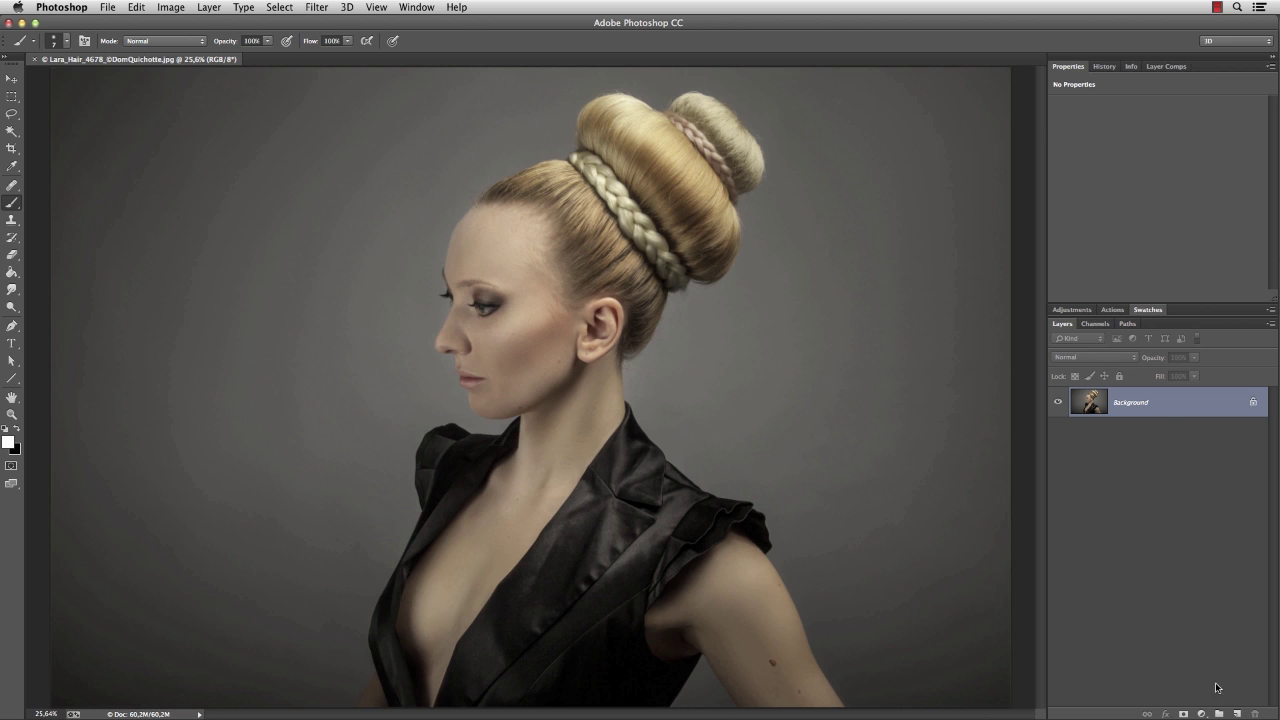
Add a new layer above the portrait and name it Analyse.
{"action": "left_click", "coordinate": [1237, 713]}
{"action": "double_click", "coordinate": [1122, 403]}
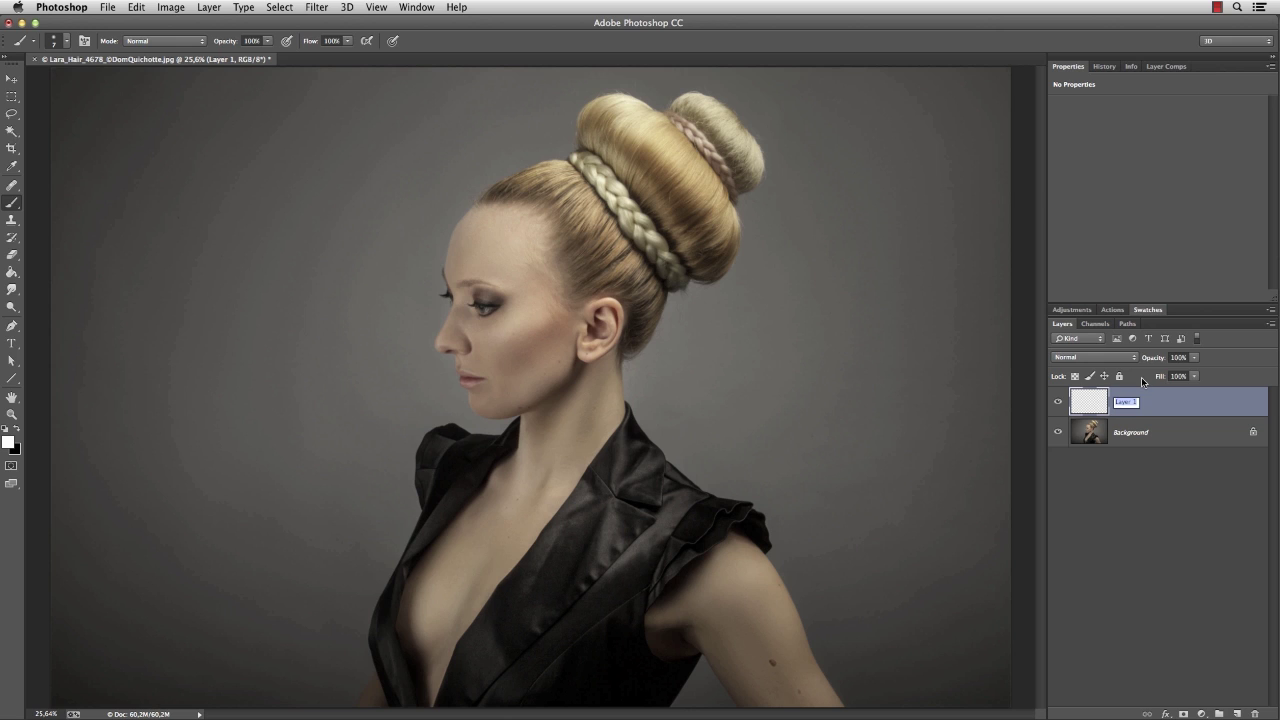
{"action": "type", "text": "Analyse"}
{"action": "key", "text": "Return"}
Mark the stray hairs around the hair outline with red brush strokes on the Analyse layer and label them Stray Hair.
{"action": "left_click", "coordinate": [1150, 310]}
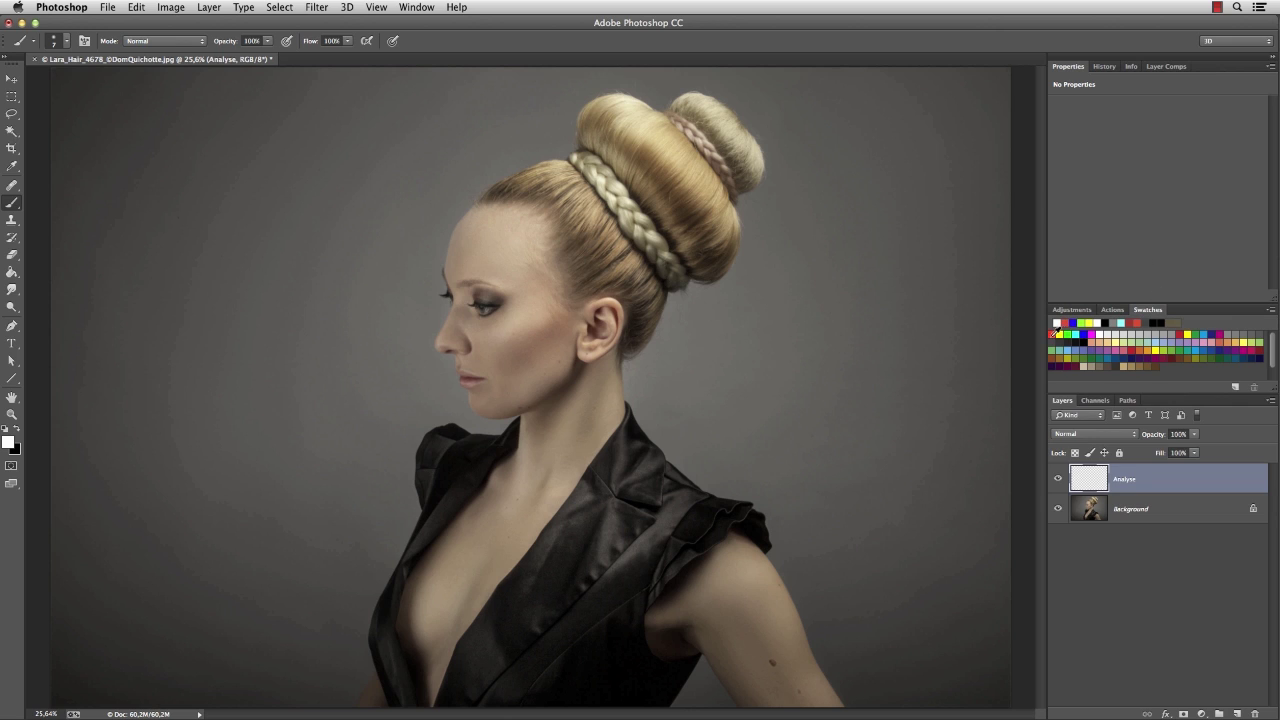
{"action": "left_click", "coordinate": [1053, 334]}
{"action": "left_click_drag", "start_coordinate": [820, 239], "coordinate": [837, 351]}
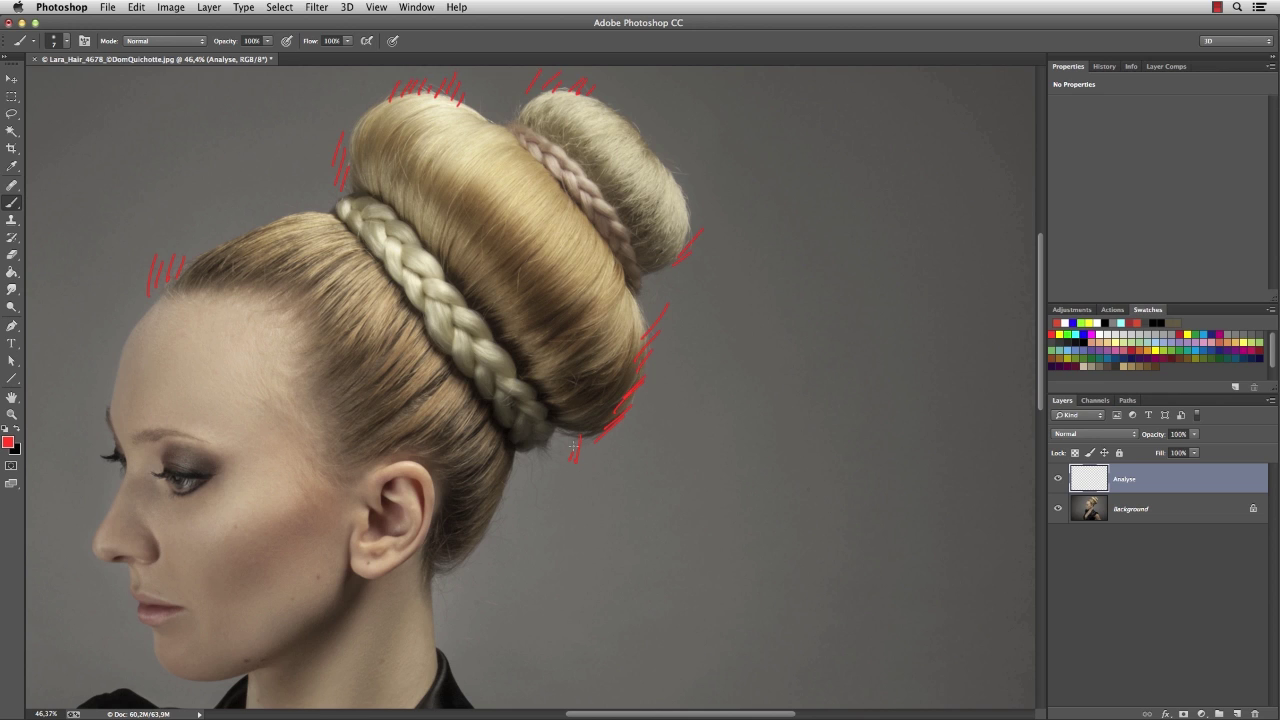
{"action": "mouse_move", "coordinate": [574, 446]}
{"action": "left_mouse_down"}
{"action": "mouse_move", "coordinate": [546, 490]}
{"action": "mouse_move", "coordinate": [528, 482]}
{"action": "mouse_move", "coordinate": [442, 618]}
{"action": "left_mouse_up"}
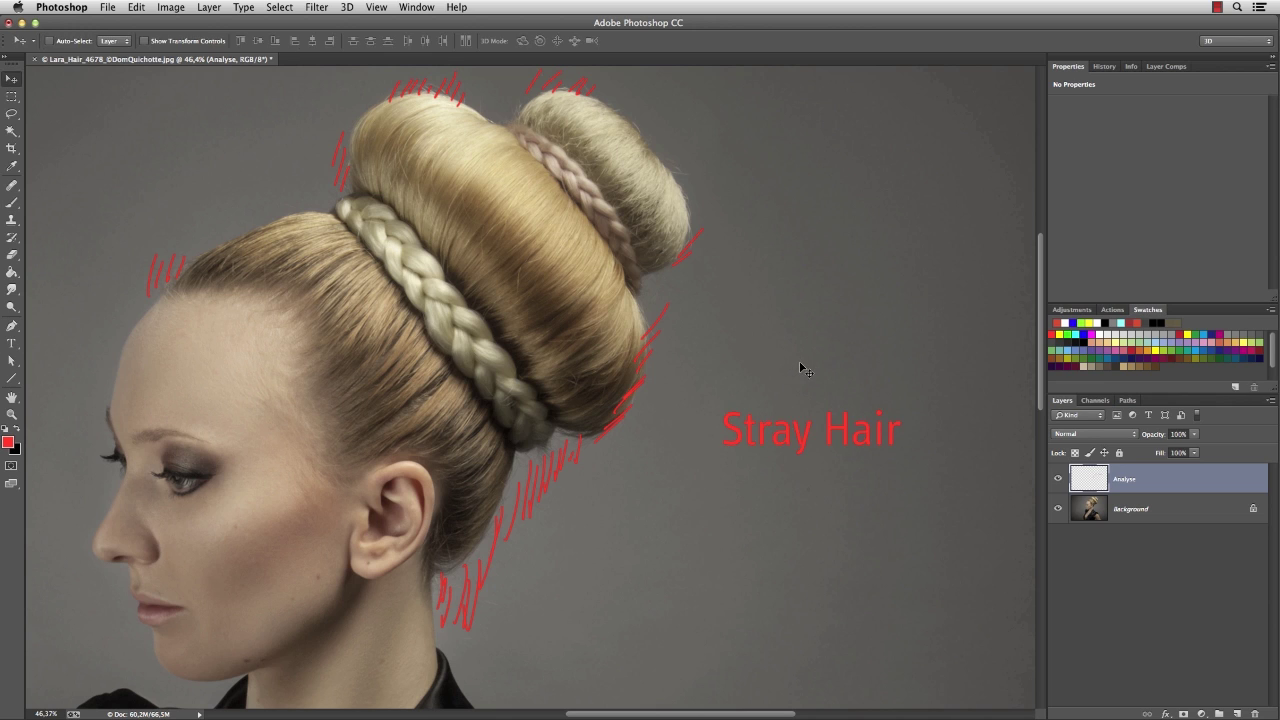
Mark the crossing hairs on the large bun, front hair and small bun with blue strokes and label them Cross Hair.
{"action": "key", "text": "b"}
{"action": "left_click", "coordinate": [1083, 334]}
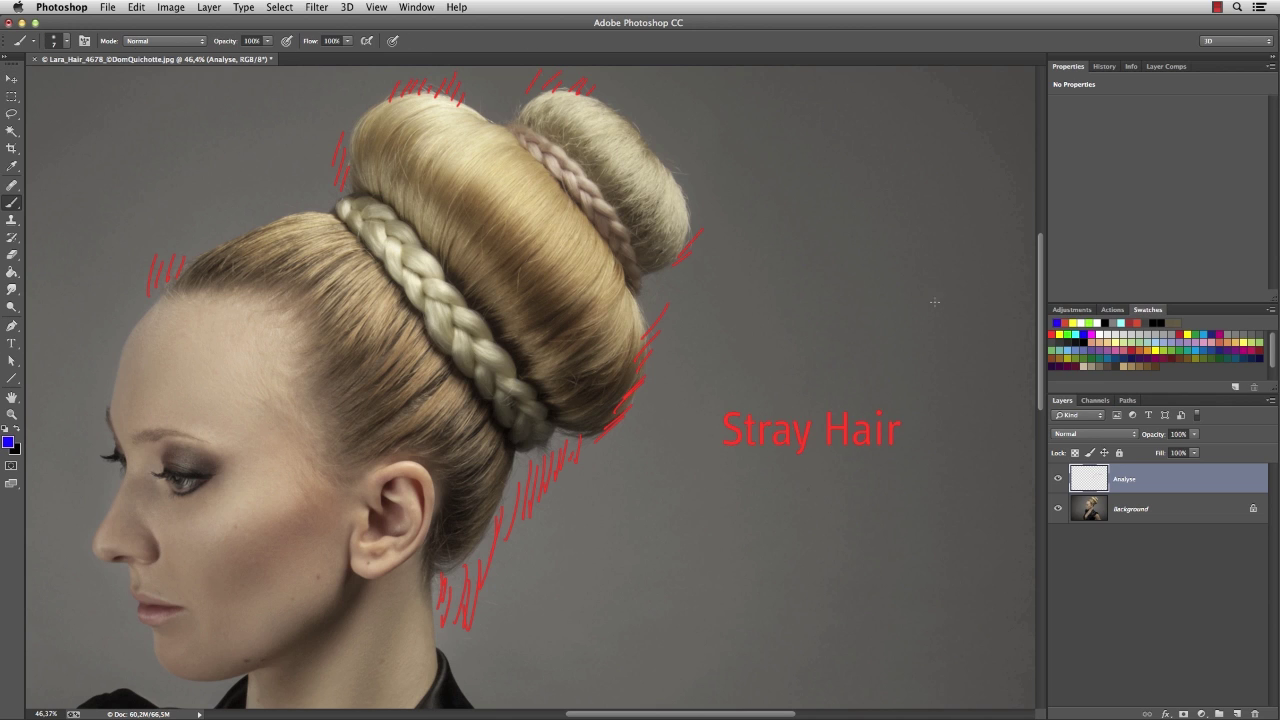
{"action": "left_click_drag", "start_coordinate": [460, 214], "coordinate": [470, 226]}
{"action": "mouse_move", "coordinate": [484, 232]}
{"action": "left_mouse_down"}
{"action": "mouse_move", "coordinate": [492, 248]}
{"action": "mouse_move", "coordinate": [510, 236]}
{"action": "left_mouse_up"}
{"action": "mouse_move", "coordinate": [512, 270]}
{"action": "left_mouse_down"}
{"action": "mouse_move", "coordinate": [520, 288]}
{"action": "mouse_move", "coordinate": [540, 272]}
{"action": "left_mouse_up"}
{"action": "left_click_drag", "start_coordinate": [392, 128], "coordinate": [414, 140]}
{"action": "left_click_drag", "start_coordinate": [390, 150], "coordinate": [414, 162]}
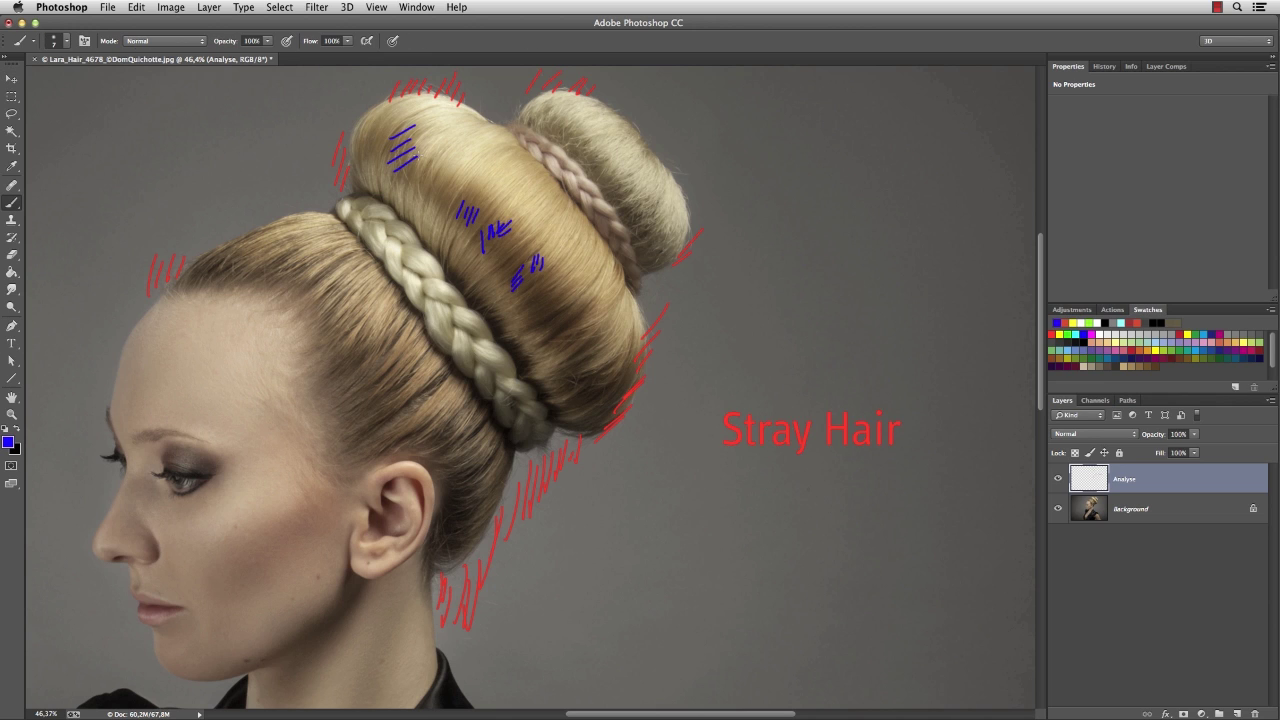
{"action": "left_click_drag", "start_coordinate": [578, 345], "coordinate": [600, 316]}
{"action": "left_click_drag", "start_coordinate": [566, 350], "coordinate": [568, 368]}
{"action": "left_click_drag", "start_coordinate": [582, 364], "coordinate": [583, 378]}
{"action": "left_click_drag", "start_coordinate": [592, 386], "coordinate": [608, 358]}
{"action": "left_click_drag", "start_coordinate": [227, 270], "coordinate": [241, 263]}
{"action": "left_click_drag", "start_coordinate": [258, 268], "coordinate": [275, 260]}
{"action": "left_click_drag", "start_coordinate": [258, 286], "coordinate": [280, 275]}
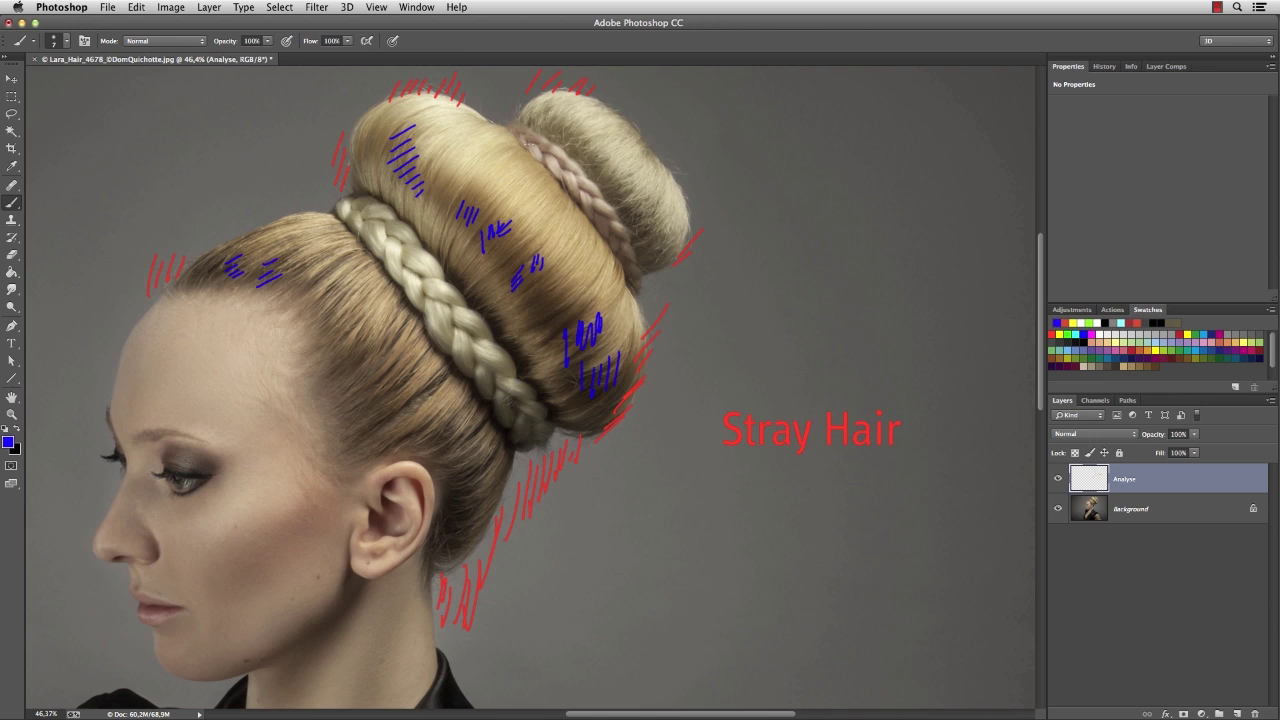
{"action": "left_click_drag", "start_coordinate": [528, 127], "coordinate": [550, 120]}
{"action": "left_click_drag", "start_coordinate": [554, 137], "coordinate": [576, 132]}
{"action": "left_click_drag", "start_coordinate": [598, 182], "coordinate": [620, 176]}
{"action": "left_click_drag", "start_coordinate": [620, 205], "coordinate": [641, 194]}
{"action": "left_click_drag", "start_coordinate": [642, 222], "coordinate": [648, 250]}
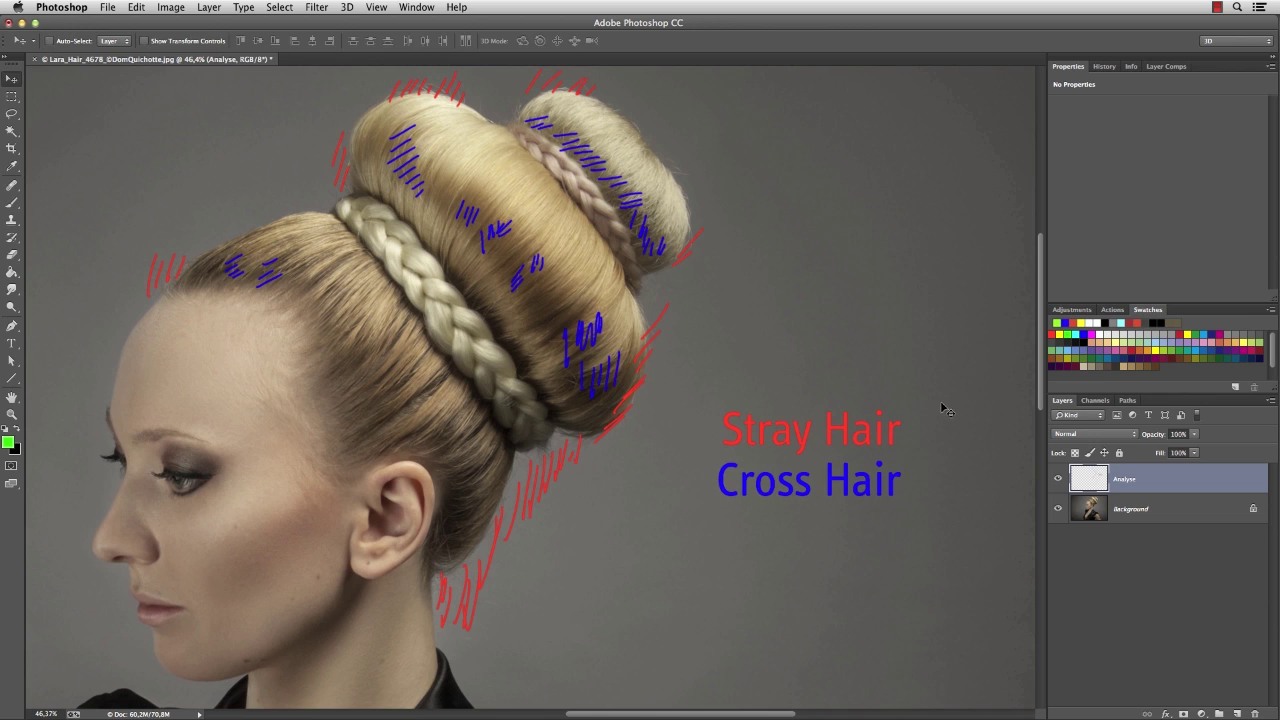
Mark the gaps in the combed-back hair above the ear and forehead with green strokes and label them Fill Spots.
{"action": "key", "text": "b"}
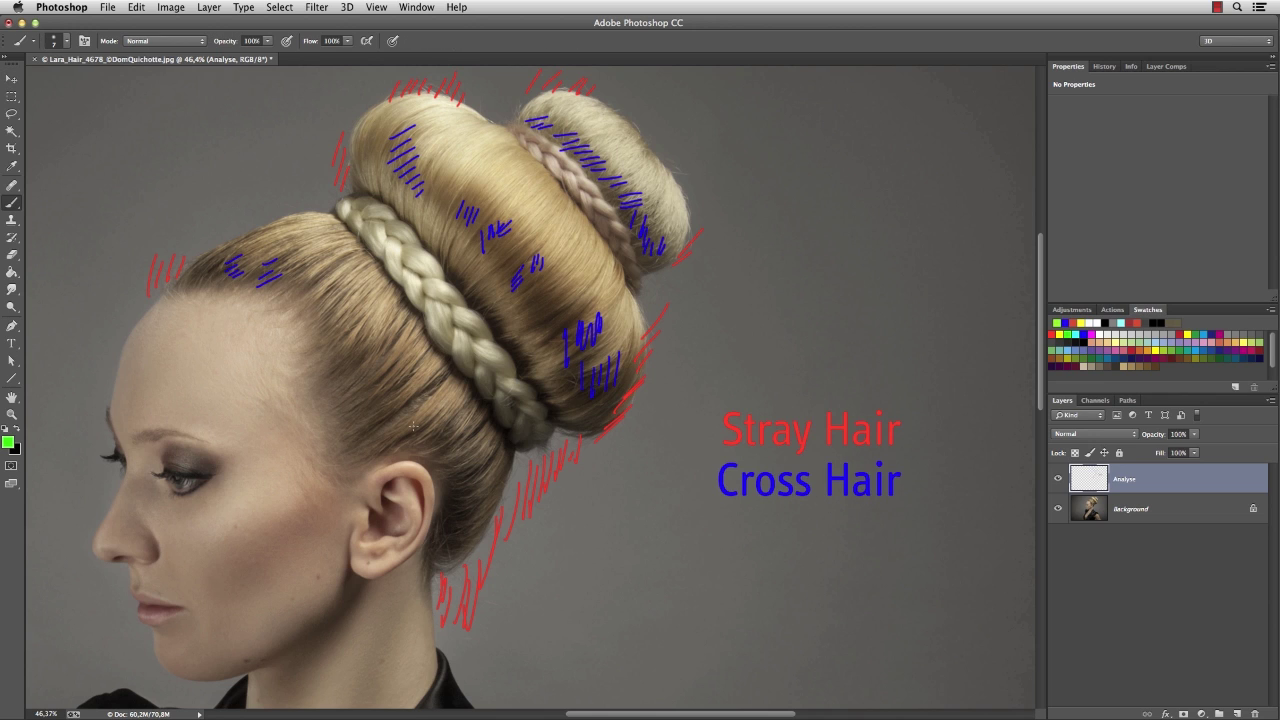
{"action": "mouse_move", "coordinate": [386, 431]}
{"action": "left_mouse_down"}
{"action": "mouse_move", "coordinate": [425, 369]}
{"action": "mouse_move", "coordinate": [367, 380]}
{"action": "mouse_move", "coordinate": [404, 324]}
{"action": "left_mouse_up"}
{"action": "left_click_drag", "start_coordinate": [404, 446], "coordinate": [436, 416]}
{"action": "left_click_drag", "start_coordinate": [468, 436], "coordinate": [488, 410]}
{"action": "left_click_drag", "start_coordinate": [472, 476], "coordinate": [494, 450]}
{"action": "left_click_drag", "start_coordinate": [304, 294], "coordinate": [336, 260]}
{"action": "left_click_drag", "start_coordinate": [192, 282], "coordinate": [230, 264]}
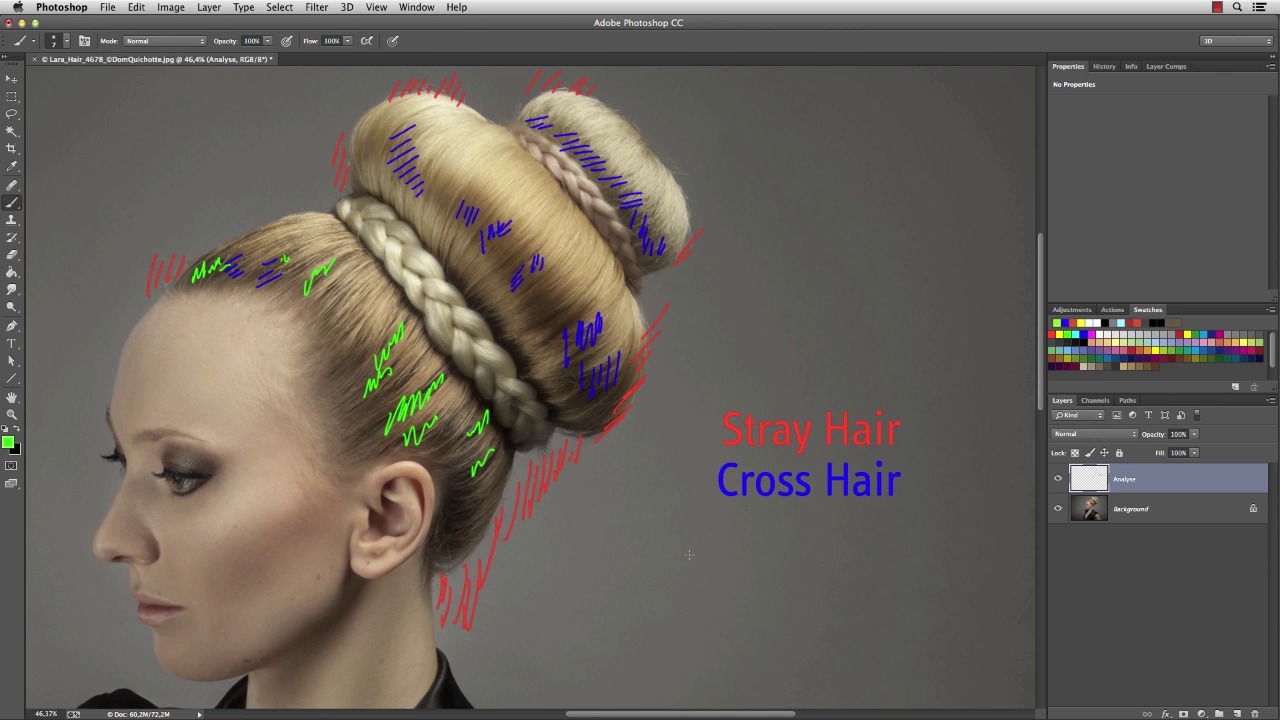
Outline the desired hair contour along the head, both buns and the nape in cyan and label it Shape Hair.
{"action": "left_click", "coordinate": [1094, 338]}
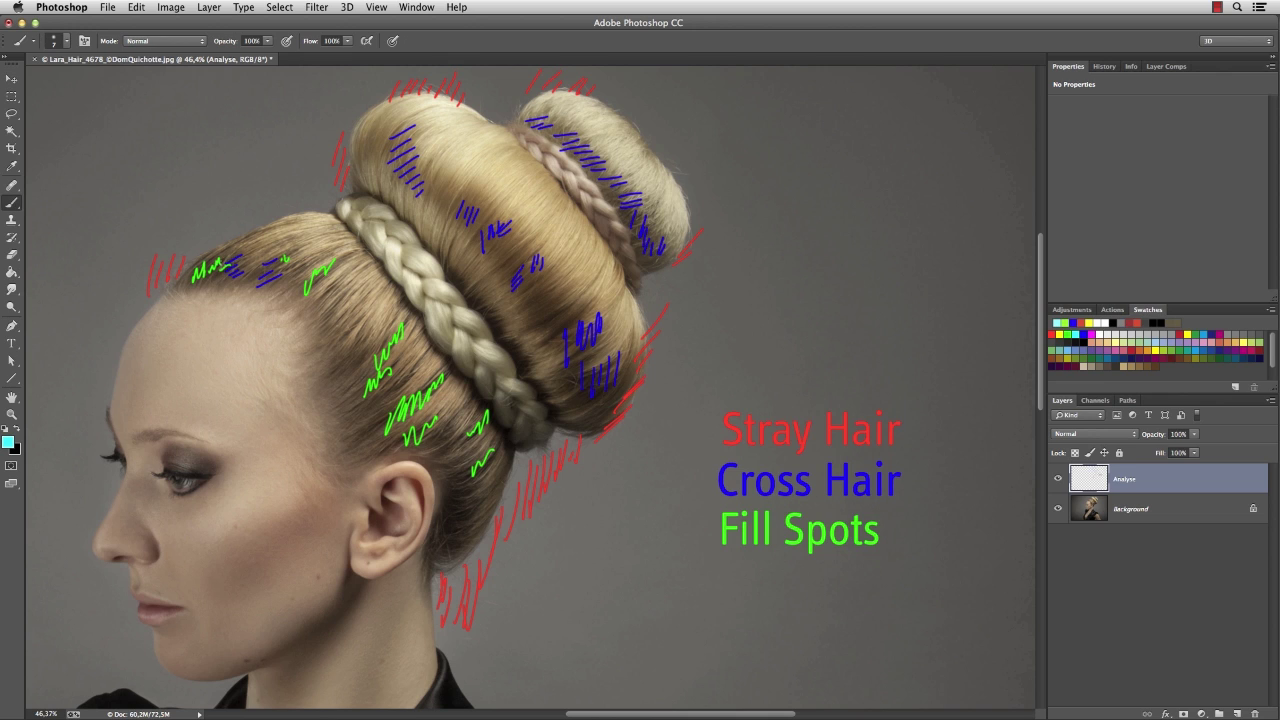
{"action": "left_click_drag", "start_coordinate": [174, 284], "coordinate": [485, 115]}
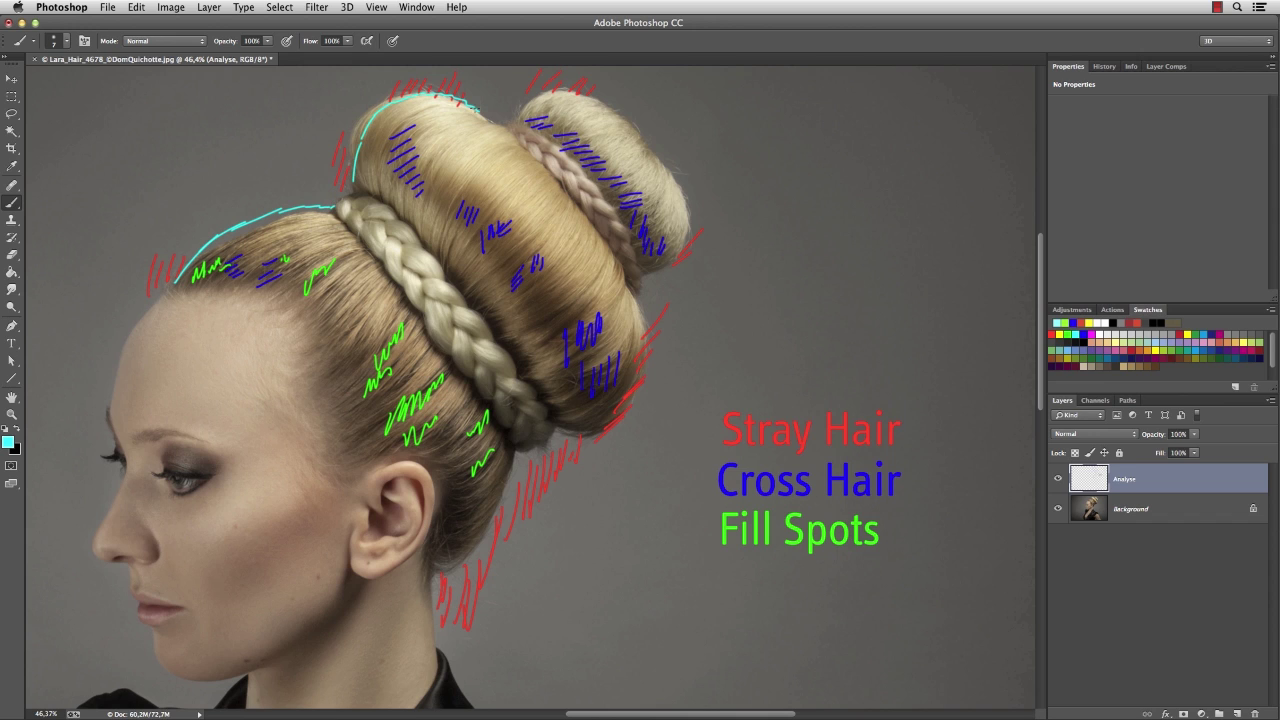
{"action": "mouse_move", "coordinate": [556, 426]}
{"action": "left_mouse_down"}
{"action": "mouse_move", "coordinate": [596, 419]}
{"action": "mouse_move", "coordinate": [654, 359]}
{"action": "mouse_move", "coordinate": [636, 288]}
{"action": "left_mouse_up"}
{"action": "left_click_drag", "start_coordinate": [518, 105], "coordinate": [612, 108]}
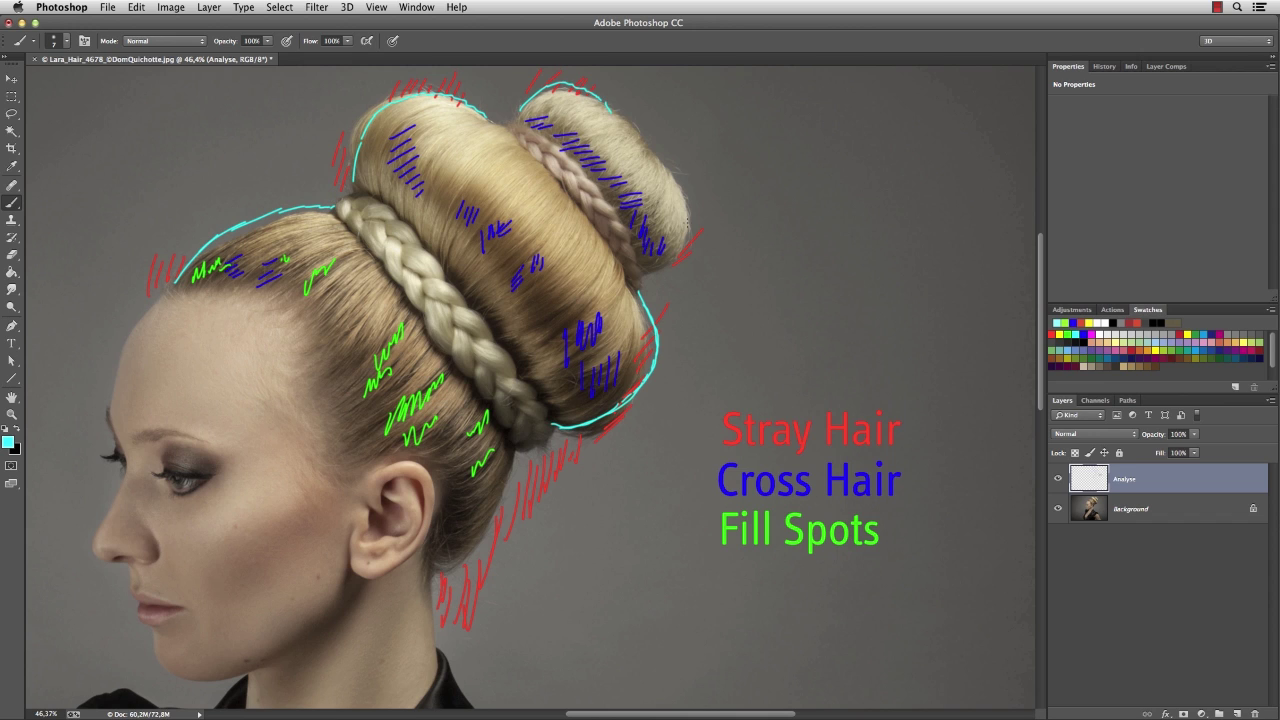
{"action": "mouse_move", "coordinate": [475, 557]}
{"action": "left_mouse_down"}
{"action": "mouse_move", "coordinate": [524, 458]}
{"action": "mouse_move", "coordinate": [474, 556]}
{"action": "left_mouse_up"}
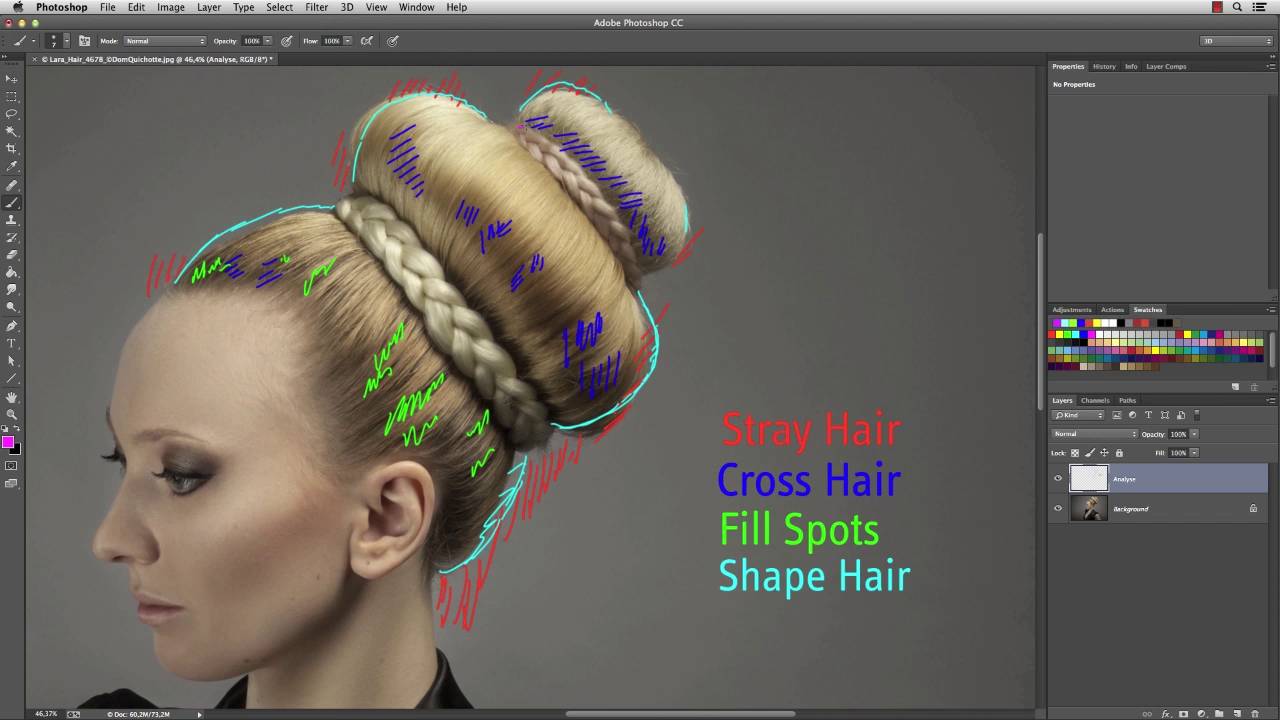
Hatch the small upper bun with magenta strokes to mark its differing colour and label it Match Color.
{"action": "left_click_drag", "start_coordinate": [520, 128], "coordinate": [592, 97]}
{"action": "left_click_drag", "start_coordinate": [527, 142], "coordinate": [609, 113]}
{"action": "mouse_move", "coordinate": [547, 157]}
{"action": "left_mouse_down"}
{"action": "mouse_move", "coordinate": [637, 127]}
{"action": "mouse_move", "coordinate": [670, 156]}
{"action": "left_mouse_up"}
{"action": "left_click_drag", "start_coordinate": [585, 202], "coordinate": [670, 178]}
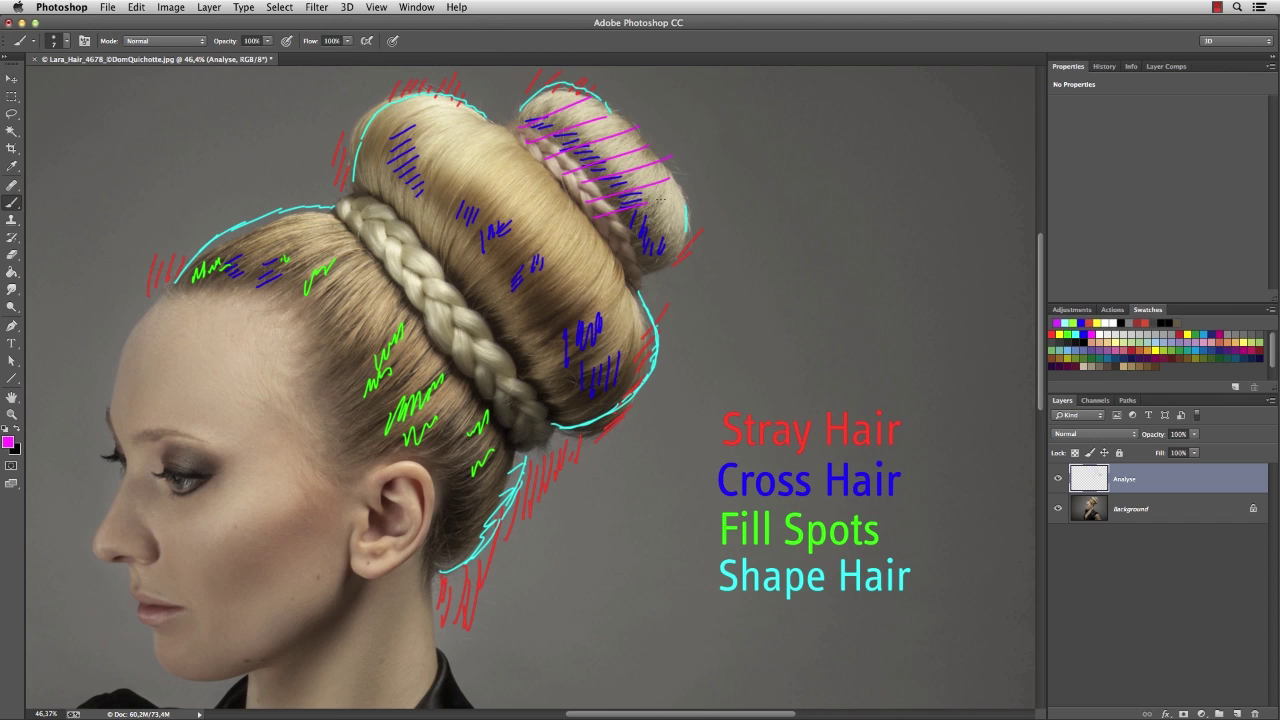
{"action": "left_click_drag", "start_coordinate": [613, 229], "coordinate": [686, 208]}
{"action": "left_click_drag", "start_coordinate": [640, 268], "coordinate": [690, 254]}
{"action": "key", "text": "v"}
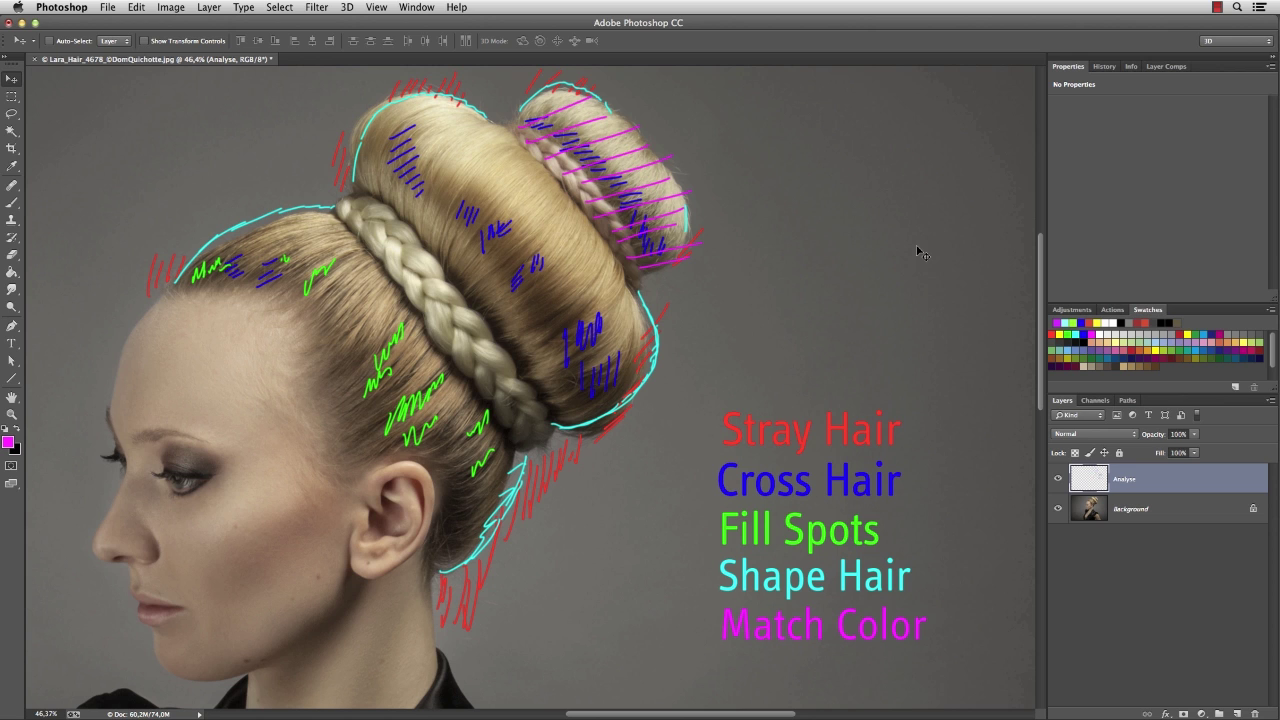
Lock the Analyse layer completely and hide it.
{"action": "key", "text": "super+0"}
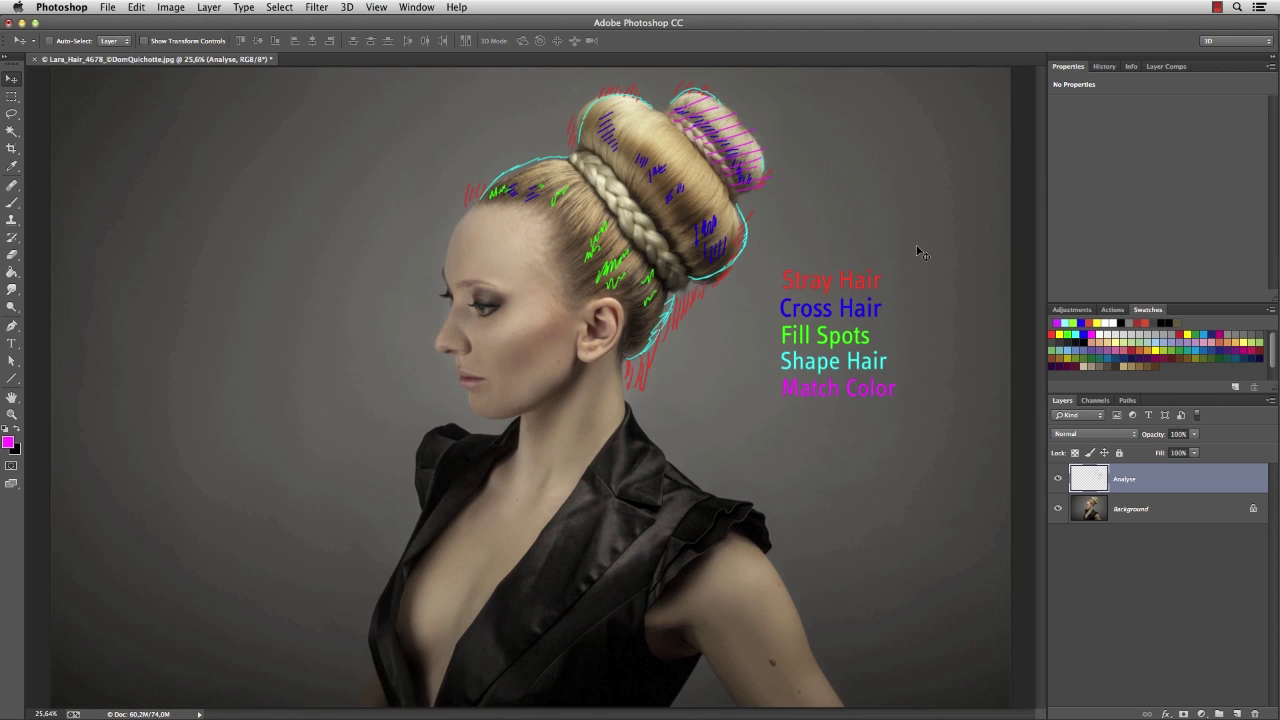
{"action": "left_click", "coordinate": [1119, 453]}
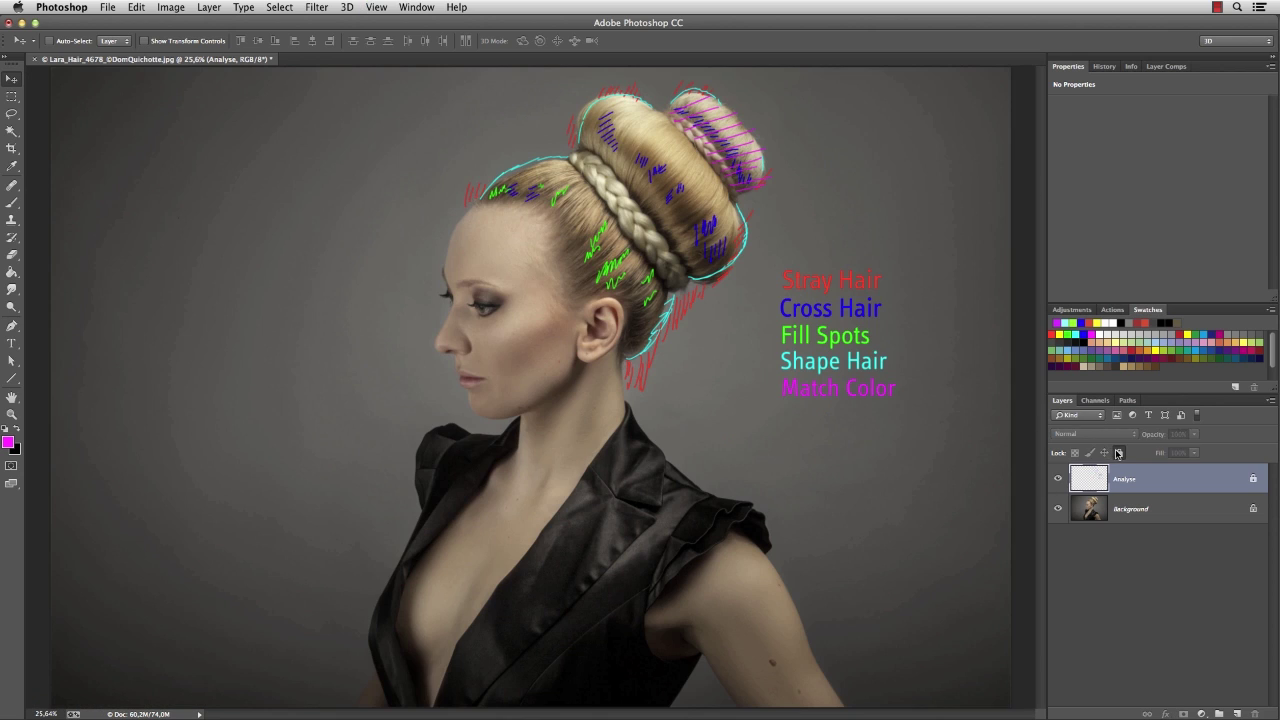
{"action": "left_click", "coordinate": [1058, 480]}
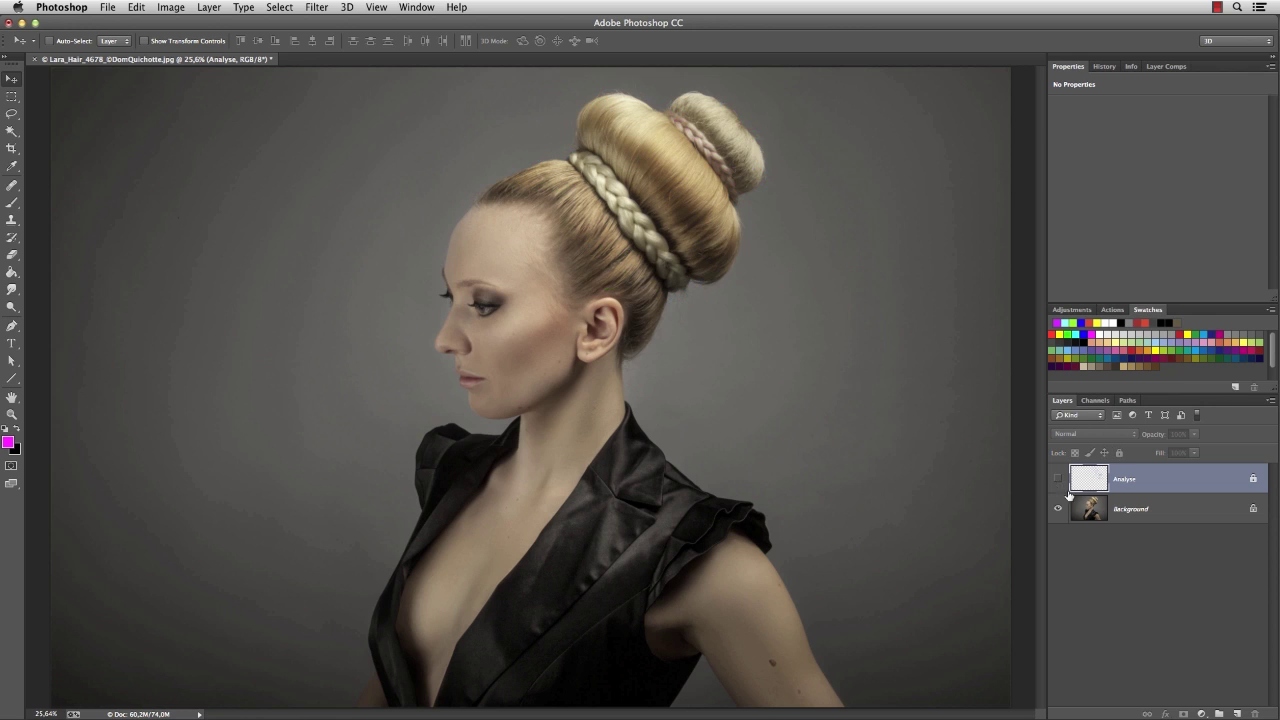
Add a new layer named Stray Hair directly above the Background.
{"action": "left_click", "coordinate": [1122, 514]}
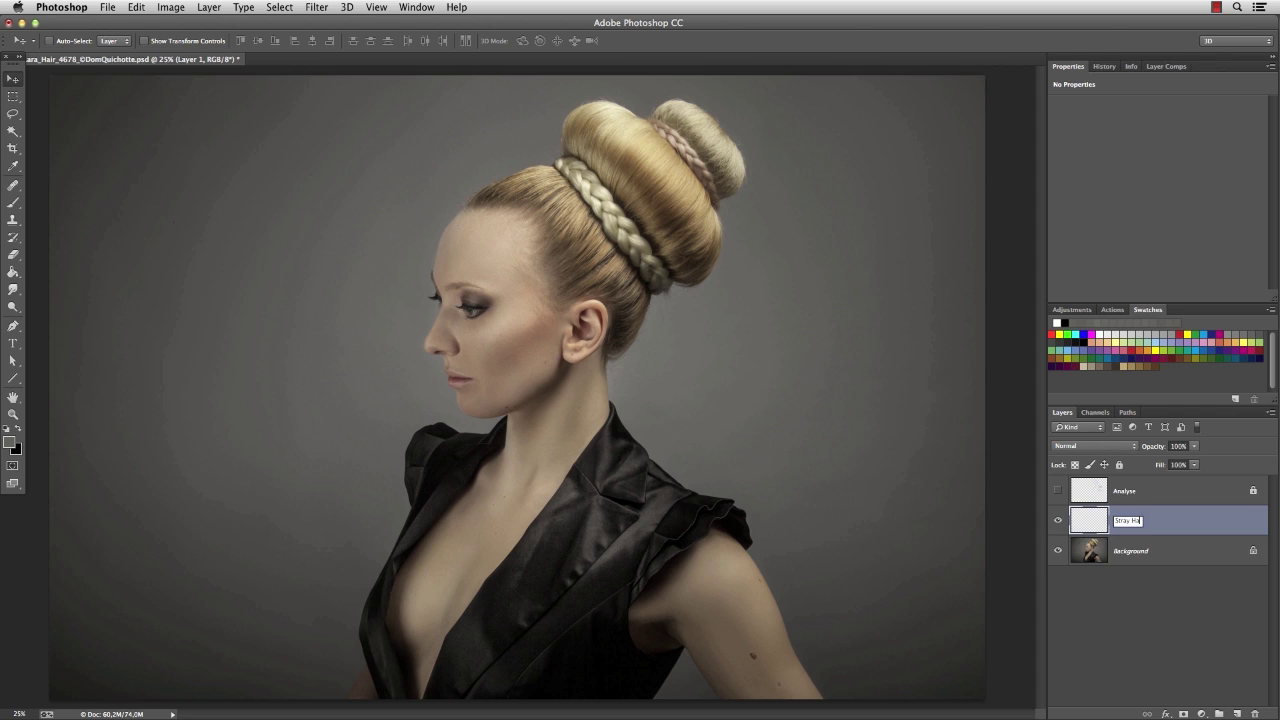
{"action": "type", "text": "ir"}
{"action": "key", "text": "Return"}
Inspect the stray hairs around the hairstyle and set the Clone Stamp tool to sample Current & Below.
{"action": "left_click_drag", "start_coordinate": [541, 183], "coordinate": [640, 357]}
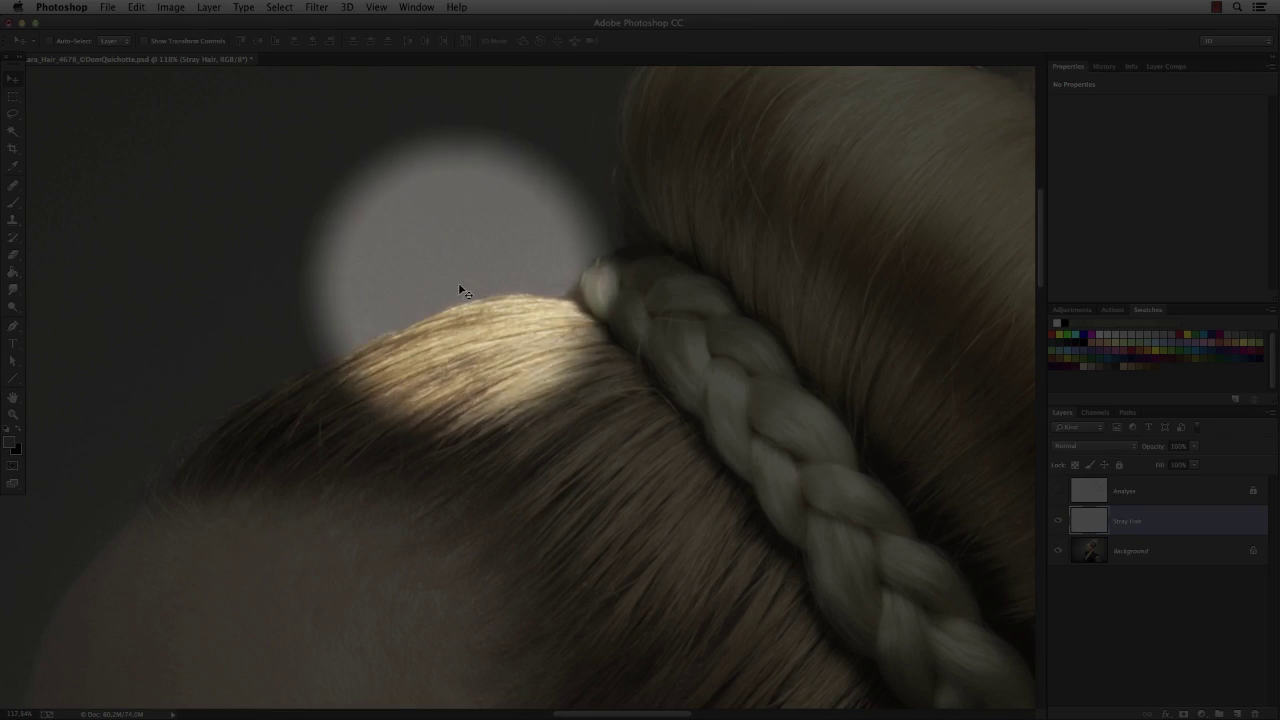
{"action": "scroll", "coordinate": [766, 403], "scroll_direction": "down", "scroll_amount": 2}
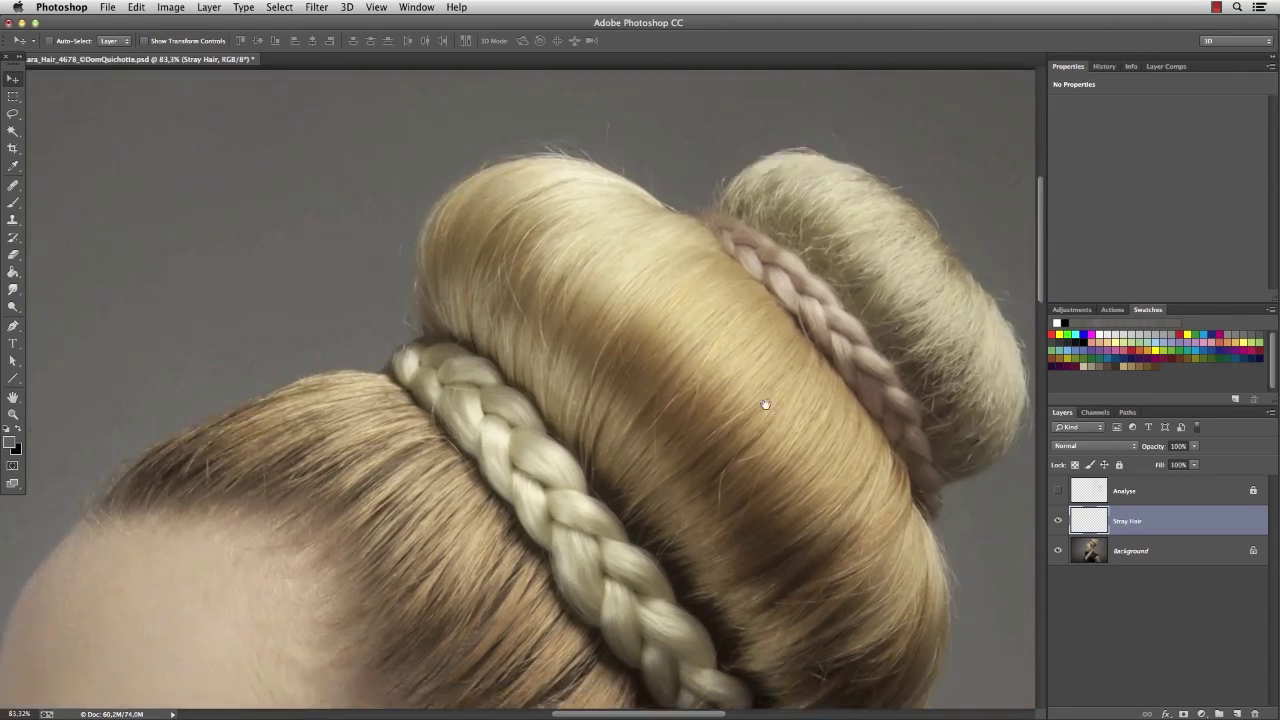
{"action": "left_click_drag", "start_coordinate": [766, 403], "coordinate": [529, 306]}
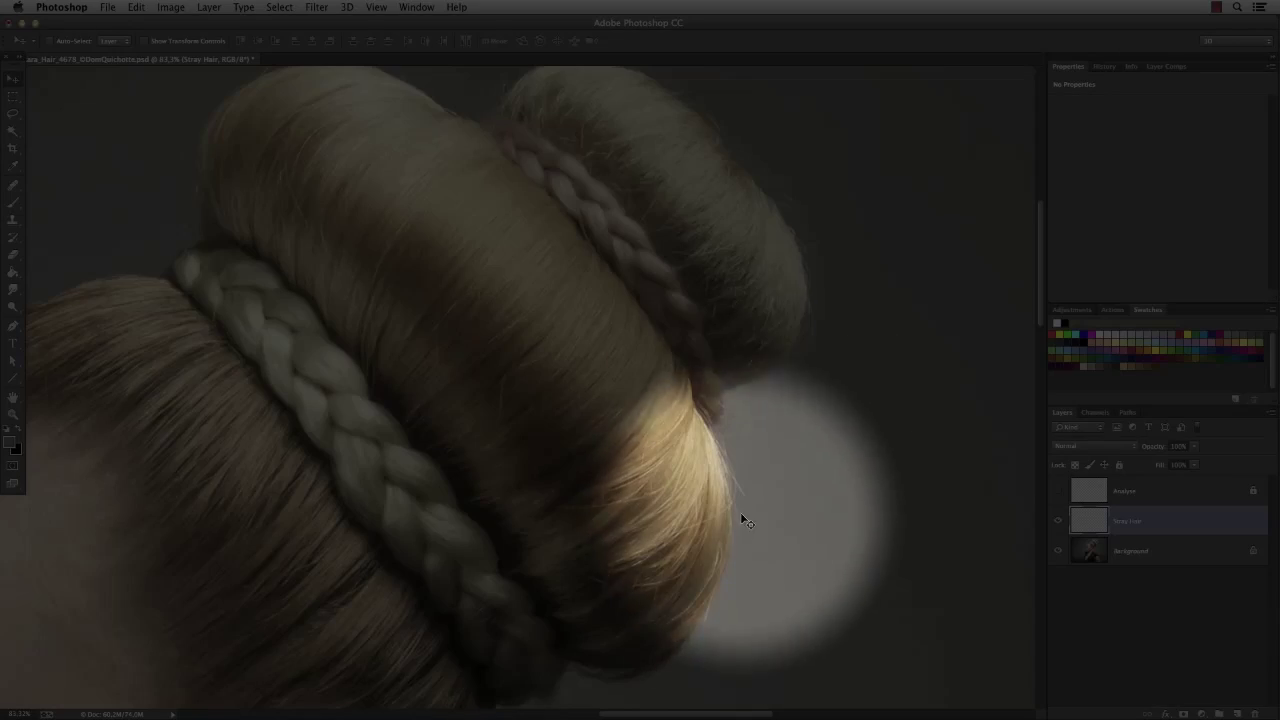
{"action": "left_click_drag", "start_coordinate": [740, 517], "coordinate": [771, 289]}
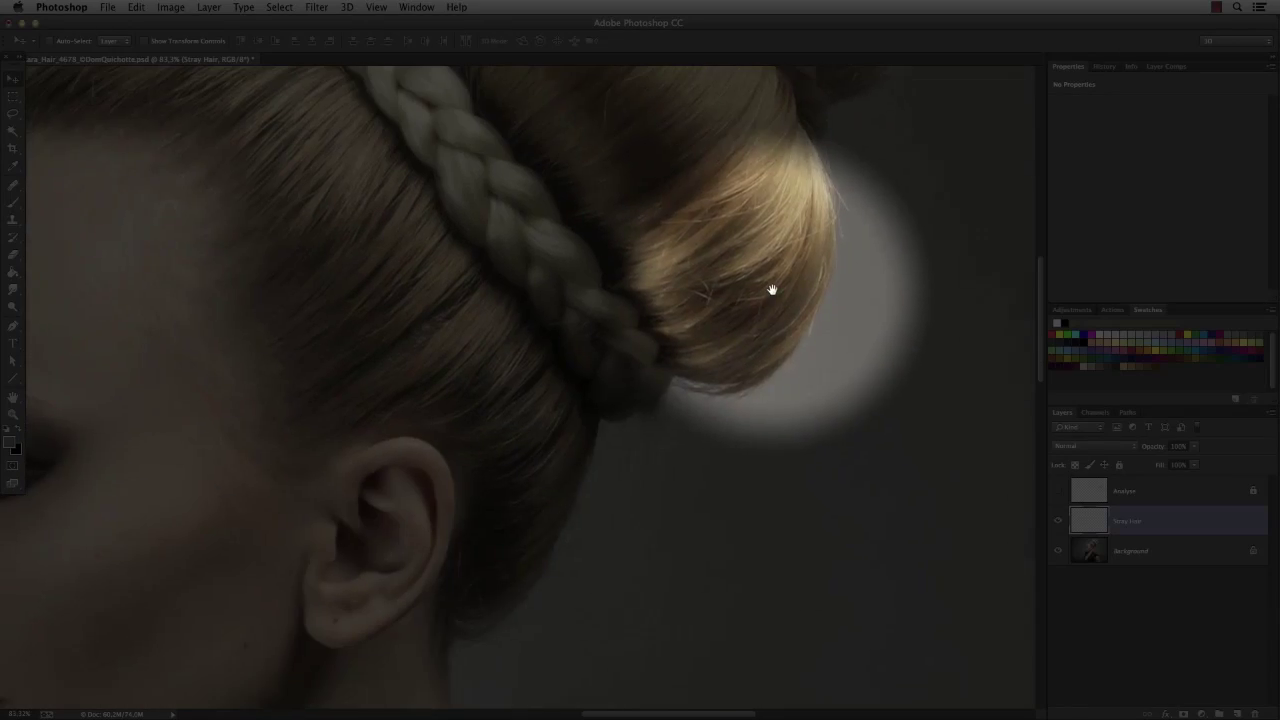
{"action": "left_click_drag", "start_coordinate": [612, 520], "coordinate": [634, 391]}
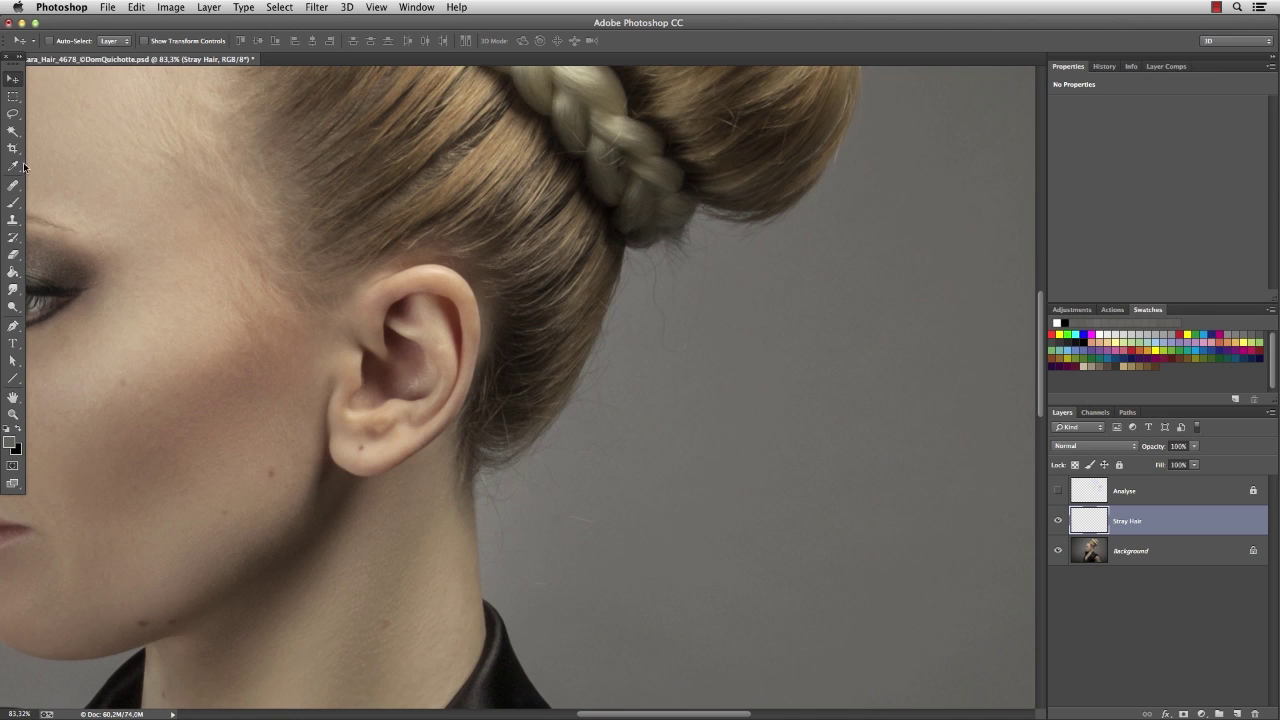
{"action": "key", "text": "s"}
{"action": "left_click", "coordinate": [488, 42]}
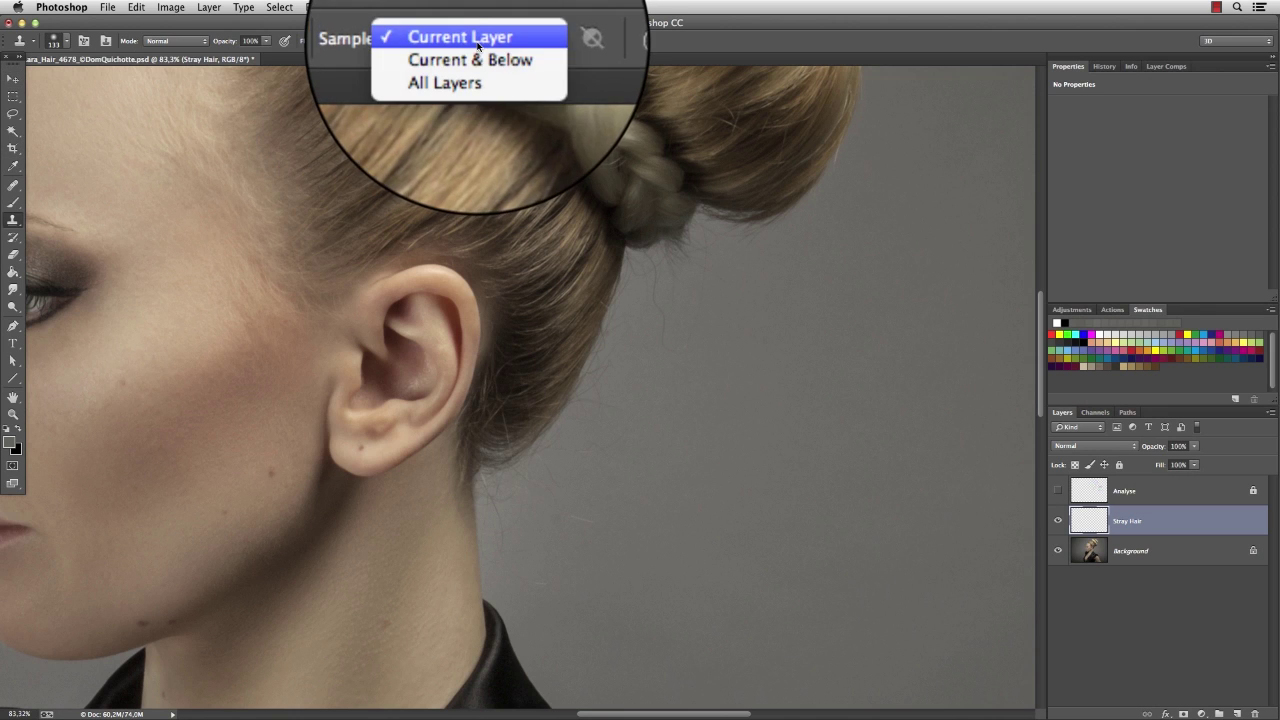
{"action": "left_click", "coordinate": [481, 50]}
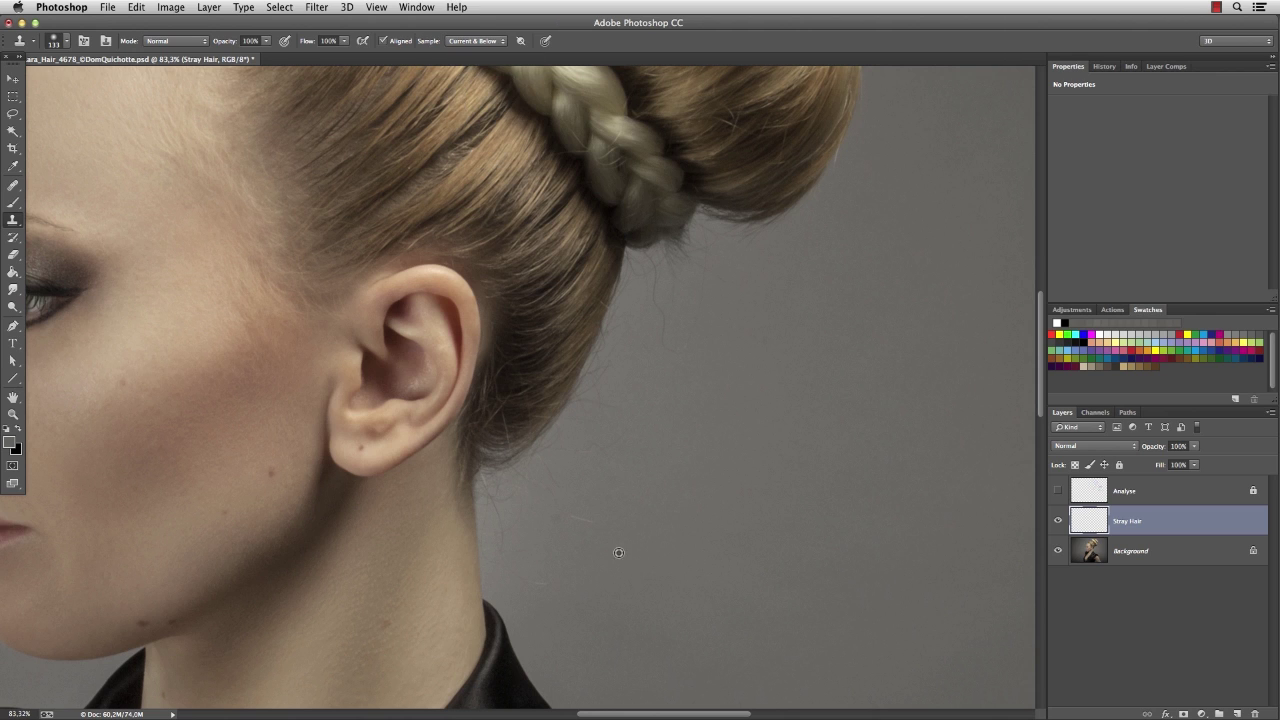
Clone clean background over the stray hairs behind the neck, along the nape and under the large bun.
{"action": "left_click_drag", "start_coordinate": [523, 543], "coordinate": [534, 543]}
{"action": "left_click", "coordinate": [554, 551], "text": "alt"}
{"action": "mouse_move", "coordinate": [526, 497]}
{"action": "left_mouse_down"}
{"action": "mouse_move", "coordinate": [500, 503]}
{"action": "mouse_move", "coordinate": [517, 447]}
{"action": "left_mouse_up"}
{"action": "left_click", "coordinate": [584, 488], "text": "alt"}
{"action": "mouse_move", "coordinate": [602, 456]}
{"action": "left_mouse_down"}
{"action": "mouse_move", "coordinate": [516, 458]}
{"action": "mouse_move", "coordinate": [491, 483]}
{"action": "left_mouse_up"}
{"action": "left_click", "coordinate": [652, 357]}
{"action": "scroll", "coordinate": [700, 280], "scroll_direction": "up", "scroll_amount": 10}
{"action": "scroll", "coordinate": [700, 280], "scroll_direction": "right", "scroll_amount": 5}
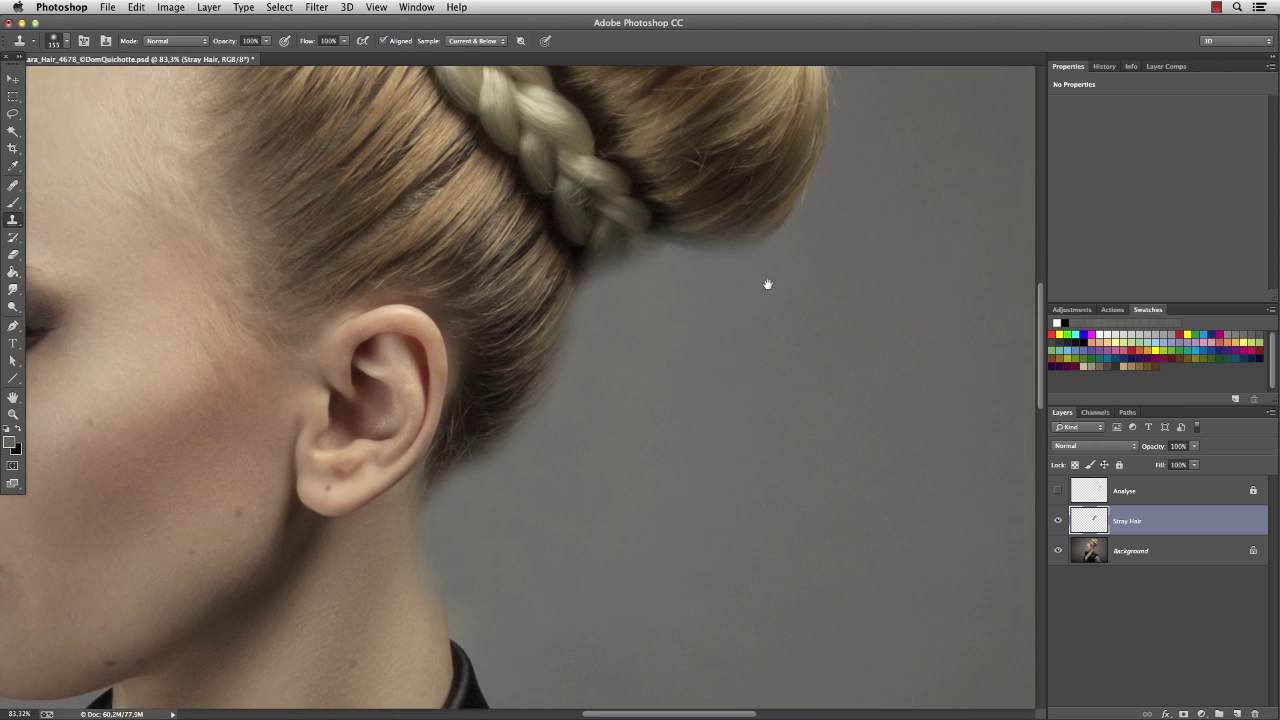
Clone background over the flyaway hairs along the large bun's back edge and around the small bun.
{"action": "scroll", "coordinate": [710, 280], "scroll_direction": "up", "scroll_amount": 5}
{"action": "scroll", "coordinate": [710, 280], "scroll_direction": "right", "scroll_amount": 3}
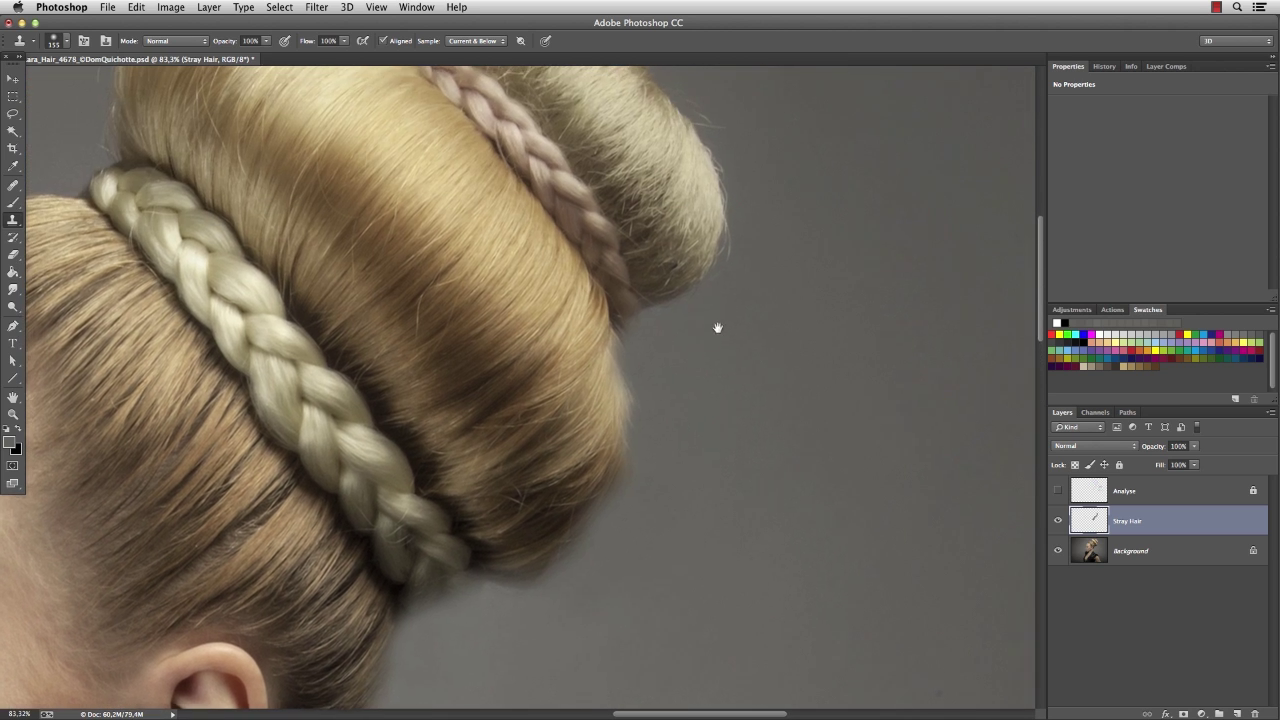
{"action": "scroll", "coordinate": [736, 250], "scroll_direction": "up", "scroll_amount": 5}
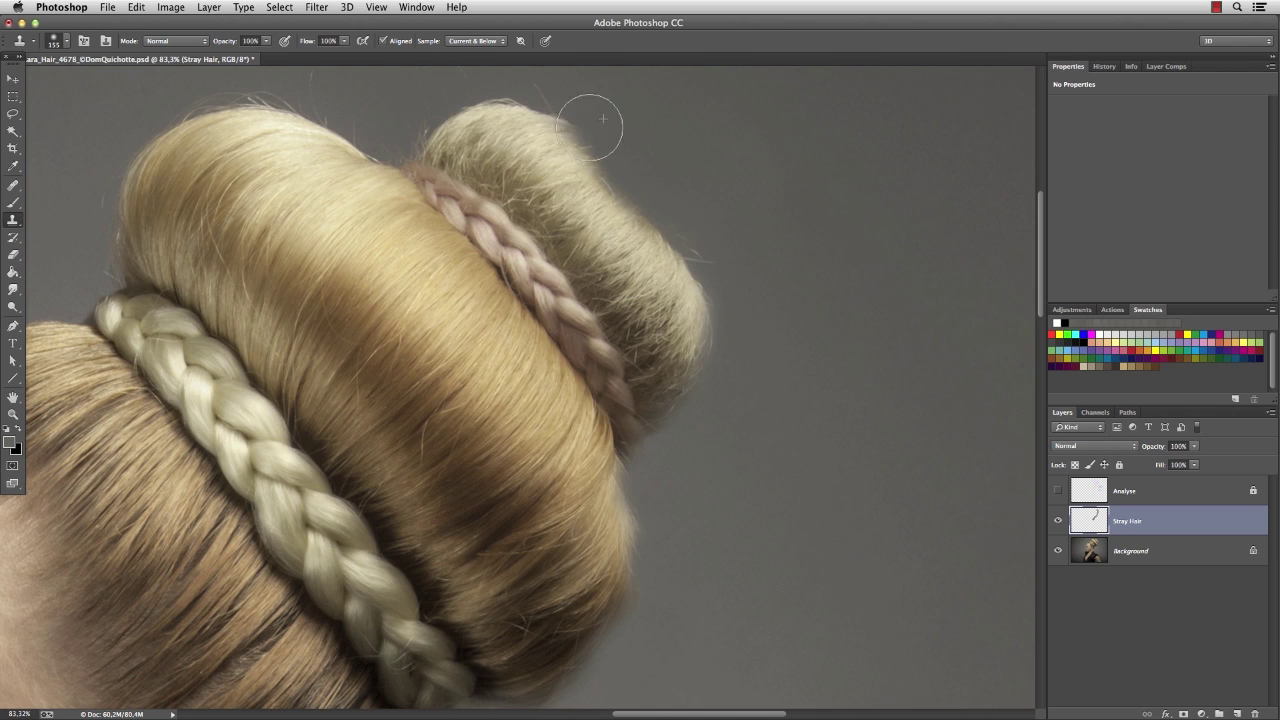
{"action": "left_click_drag", "start_coordinate": [606, 183], "coordinate": [634, 255]}
{"action": "scroll", "coordinate": [634, 255], "scroll_direction": "up", "scroll_amount": 5}
{"action": "scroll", "coordinate": [634, 255], "scroll_direction": "left", "scroll_amount": 2}
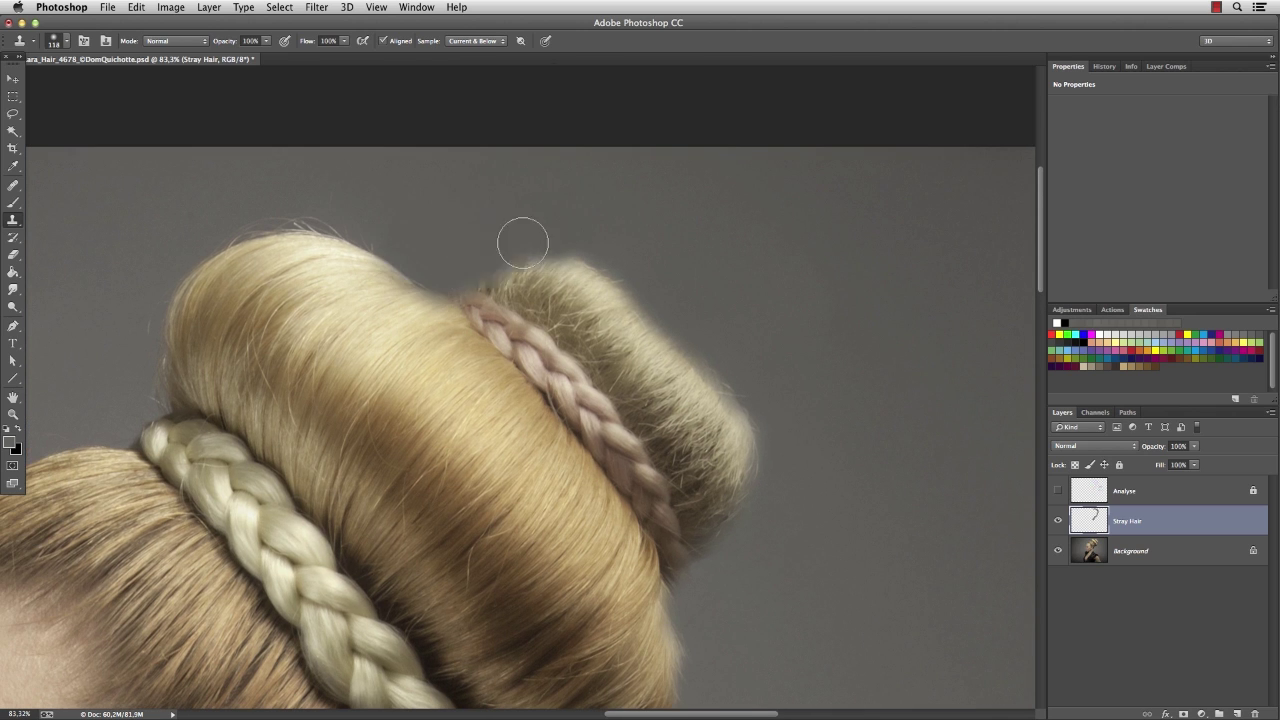
Clone background over the flyaway hairs on the large bun's top and front edge and along the front hairline.
{"action": "scroll", "coordinate": [482, 240], "scroll_direction": "up", "scroll_amount": 3}
{"action": "scroll", "coordinate": [482, 240], "scroll_direction": "left", "scroll_amount": 5}
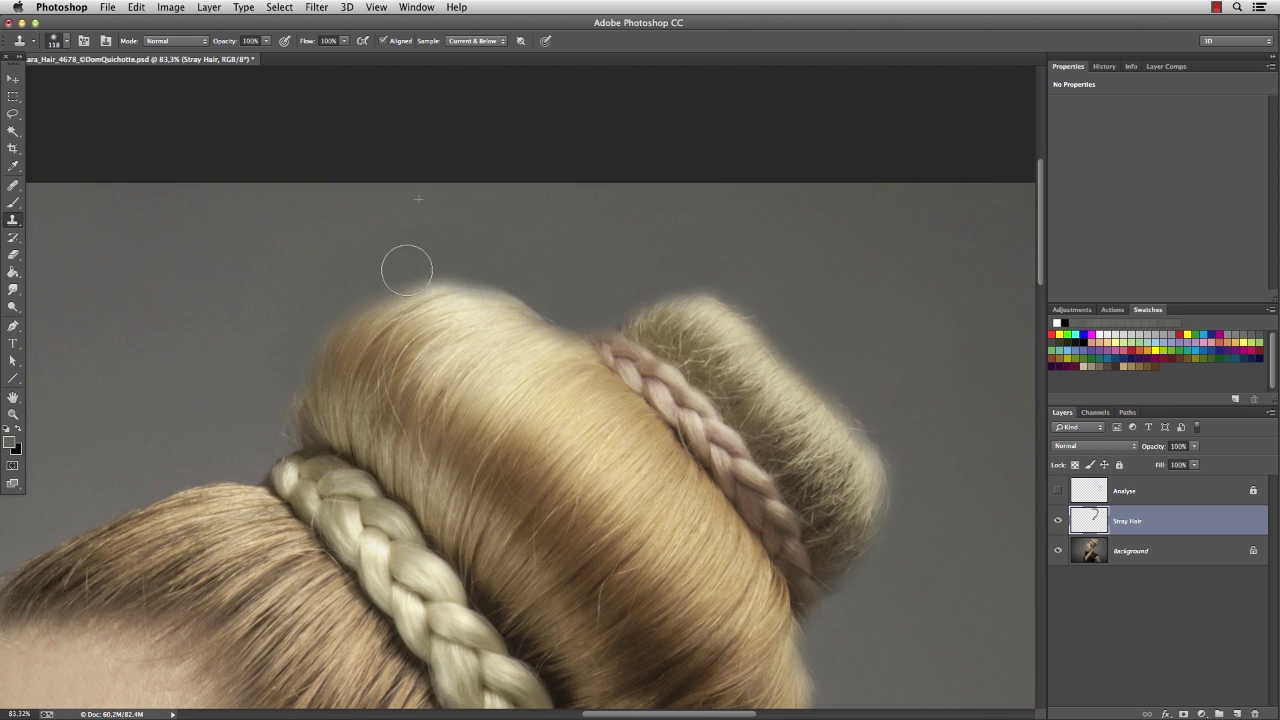
{"action": "scroll", "coordinate": [425, 300], "scroll_direction": "down", "scroll_amount": 2}
{"action": "scroll", "coordinate": [425, 300], "scroll_direction": "left", "scroll_amount": 6}
{"action": "scroll", "coordinate": [577, 258], "scroll_direction": "down", "scroll_amount": 5}
{"action": "scroll", "coordinate": [577, 258], "scroll_direction": "left", "scroll_amount": 6}
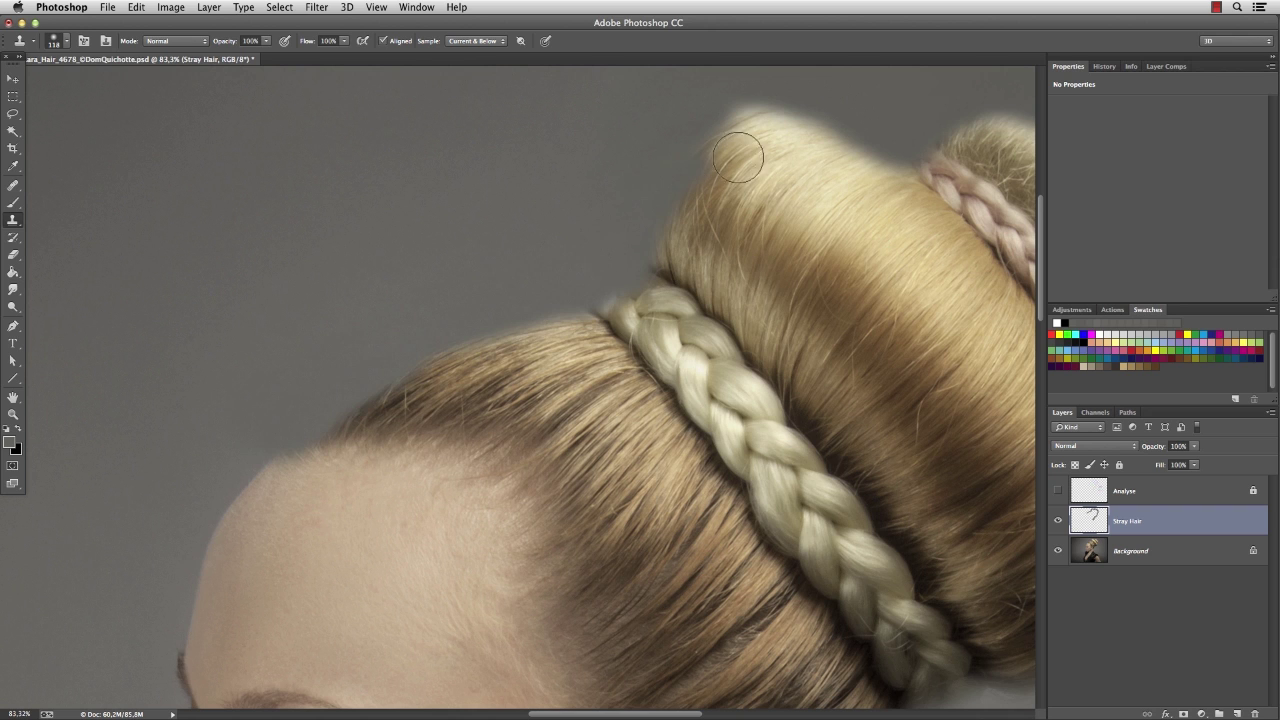
Toggle the Stray Hair layer's visibility to compare the retouched hair outline with the original, ending with the layer hidden.
{"action": "key", "text": "super+0"}
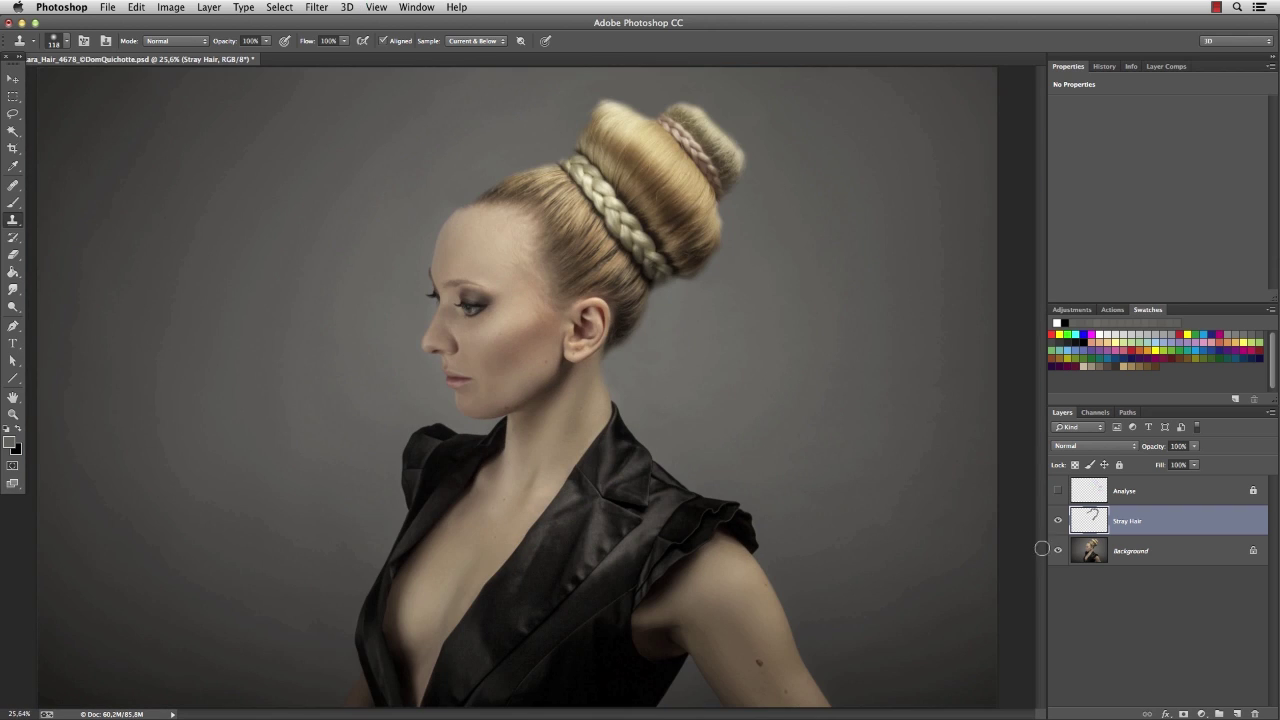
{"action": "left_click", "coordinate": [1057, 521]}
{"action": "left_click", "coordinate": [1057, 521]}
{"action": "left_click", "coordinate": [1057, 521]}
{"action": "left_click", "coordinate": [1057, 521]}
{"action": "left_click", "coordinate": [1057, 521]}
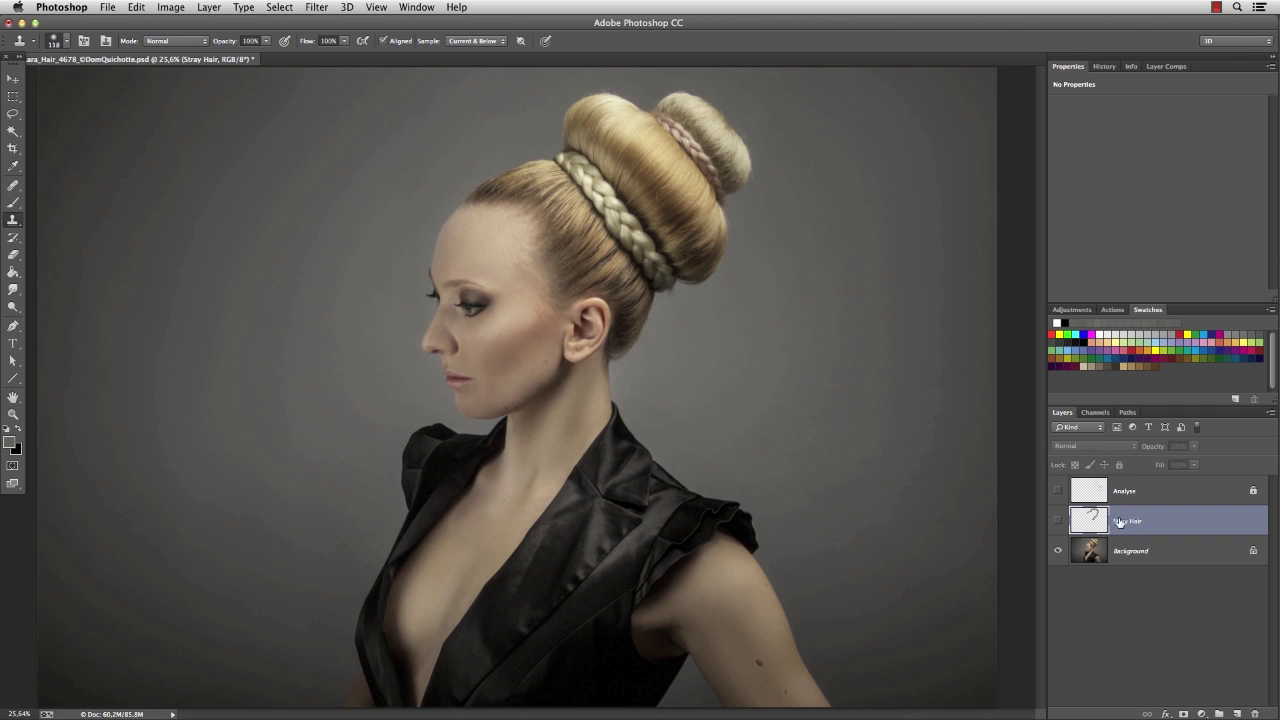
Add an all-black mask to the Stray Hair layer, make the layer visible and choose the Brush tool.
{"action": "left_click", "coordinate": [1183, 714], "text": "alt"}
{"action": "left_click", "coordinate": [1058, 522]}
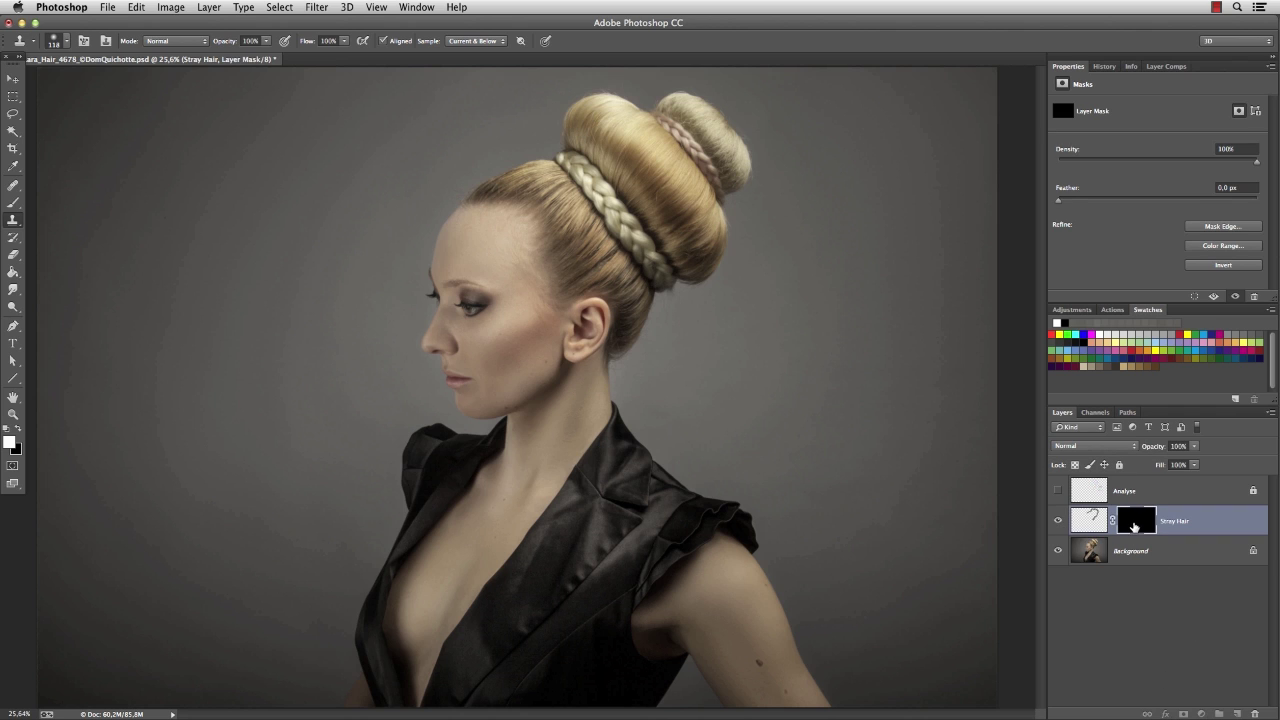
{"action": "scroll", "coordinate": [469, 149], "scroll_direction": "up", "scroll_amount": 10}
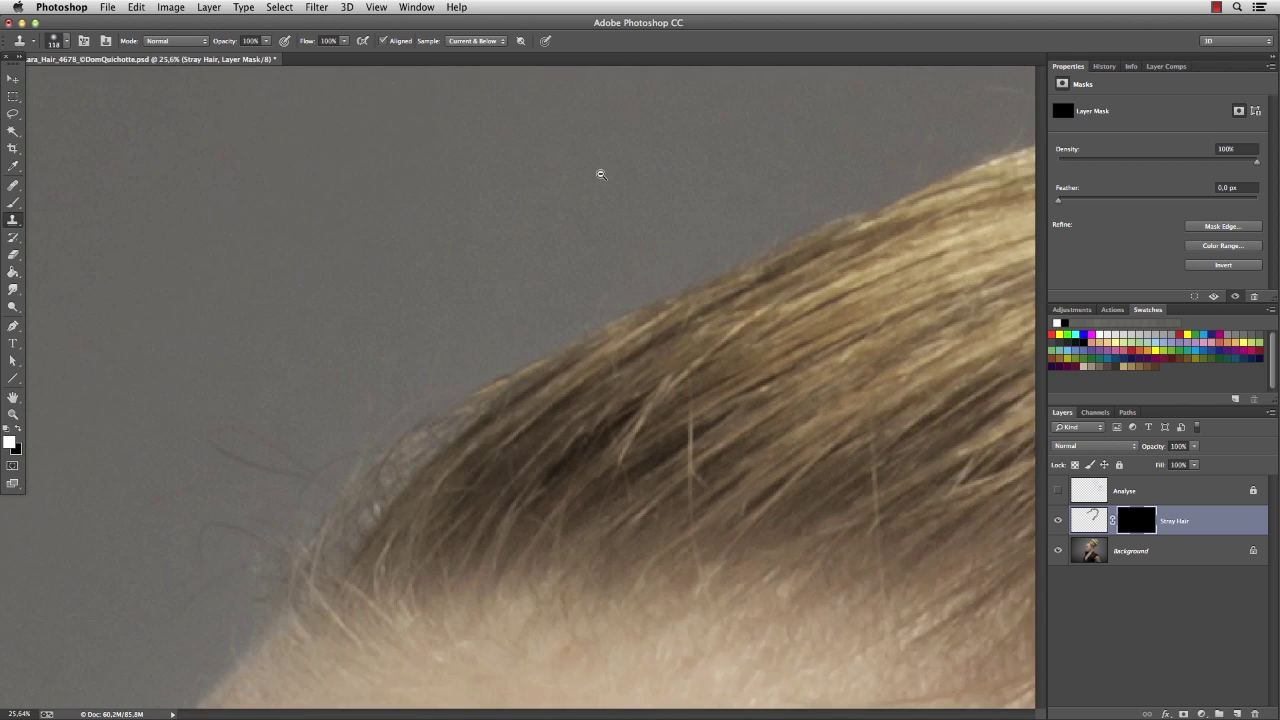
{"action": "key", "text": "b"}
{"action": "scroll", "coordinate": [479, 340], "scroll_direction": "down", "scroll_amount": 2}
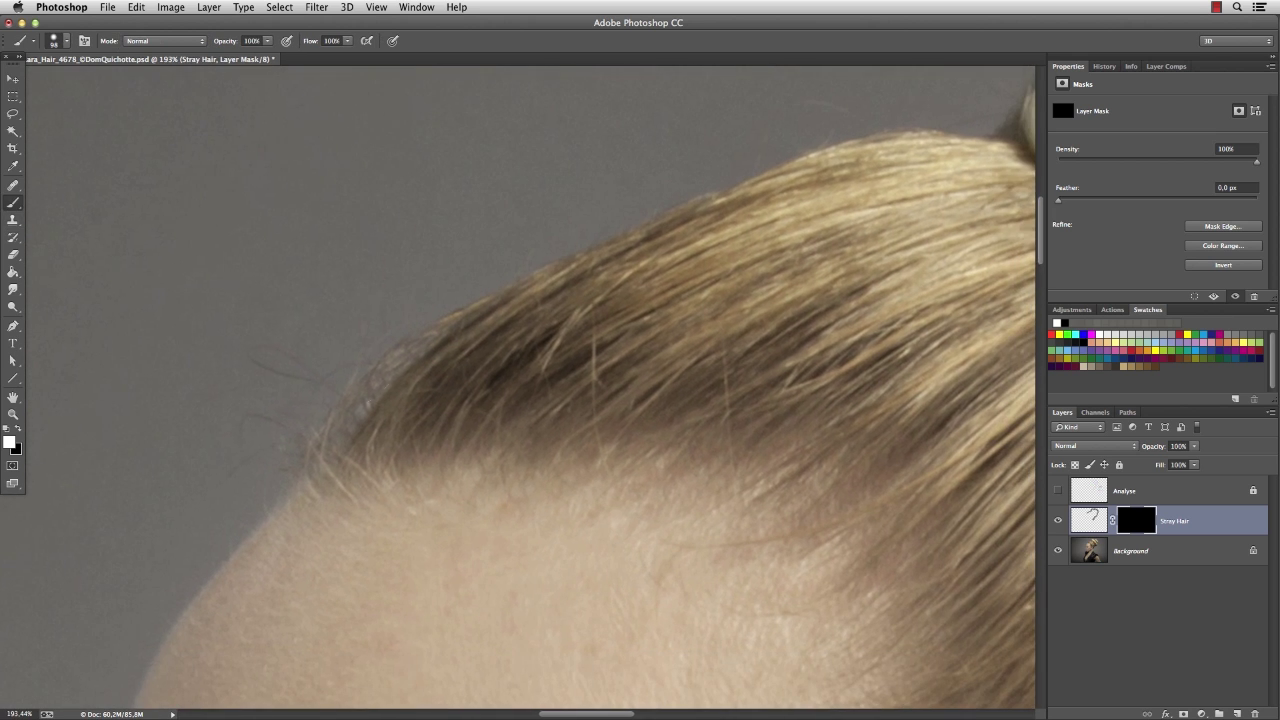
Paint white on the Stray Hair mask along the front hairline and the top of the head to hide the flyaways.
{"action": "mouse_move", "coordinate": [314, 327]}
{"action": "left_mouse_down"}
{"action": "mouse_move", "coordinate": [309, 369]}
{"action": "mouse_move", "coordinate": [411, 278]}
{"action": "mouse_move", "coordinate": [546, 191]}
{"action": "mouse_move", "coordinate": [508, 224]}
{"action": "left_mouse_up"}
{"action": "left_click_drag", "start_coordinate": [543, 203], "coordinate": [542, 181]}
{"action": "left_click_drag", "start_coordinate": [203, 407], "coordinate": [124, 517]}
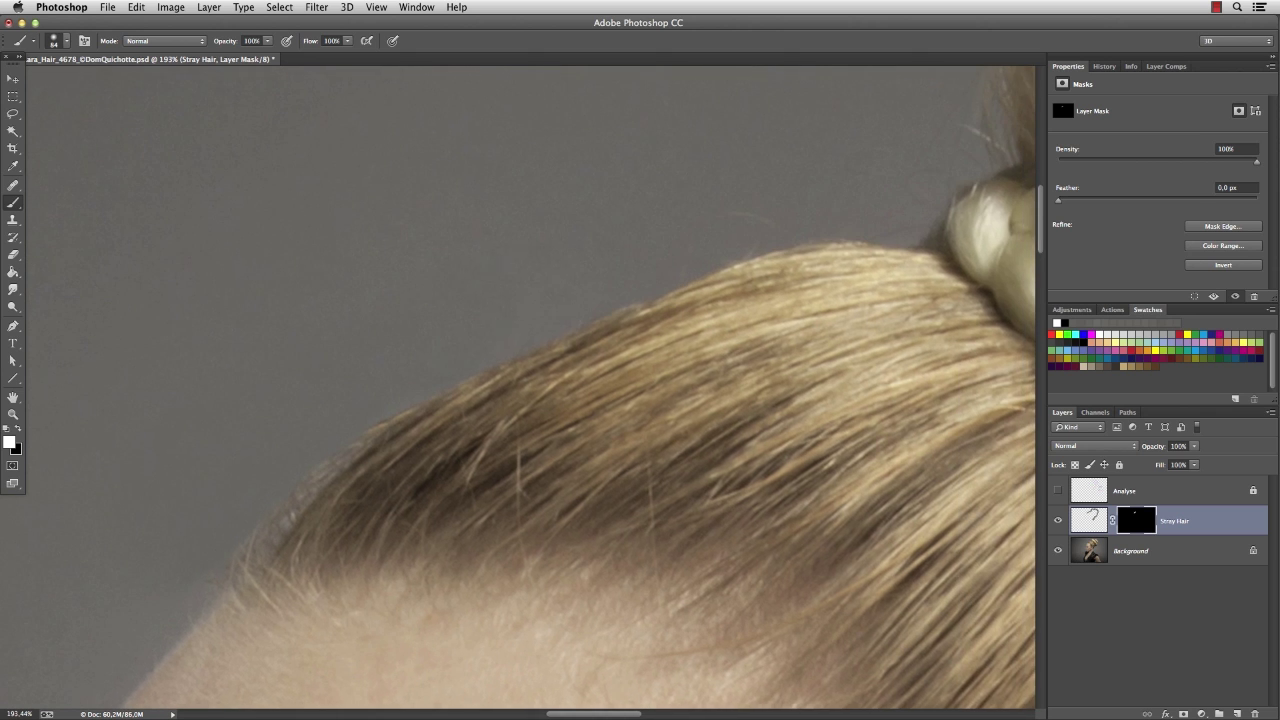
{"action": "left_click_drag", "start_coordinate": [490, 308], "coordinate": [775, 198]}
{"action": "left_click_drag", "start_coordinate": [849, 183], "coordinate": [677, 320]}
Paint white on the Stray Hair mask with a smaller brush around the large braid's upper end and the large bun's lower front edge.
{"action": "key", "text": "bracketleft"}
{"action": "key", "text": "bracketleft"}
{"action": "key", "text": "bracketleft"}
{"action": "key", "text": "bracketleft"}
{"action": "key", "text": "bracketleft"}
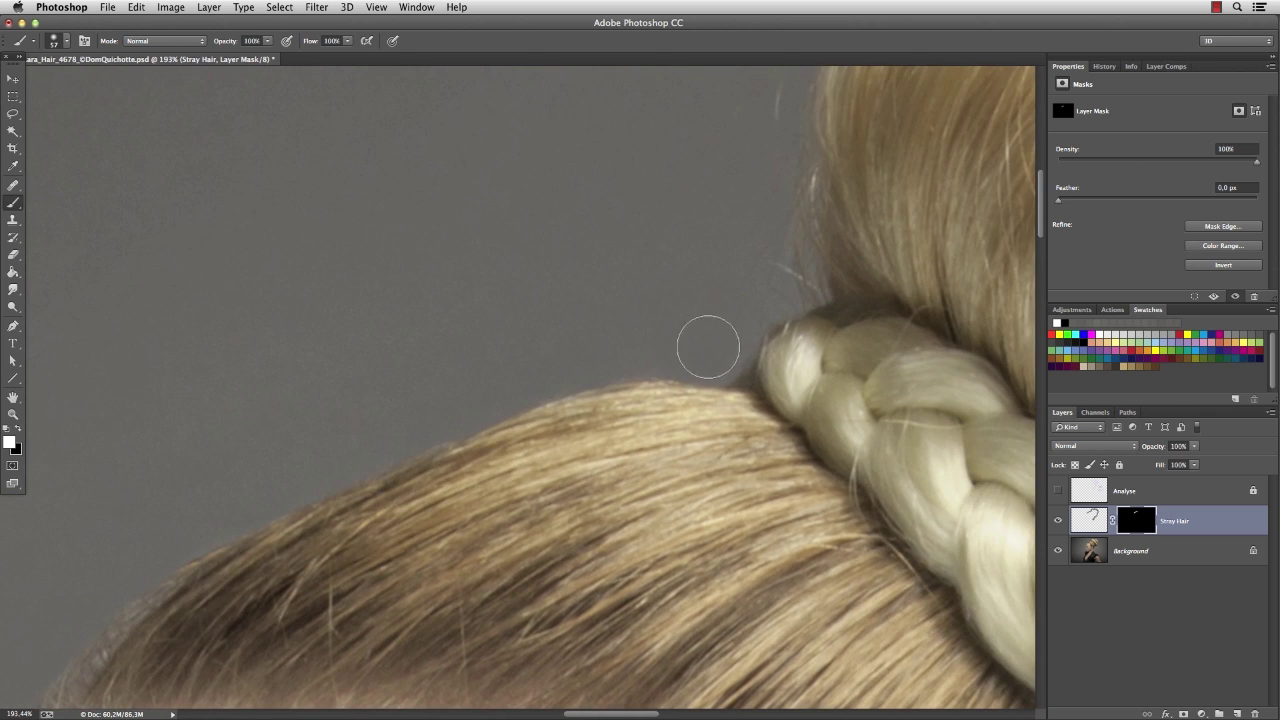
{"action": "key", "text": "bracketright"}
{"action": "key", "text": "bracketright"}
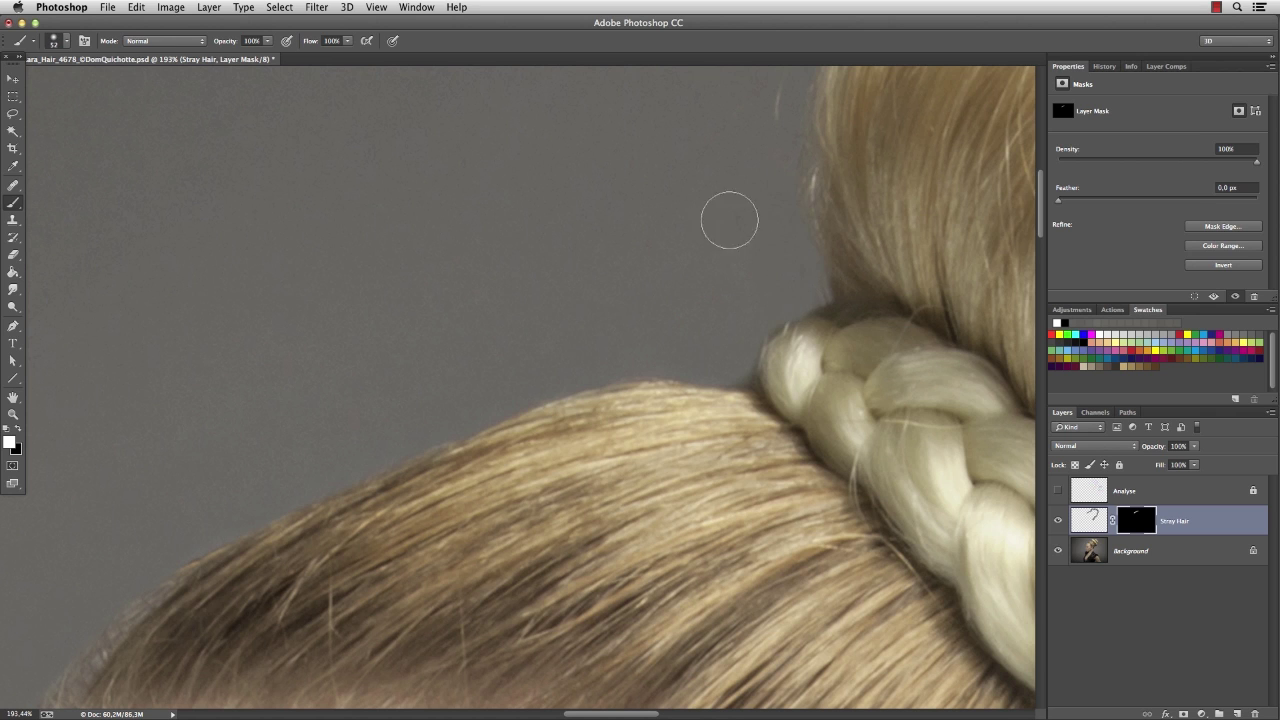
{"action": "left_click_drag", "start_coordinate": [772, 225], "coordinate": [735, 223]}
{"action": "left_click_drag", "start_coordinate": [852, 197], "coordinate": [636, 306]}
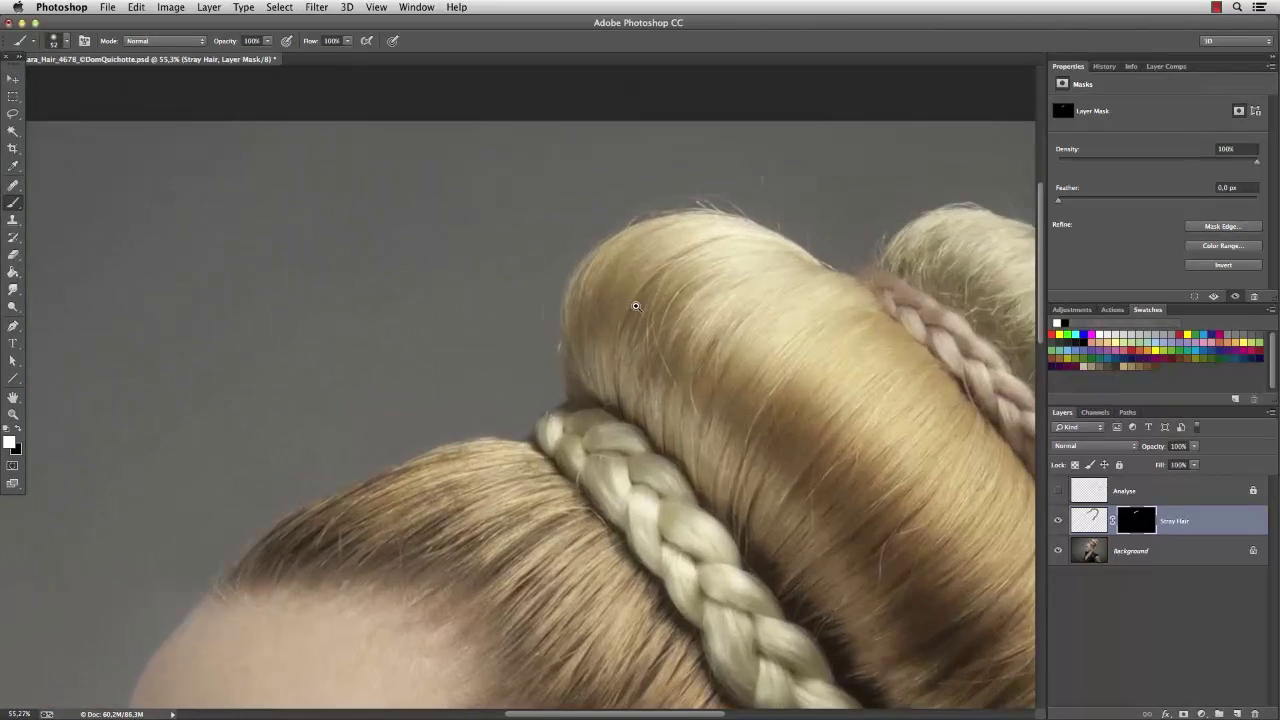
Paint white on the mask along the large bun's front and top edges to hide the stray hairs.
{"action": "mouse_move", "coordinate": [540, 346]}
{"action": "left_mouse_down"}
{"action": "mouse_move", "coordinate": [559, 346]}
{"action": "mouse_move", "coordinate": [603, 229]}
{"action": "mouse_move", "coordinate": [709, 200]}
{"action": "mouse_move", "coordinate": [794, 209]}
{"action": "mouse_move", "coordinate": [757, 214]}
{"action": "mouse_move", "coordinate": [534, 367]}
{"action": "mouse_move", "coordinate": [537, 355]}
{"action": "left_mouse_up"}
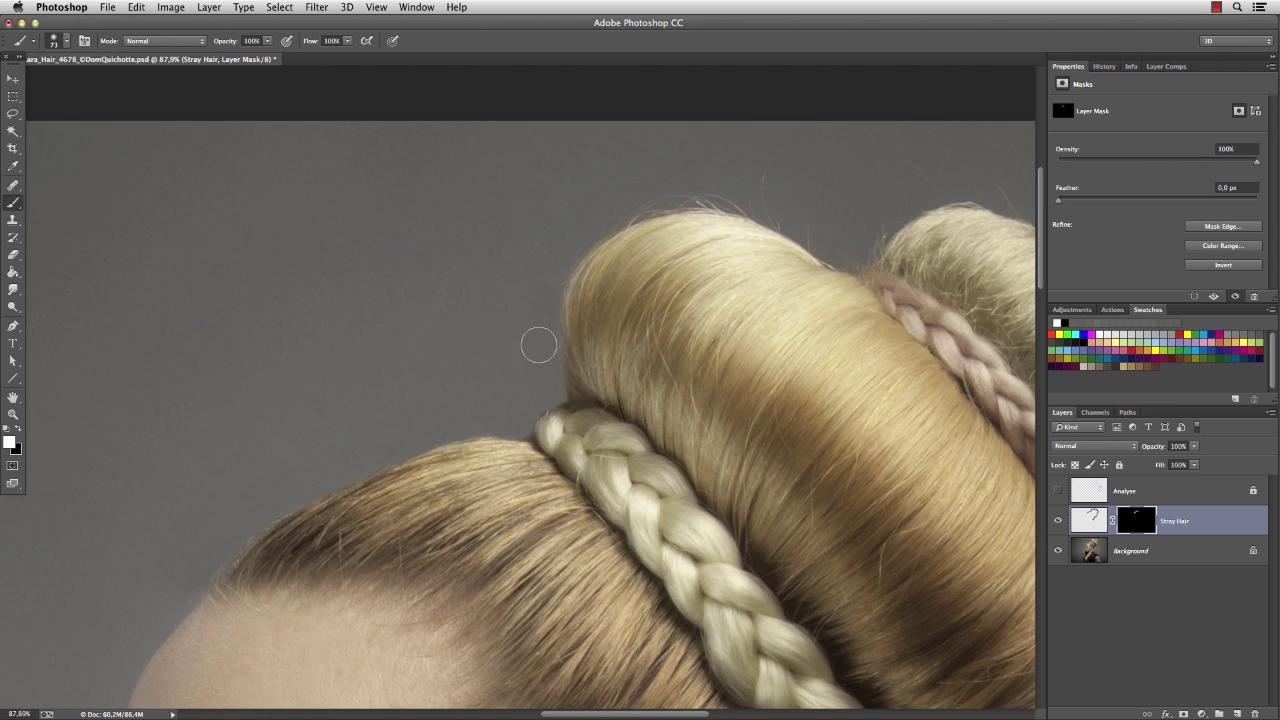
{"action": "mouse_move", "coordinate": [618, 205]}
{"action": "left_mouse_down"}
{"action": "mouse_move", "coordinate": [751, 184]}
{"action": "mouse_move", "coordinate": [711, 189]}
{"action": "mouse_move", "coordinate": [760, 199]}
{"action": "left_mouse_up"}
{"action": "scroll", "coordinate": [704, 248], "scroll_direction": "right", "scroll_amount": 4}
{"action": "scroll", "coordinate": [704, 248], "scroll_direction": "up", "scroll_amount": 2}
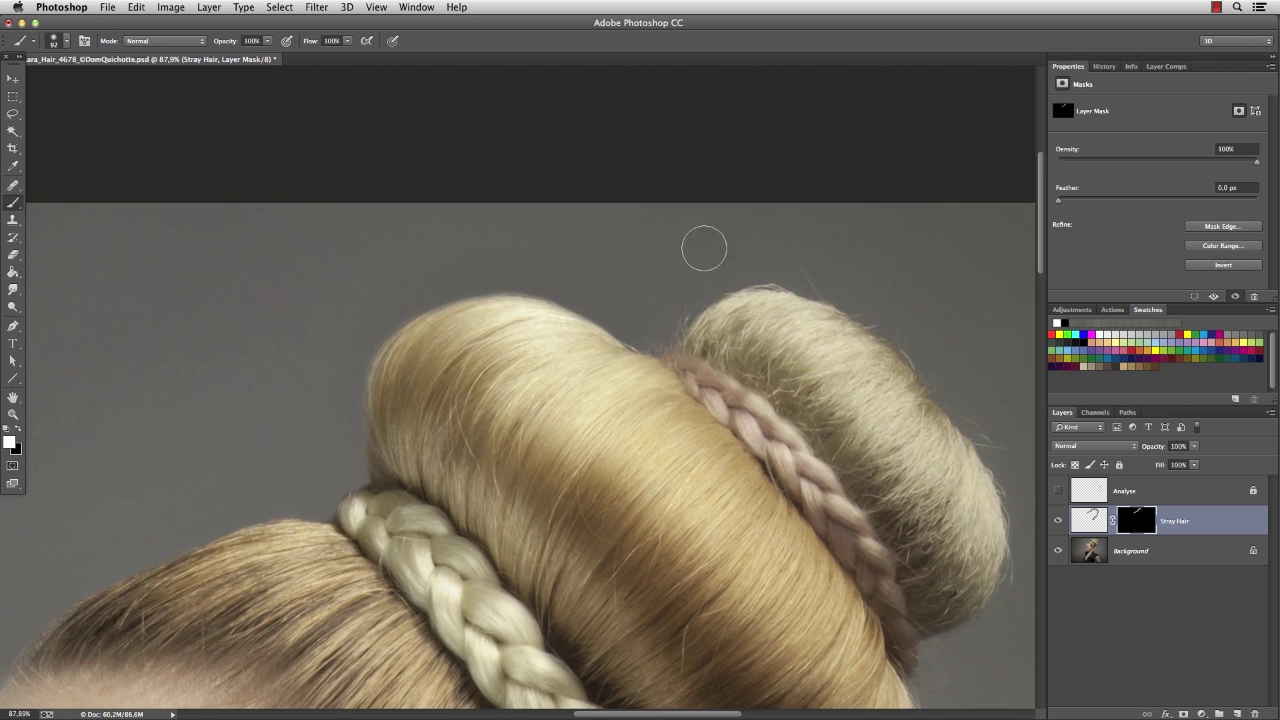
Paint white on the mask around the gap between the buns and the small bun's outline, adjusting the brush size as needed.
{"action": "key", "text": "bracketleft"}
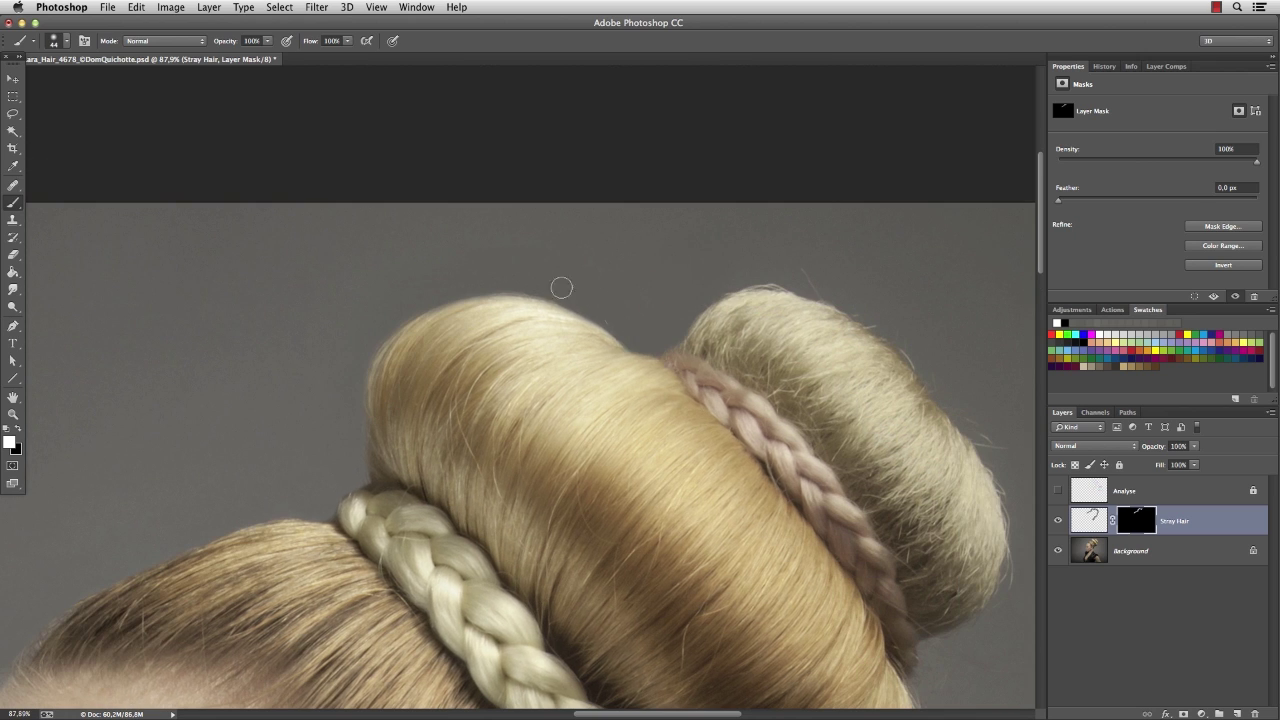
{"action": "left_click_drag", "start_coordinate": [724, 292], "coordinate": [796, 287]}
{"action": "scroll", "coordinate": [820, 271], "scroll_direction": "up", "scroll_amount": 5}
{"action": "left_click_drag", "start_coordinate": [545, 285], "coordinate": [686, 396]}
{"action": "key", "text": "bracketright"}
{"action": "key", "text": "bracketright"}
{"action": "key", "text": "bracketright"}
{"action": "key", "text": "bracketright"}
{"action": "key", "text": "bracketleft"}
{"action": "key", "text": "bracketleft"}
{"action": "key", "text": "bracketleft"}
{"action": "key", "text": "bracketleft"}
{"action": "key", "text": "bracketleft"}
{"action": "mouse_move", "coordinate": [808, 451]}
{"action": "left_mouse_down"}
{"action": "mouse_move", "coordinate": [654, 196]}
{"action": "mouse_move", "coordinate": [623, 467]}
{"action": "left_mouse_up"}
Paint white on the mask along the large bun's back edge and underside with a larger brush.
{"action": "key", "text": "bracketright"}
{"action": "key", "text": "bracketright"}
{"action": "key", "text": "bracketright"}
{"action": "key", "text": "bracketright"}
{"action": "key", "text": "bracketright"}
{"action": "left_click_drag", "start_coordinate": [668, 588], "coordinate": [669, 289]}
{"action": "scroll", "coordinate": [669, 289], "scroll_direction": "down", "scroll_amount": 4}
{"action": "scroll", "coordinate": [540, 520], "scroll_direction": "up", "scroll_amount": 4}
{"action": "left_click_drag", "start_coordinate": [500, 462], "coordinate": [326, 515]}
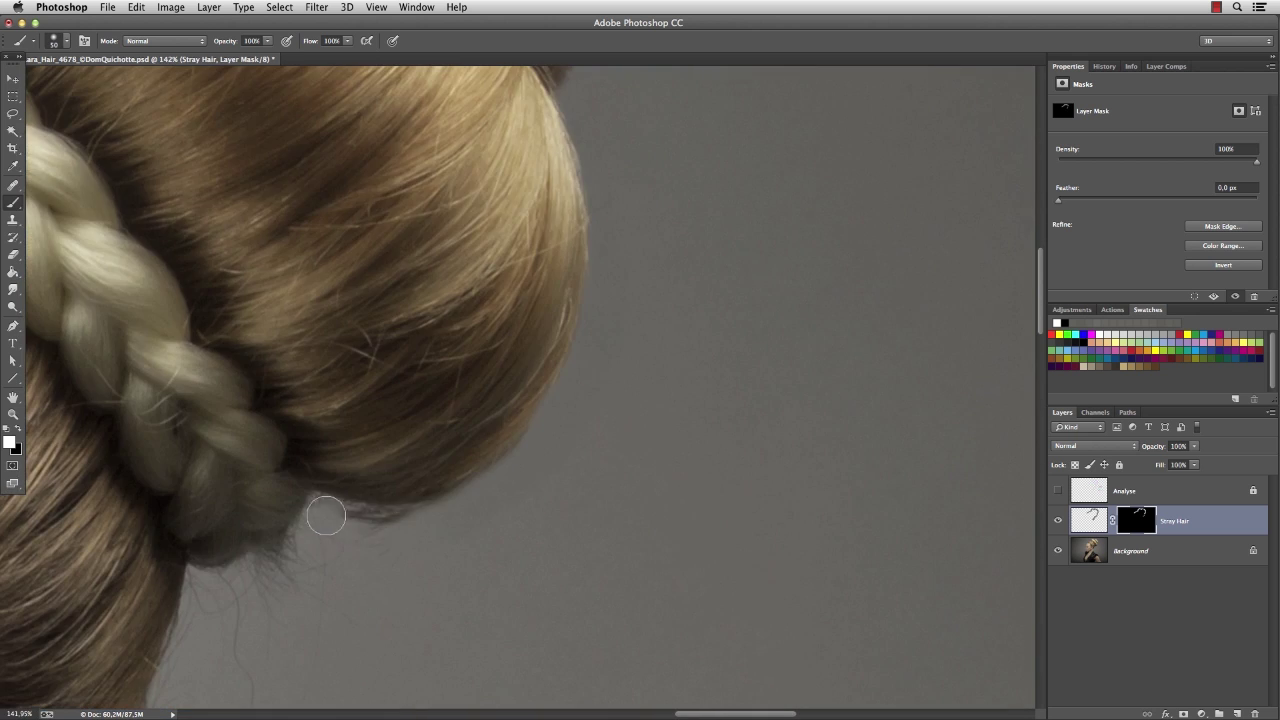
Paint white on the mask around the lower end of the large braid to hide its stray hairs.
{"action": "scroll", "coordinate": [326, 517], "scroll_direction": "down", "scroll_amount": 3}
{"action": "scroll", "coordinate": [326, 517], "scroll_direction": "left", "scroll_amount": 2}
{"action": "left_click_drag", "start_coordinate": [345, 403], "coordinate": [475, 251]}
{"action": "key", "text": "x"}
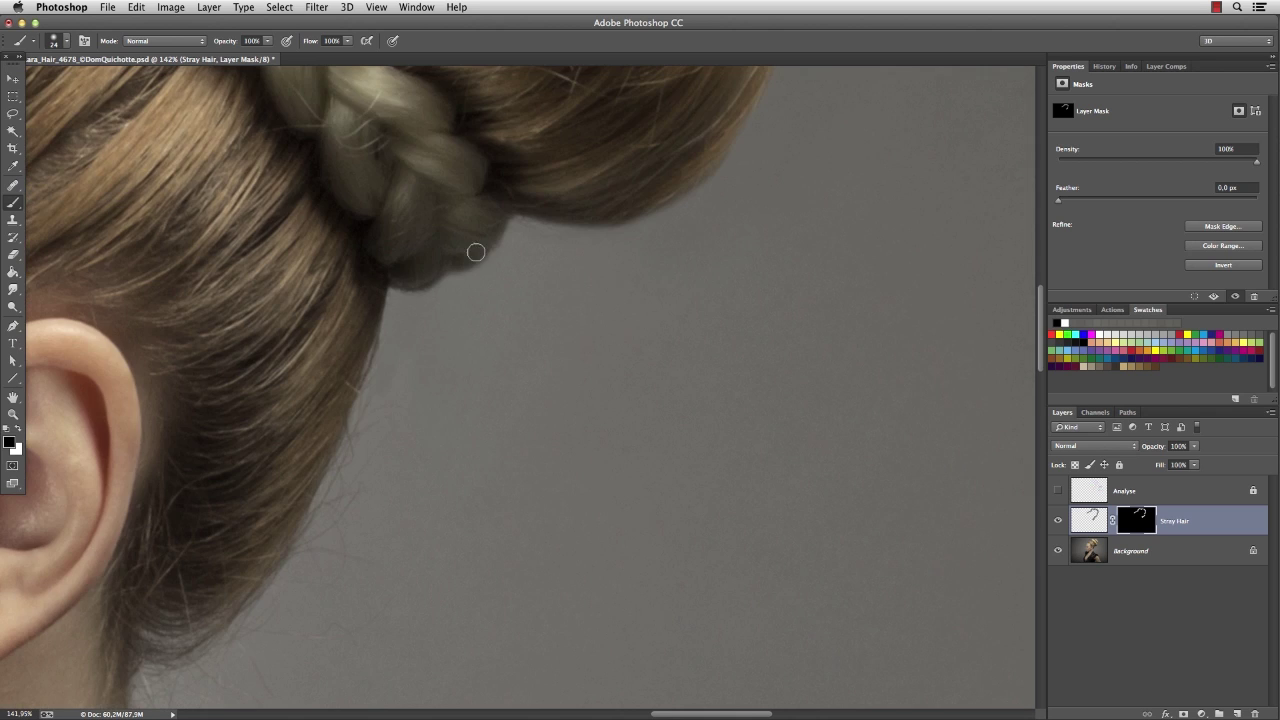
{"action": "key", "text": "x"}
Paint white on the mask along the nape hairline and the back of the neck down to the collar.
{"action": "key", "text": "bracketright"}
{"action": "key", "text": "bracketright"}
{"action": "key", "text": "bracketright"}
{"action": "key", "text": "bracketright"}
{"action": "key", "text": "bracketright"}
{"action": "mouse_move", "coordinate": [360, 440]}
{"action": "left_mouse_down"}
{"action": "mouse_move", "coordinate": [374, 400]}
{"action": "mouse_move", "coordinate": [336, 446]}
{"action": "mouse_move", "coordinate": [310, 446]}
{"action": "left_mouse_up"}
{"action": "scroll", "coordinate": [338, 414], "scroll_direction": "down", "scroll_amount": 4}
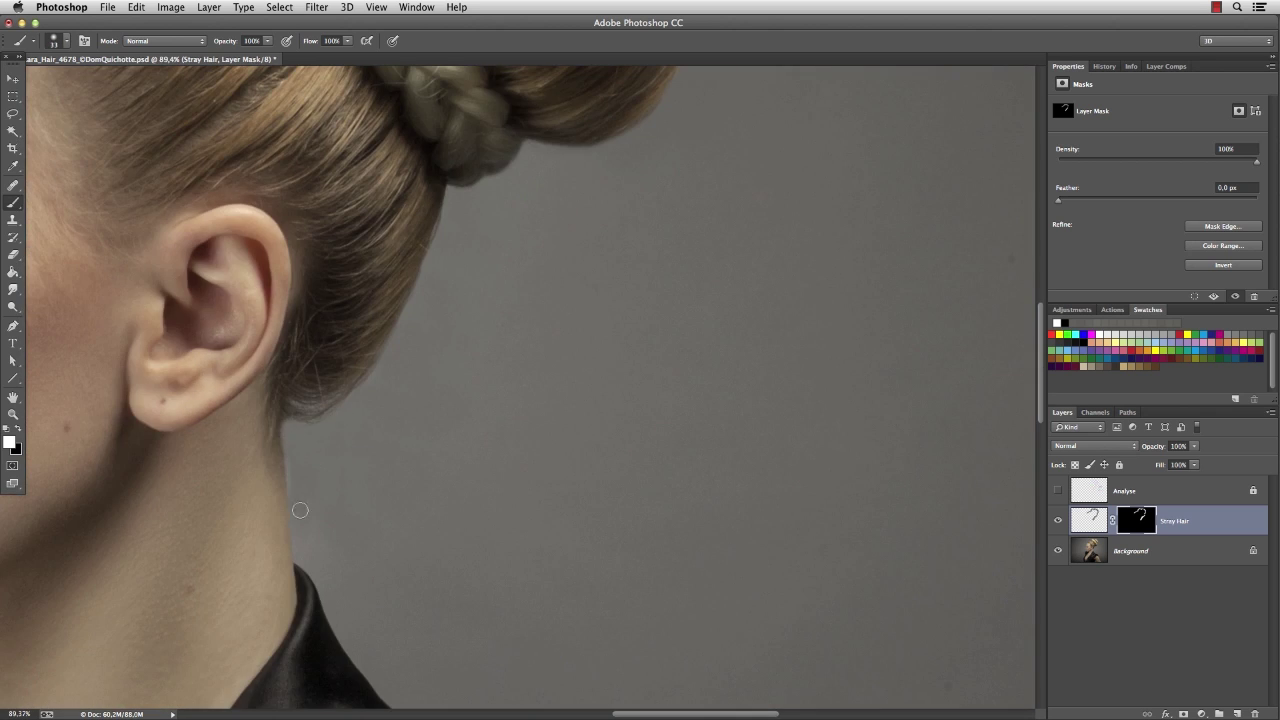
{"action": "scroll", "coordinate": [639, 190], "scroll_direction": "down", "scroll_amount": 5}
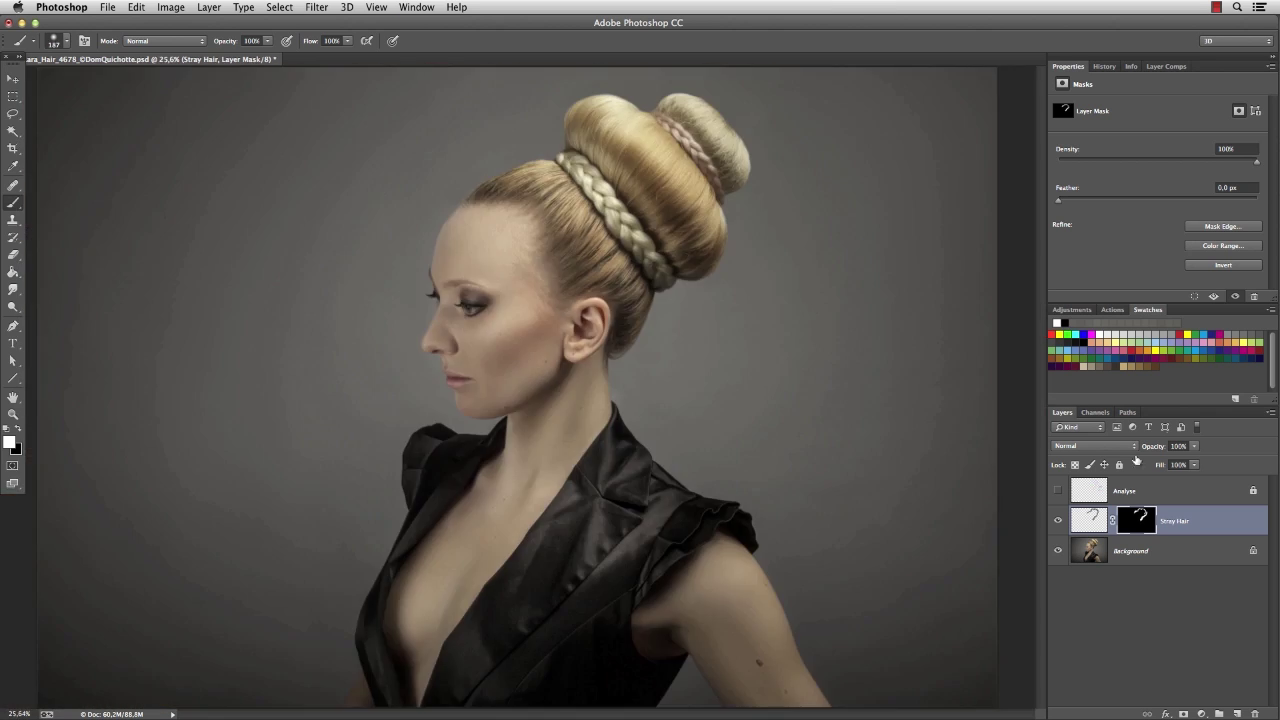
Toggle the Stray Hair layer's visibility to compare the masked cleanup with the original, ending with the layer visible.
{"action": "left_click", "coordinate": [1056, 522]}
{"action": "left_click", "coordinate": [1056, 522]}
{"action": "left_click", "coordinate": [1056, 522]}
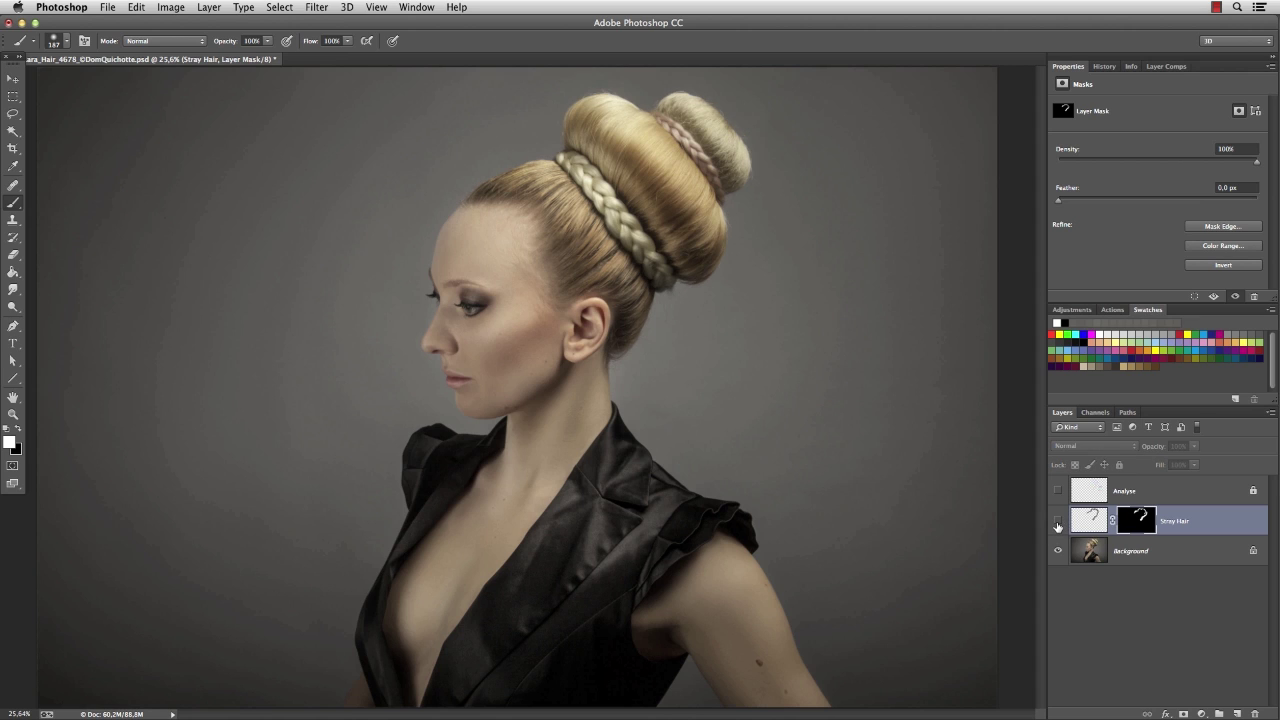
{"action": "left_click", "coordinate": [1056, 522]}
{"action": "left_click", "coordinate": [1057, 521]}
{"action": "left_click", "coordinate": [1057, 521]}
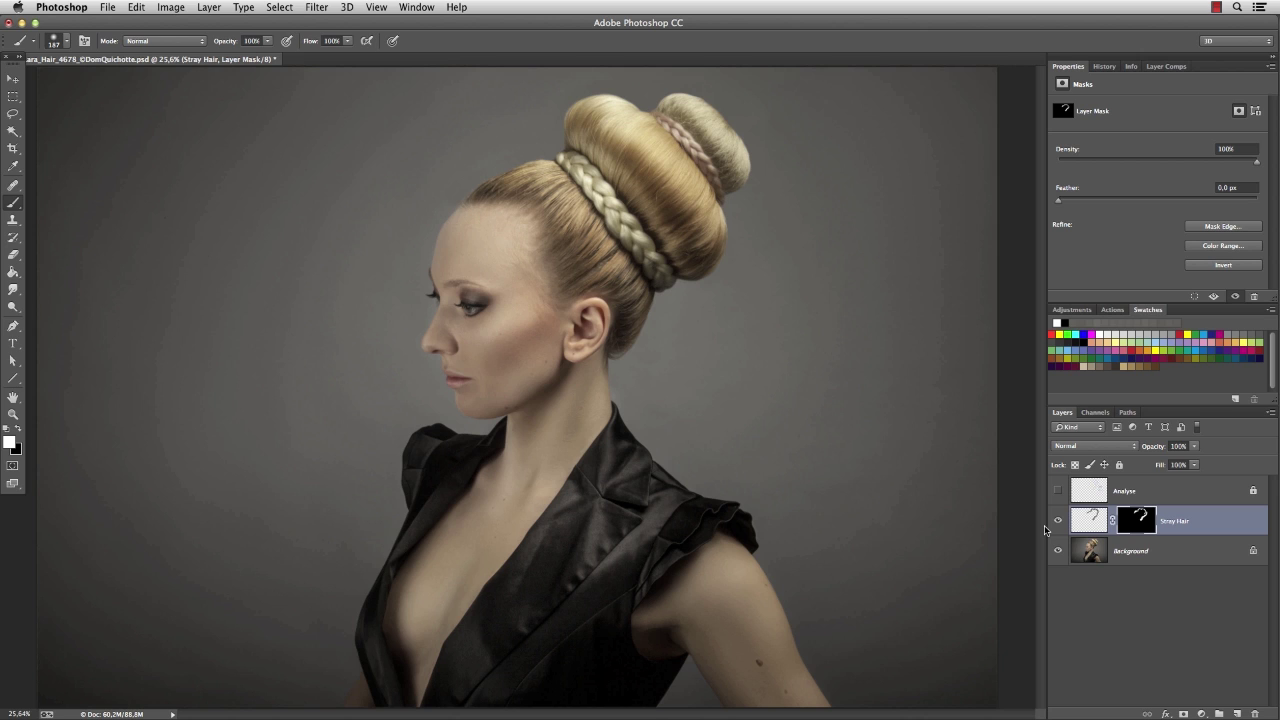
Show the Analyse layer to check the marked problem areas, and hide it again.
{"action": "left_click", "coordinate": [1057, 491]}
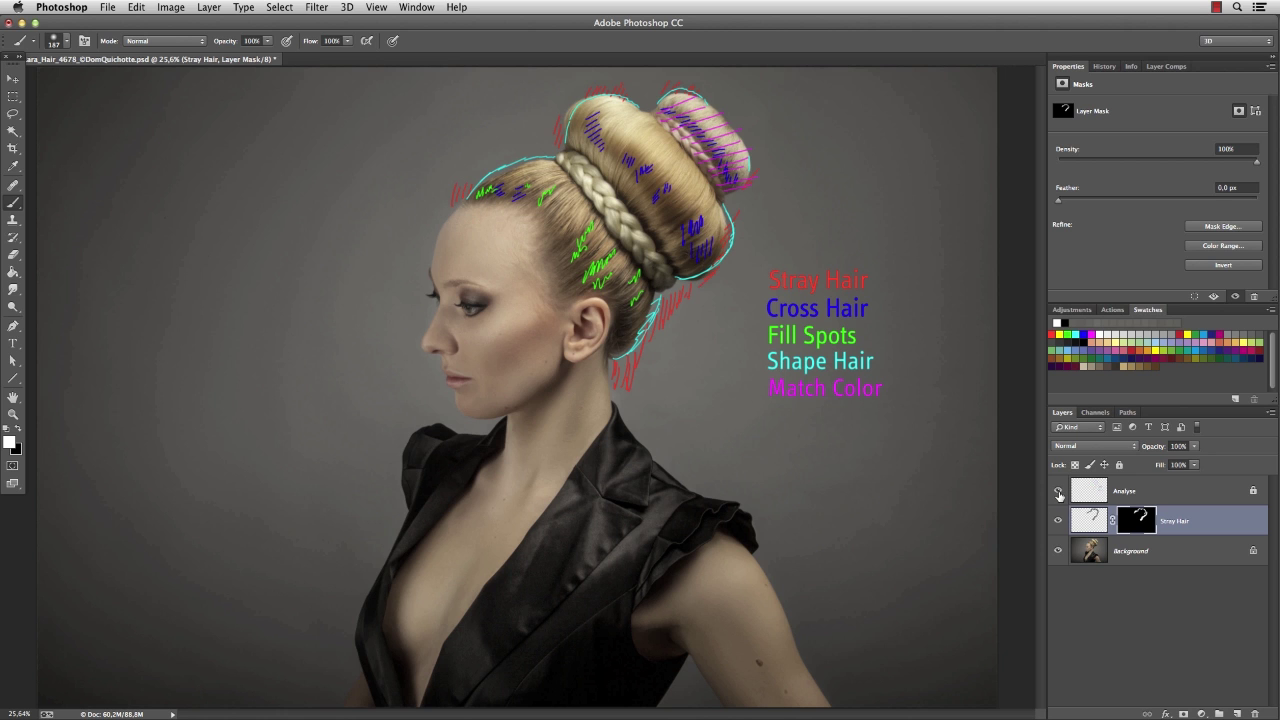
{"action": "left_click", "coordinate": [1058, 491]}
{"action": "left_click_drag", "start_coordinate": [710, 116], "coordinate": [800, 118]}
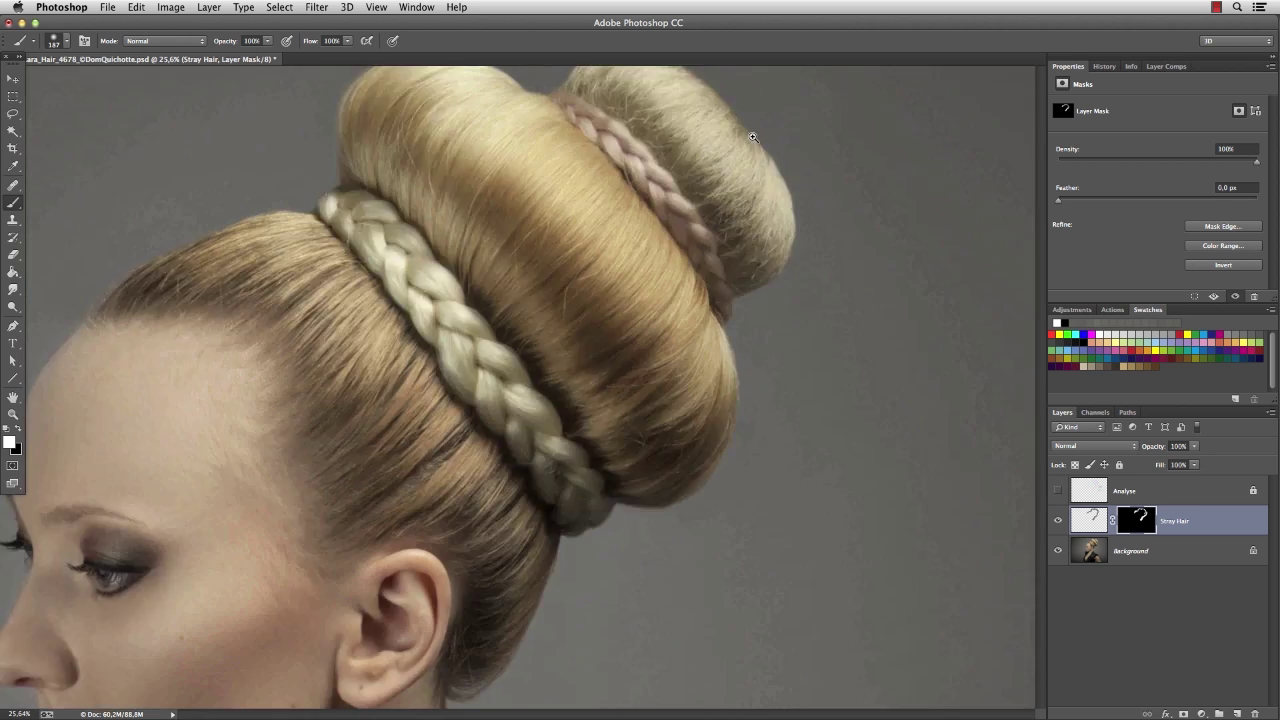
{"action": "left_click_drag", "start_coordinate": [735, 228], "coordinate": [735, 308]}
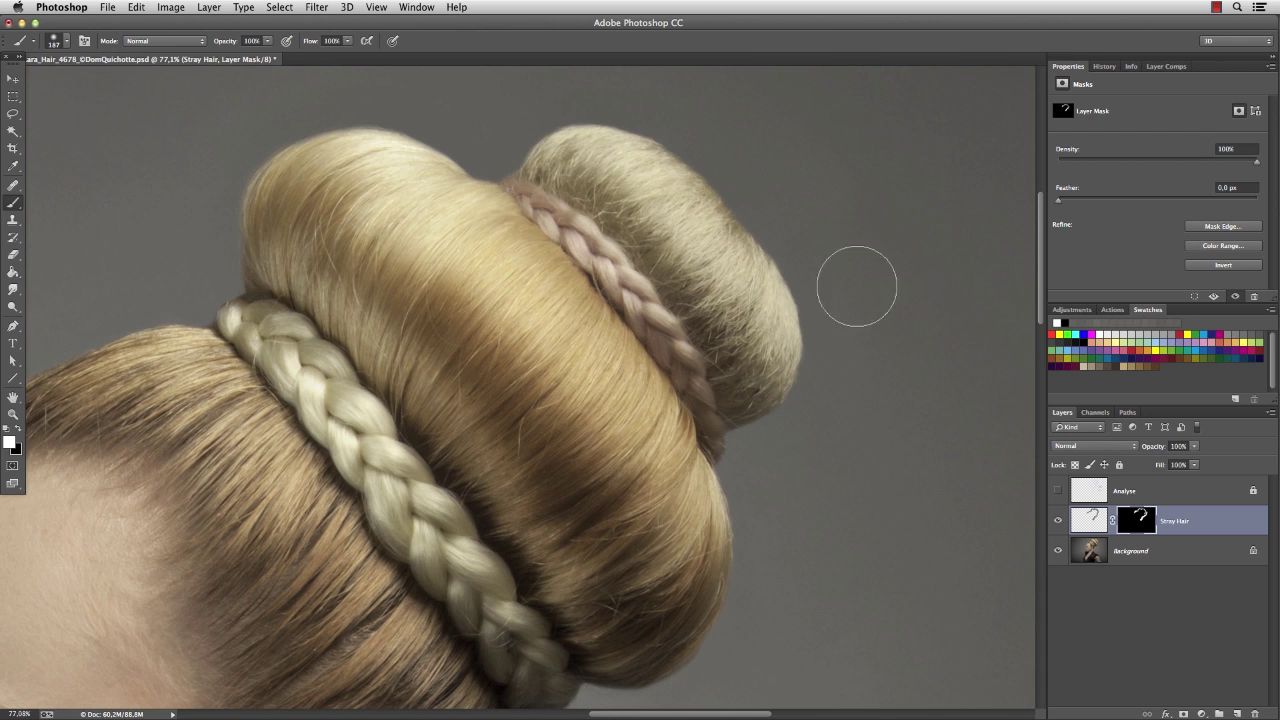
Add a Hue/Saturation adjustment layer and set the saturation of the Reds to -100.
{"action": "left_click", "coordinate": [1066, 304]}
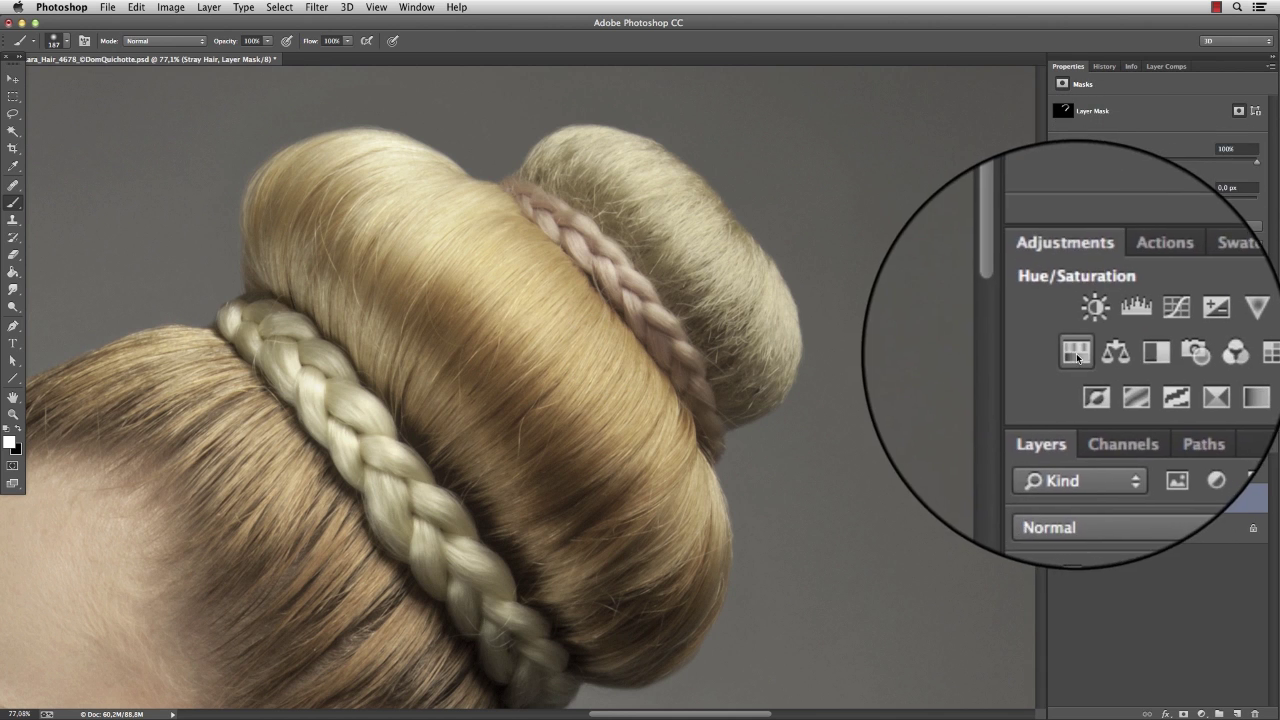
{"action": "left_click", "coordinate": [1073, 357]}
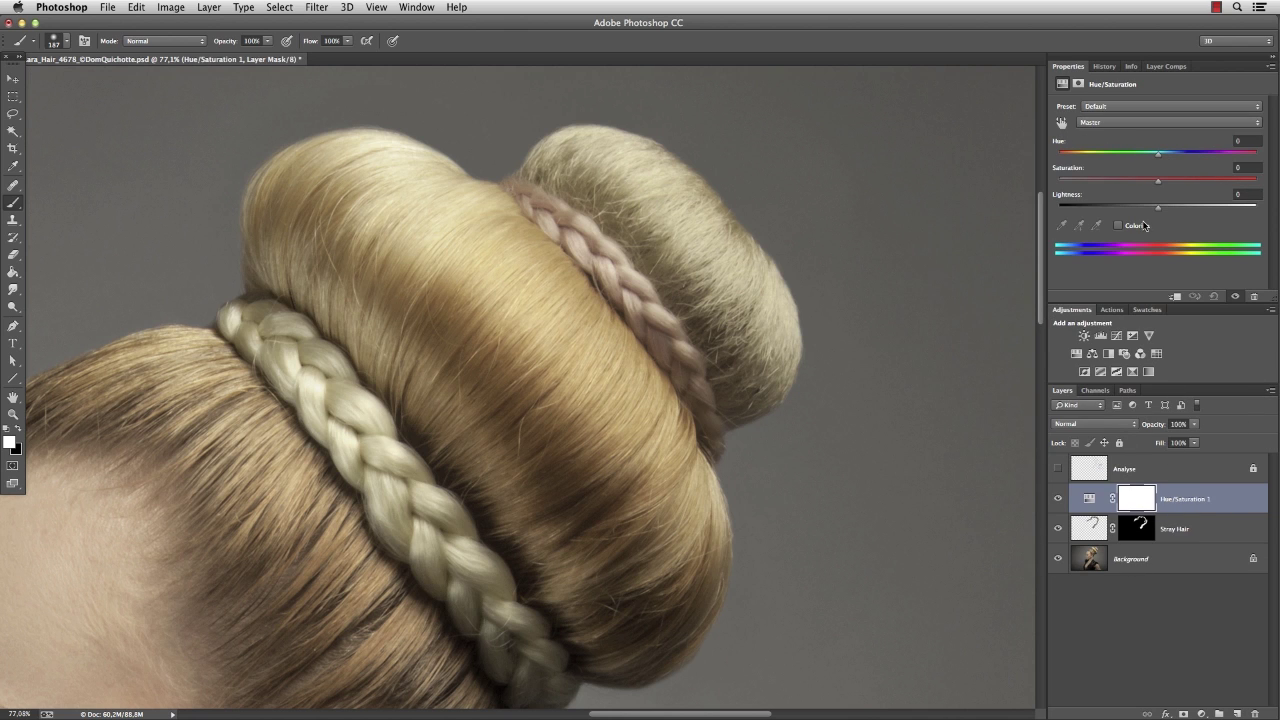
{"action": "left_click", "coordinate": [1130, 122]}
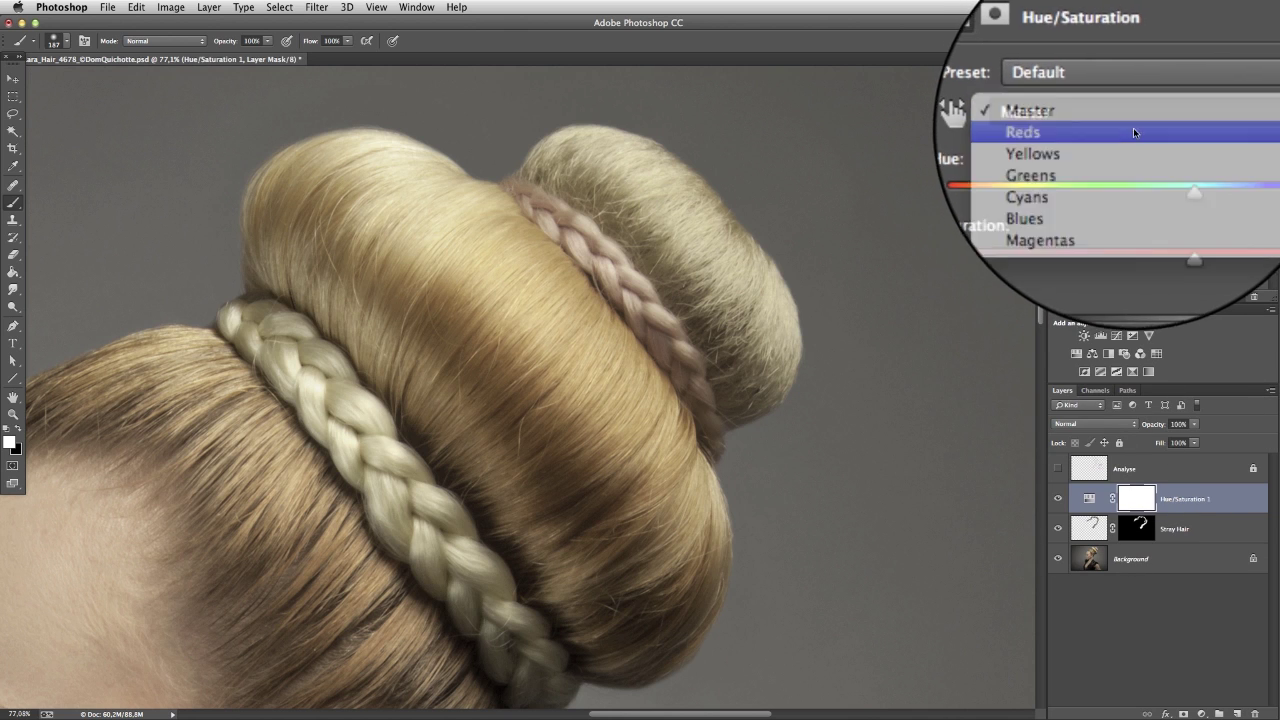
{"action": "left_click", "coordinate": [1133, 130]}
{"action": "left_click_drag", "start_coordinate": [1157, 180], "coordinate": [1037, 228]}
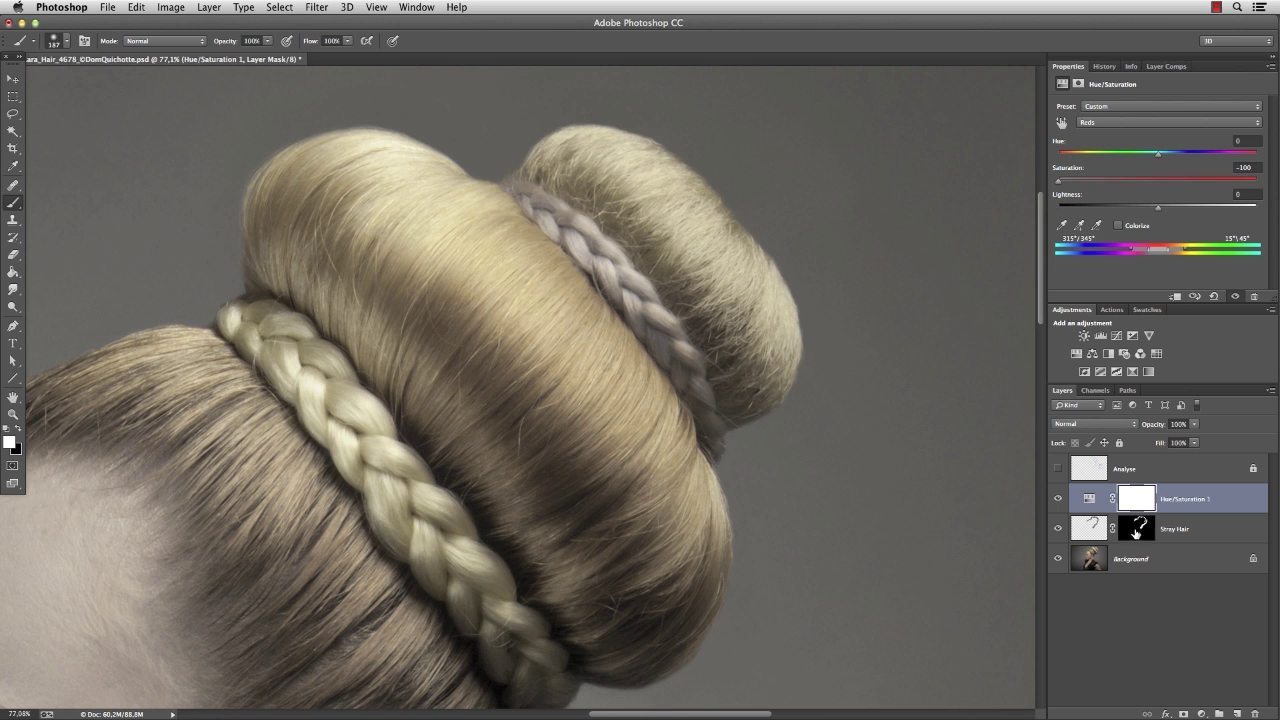
Invert the Hue/Saturation mask to black and paint white over the pinkish braid around the small bun.
{"action": "left_click", "coordinate": [1137, 499]}
{"action": "key", "text": "super+i"}
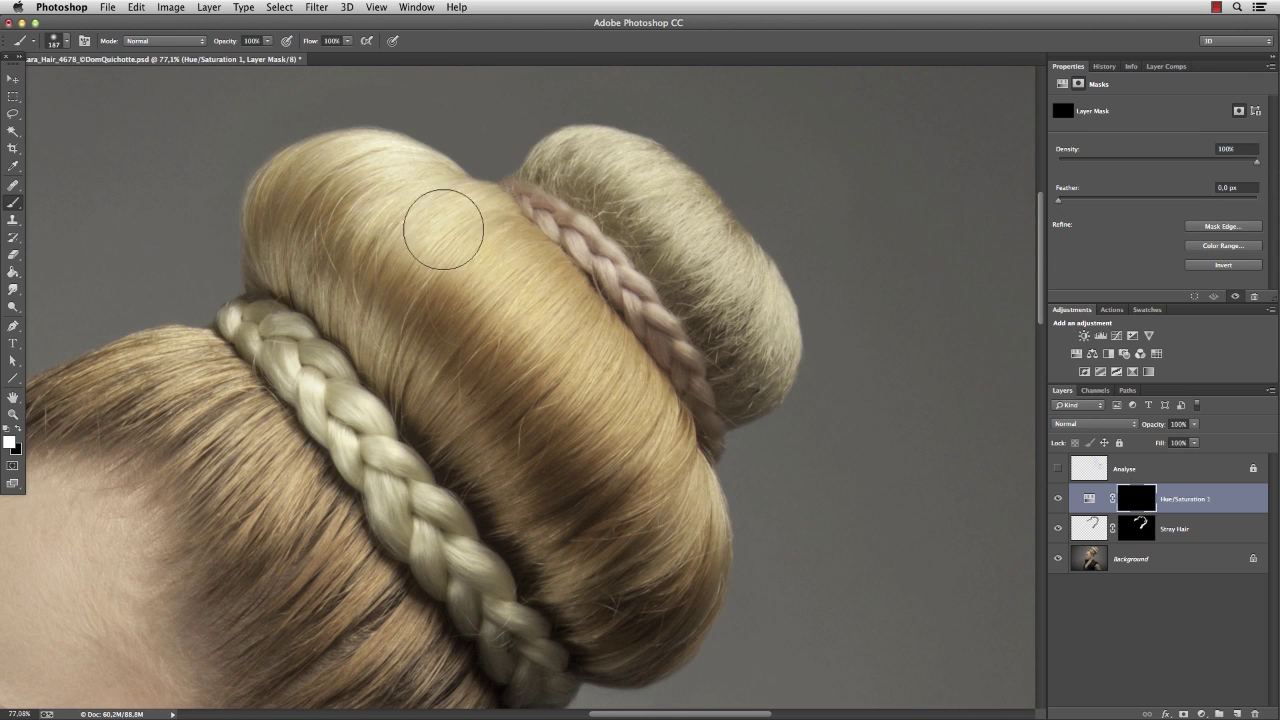
{"action": "left_click_drag", "start_coordinate": [589, 268], "coordinate": [544, 268], "text": "ctrl+alt"}
{"action": "left_click_drag", "start_coordinate": [615, 245], "coordinate": [653, 246], "text": "super"}
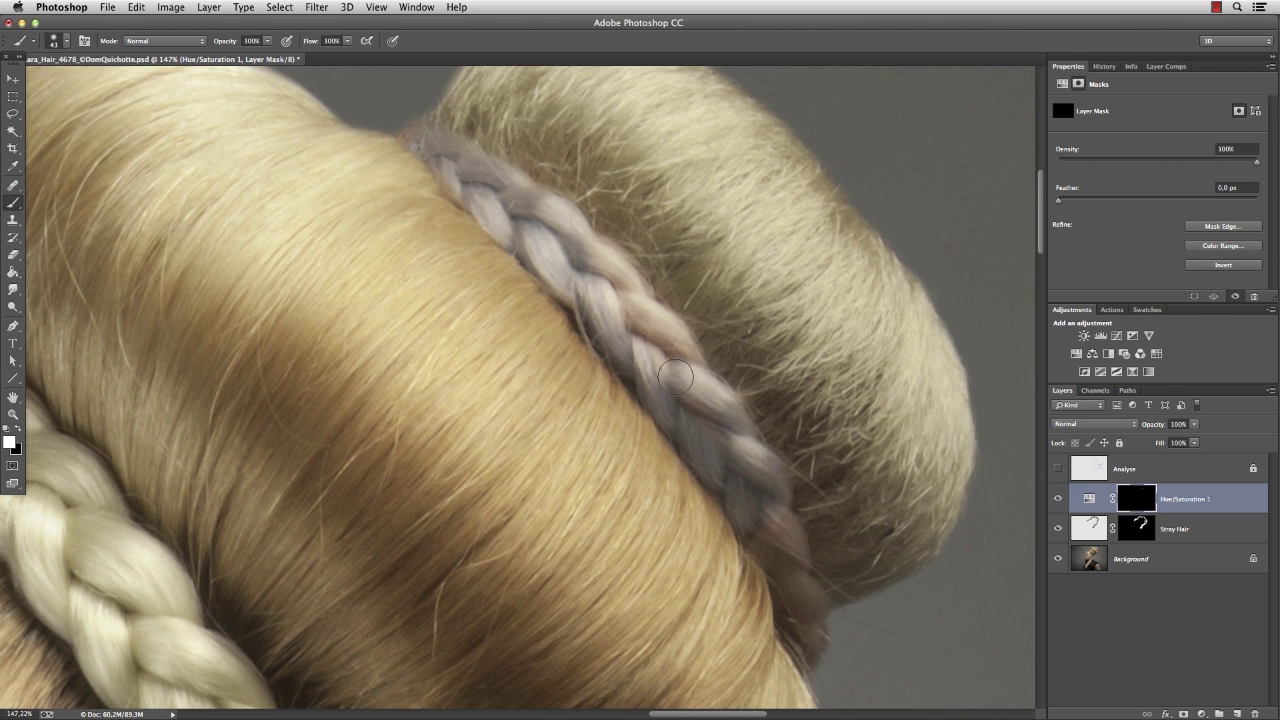
{"action": "left_click_drag", "start_coordinate": [803, 609], "coordinate": [785, 609], "text": "ctrl+alt"}
{"action": "left_click_drag", "start_coordinate": [658, 366], "coordinate": [626, 361], "text": "super"}
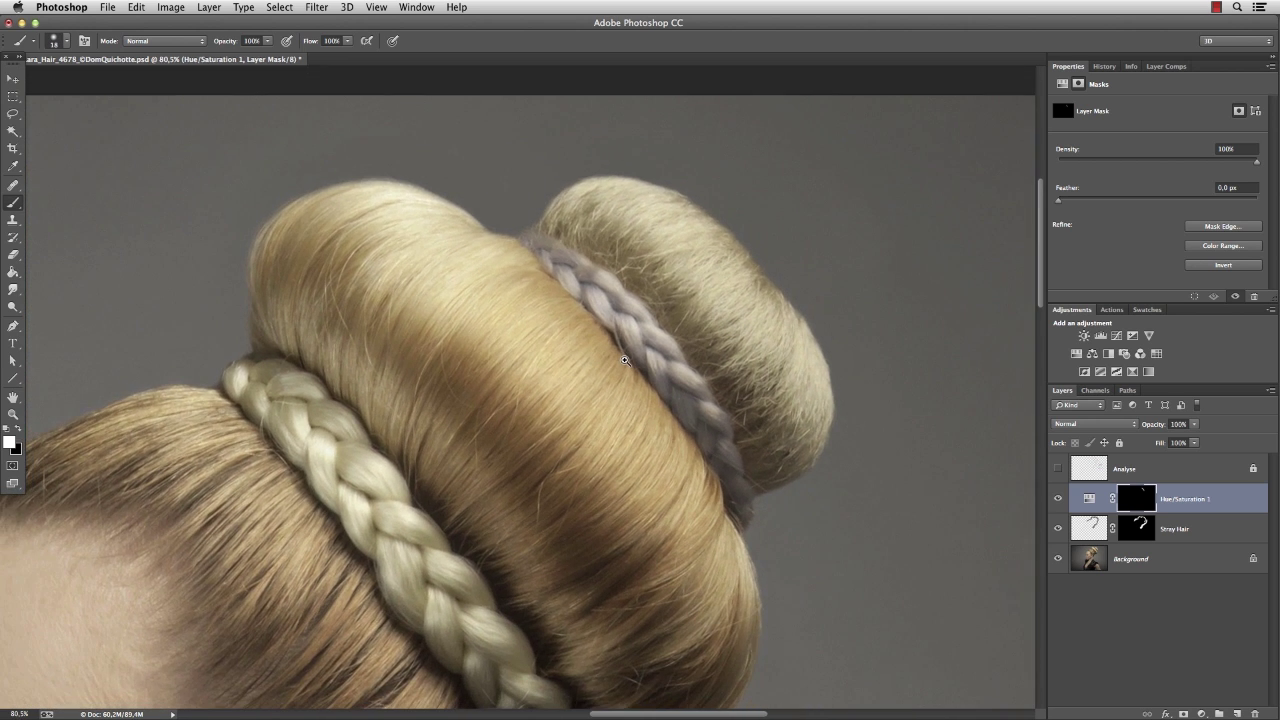
{"action": "left_click_drag", "start_coordinate": [690, 446], "coordinate": [690, 384]}
Set the Reds of the Hue/Saturation layer to Hue +18, Saturation -8 and Lightness +16.
{"action": "left_click", "coordinate": [1090, 496]}
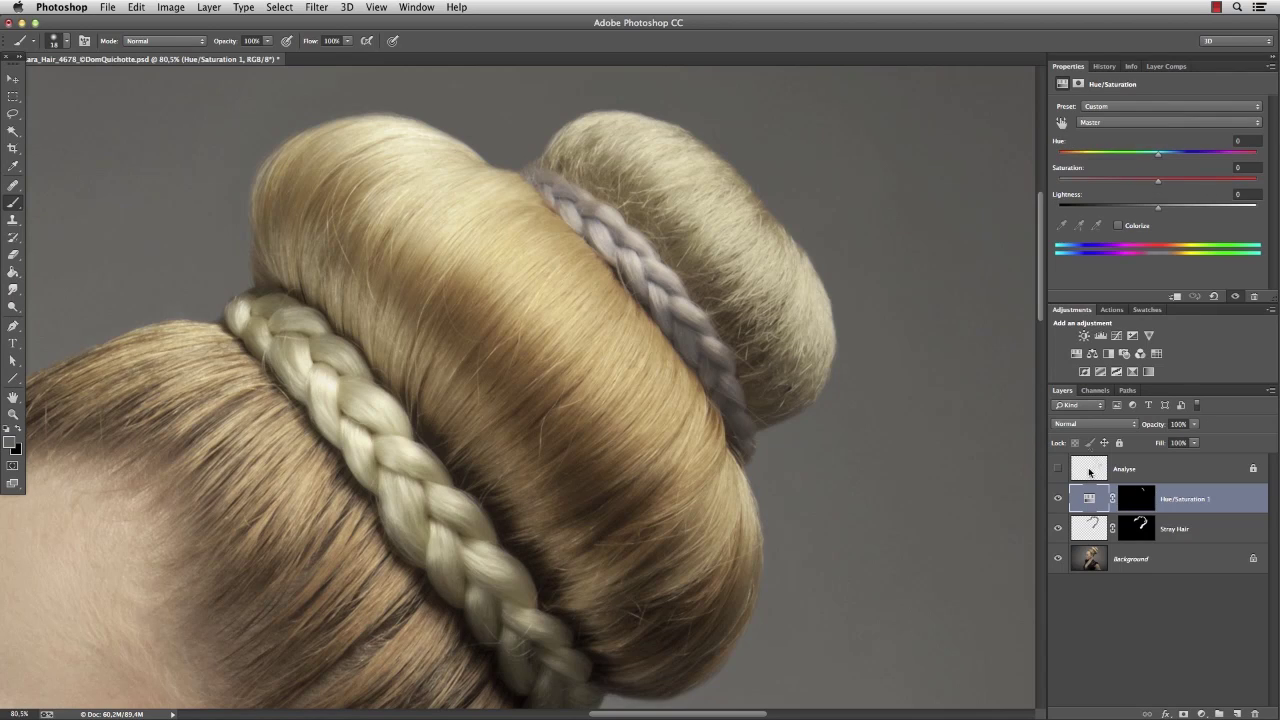
{"action": "left_click", "coordinate": [1160, 121]}
{"action": "left_click", "coordinate": [1144, 131]}
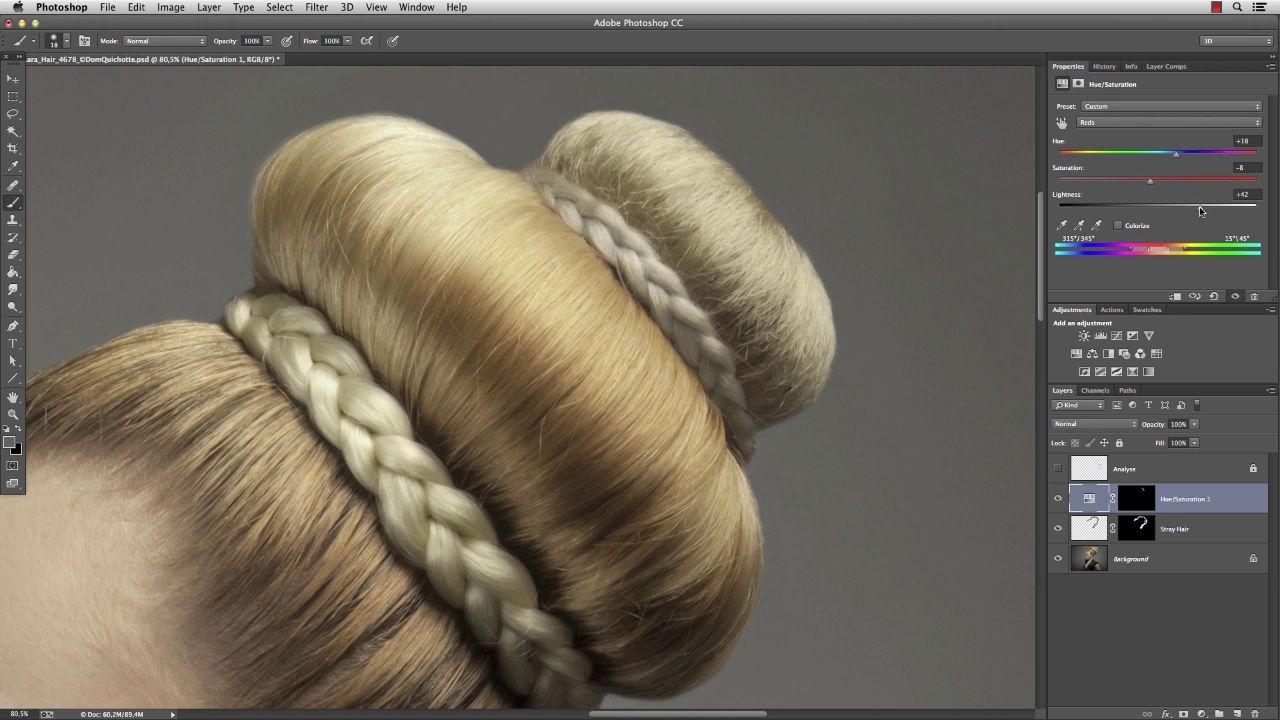
{"action": "left_click_drag", "start_coordinate": [1200, 209], "coordinate": [1197, 209]}
{"action": "left_click_drag", "start_coordinate": [717, 352], "coordinate": [672, 352]}
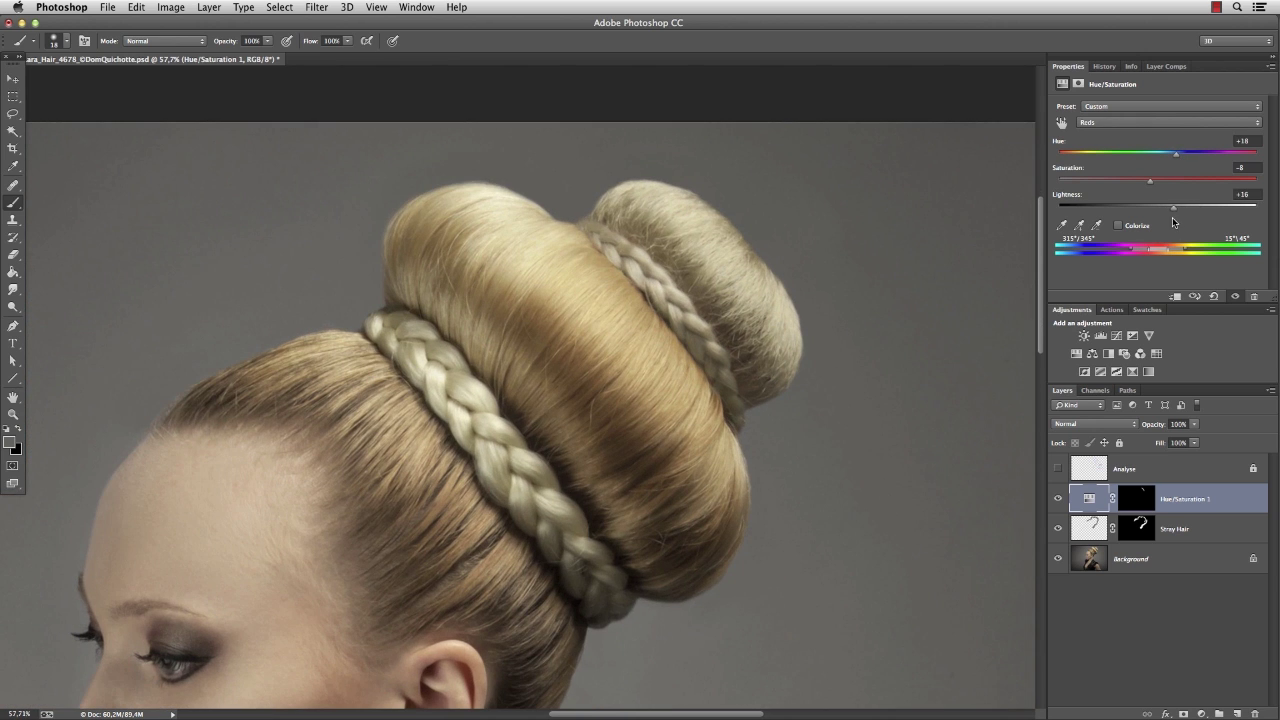
Toggle the Hue/Saturation layer's visibility to compare the small braid's colour, ending with the layer visible.
{"action": "left_click", "coordinate": [1059, 498]}
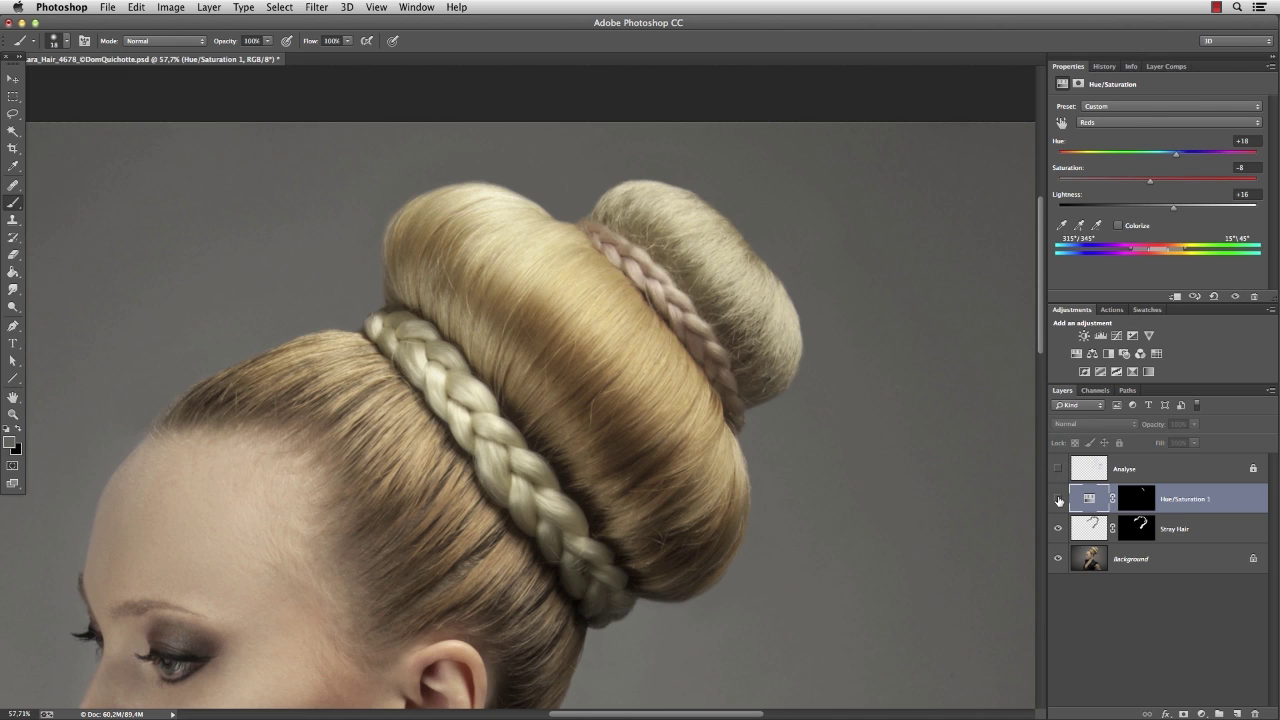
{"action": "left_click", "coordinate": [1058, 498]}
{"action": "left_click", "coordinate": [1058, 498]}
{"action": "left_click", "coordinate": [1057, 498]}
{"action": "left_click", "coordinate": [1057, 498]}
{"action": "left_click", "coordinate": [1056, 498]}
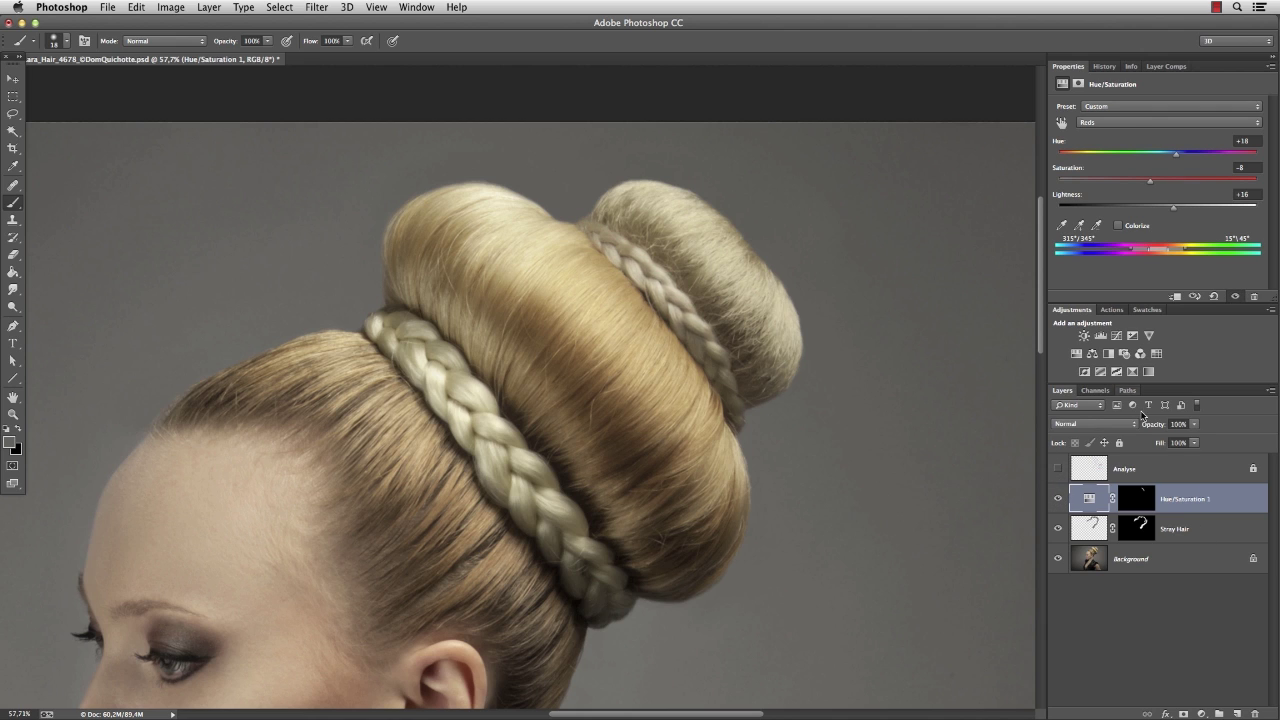
Add a Levels adjustment layer with the midtones at 0.53 and invert its mask to black.
{"action": "left_click", "coordinate": [1101, 336]}
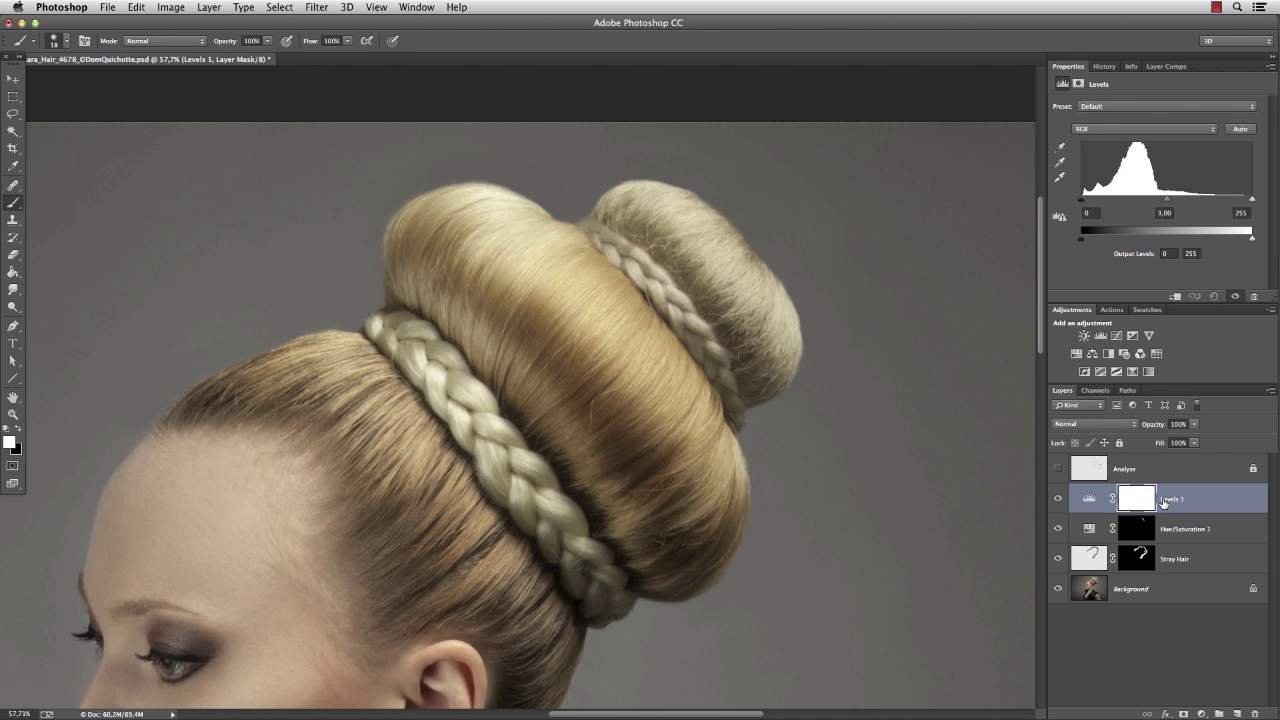
{"action": "left_click_drag", "start_coordinate": [1168, 200], "coordinate": [1200, 203]}
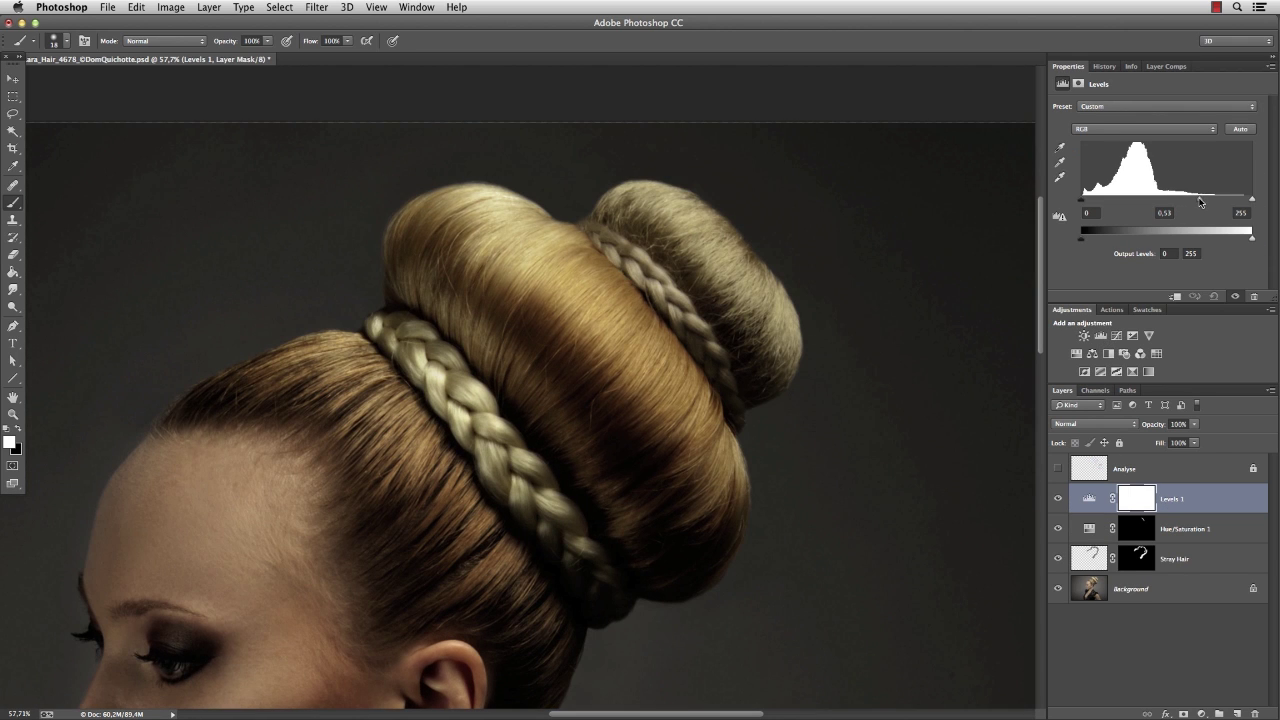
{"action": "left_click", "coordinate": [1147, 492]}
{"action": "key", "text": "super+i"}
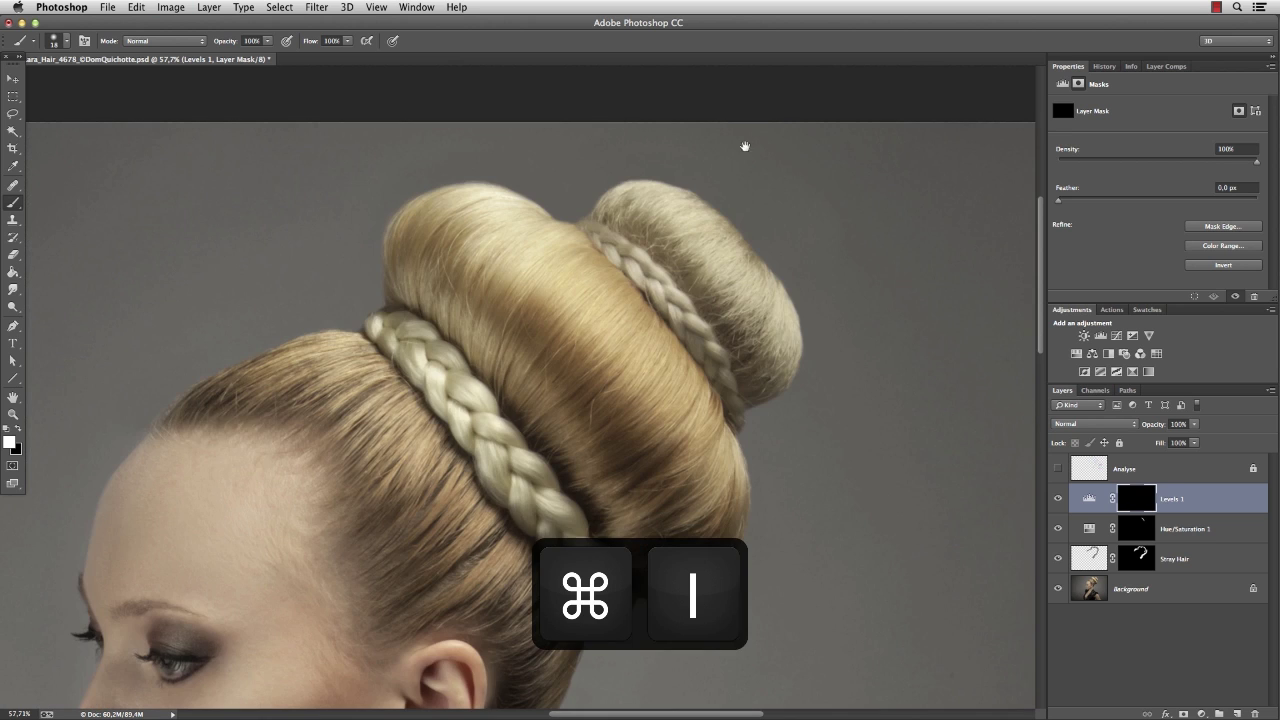
{"action": "left_click_drag", "start_coordinate": [737, 246], "coordinate": [787, 252]}
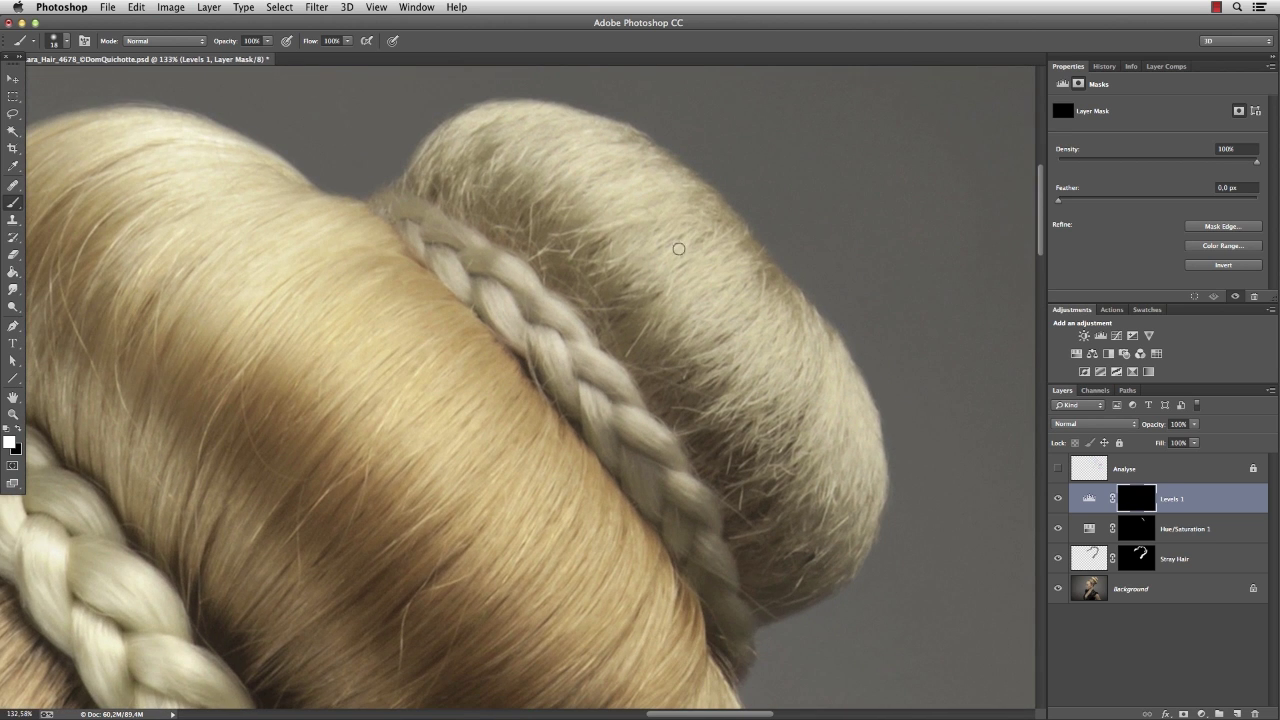
Paint white on the Levels mask over the small bun and clean its outer edge with black.
{"action": "mouse_move", "coordinate": [509, 169]}
{"action": "left_mouse_down"}
{"action": "mouse_move", "coordinate": [481, 145]}
{"action": "mouse_move", "coordinate": [434, 150]}
{"action": "mouse_move", "coordinate": [648, 376]}
{"action": "mouse_move", "coordinate": [653, 404]}
{"action": "mouse_move", "coordinate": [724, 496]}
{"action": "mouse_move", "coordinate": [759, 606]}
{"action": "mouse_move", "coordinate": [769, 559]}
{"action": "mouse_move", "coordinate": [628, 321]}
{"action": "mouse_move", "coordinate": [466, 199]}
{"action": "mouse_move", "coordinate": [494, 169]}
{"action": "mouse_move", "coordinate": [770, 538]}
{"action": "mouse_move", "coordinate": [814, 568]}
{"action": "mouse_move", "coordinate": [810, 528]}
{"action": "mouse_move", "coordinate": [592, 196]}
{"action": "mouse_move", "coordinate": [539, 143]}
{"action": "mouse_move", "coordinate": [729, 291]}
{"action": "mouse_move", "coordinate": [821, 504]}
{"action": "mouse_move", "coordinate": [841, 508]}
{"action": "mouse_move", "coordinate": [784, 331]}
{"action": "left_mouse_up"}
{"action": "key", "text": "x"}
{"action": "left_click_drag", "start_coordinate": [877, 377], "coordinate": [843, 377]}
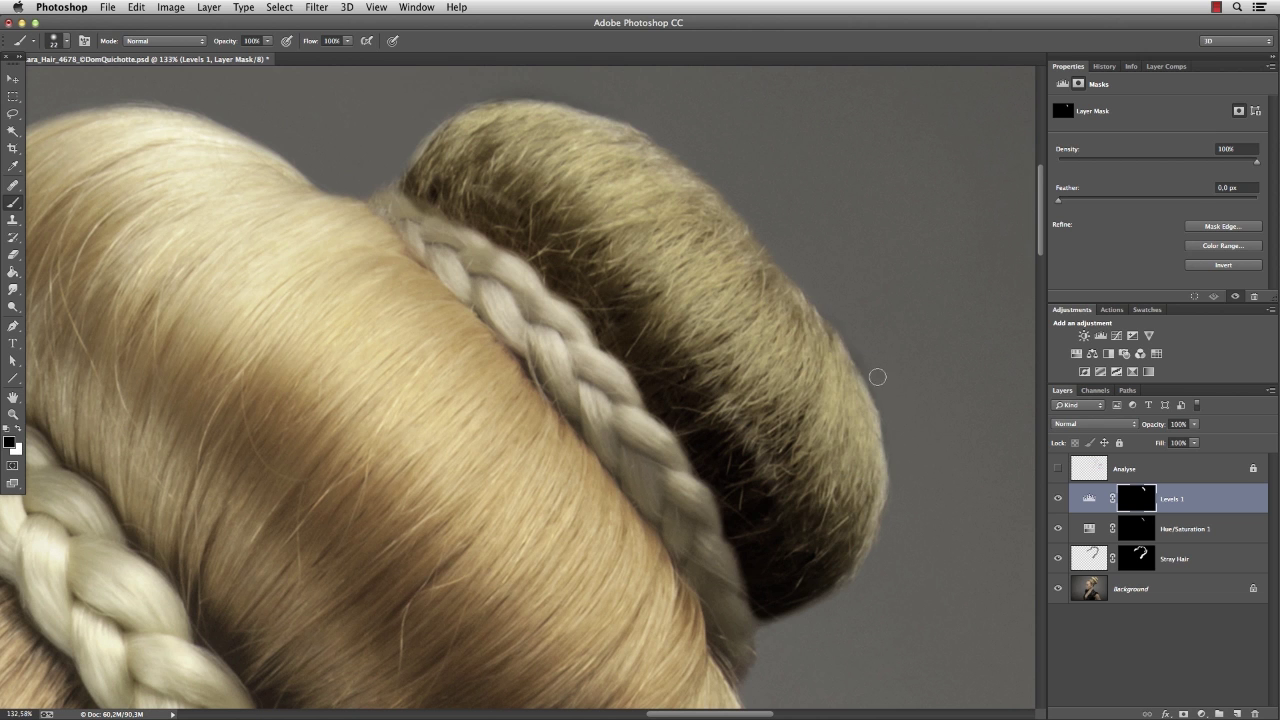
{"action": "key", "text": "x"}
{"action": "key", "text": "bracketright"}
{"action": "mouse_move", "coordinate": [830, 530]}
{"action": "left_mouse_down"}
{"action": "mouse_move", "coordinate": [788, 525]}
{"action": "mouse_move", "coordinate": [771, 323]}
{"action": "mouse_move", "coordinate": [760, 323]}
{"action": "left_mouse_up"}
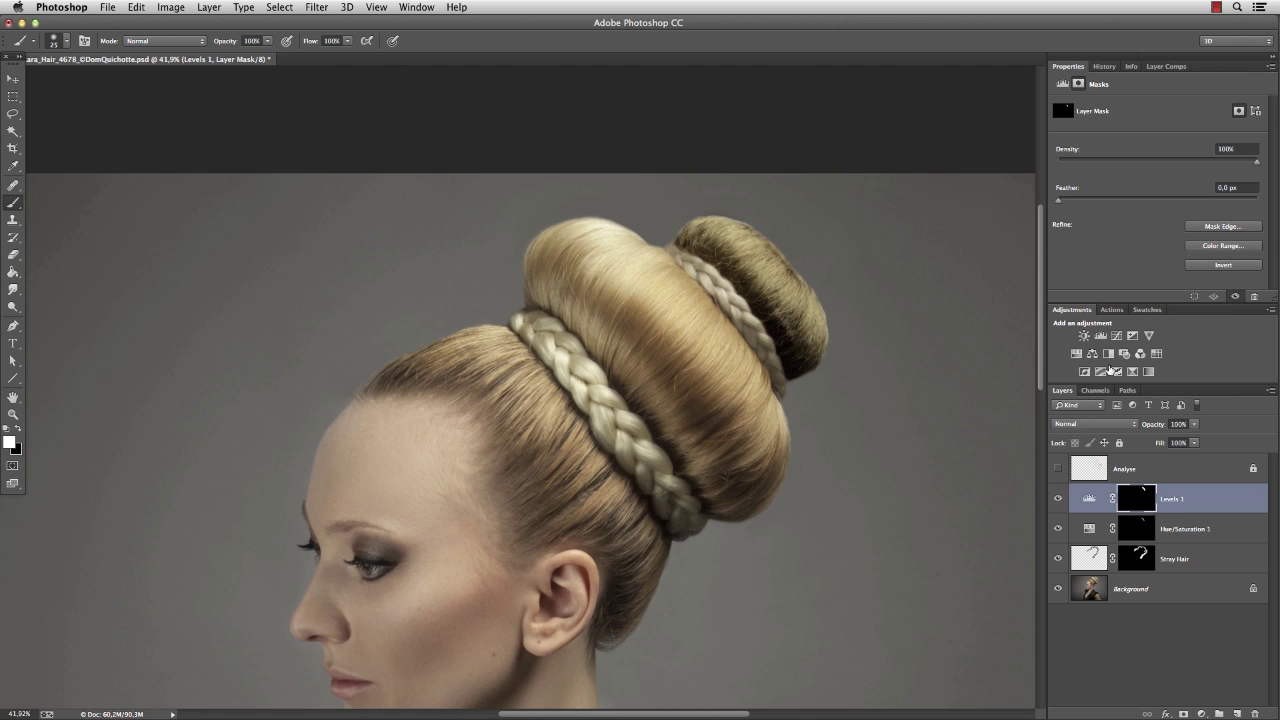
Set the Levels midtones to 0.89 for RGB, 0.82 for Blue and 1.16 for Red, and compare the bun with and without the adjustment.
{"action": "left_click", "coordinate": [1090, 500]}
{"action": "left_click_drag", "start_coordinate": [1186, 202], "coordinate": [1176, 205]}
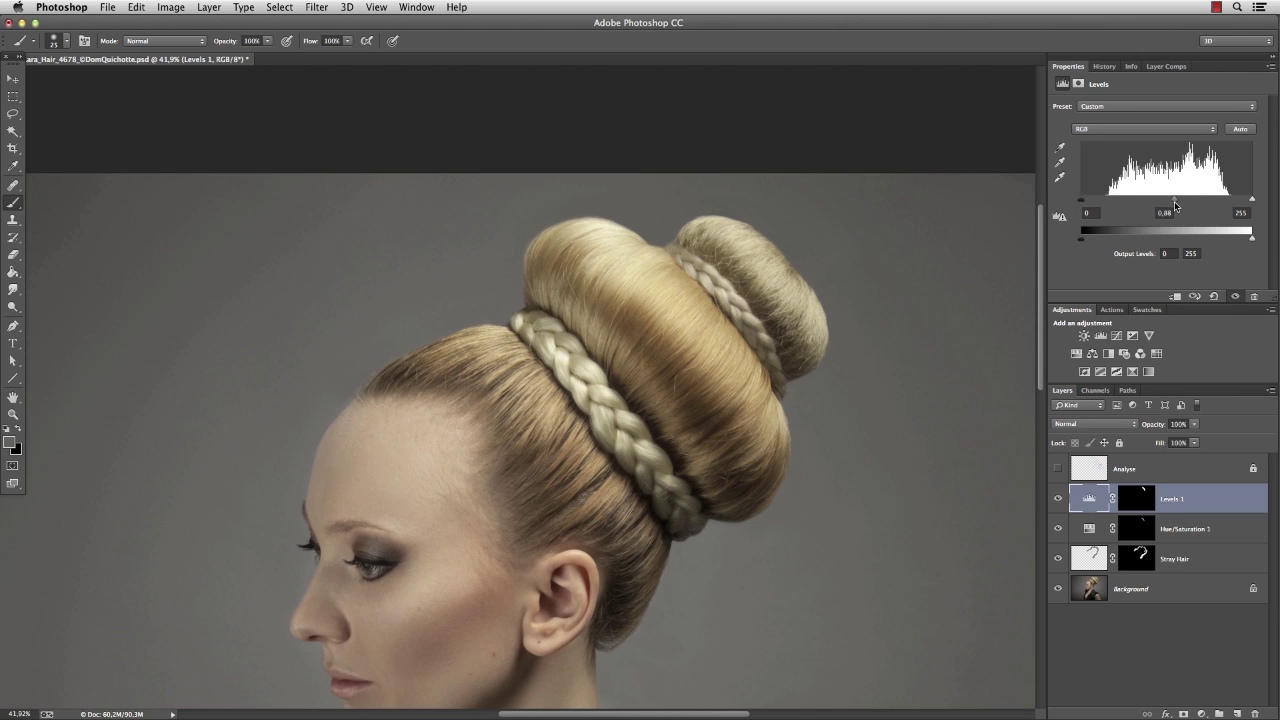
{"action": "left_click", "coordinate": [1145, 129]}
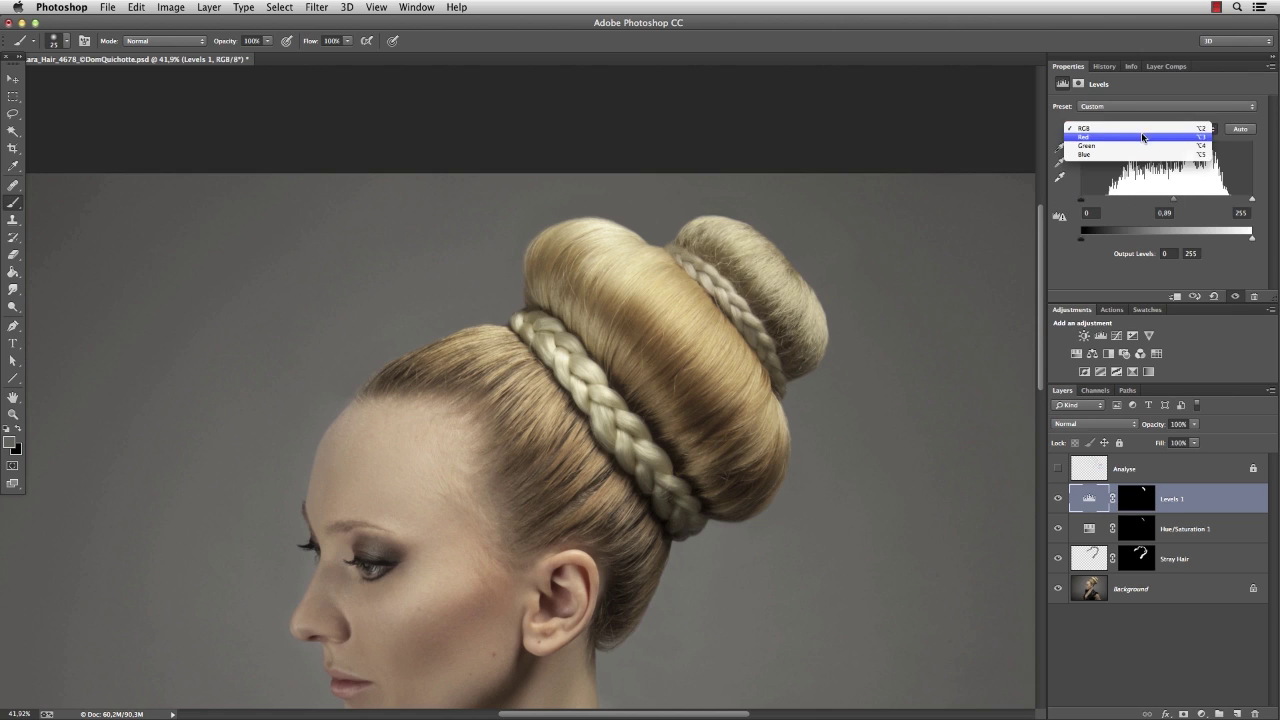
{"action": "left_click", "coordinate": [1140, 152]}
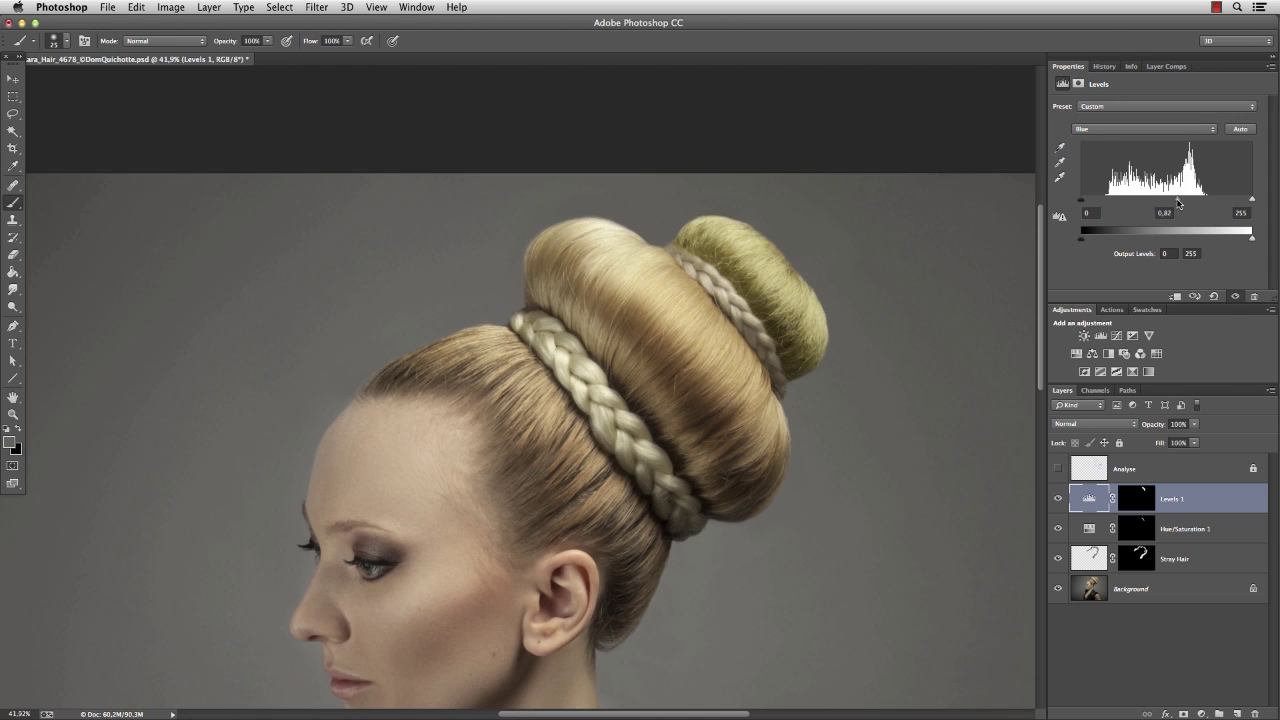
{"action": "left_click", "coordinate": [1150, 129]}
{"action": "left_click", "coordinate": [1145, 108]}
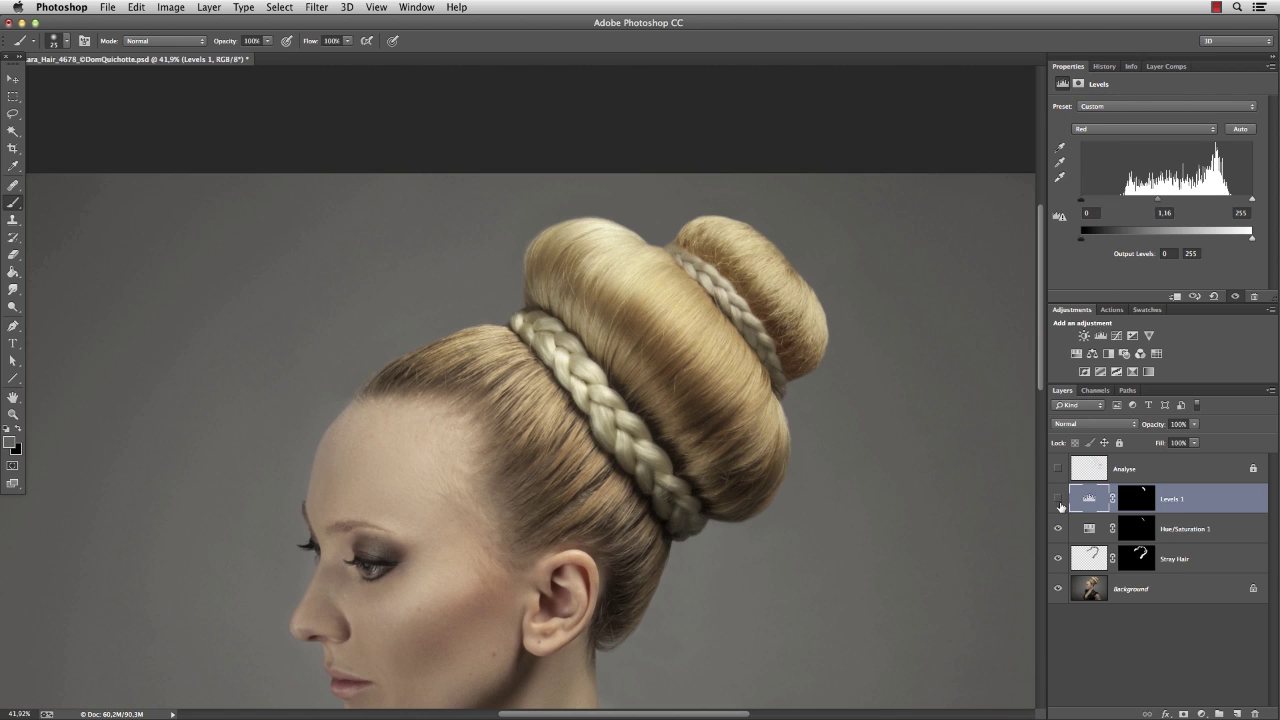
{"action": "left_click", "coordinate": [1059, 500]}
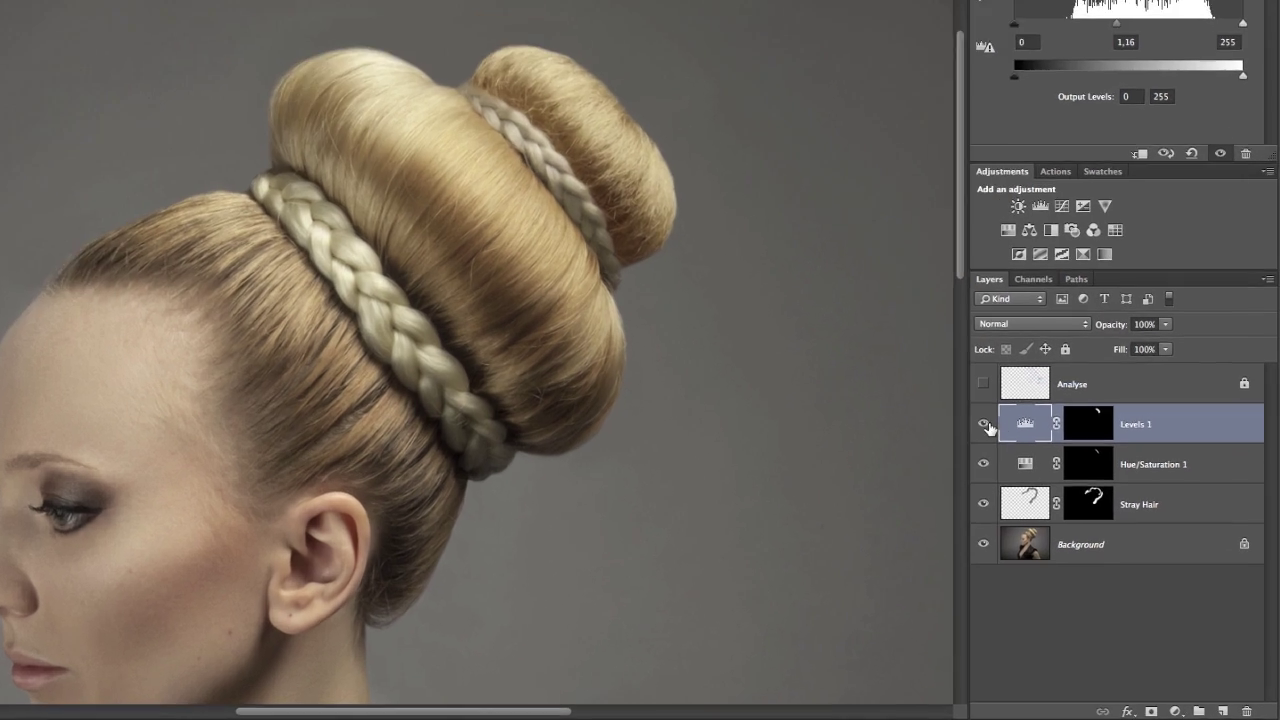
Group the Levels and Hue/Saturation layers and name the group Color.
{"action": "left_click", "coordinate": [1193, 461], "text": "shift"}
{"action": "key", "text": "super+g"}
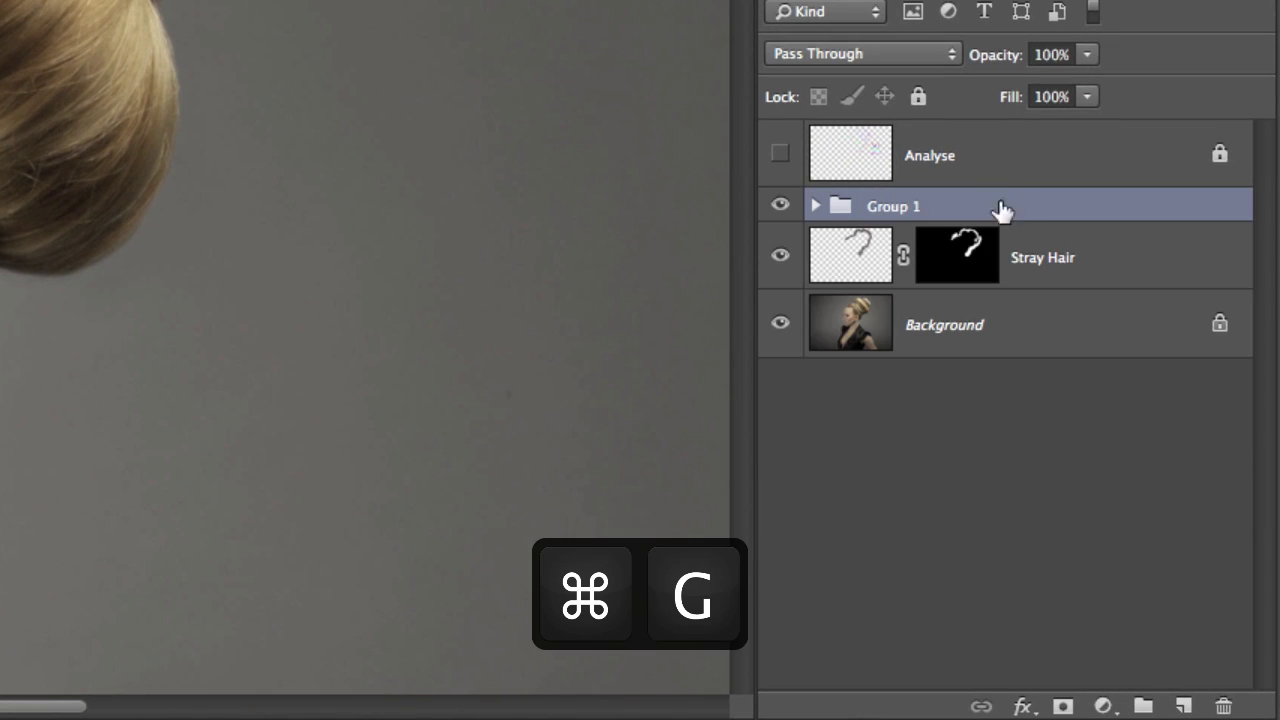
{"action": "double_click", "coordinate": [912, 208]}
{"action": "type", "text": "Color"}
{"action": "key", "text": "Return"}
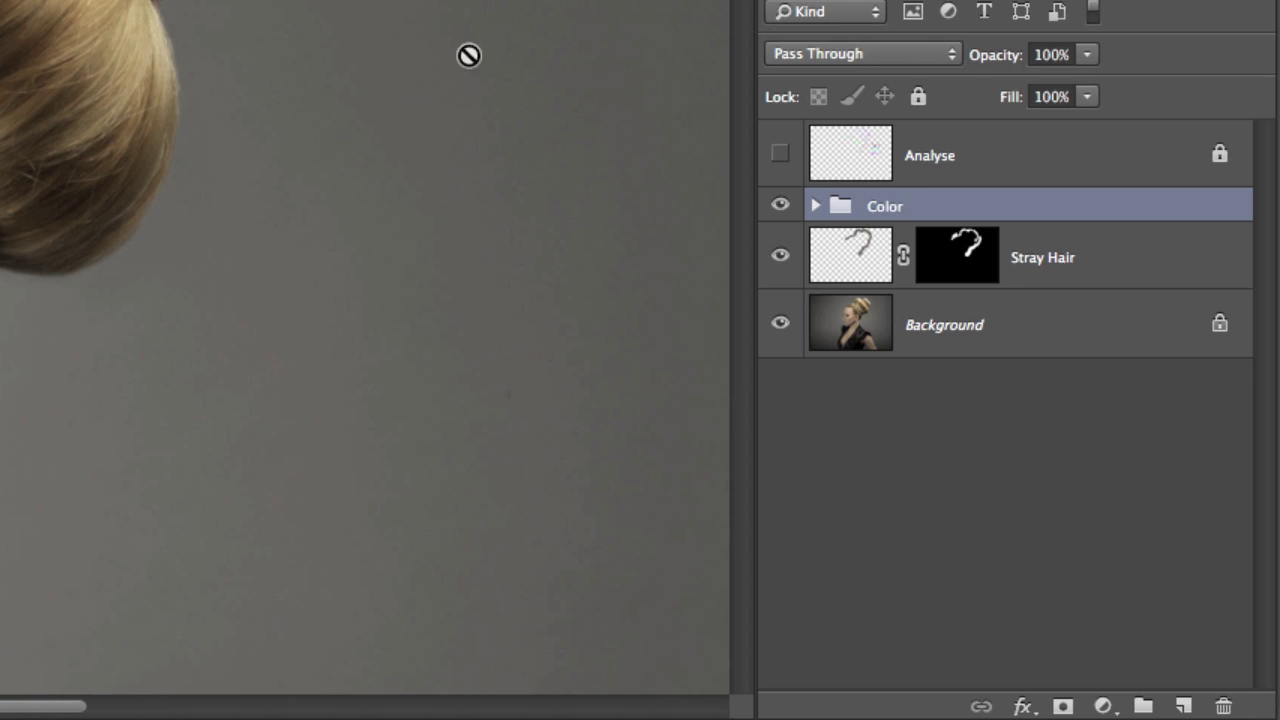
Put the Stray Hair layer into its own group named Stray Hair and collapse the group.
{"action": "left_click", "coordinate": [1077, 262]}
{"action": "key", "text": "super+g"}
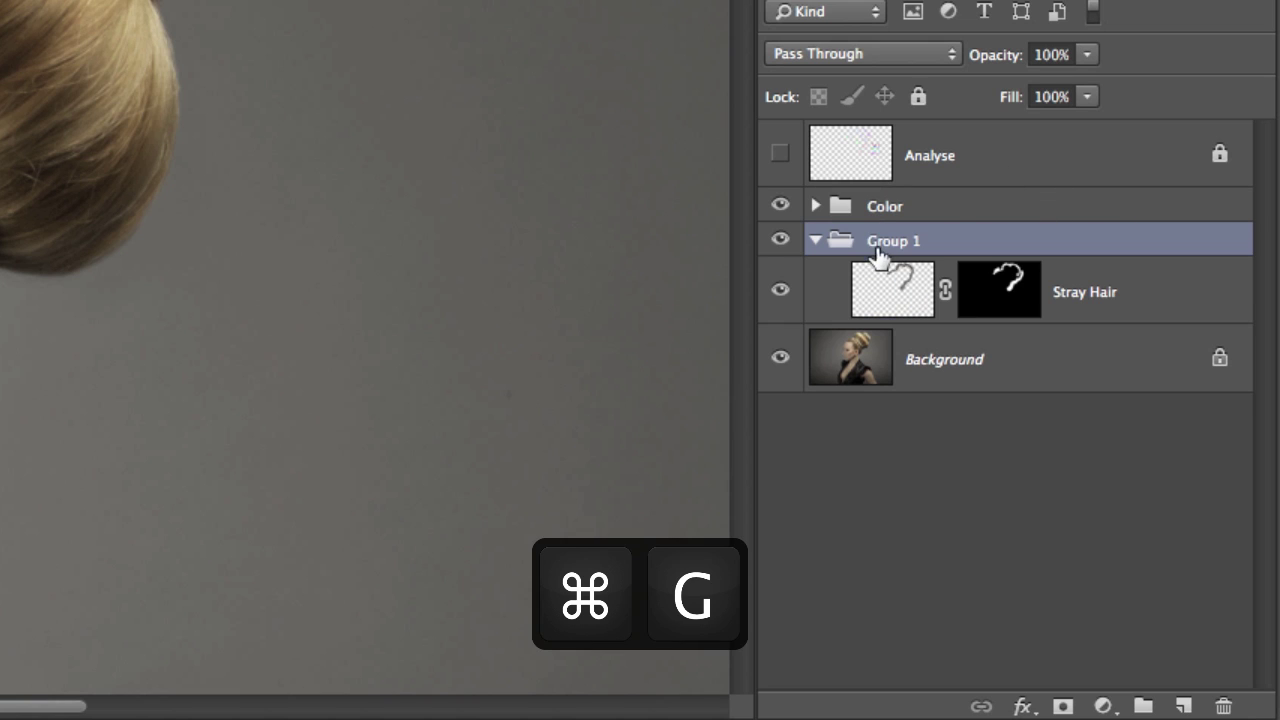
{"action": "double_click", "coordinate": [878, 250]}
{"action": "type", "text": "Stray Hair"}
{"action": "key", "text": "Return"}
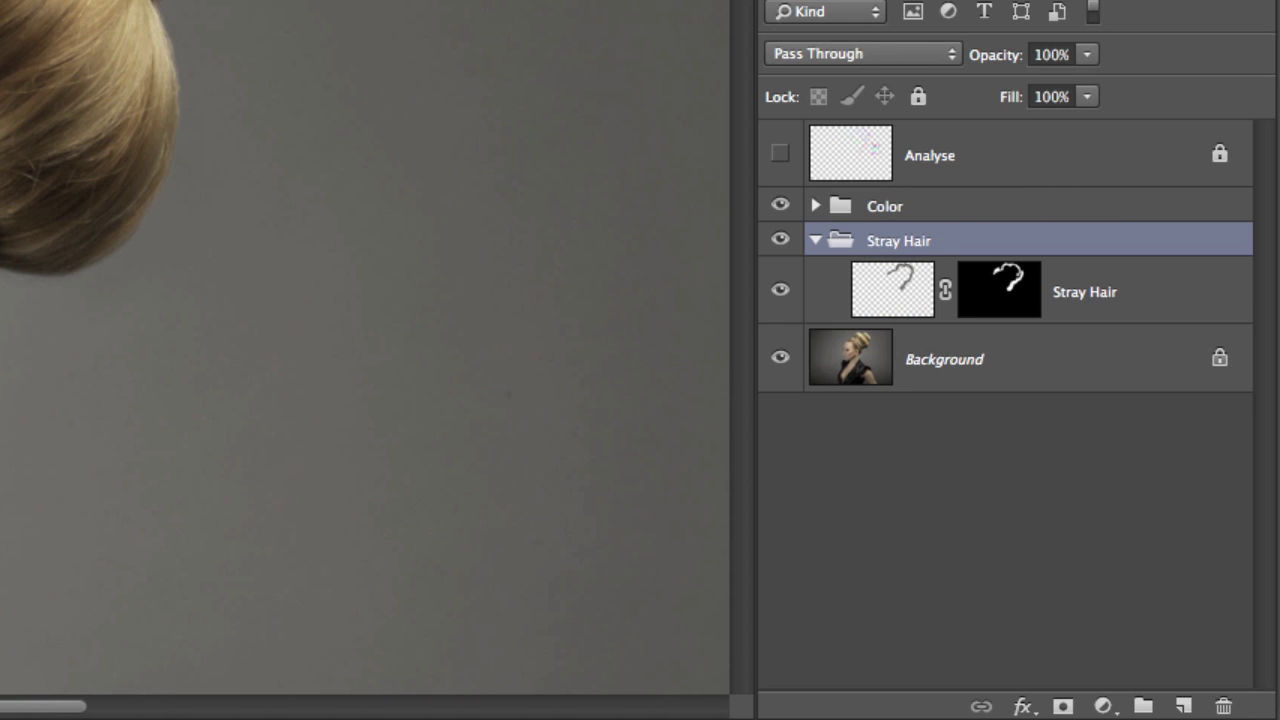
{"action": "left_click", "coordinate": [815, 243]}
Add a new empty layer directly above the Background and name it Retouch.
{"action": "left_click", "coordinate": [1054, 313]}
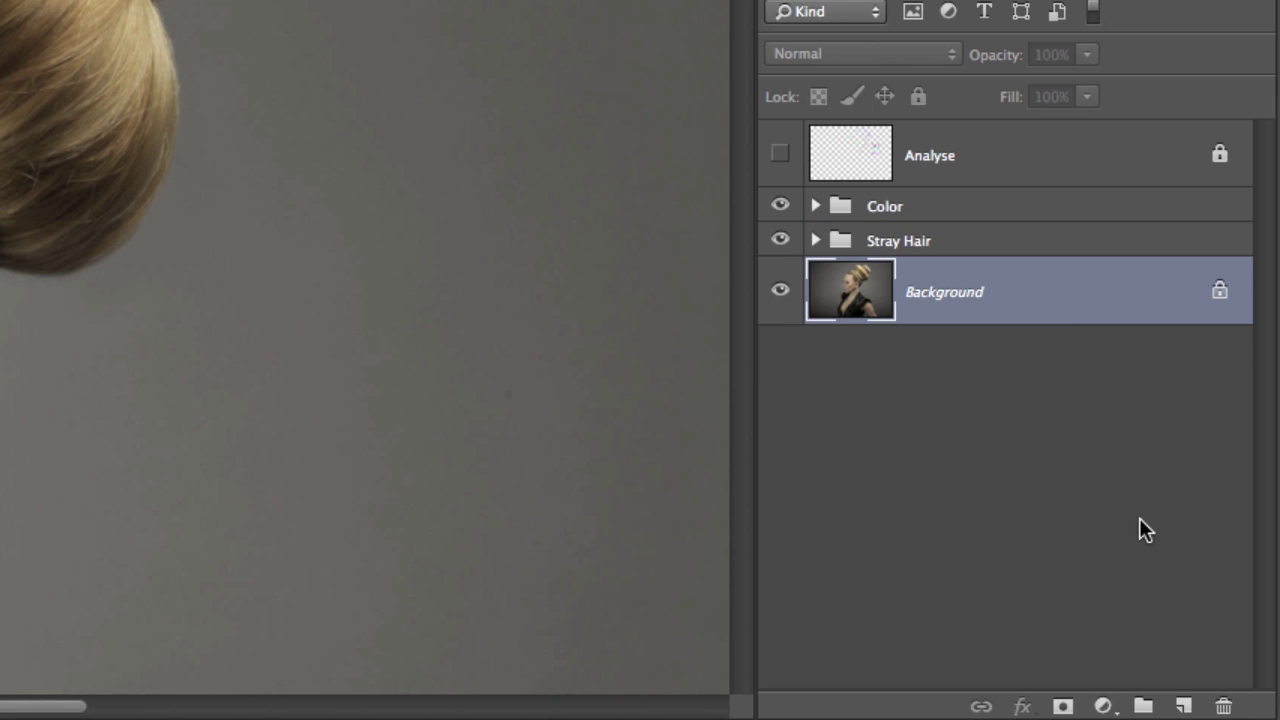
{"action": "left_click", "coordinate": [1183, 706]}
{"action": "double_click", "coordinate": [930, 291]}
{"action": "type", "text": "Retouch"}
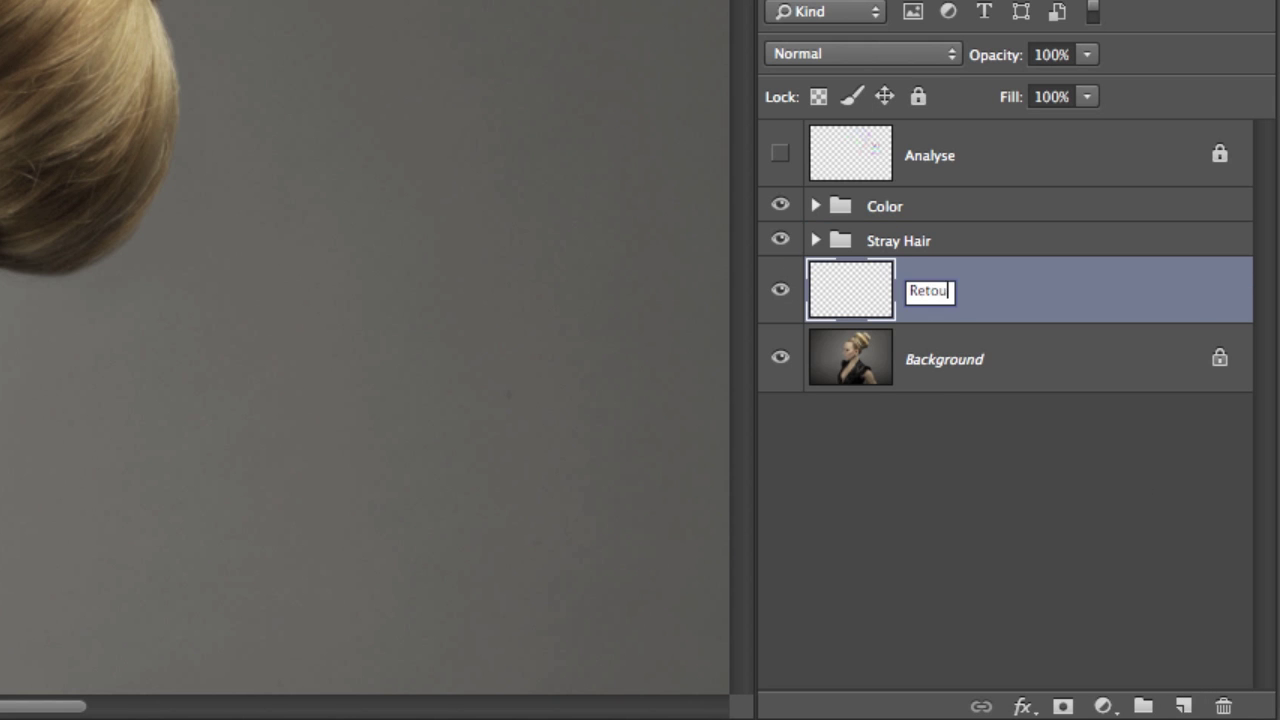
{"action": "key", "text": "Return"}
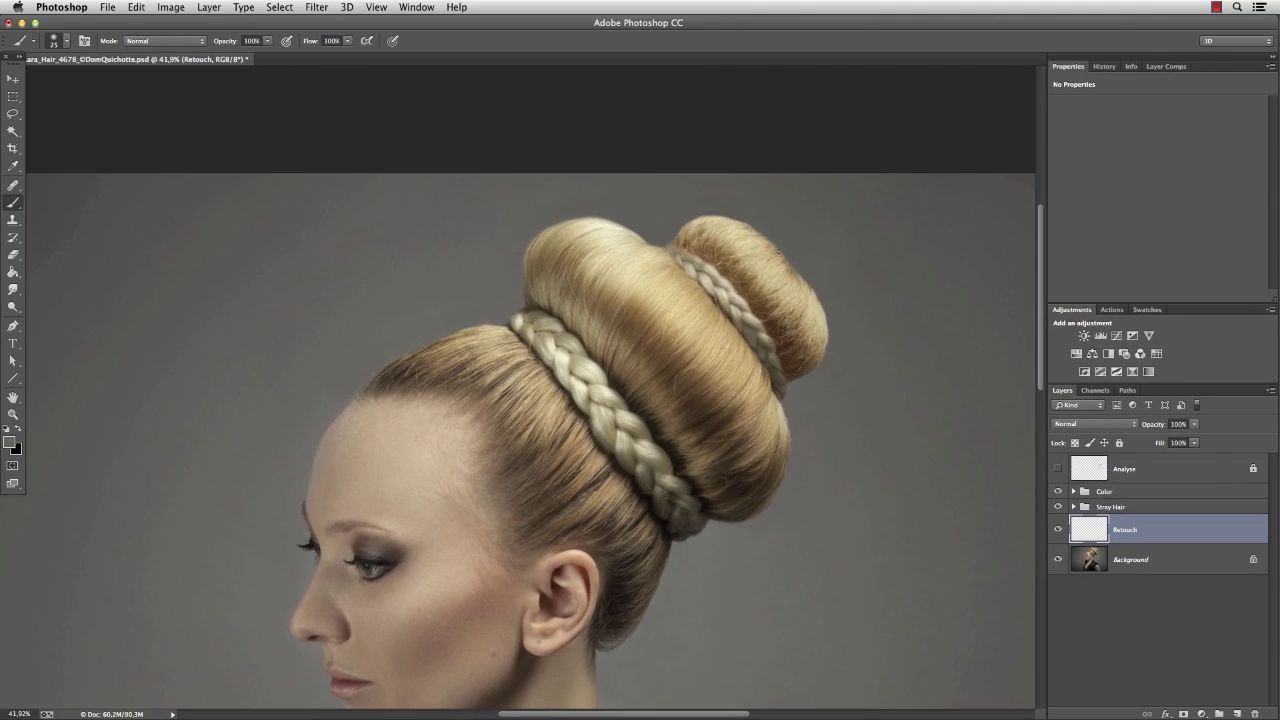
Heal the stray hairs crossing the middle of the large bun using a small Healing Brush sampling Current & Below.
{"action": "key", "text": "super+0"}
{"action": "key", "text": "v"}
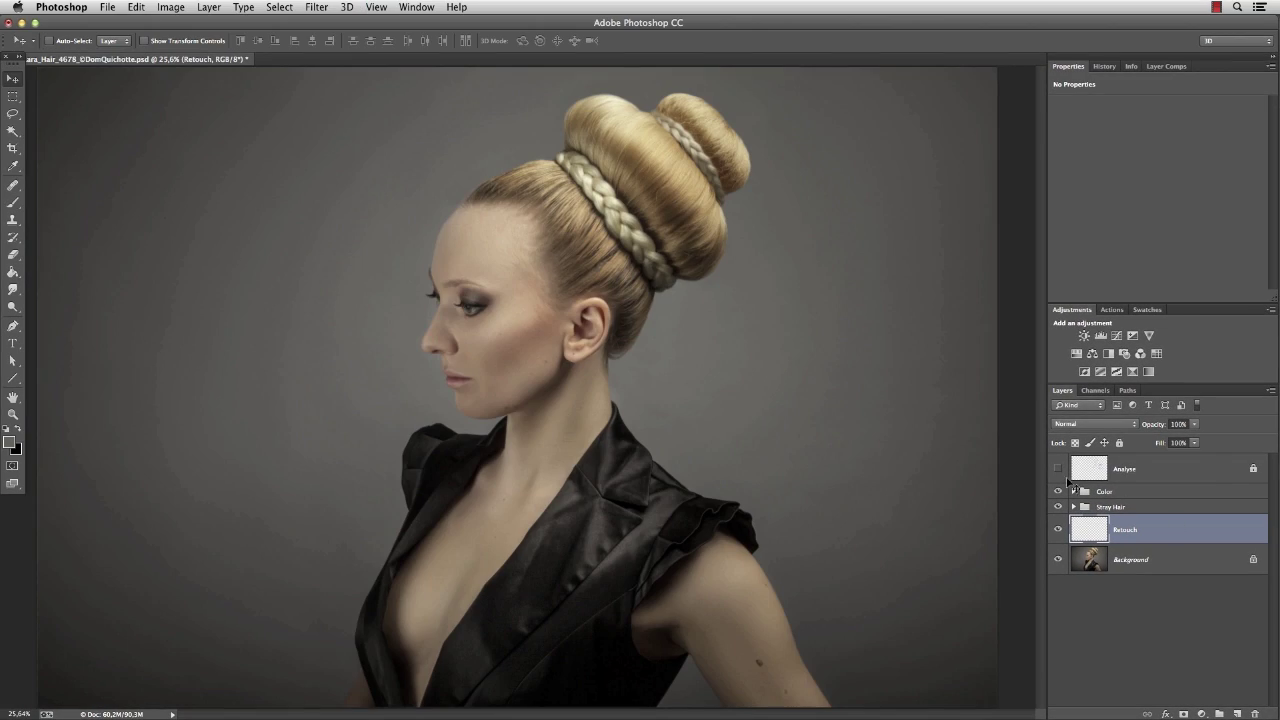
{"action": "left_click_drag", "start_coordinate": [657, 156], "coordinate": [686, 324]}
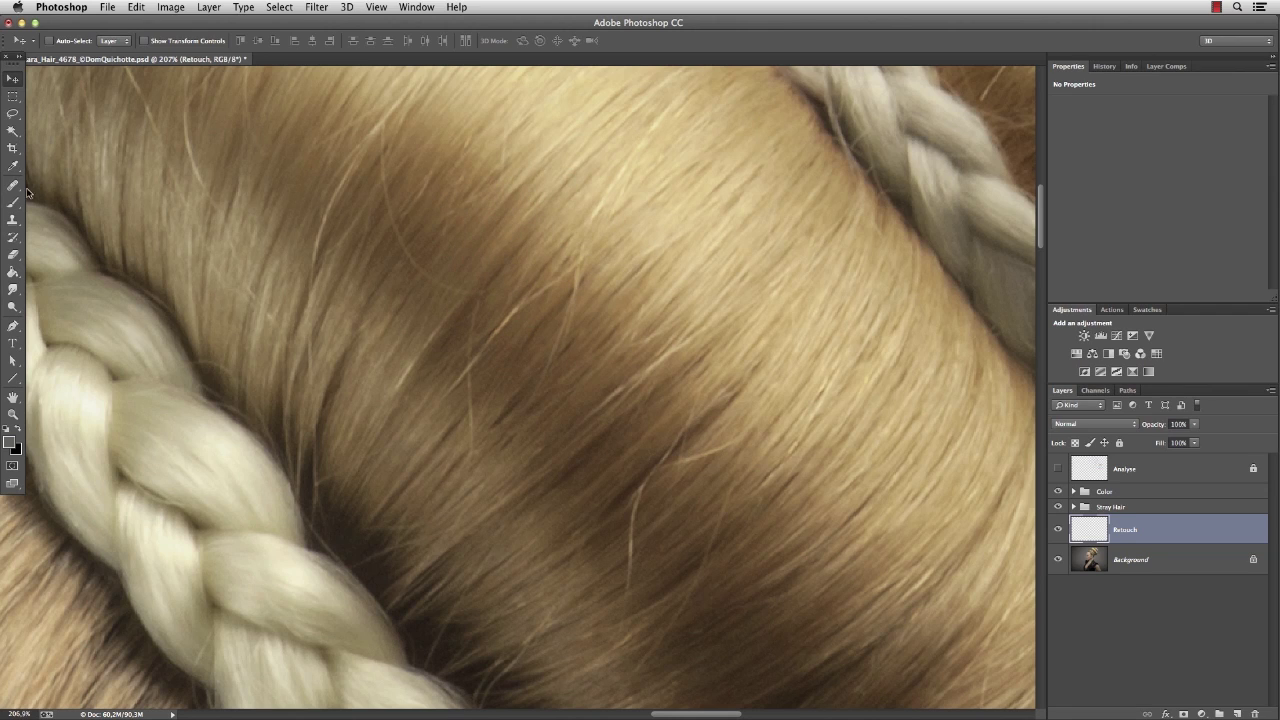
{"action": "left_click", "coordinate": [13, 186]}
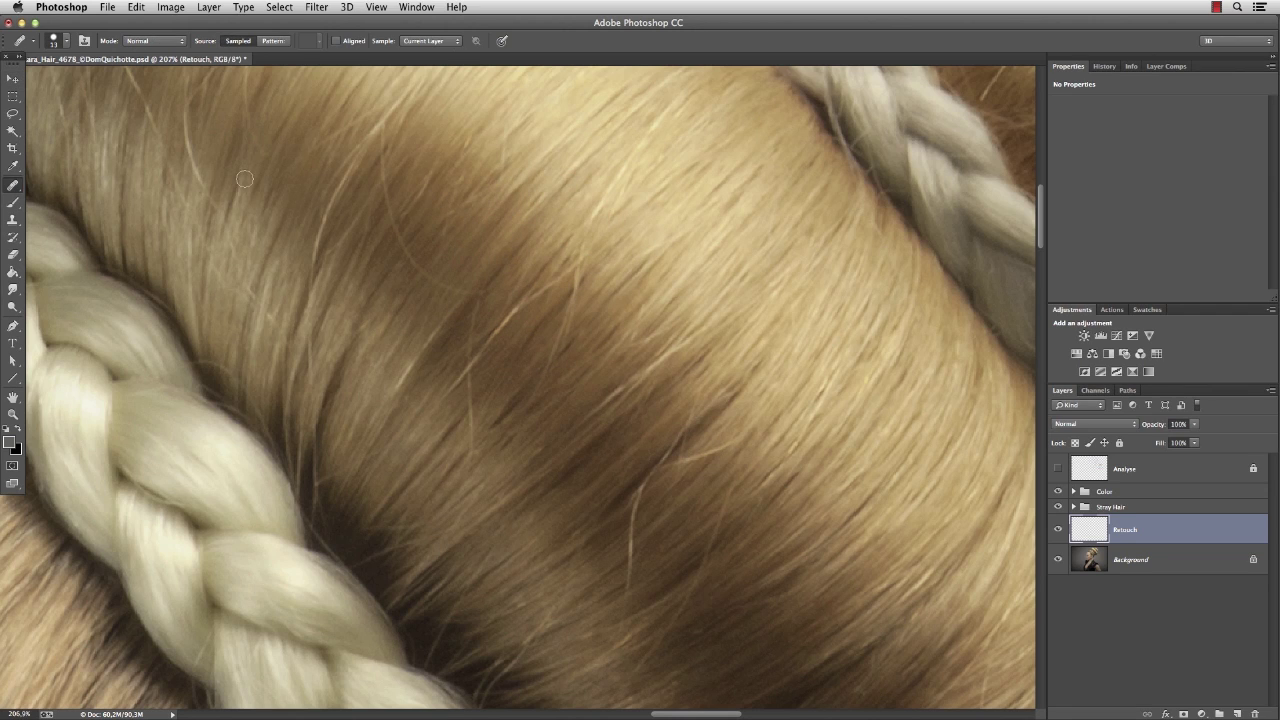
{"action": "left_click", "coordinate": [430, 40]}
{"action": "left_click", "coordinate": [432, 53]}
{"action": "left_click_drag", "start_coordinate": [585, 336], "coordinate": [573, 336]}
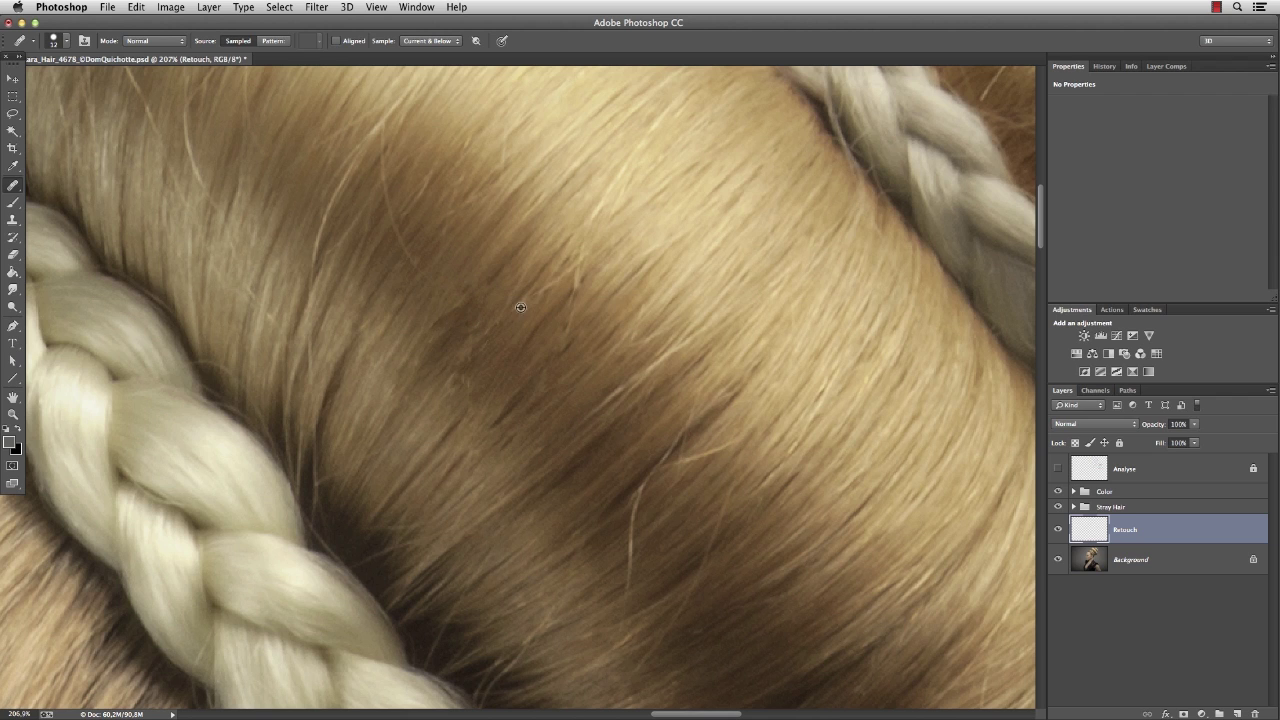
{"action": "left_click_drag", "start_coordinate": [521, 306], "coordinate": [568, 270]}
{"action": "left_click", "coordinate": [557, 308], "text": "alt"}
Toggle the Retouch layer's visibility to compare the healed hair, ending with the layer visible.
{"action": "left_click", "coordinate": [1058, 529]}
{"action": "left_click", "coordinate": [1058, 529]}
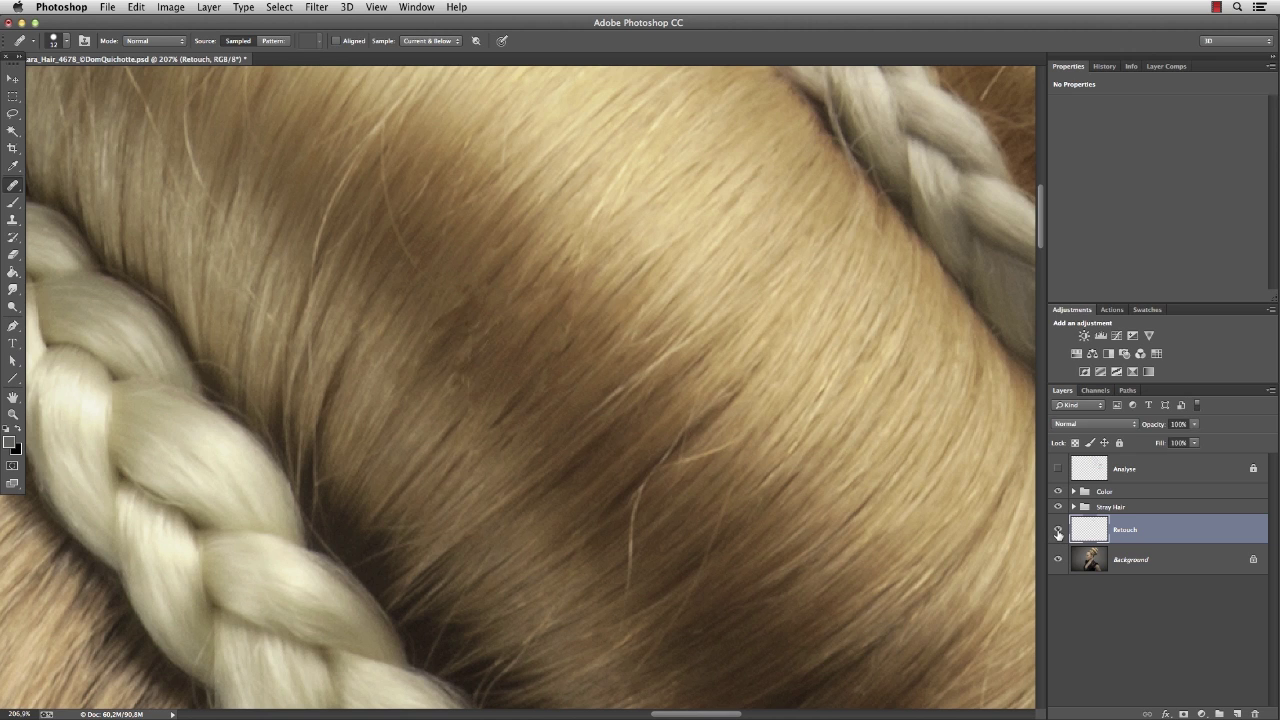
{"action": "left_click", "coordinate": [1058, 529]}
{"action": "left_click", "coordinate": [1058, 529]}
{"action": "key", "text": "v"}
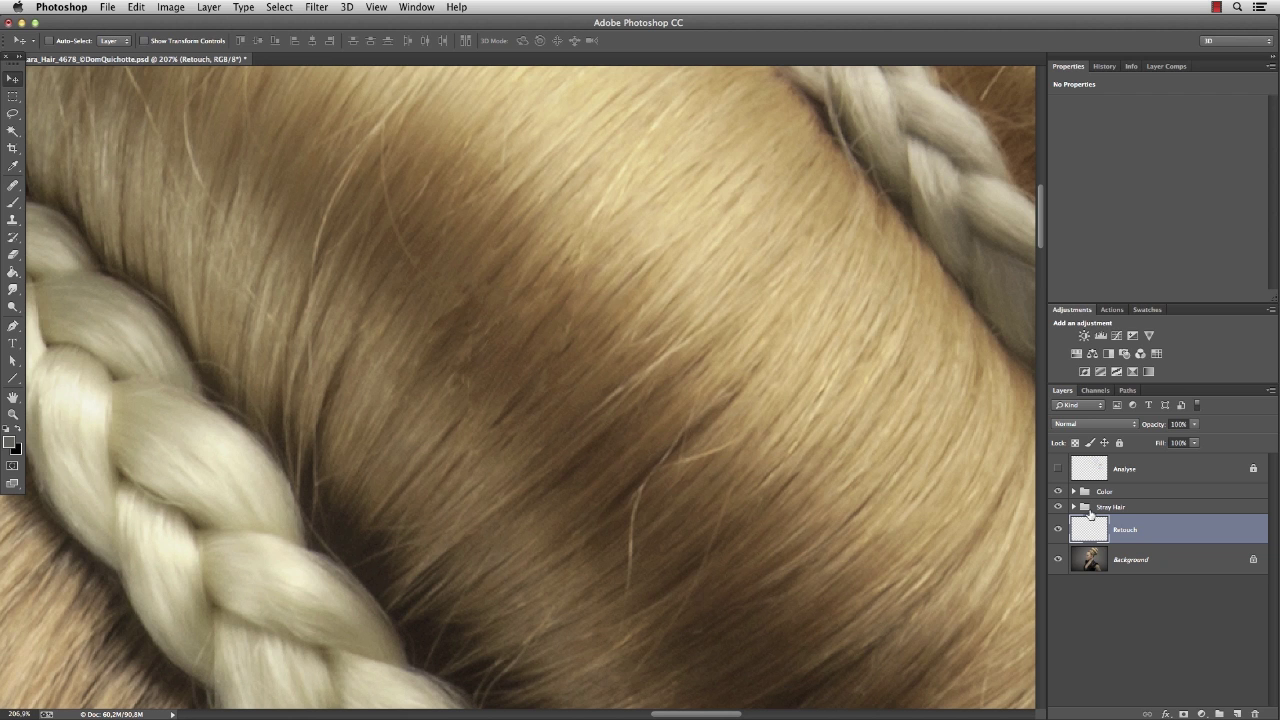
{"action": "left_click", "coordinate": [1058, 529]}
{"action": "left_click", "coordinate": [1058, 529]}
{"action": "left_click", "coordinate": [1058, 529]}
{"action": "left_click", "coordinate": [1058, 529]}
Clone clean hair over the curved stray strand in the large bun's shadow area with a small Clone Stamp in Normal mode.
{"action": "left_click_drag", "start_coordinate": [462, 291], "coordinate": [557, 368]}
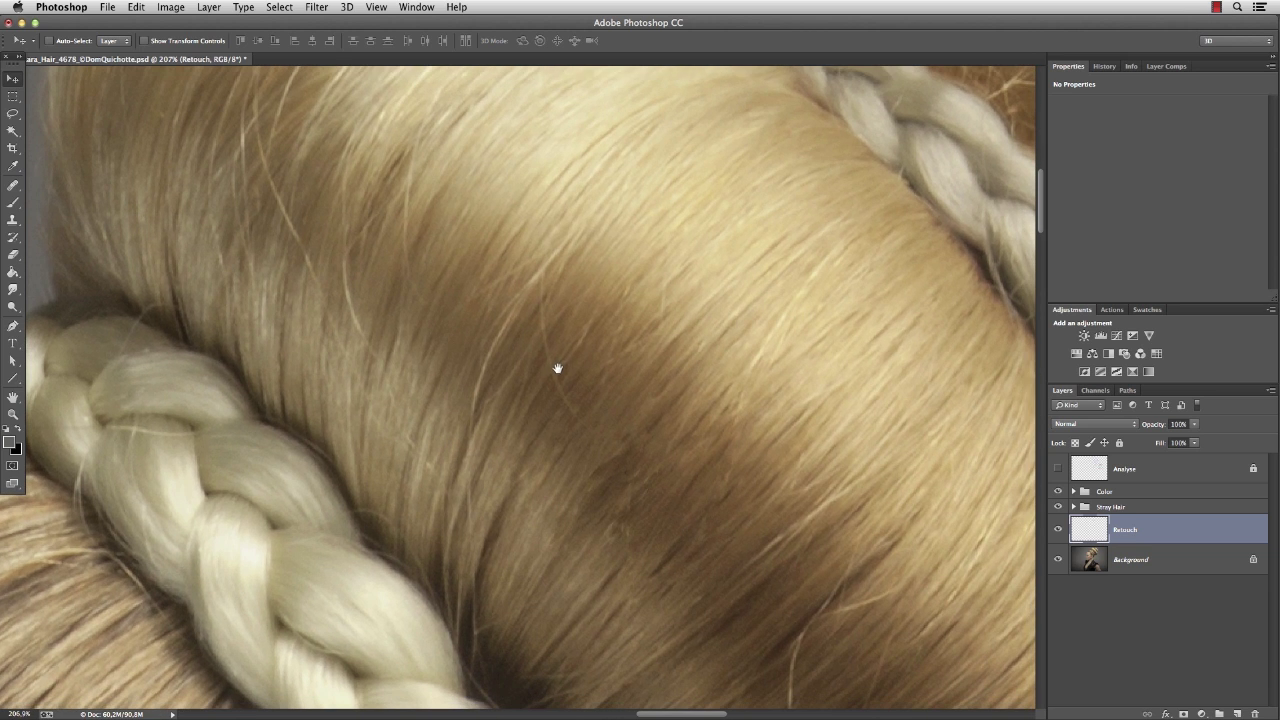
{"action": "left_click", "coordinate": [12, 220]}
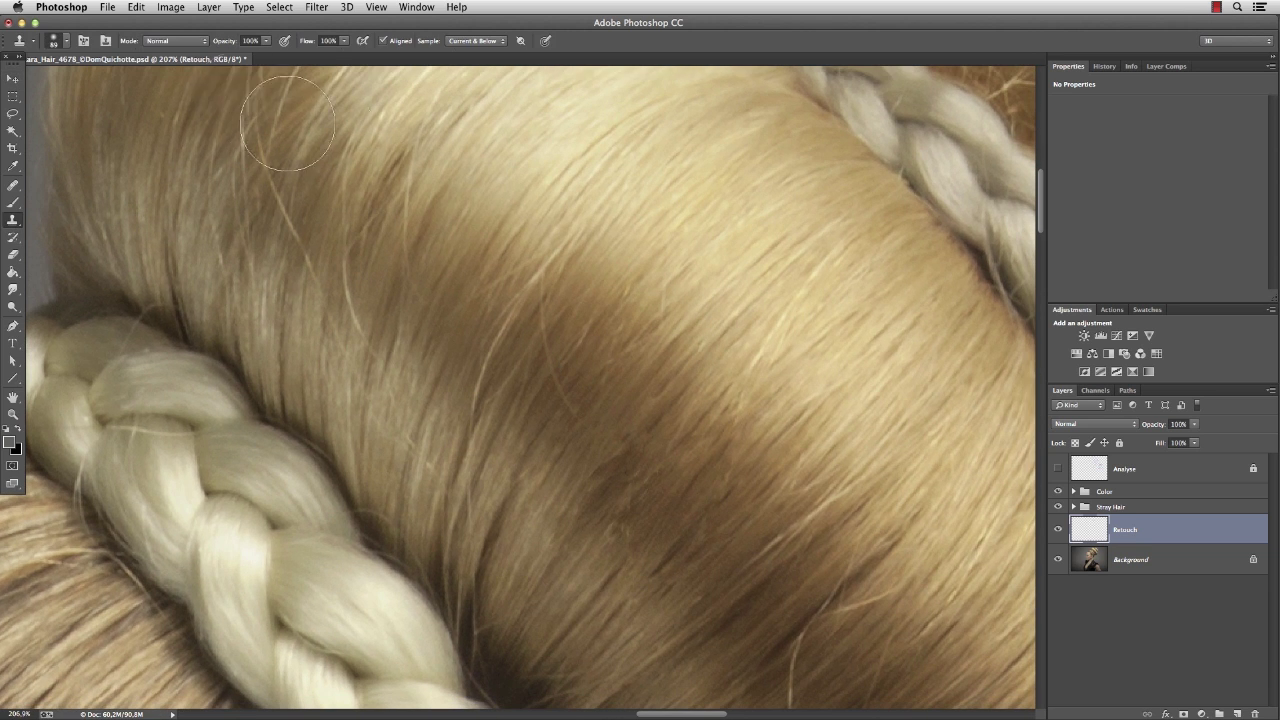
{"action": "left_click_drag", "start_coordinate": [606, 347], "coordinate": [556, 347]}
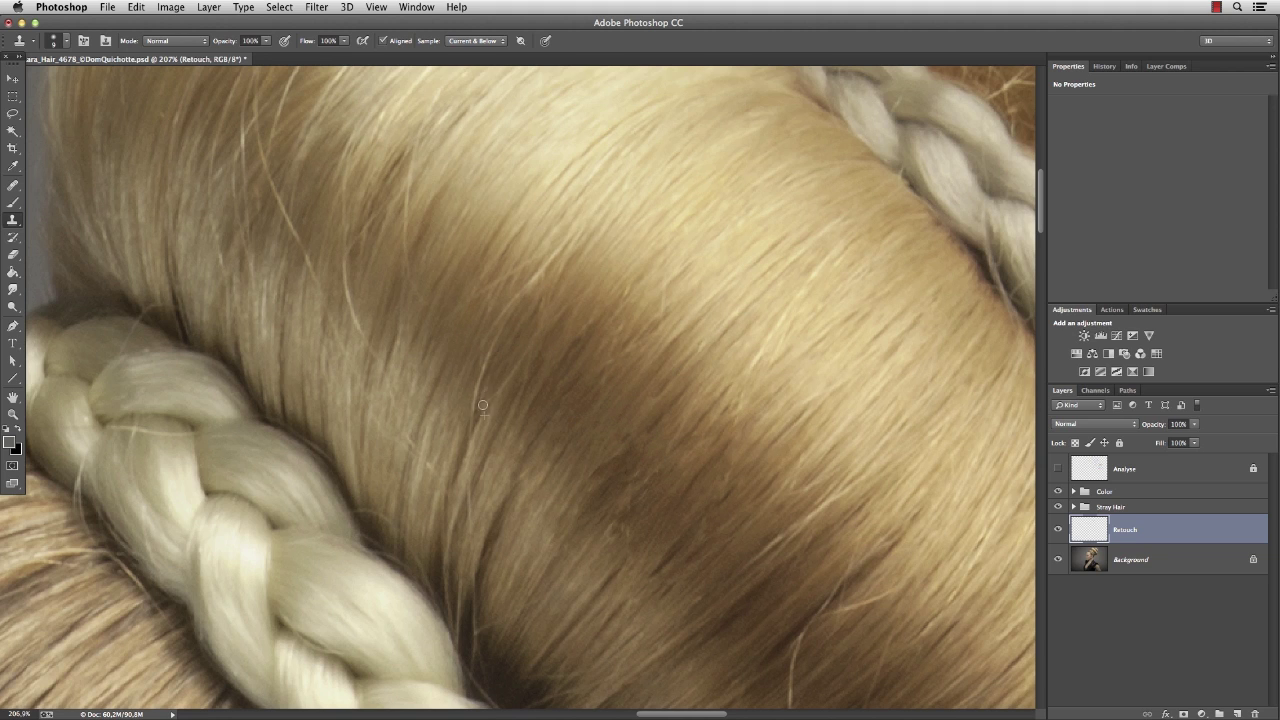
{"action": "mouse_move", "coordinate": [489, 366]}
{"action": "left_mouse_down"}
{"action": "mouse_move", "coordinate": [474, 452]}
{"action": "mouse_move", "coordinate": [468, 430]}
{"action": "left_mouse_up"}
{"action": "left_click_drag", "start_coordinate": [546, 272], "coordinate": [513, 307]}
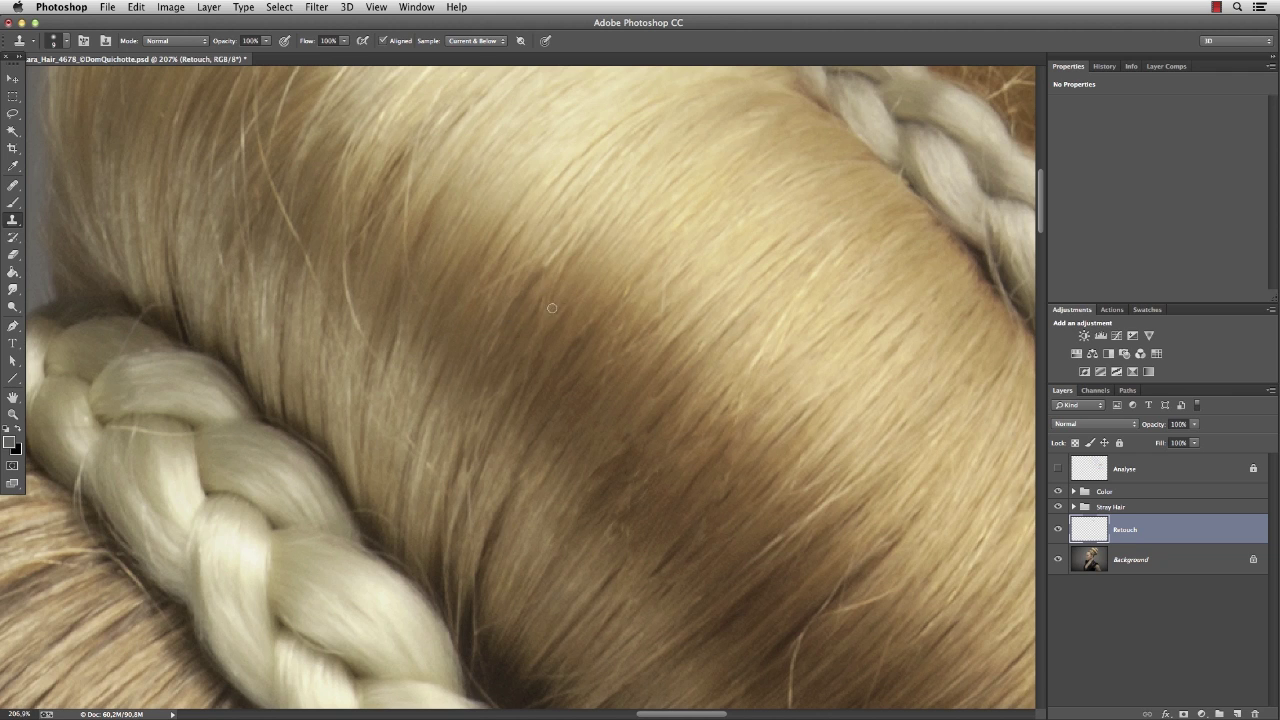
Switch the Clone Stamp to Darken mode and cover the bright stray hairs at the edge of the large bun's shadow.
{"action": "left_click", "coordinate": [175, 40]}
{"action": "left_click", "coordinate": [180, 76]}
{"action": "mouse_move", "coordinate": [547, 271]}
{"action": "left_mouse_down"}
{"action": "mouse_move", "coordinate": [501, 329]}
{"action": "mouse_move", "coordinate": [562, 284]}
{"action": "left_mouse_up"}
{"action": "key", "text": "super+z"}
{"action": "left_click_drag", "start_coordinate": [563, 248], "coordinate": [508, 322]}
{"action": "left_click_drag", "start_coordinate": [512, 334], "coordinate": [509, 336]}
{"action": "mouse_move", "coordinate": [530, 291]}
{"action": "left_mouse_down"}
{"action": "mouse_move", "coordinate": [496, 333]}
{"action": "mouse_move", "coordinate": [523, 312]}
{"action": "left_mouse_up"}
Switch the Clone Stamp to Lighten mode and clone over dark strands around the large bun's shadow and its upper part.
{"action": "left_click", "coordinate": [183, 41]}
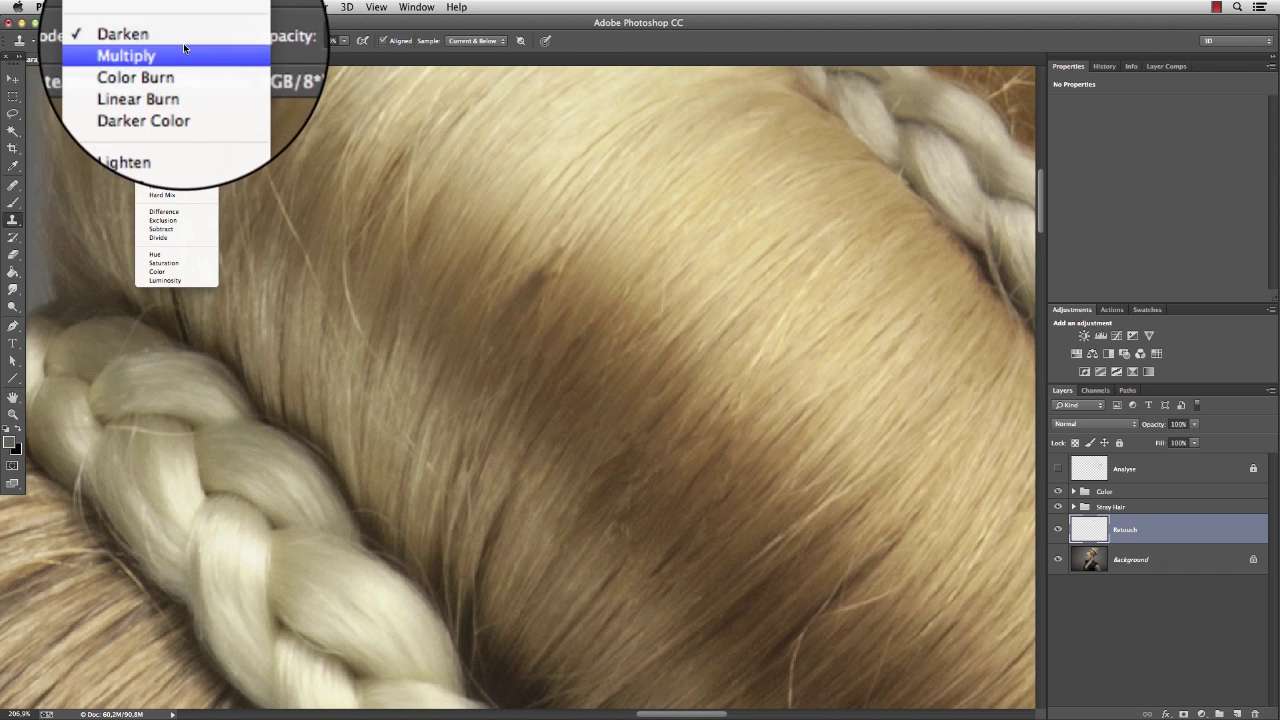
{"action": "left_click", "coordinate": [183, 100]}
{"action": "mouse_move", "coordinate": [557, 293]}
{"action": "left_mouse_down"}
{"action": "mouse_move", "coordinate": [497, 331]}
{"action": "mouse_move", "coordinate": [525, 284]}
{"action": "mouse_move", "coordinate": [571, 276]}
{"action": "mouse_move", "coordinate": [574, 336]}
{"action": "mouse_move", "coordinate": [590, 322]}
{"action": "mouse_move", "coordinate": [579, 312]}
{"action": "mouse_move", "coordinate": [529, 348]}
{"action": "left_mouse_up"}
{"action": "left_click", "coordinate": [545, 262]}
{"action": "left_click_drag", "start_coordinate": [511, 346], "coordinate": [496, 346], "text": "ctrl+alt"}
{"action": "left_click", "coordinate": [421, 196], "text": "alt"}
{"action": "left_click_drag", "start_coordinate": [409, 187], "coordinate": [405, 251]}
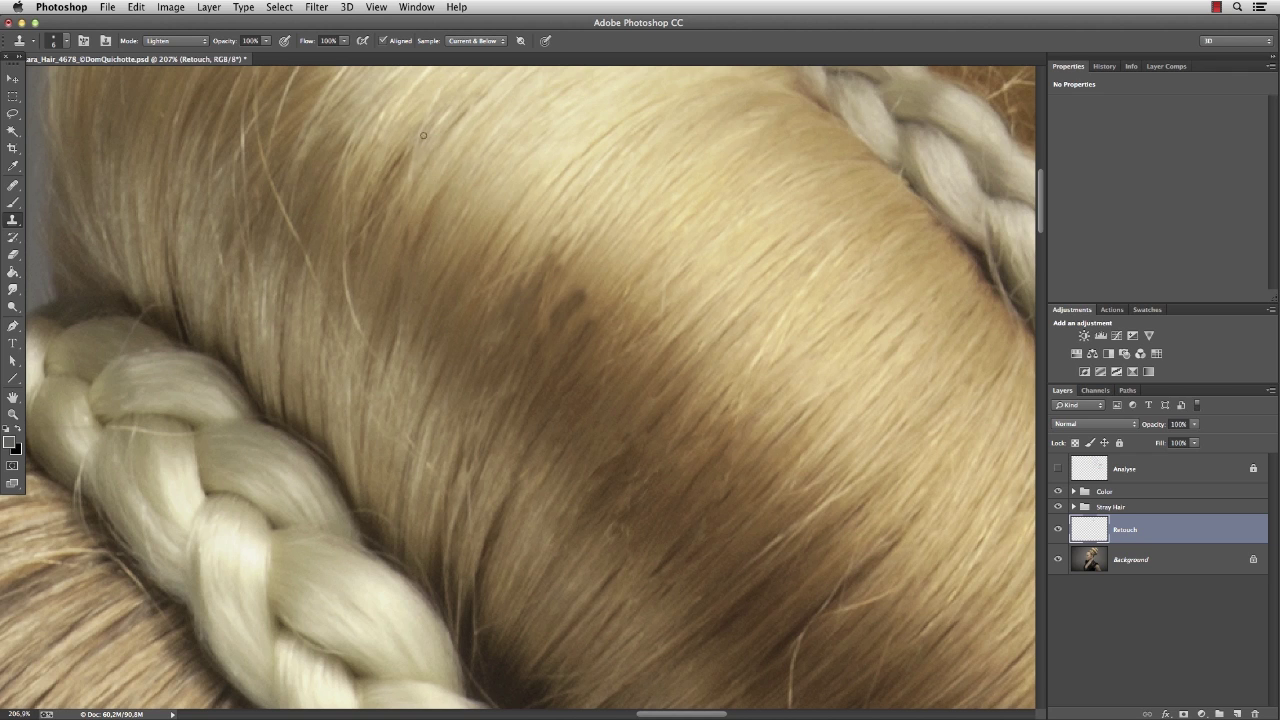
Toggle the Retouch layer to compare the cloned areas with the original hair, leaving it visible.
{"action": "left_click", "coordinate": [1057, 530]}
{"action": "left_click", "coordinate": [1057, 530]}
{"action": "left_click", "coordinate": [1057, 530]}
{"action": "left_click", "coordinate": [1057, 530]}
Smudge the dark cloned patches along the hair direction using a small Smudge brush with Sample All Layers enabled.
{"action": "left_click", "coordinate": [13, 289]}
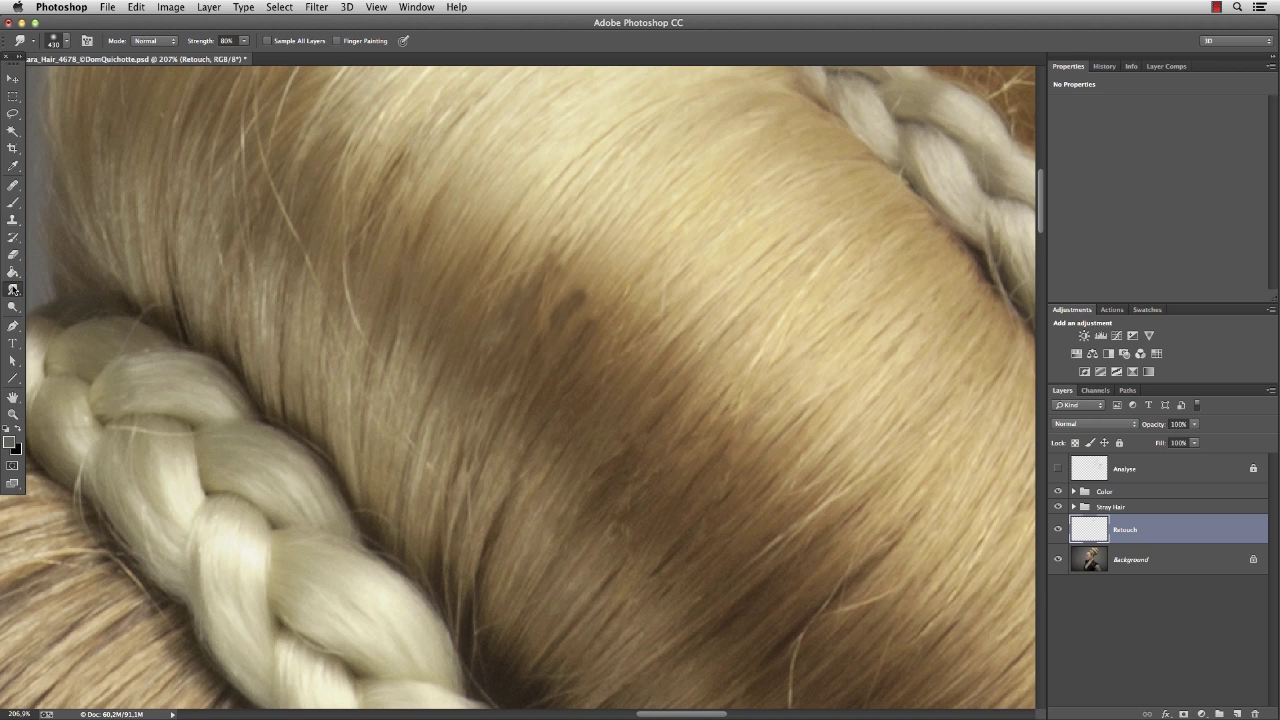
{"action": "left_click", "coordinate": [268, 42]}
{"action": "left_click_drag", "start_coordinate": [505, 303], "coordinate": [225, 291]}
{"action": "mouse_move", "coordinate": [560, 280]}
{"action": "left_mouse_down"}
{"action": "mouse_move", "coordinate": [539, 273]}
{"action": "mouse_move", "coordinate": [573, 256]}
{"action": "left_mouse_up"}
{"action": "scroll", "coordinate": [543, 265], "scroll_direction": "up", "scroll_amount": 3}
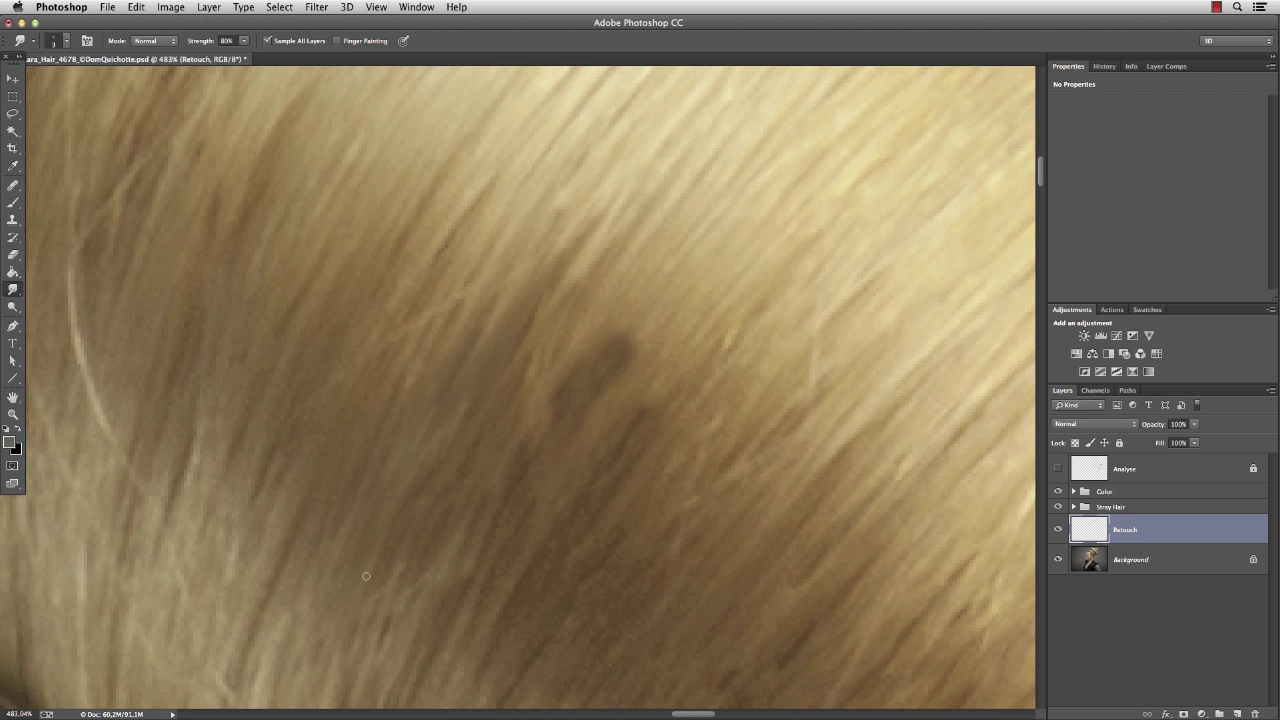
{"action": "scroll", "coordinate": [516, 303], "scroll_direction": "down", "scroll_amount": 3}
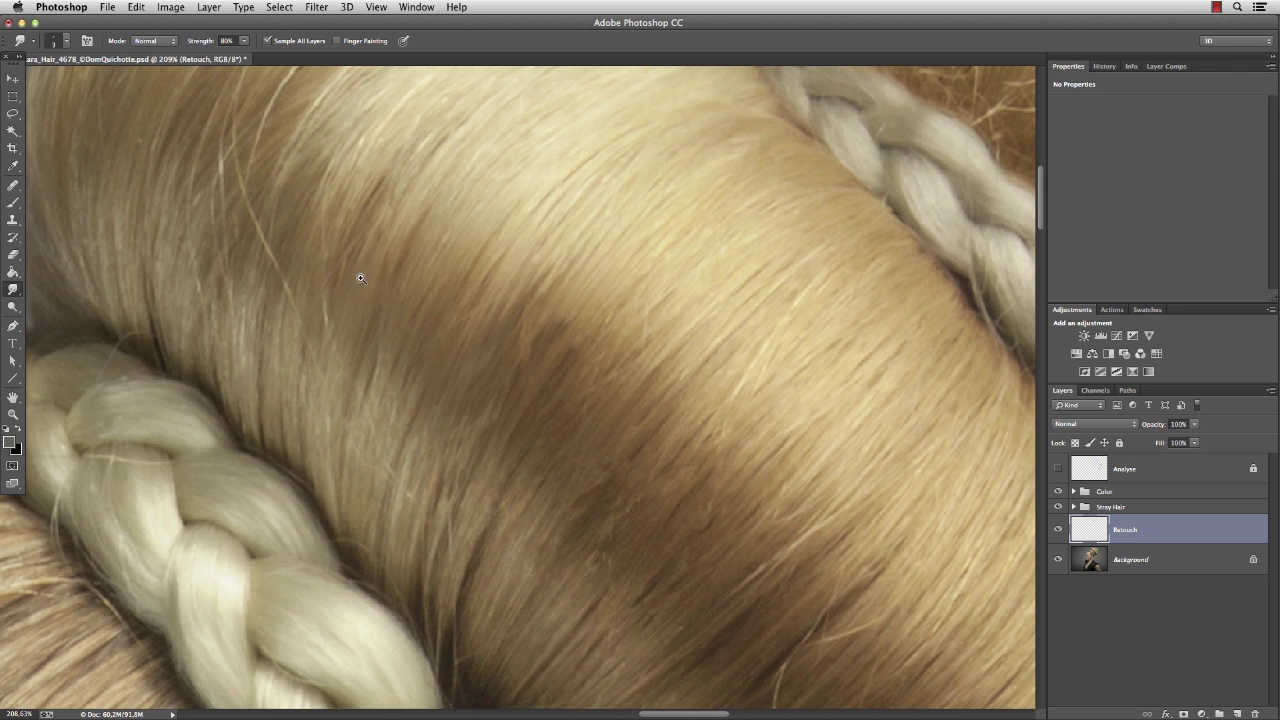
{"action": "scroll", "coordinate": [361, 278], "scroll_direction": "up", "scroll_amount": 3}
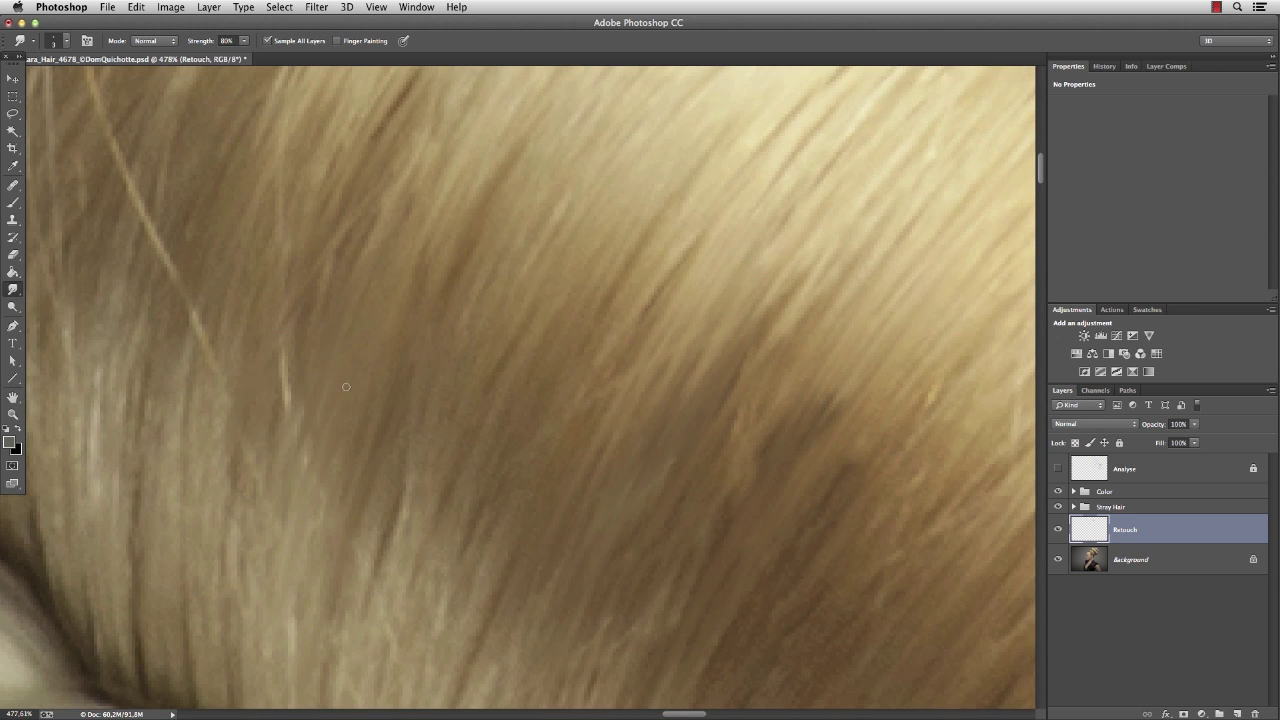
Apply Add Noise to the Retouch layer with an amount of 0.6 %, Gaussian distribution and Monochromatic on.
{"action": "left_click", "coordinate": [324, 8]}
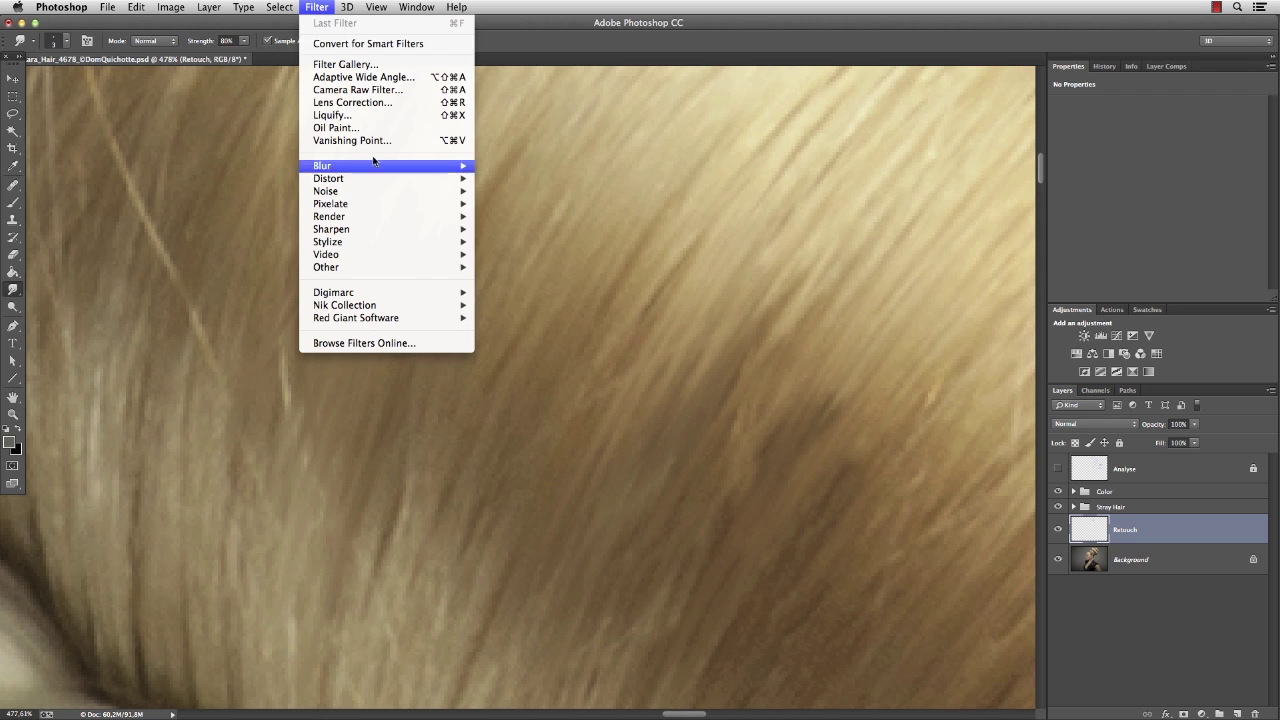
{"action": "mouse_move", "coordinate": [430, 189]}
{"action": "left_click", "coordinate": [556, 217]}
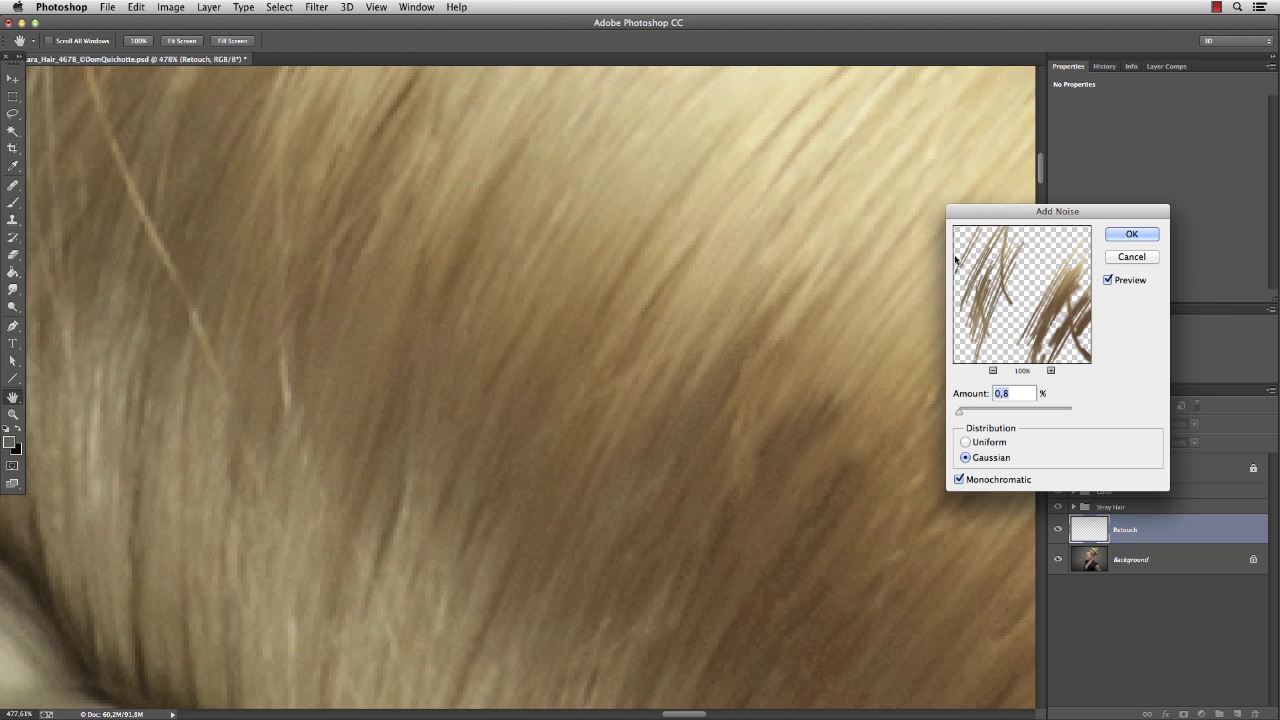
{"action": "left_click_drag", "start_coordinate": [1015, 222], "coordinate": [723, 150]}
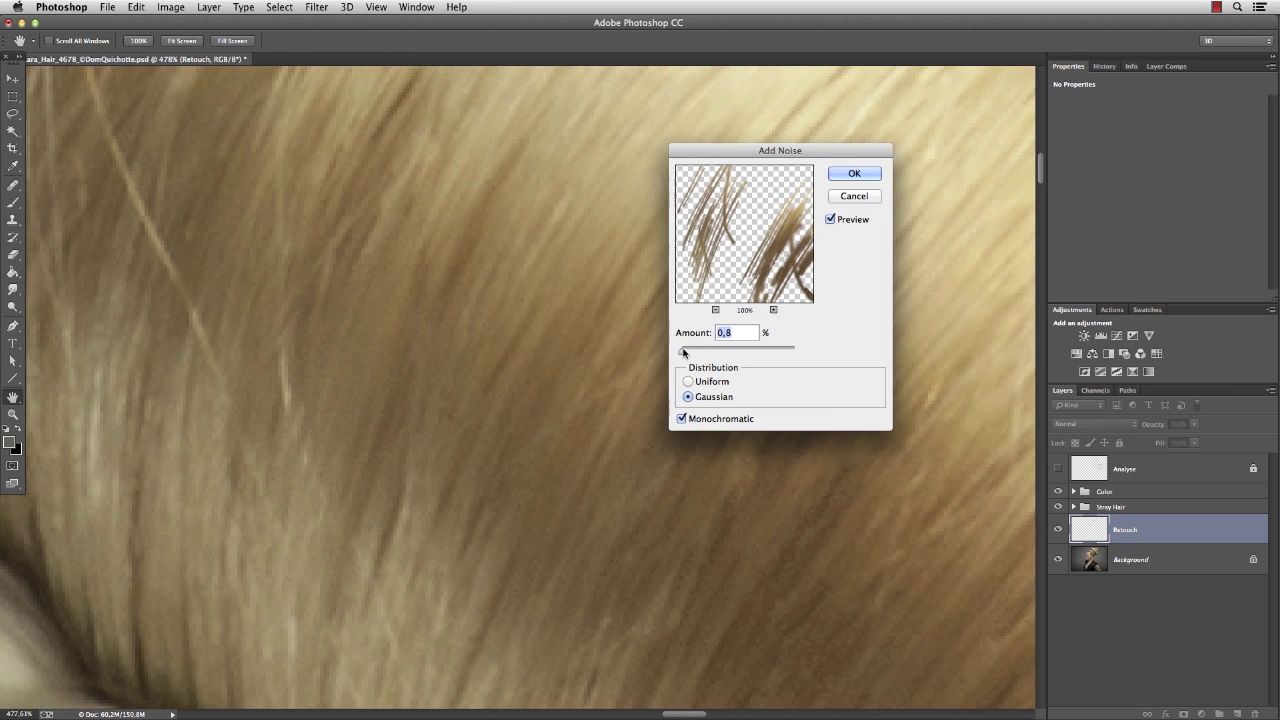
{"action": "left_click_drag", "start_coordinate": [682, 352], "coordinate": [679, 354]}
{"action": "type", "text": "0,6"}
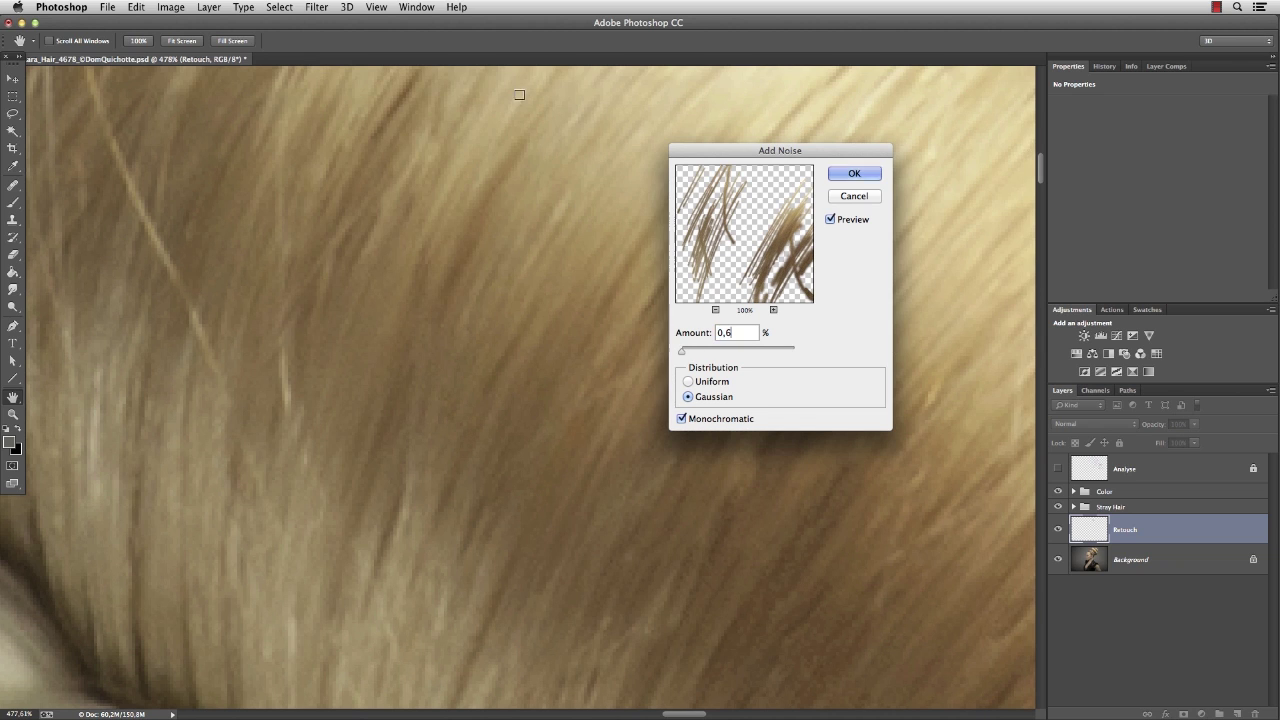
{"action": "left_click", "coordinate": [853, 174]}
{"action": "scroll", "coordinate": [490, 419], "scroll_direction": "down", "scroll_amount": 5}
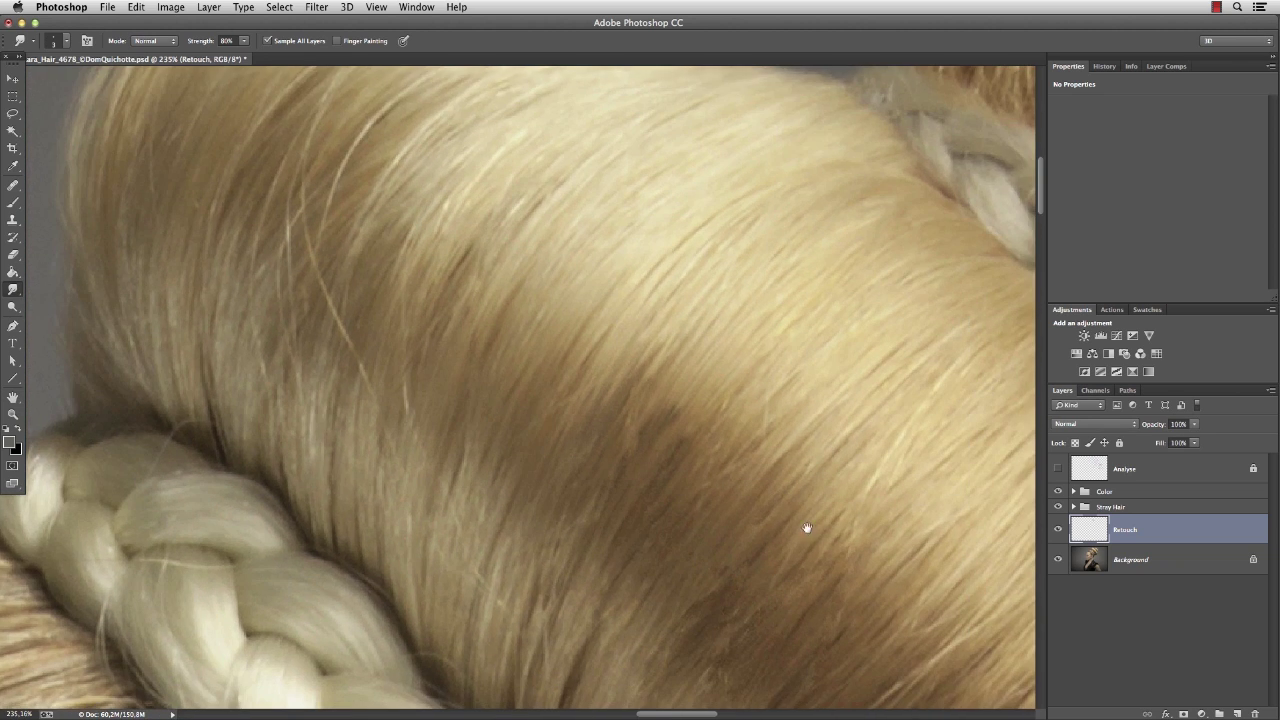
Toggle the Retouch layer's visibility to compare the large bun's smudged strands close up with the original hair.
{"action": "left_click_drag", "start_coordinate": [807, 527], "coordinate": [786, 420]}
{"action": "left_click", "coordinate": [1058, 529]}
{"action": "left_click", "coordinate": [1058, 529]}
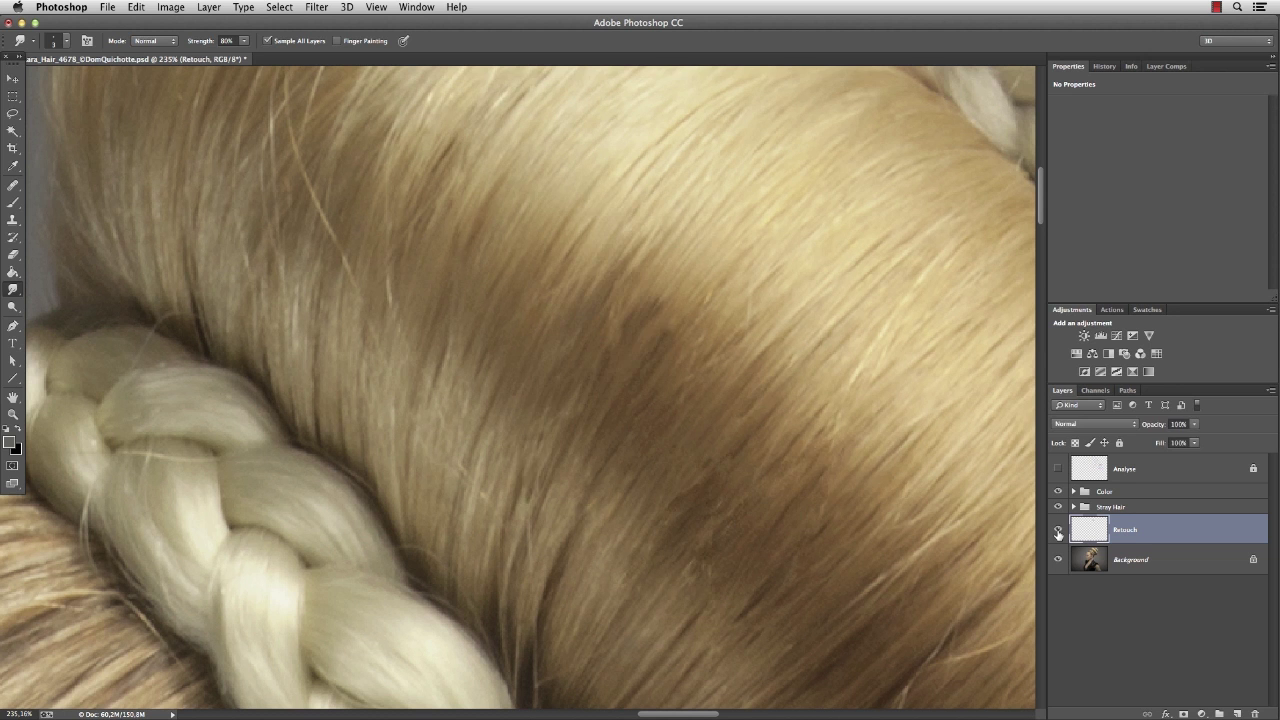
{"action": "left_click", "coordinate": [1058, 530]}
{"action": "left_click", "coordinate": [1058, 530]}
{"action": "left_click", "coordinate": [1058, 530]}
{"action": "left_click", "coordinate": [1057, 530]}
{"action": "key", "text": "ctrl+0"}
Compare the whole hairstyle with the Retouch layer hidden and shown, and delete the Retouch layer.
{"action": "left_click", "coordinate": [1057, 530]}
{"action": "left_click", "coordinate": [1057, 530]}
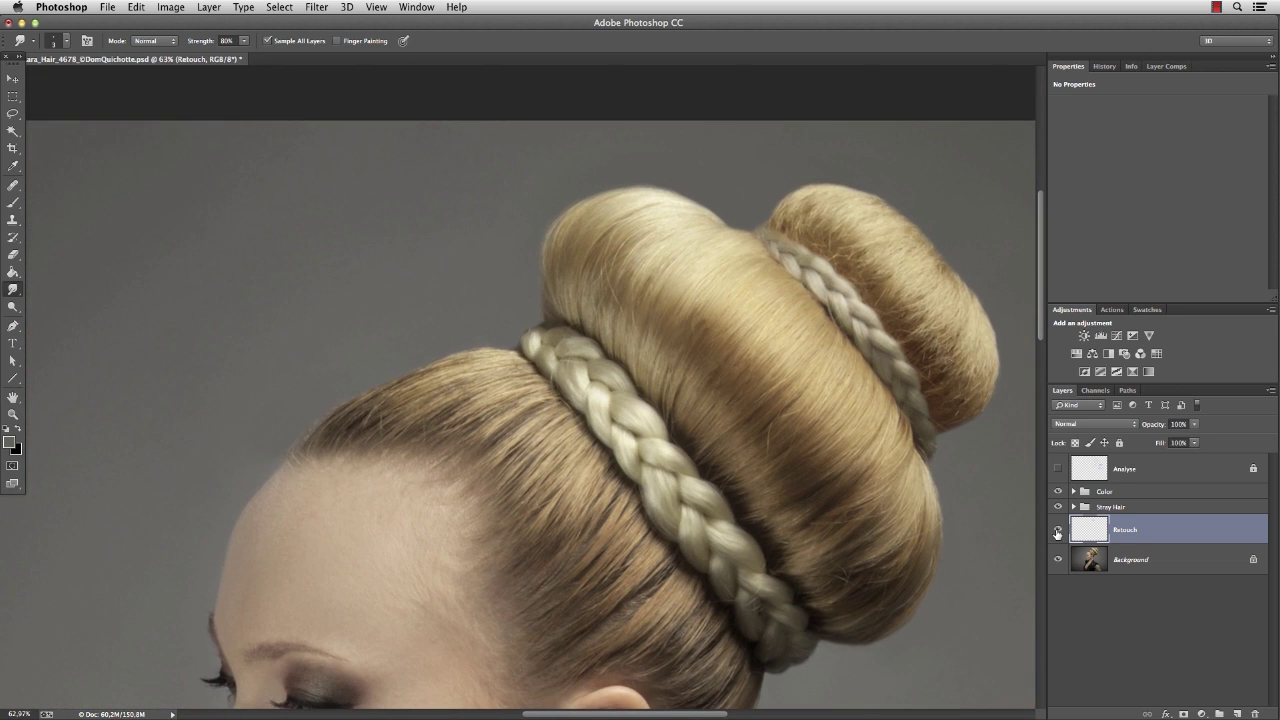
{"action": "left_click", "coordinate": [1057, 530]}
{"action": "left_click", "coordinate": [1057, 530]}
{"action": "left_click", "coordinate": [1057, 530]}
{"action": "left_click", "coordinate": [1057, 530]}
{"action": "key", "text": "ctrl+0"}
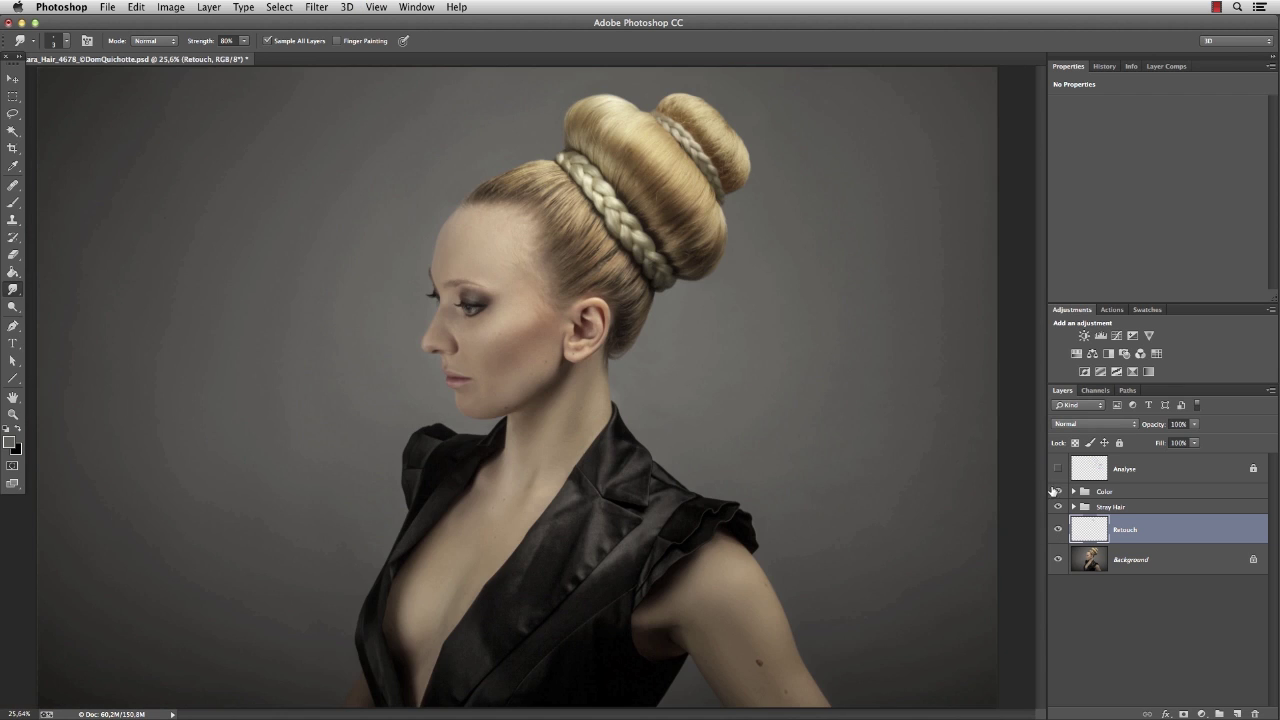
{"action": "mouse_move", "coordinate": [1161, 539]}
{"action": "left_mouse_down"}
{"action": "mouse_move", "coordinate": [1241, 625]}
{"action": "mouse_move", "coordinate": [1255, 712]}
{"action": "left_mouse_up"}
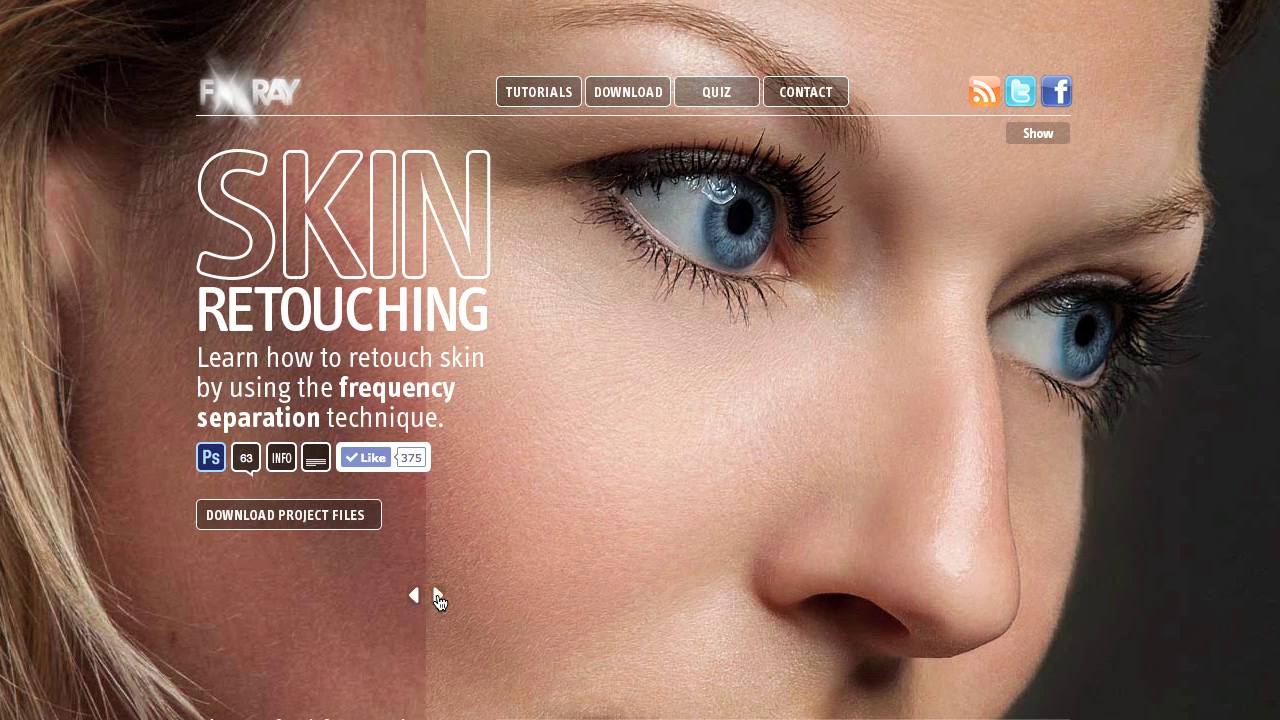
Switch to the FX-Ray website and download the Frequency Separation action file FX-Ray_Retouch.zip.
{"action": "left_click", "coordinate": [629, 92]}
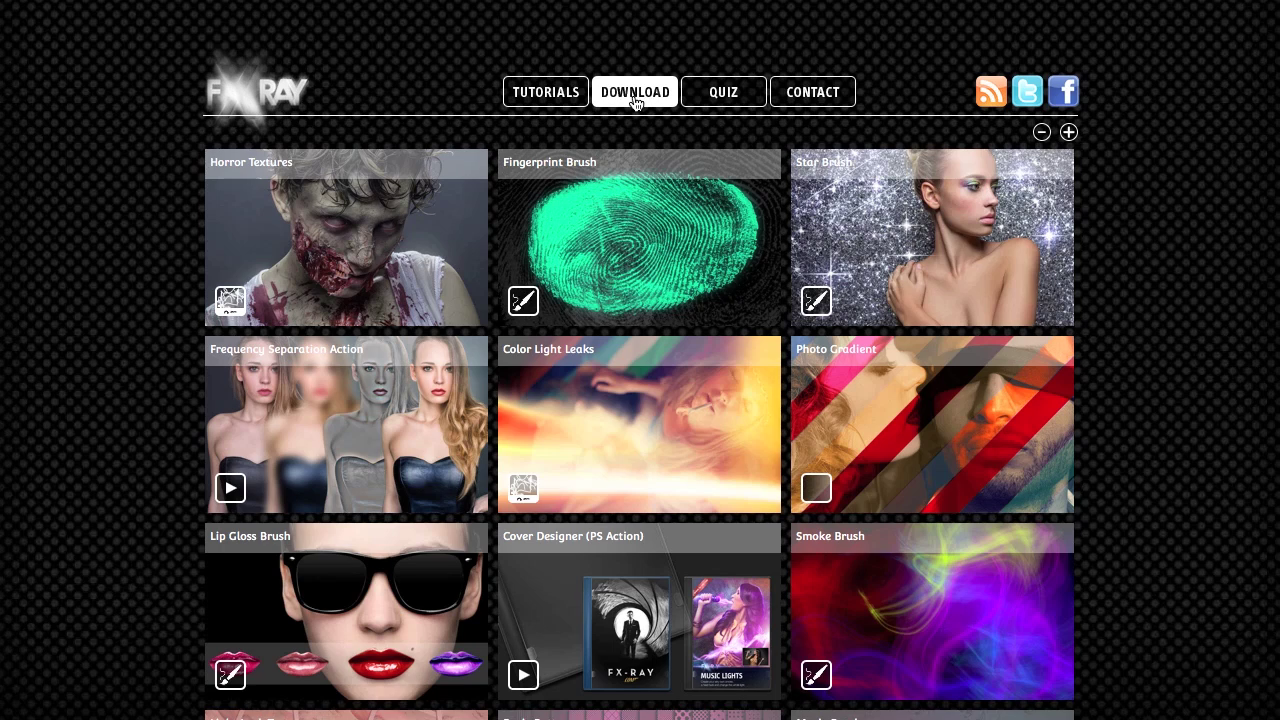
{"action": "left_click", "coordinate": [427, 407]}
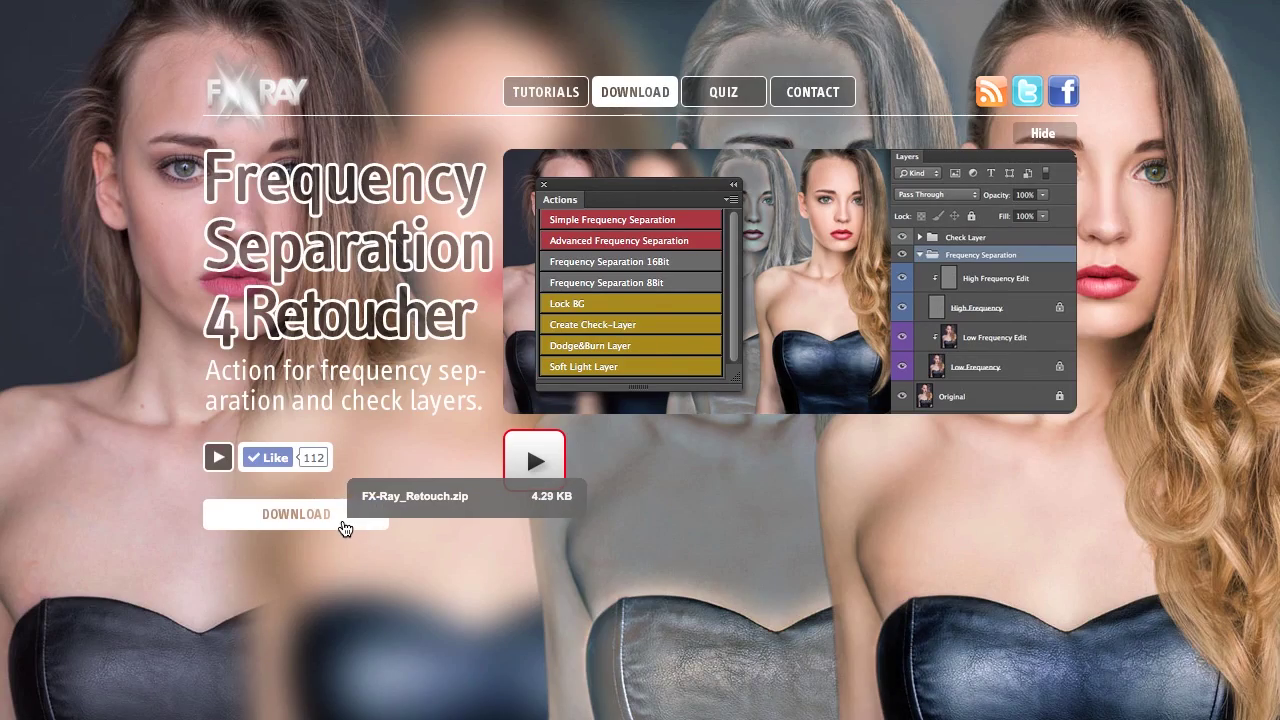
{"action": "left_click", "coordinate": [345, 528]}
{"action": "left_click", "coordinate": [778, 562]}
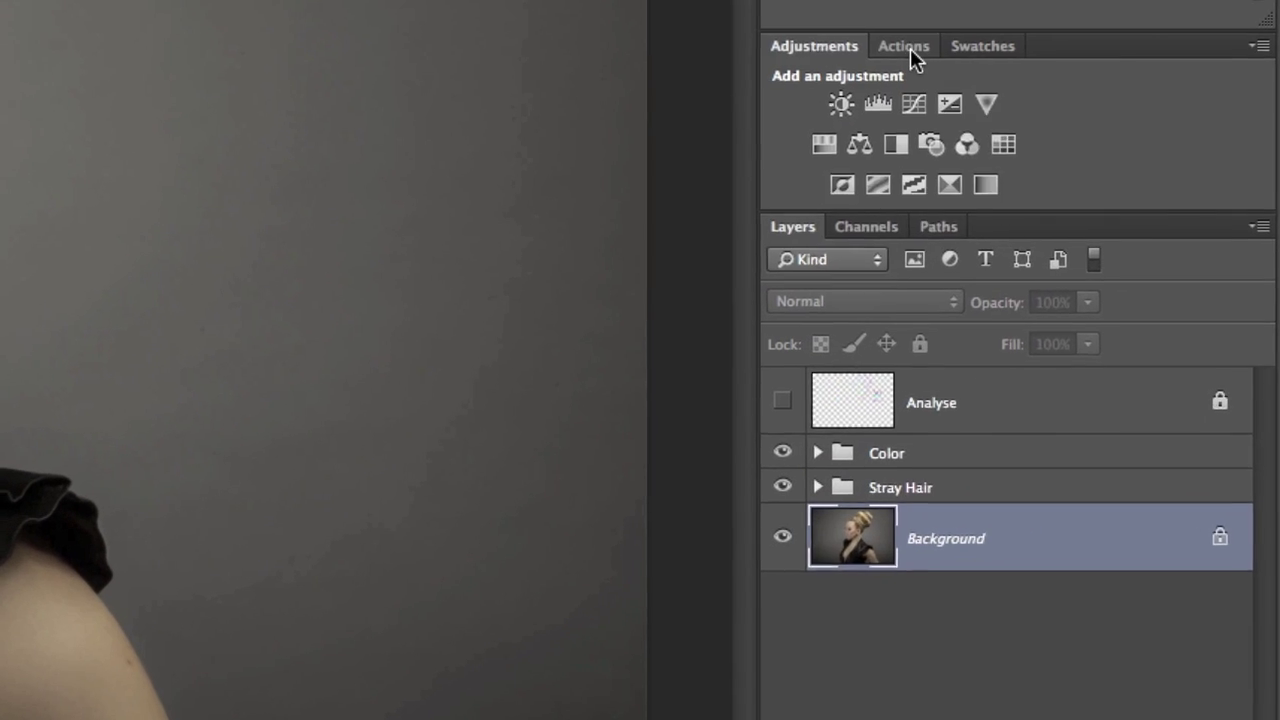
Run the Simple Frequency Separation action on the Background layer with a Gaussian Blur radius of 12 pixels.
{"action": "left_click", "coordinate": [1112, 309]}
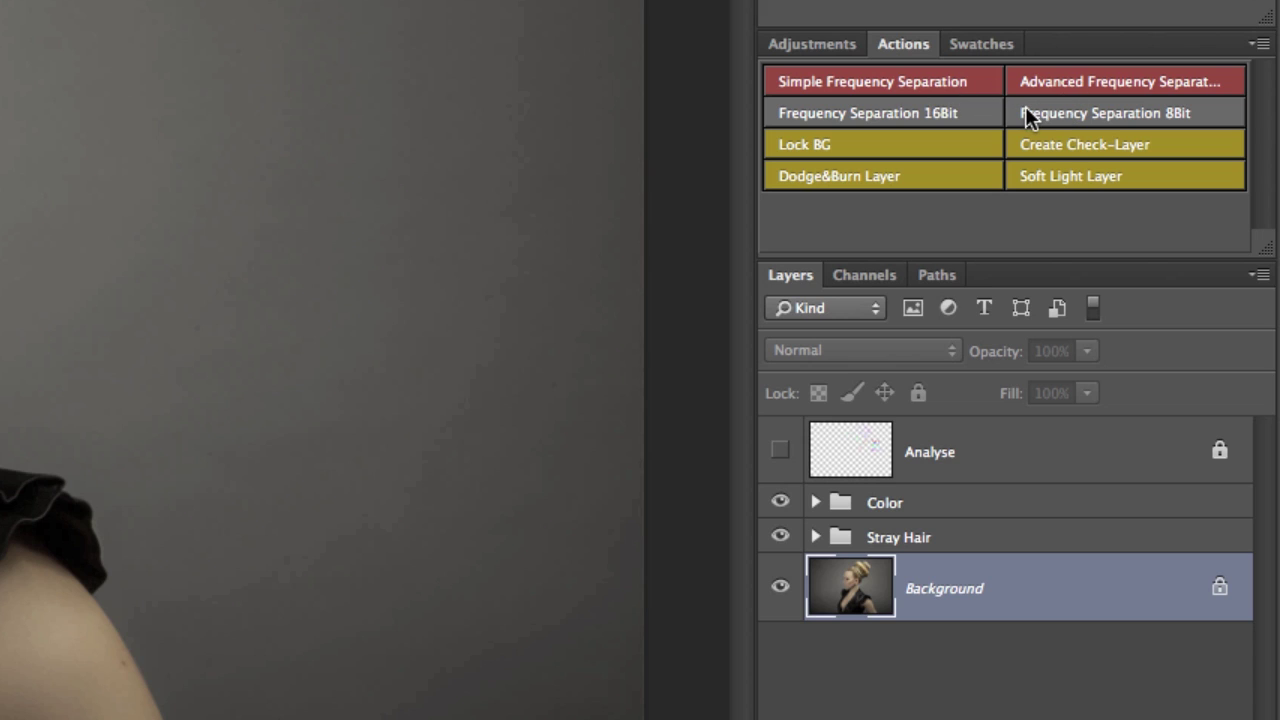
{"action": "left_click", "coordinate": [929, 85]}
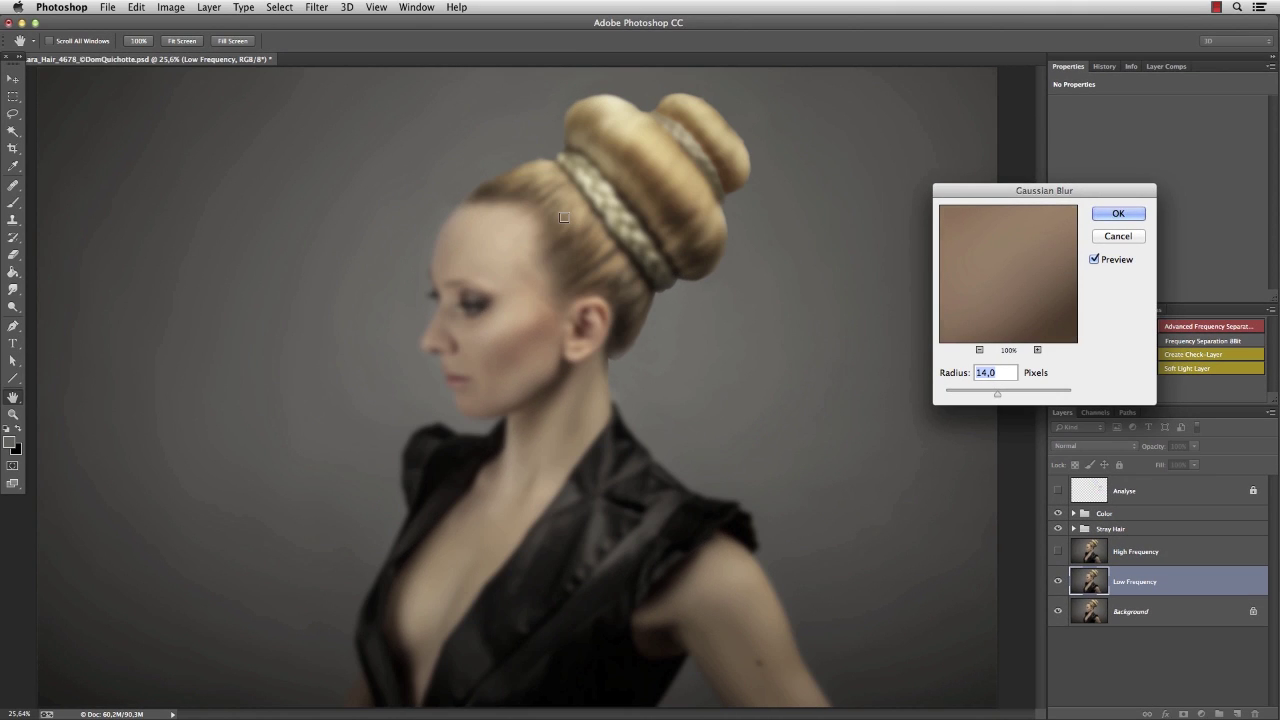
{"action": "left_click", "coordinate": [564, 217]}
{"action": "left_click_drag", "start_coordinate": [1026, 279], "coordinate": [1022, 340]}
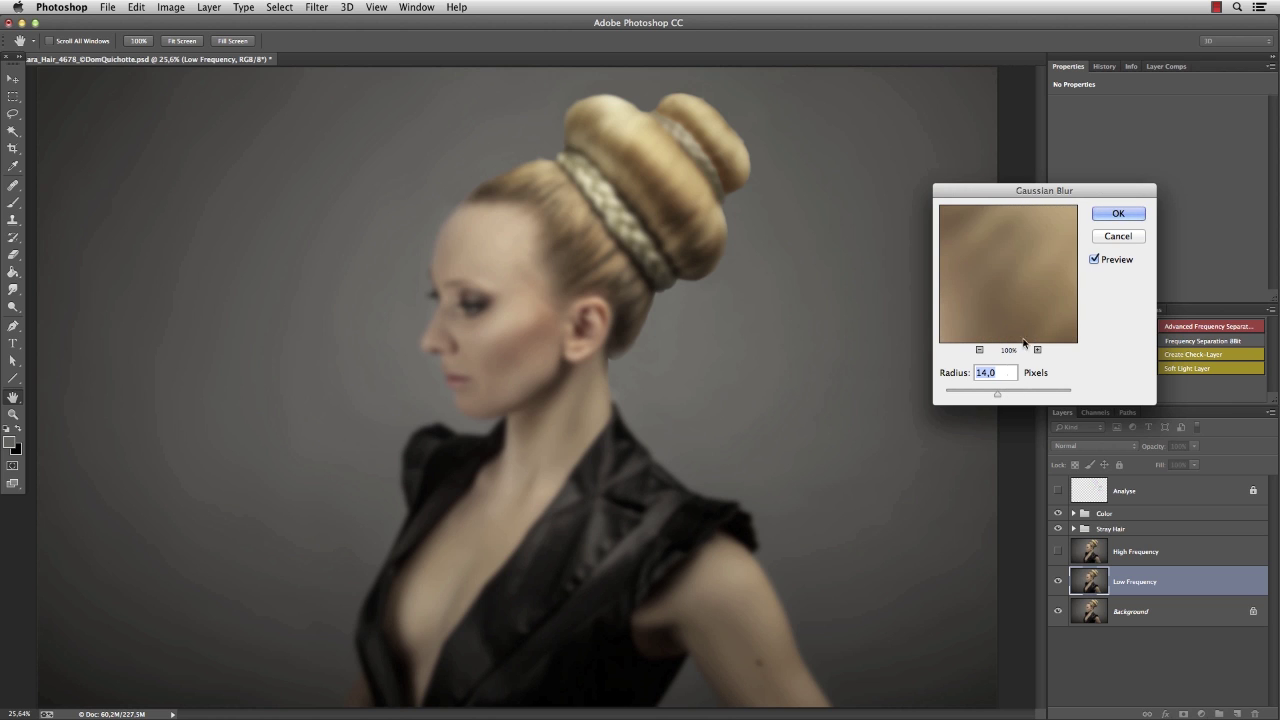
{"action": "key", "text": "shift+Down"}
{"action": "key", "text": "shift+Down"}
{"action": "mouse_move", "coordinate": [1026, 266]}
{"action": "left_mouse_down"}
{"action": "mouse_move", "coordinate": [1034, 309]}
{"action": "mouse_move", "coordinate": [1020, 290]}
{"action": "mouse_move", "coordinate": [1008, 330]}
{"action": "mouse_move", "coordinate": [1034, 283]}
{"action": "mouse_move", "coordinate": [1010, 247]}
{"action": "left_mouse_up"}
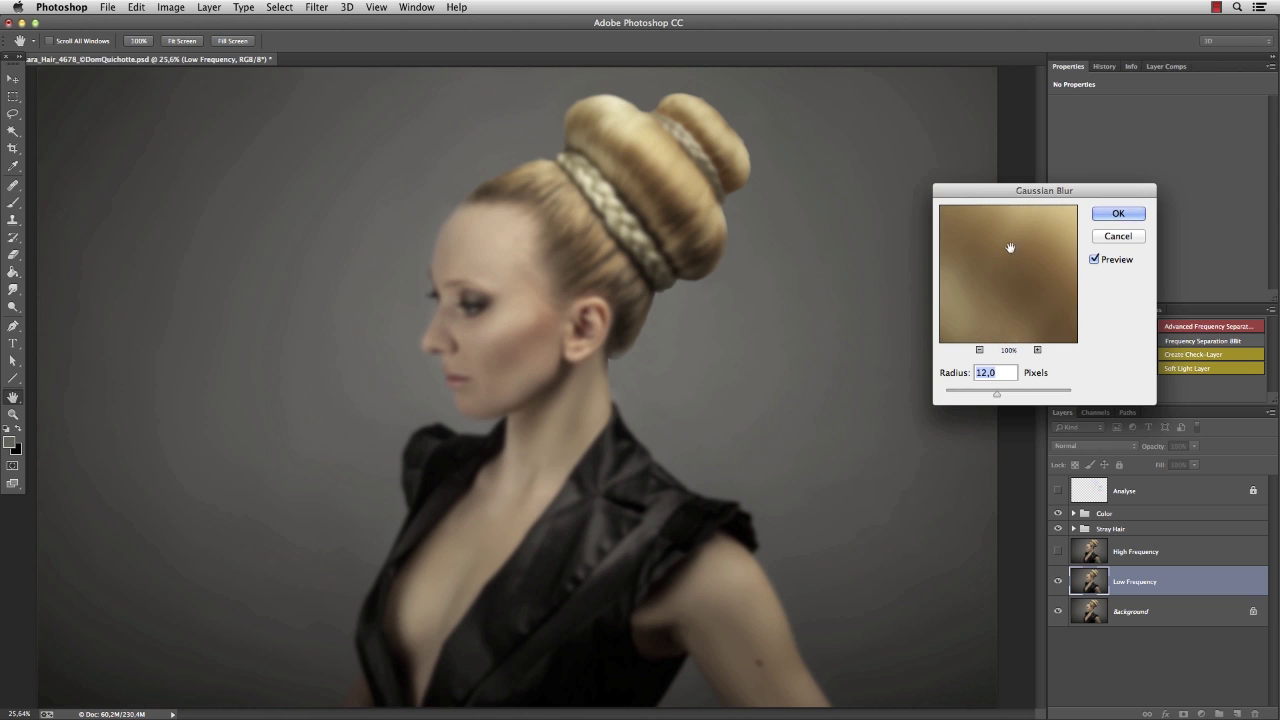
{"action": "left_click", "coordinate": [1118, 213]}
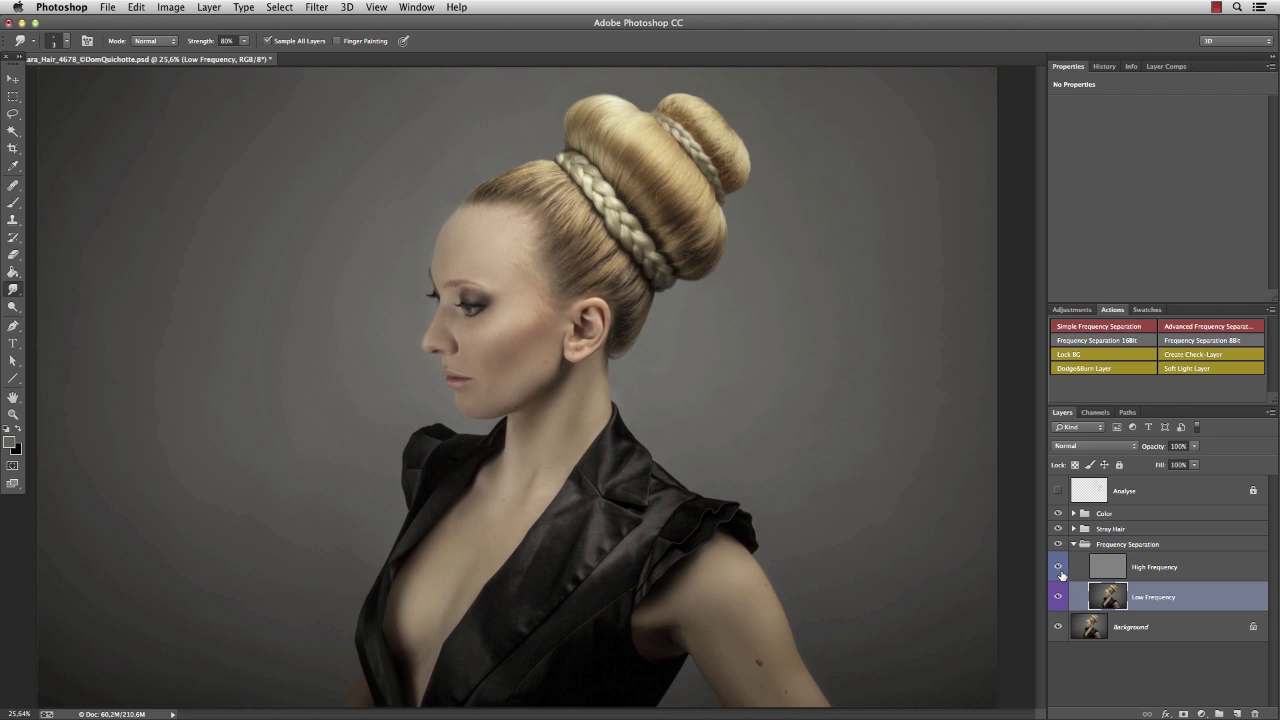
Show the Low Frequency and High Frequency layers on their own in turn, restoring all layers after each.
{"action": "left_click", "coordinate": [1057, 600], "text": "alt"}
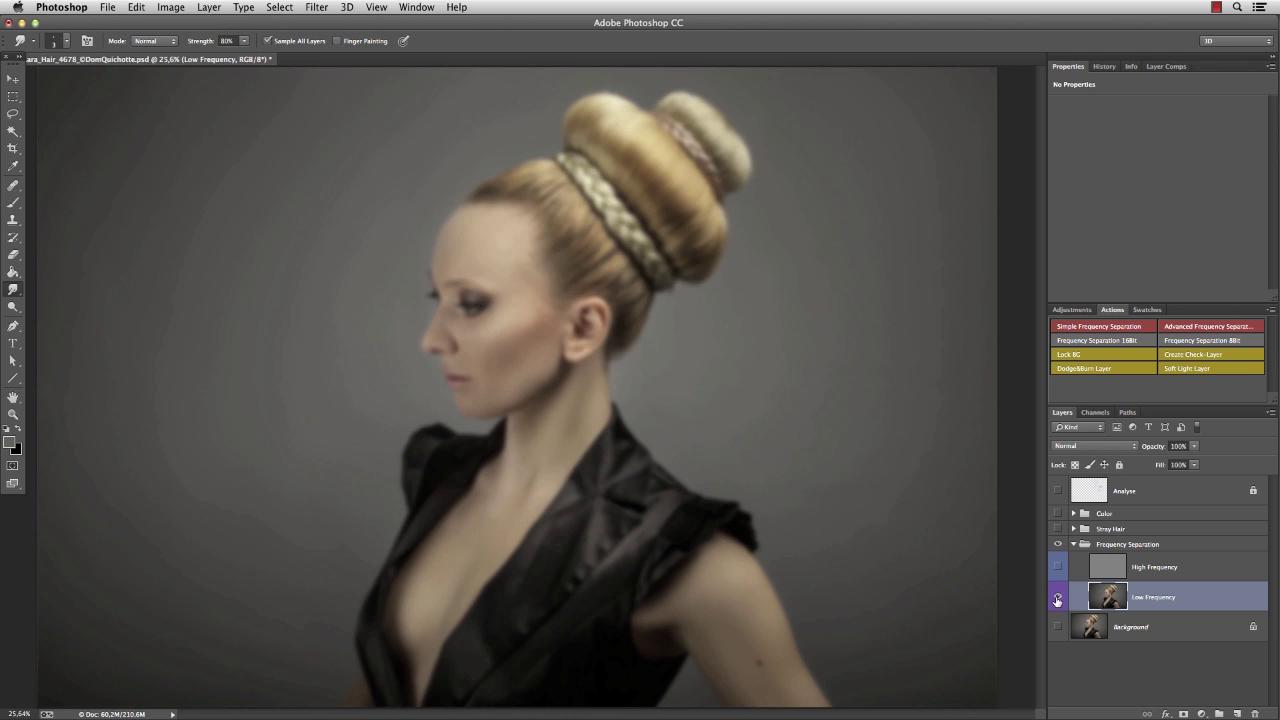
{"action": "left_click", "coordinate": [1057, 598], "text": "alt"}
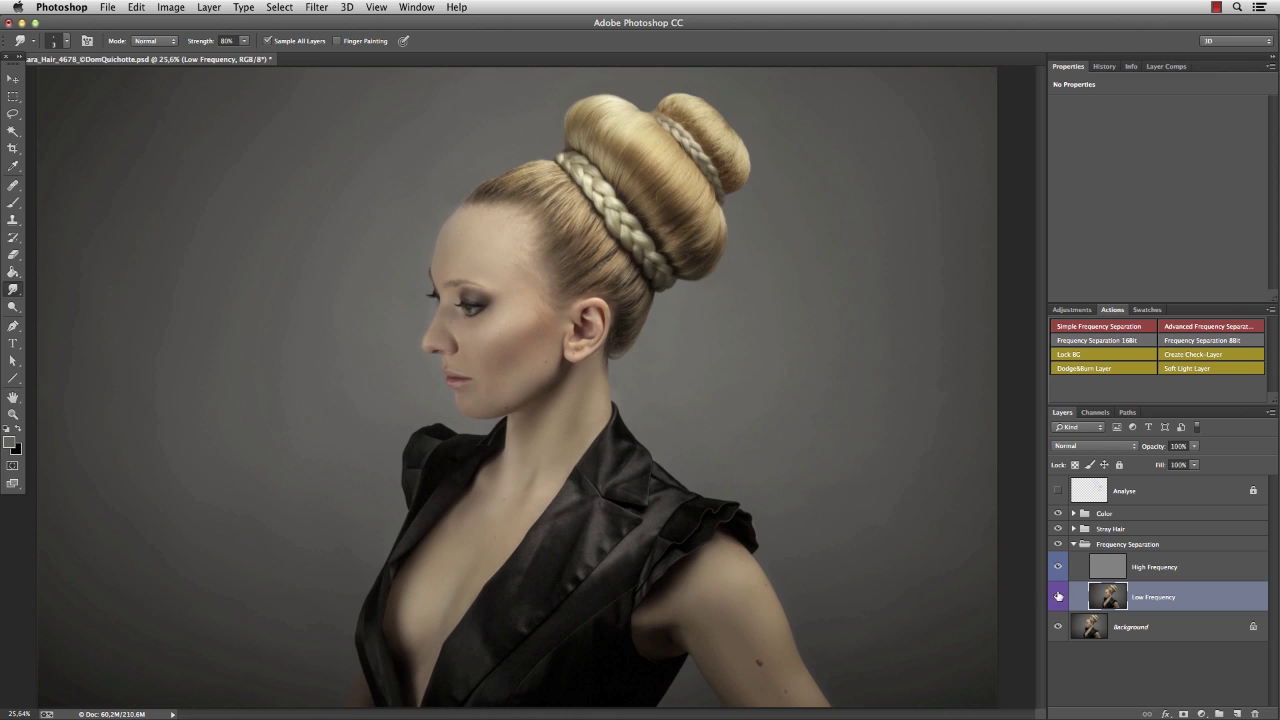
{"action": "left_click", "coordinate": [1058, 568], "text": "alt"}
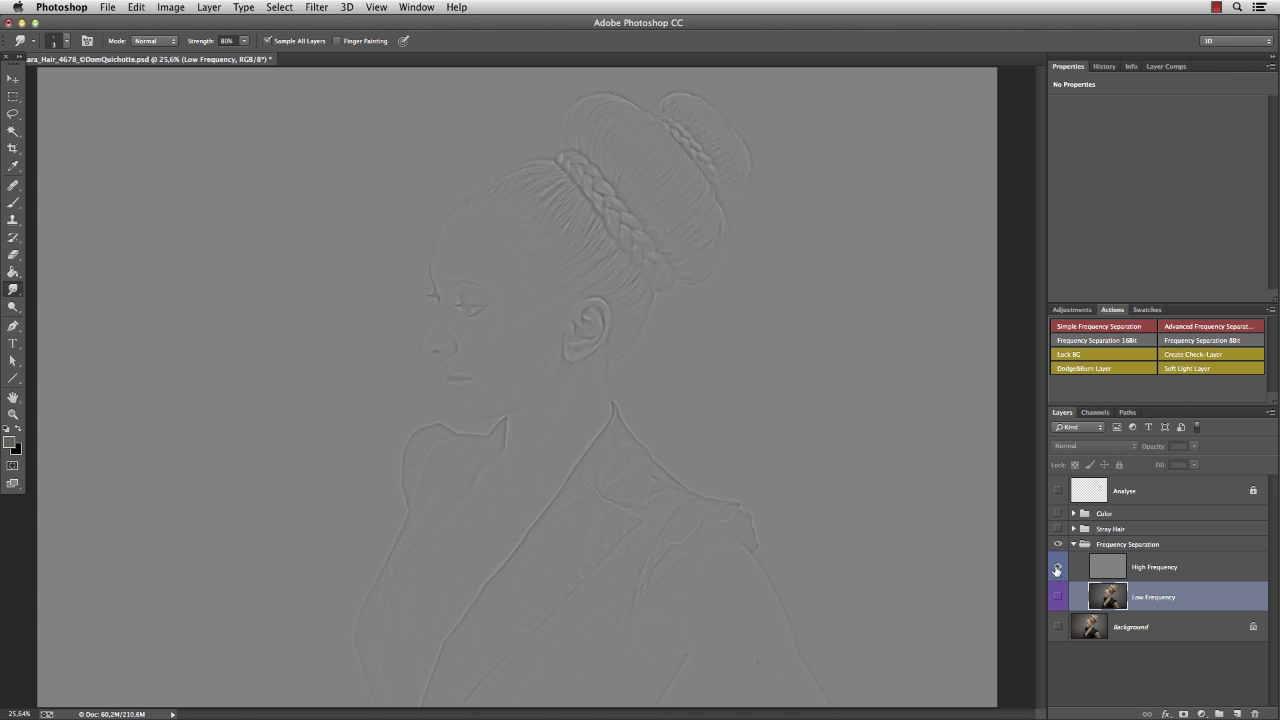
{"action": "left_click", "coordinate": [1057, 568], "text": "alt"}
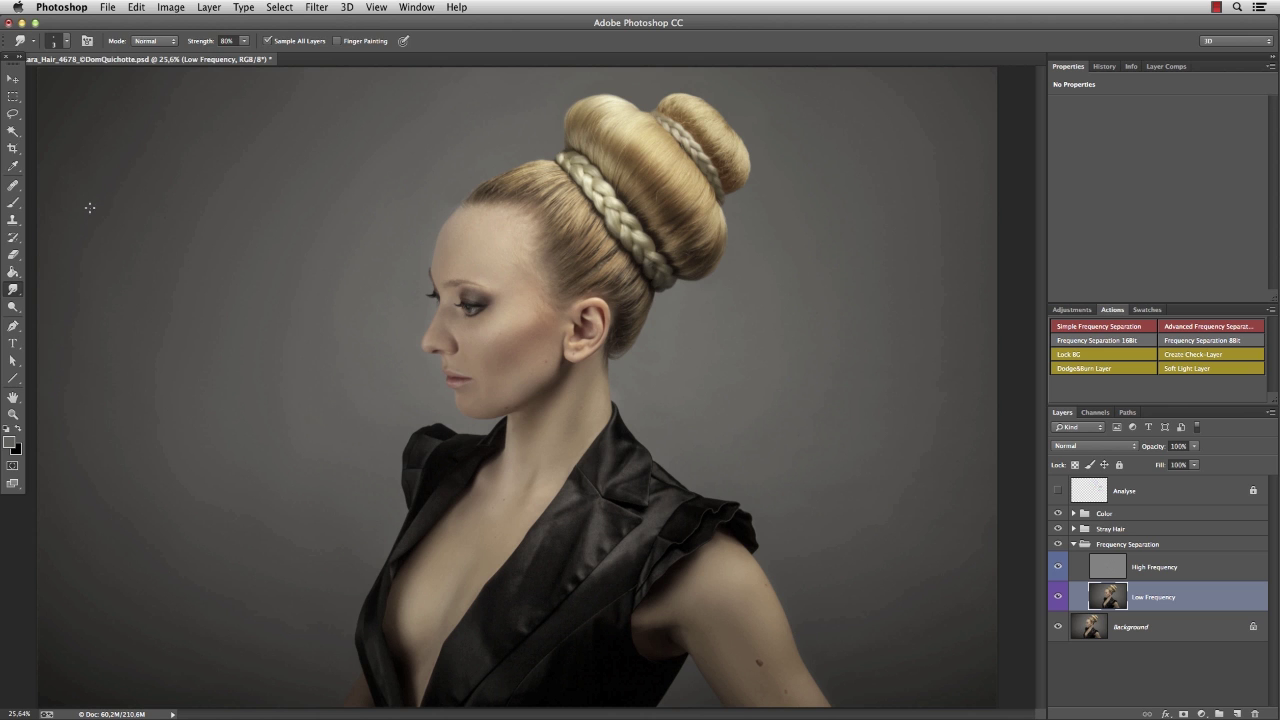
Activate the Mixer Brush with the Wet preset and set its Wet value to 39 %.
{"action": "right_click", "coordinate": [13, 202]}
{"action": "left_click", "coordinate": [60, 237]}
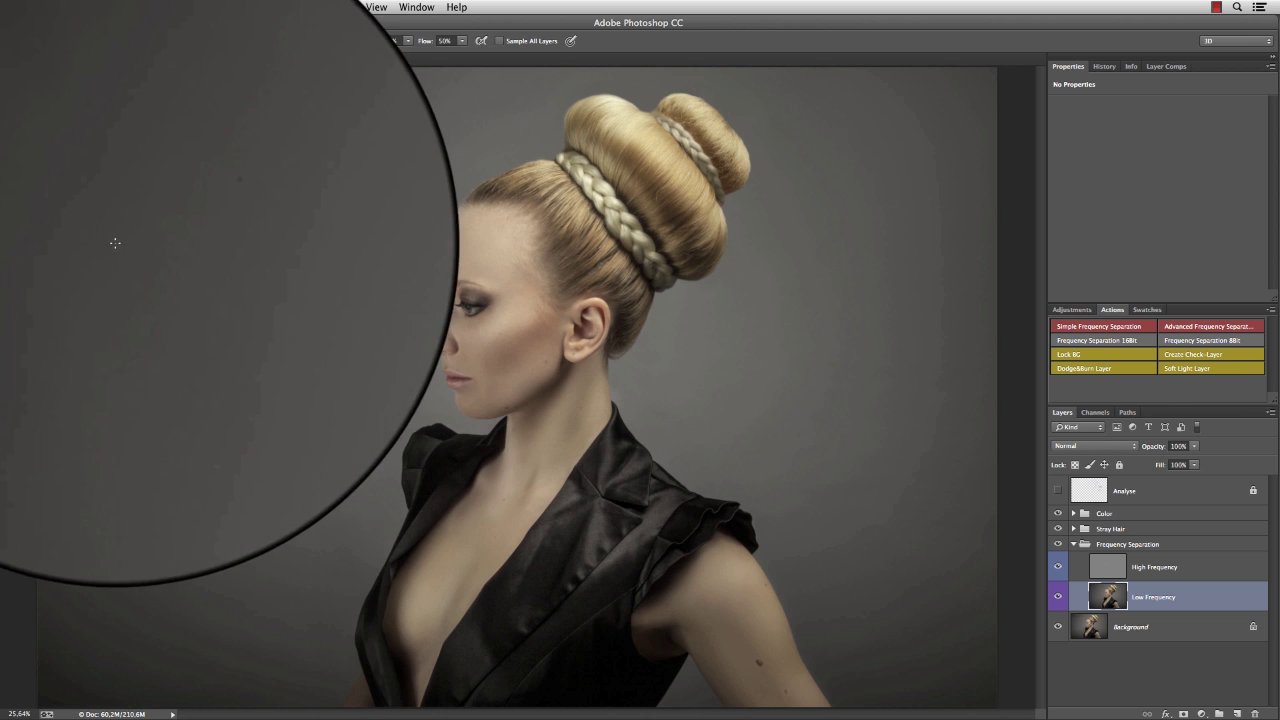
{"action": "left_click", "coordinate": [234, 41]}
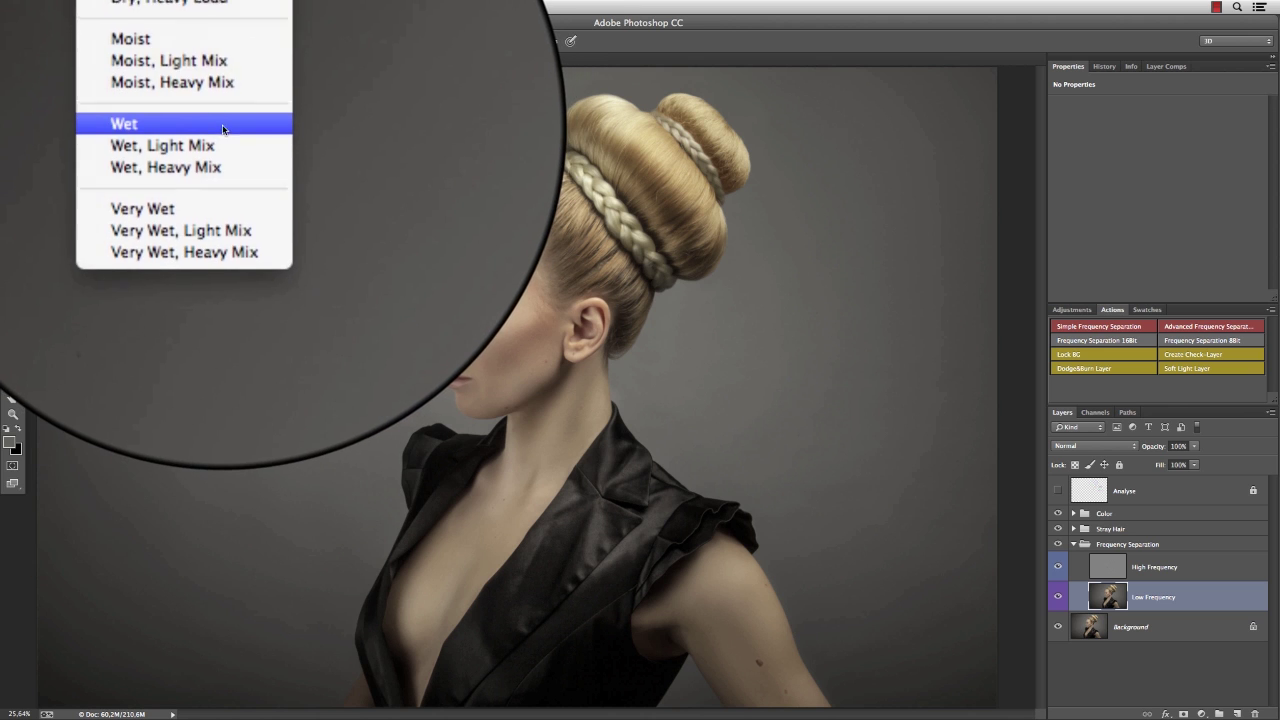
{"action": "left_click", "coordinate": [223, 129]}
{"action": "left_click", "coordinate": [303, 43]}
{"action": "left_click_drag", "start_coordinate": [305, 59], "coordinate": [299, 60]}
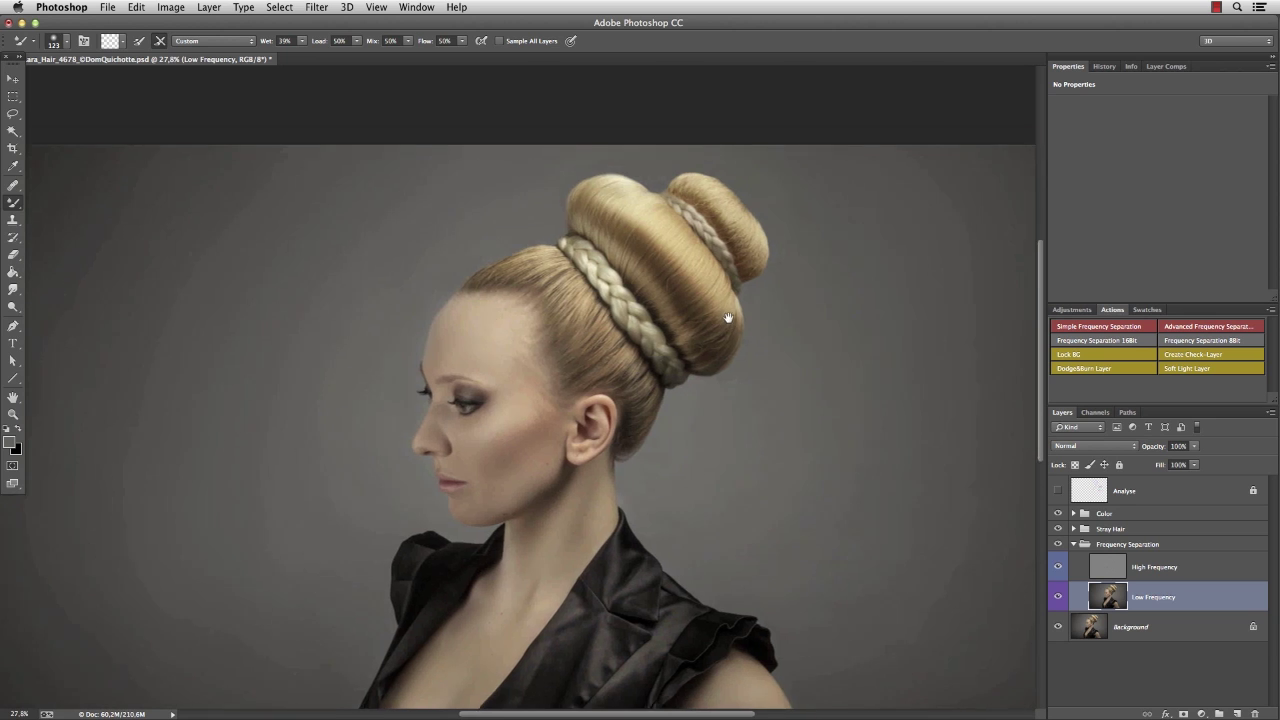
Toggle the Frequency Separation group to compare the blended hair with the original, leaving the group visible.
{"action": "left_click_drag", "start_coordinate": [728, 318], "coordinate": [737, 252]}
{"action": "left_click", "coordinate": [1057, 544]}
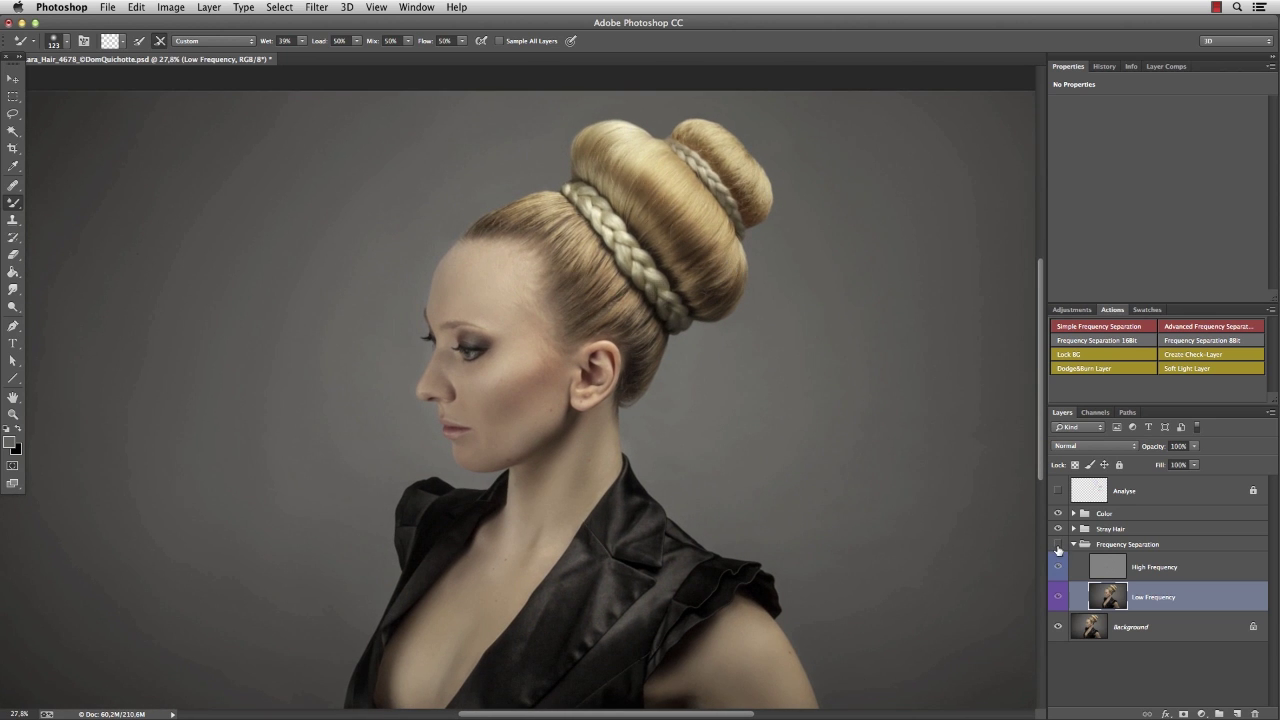
{"action": "left_click", "coordinate": [1057, 544]}
{"action": "left_click", "coordinate": [1057, 544]}
{"action": "left_click", "coordinate": [1057, 544]}
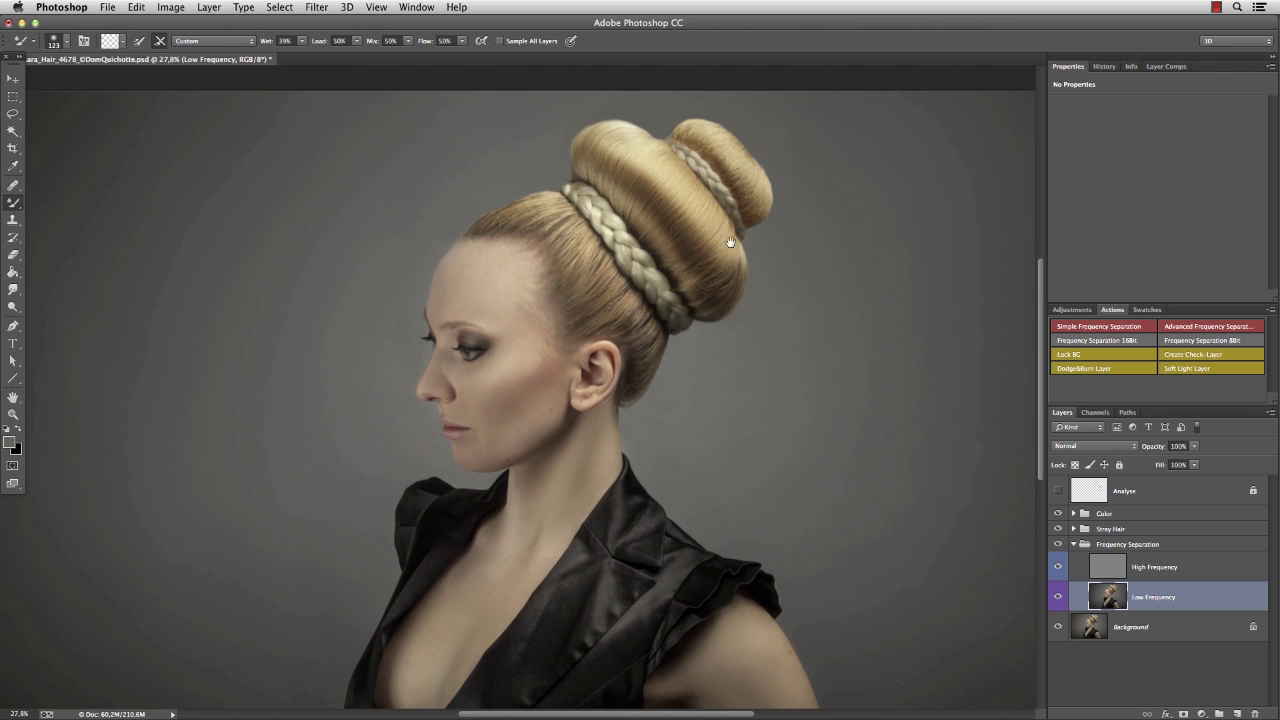
Duplicate the High Frequency layer and clip the copy to the original High Frequency layer.
{"action": "left_click_drag", "start_coordinate": [730, 242], "coordinate": [836, 516]}
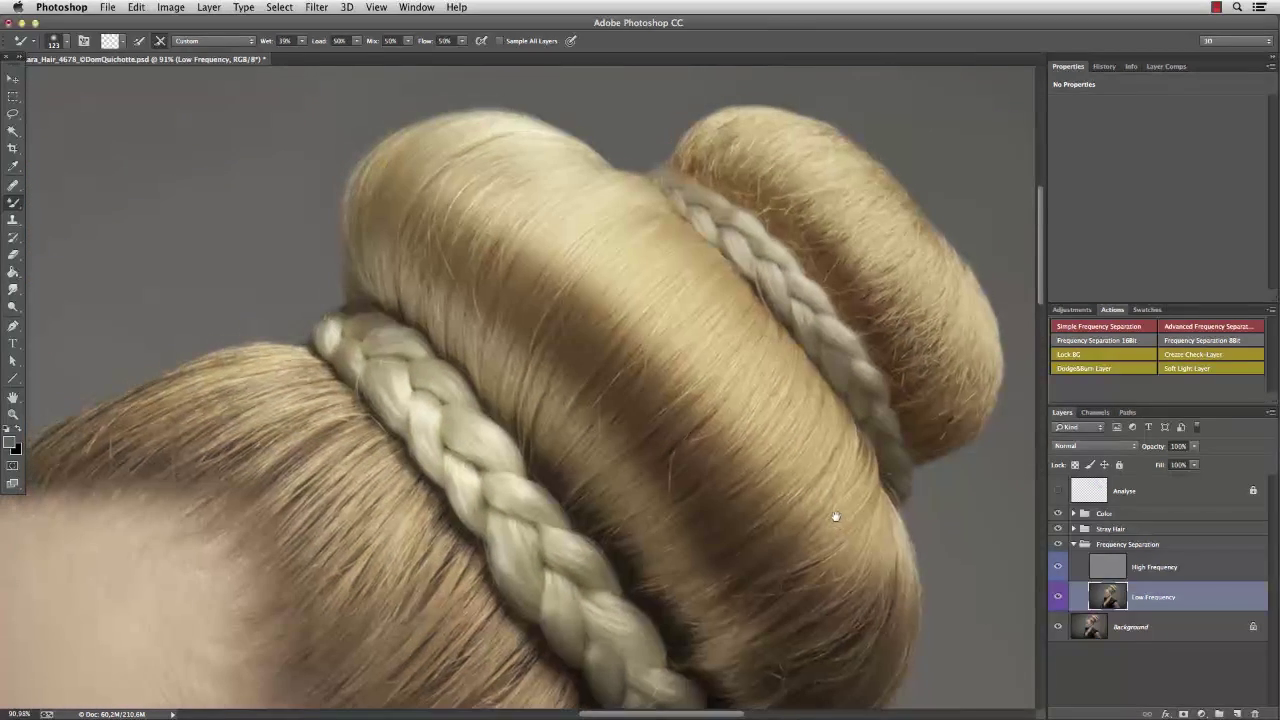
{"action": "left_click", "coordinate": [1198, 570]}
{"action": "left_click_drag", "start_coordinate": [625, 389], "coordinate": [680, 371]}
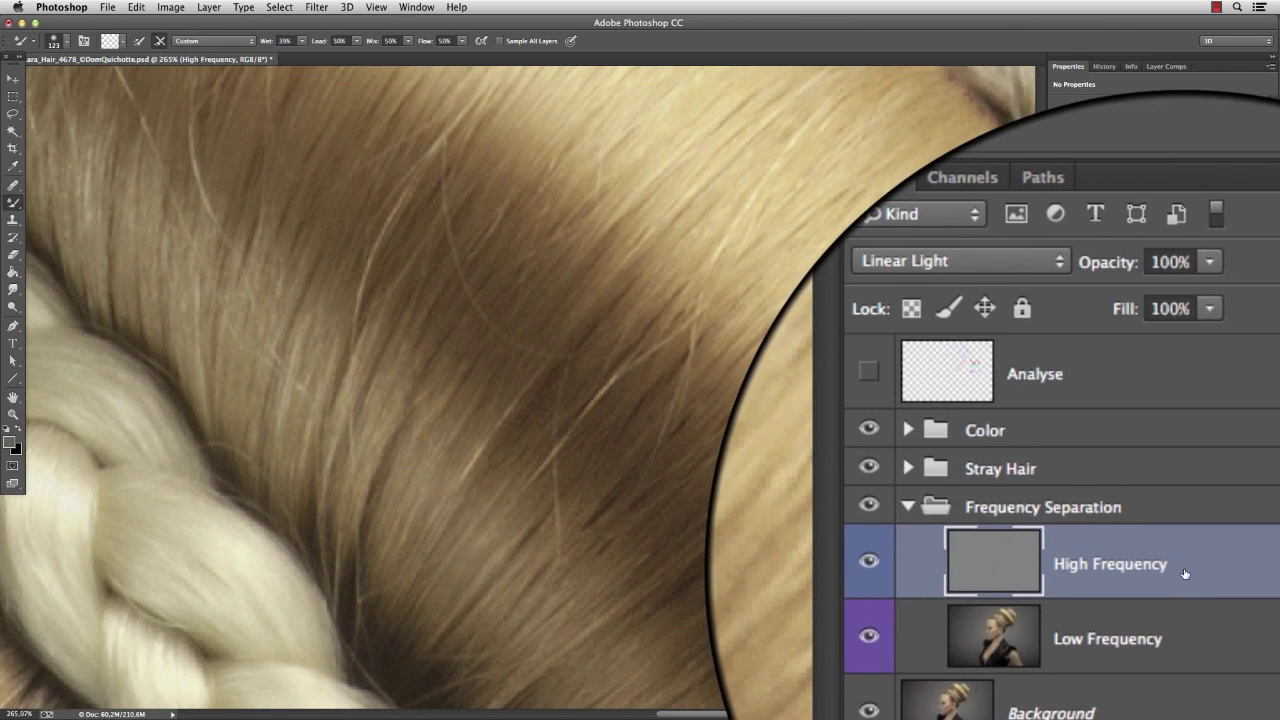
{"action": "key", "text": "super+j"}
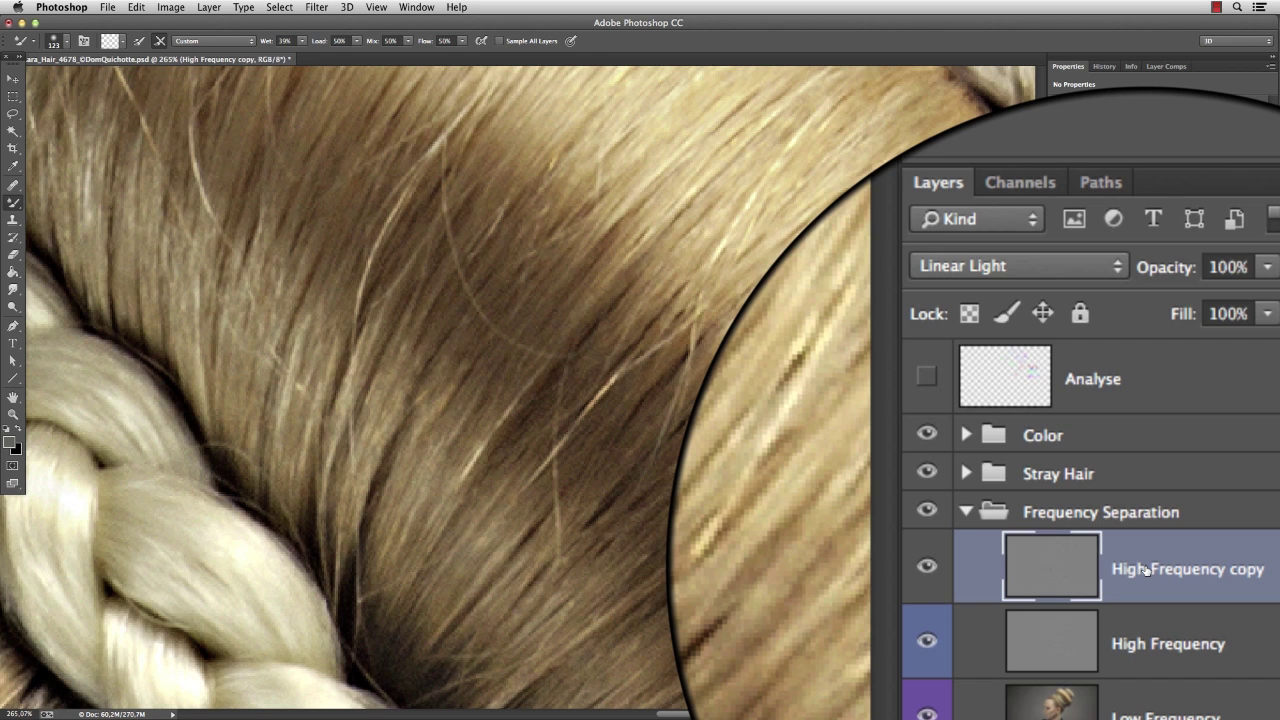
{"action": "key", "text": "alt+super+g"}
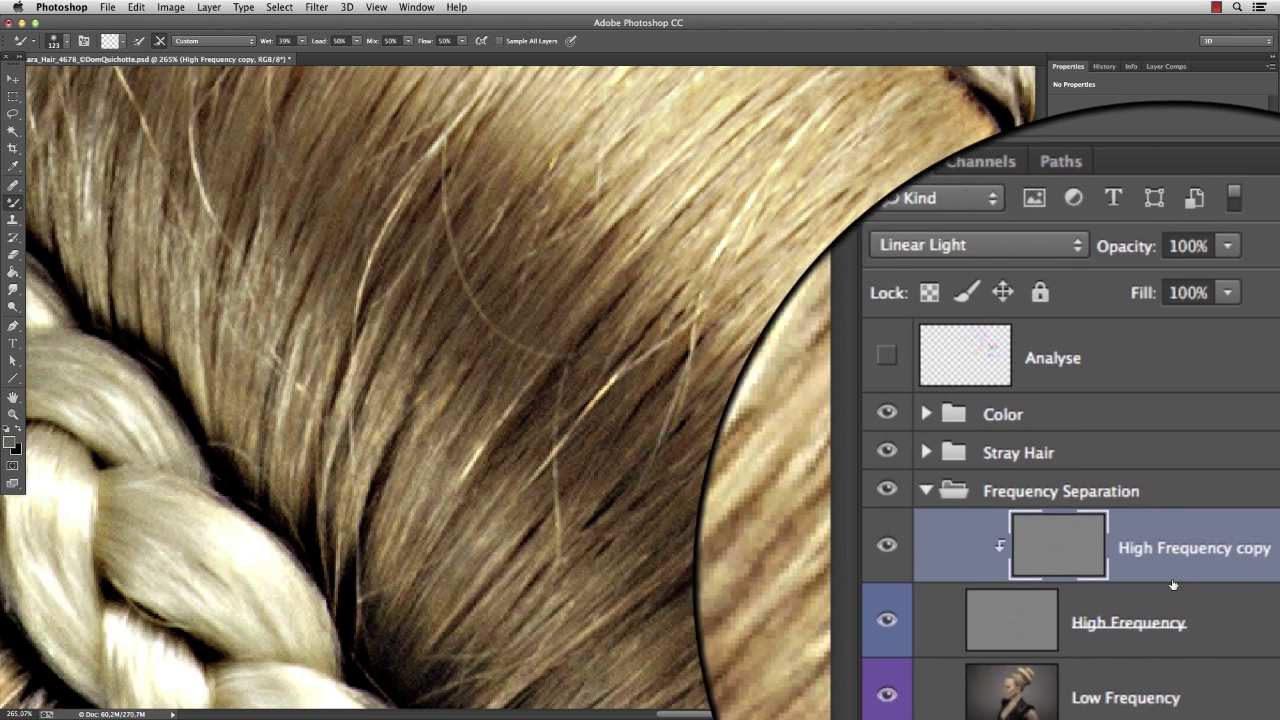
Rename the clipped copy as High Frequency edit and set its blend mode to Normal.
{"action": "double_click", "coordinate": [1203, 568]}
{"action": "type", "text": "ediHigh Frequency edit"}
{"action": "key", "text": "Return"}
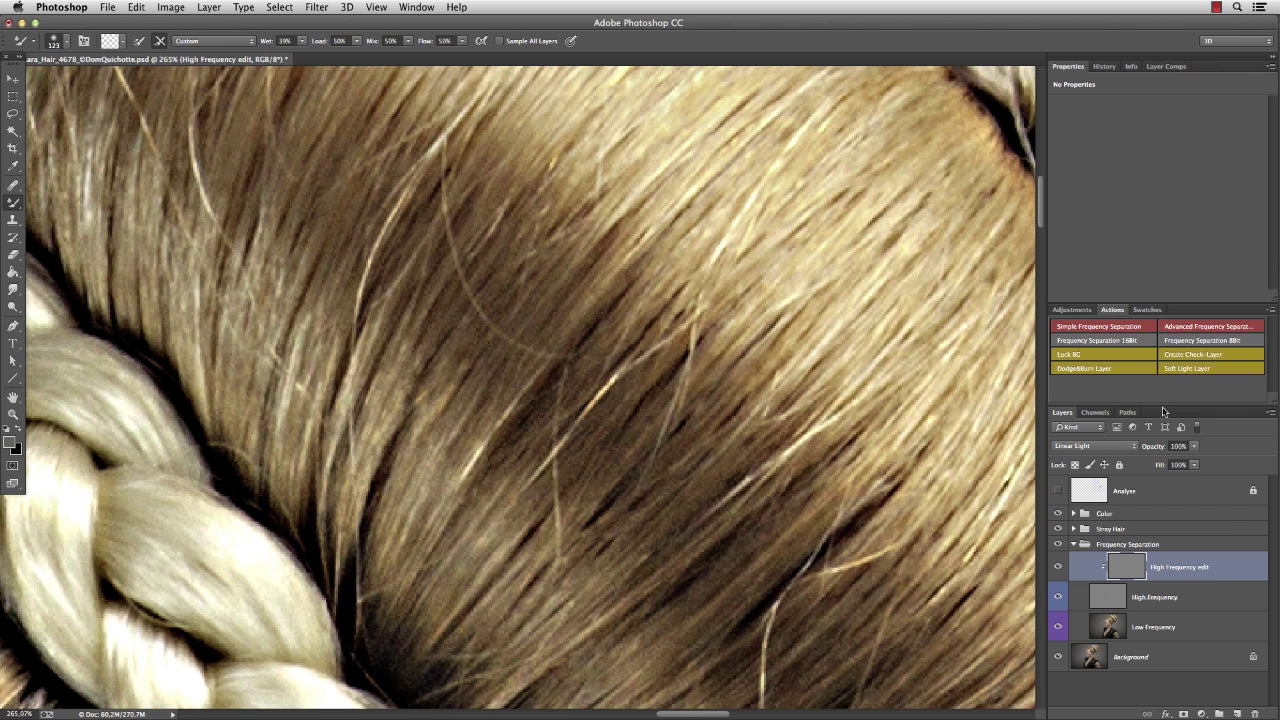
{"action": "left_click", "coordinate": [1093, 445]}
{"action": "left_click", "coordinate": [1080, 285]}
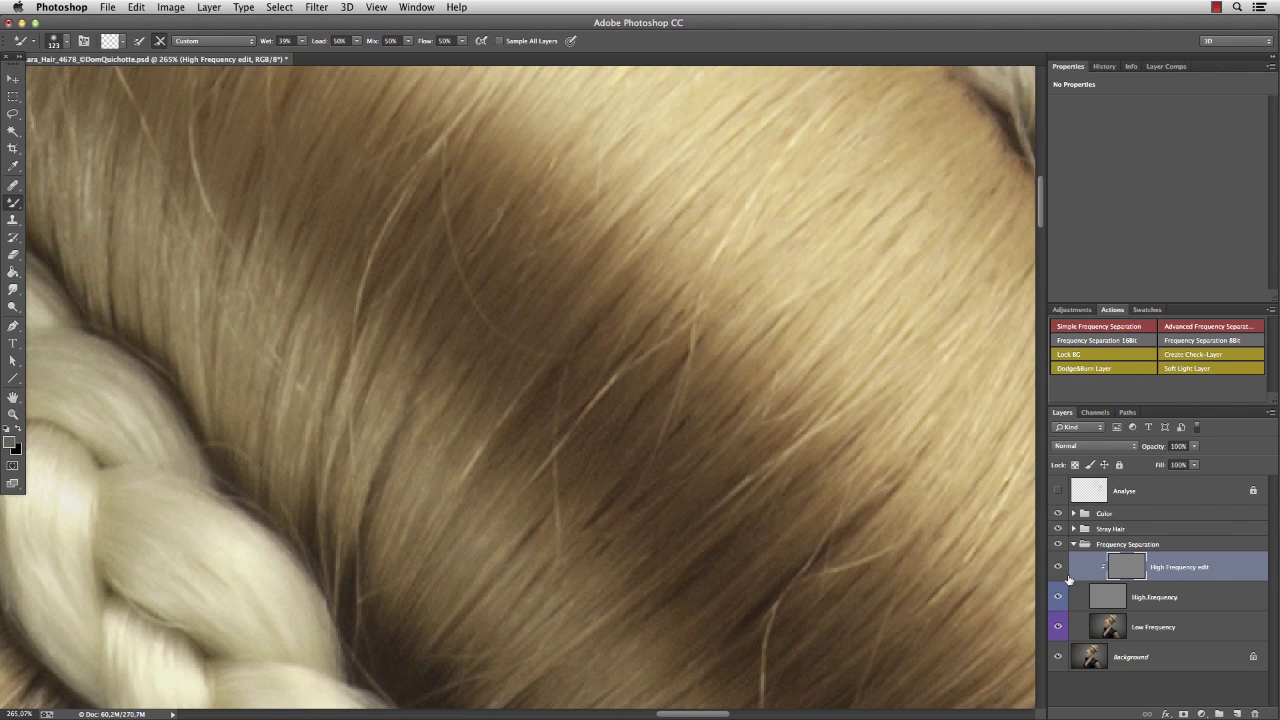
Set the Clone Stamp to Normal mode with sampling from the Current Layer, undoing the test stroke on the bun.
{"action": "mouse_move", "coordinate": [652, 373]}
{"action": "left_mouse_down"}
{"action": "mouse_move", "coordinate": [631, 372]}
{"action": "mouse_move", "coordinate": [657, 357]}
{"action": "left_mouse_up"}
{"action": "key", "text": "s"}
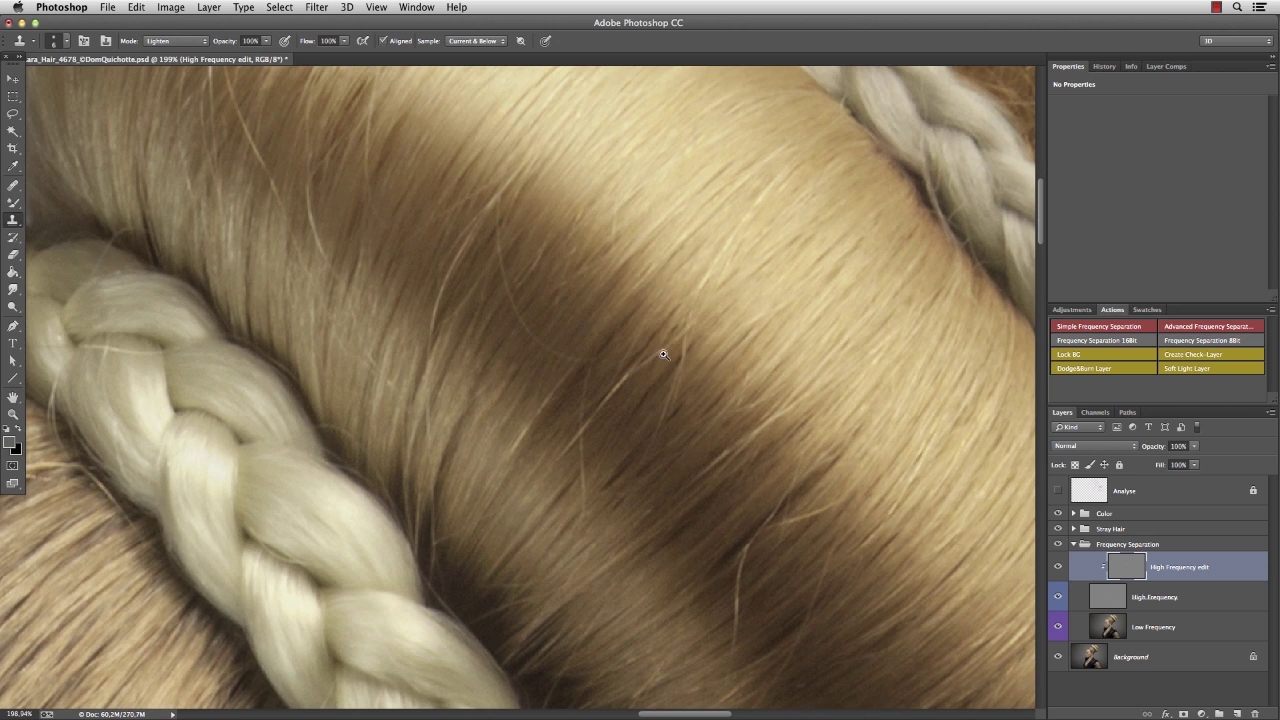
{"action": "scroll", "coordinate": [665, 355], "scroll_direction": "up", "scroll_amount": 2}
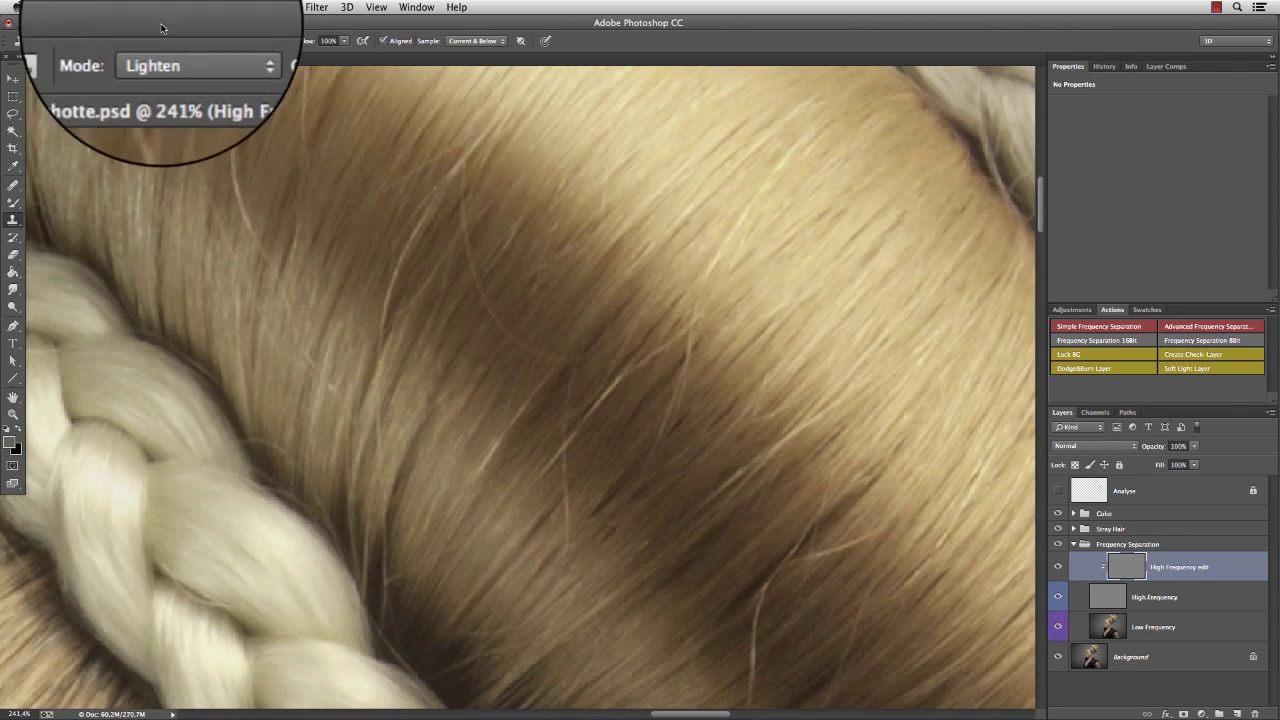
{"action": "left_click", "coordinate": [175, 41]}
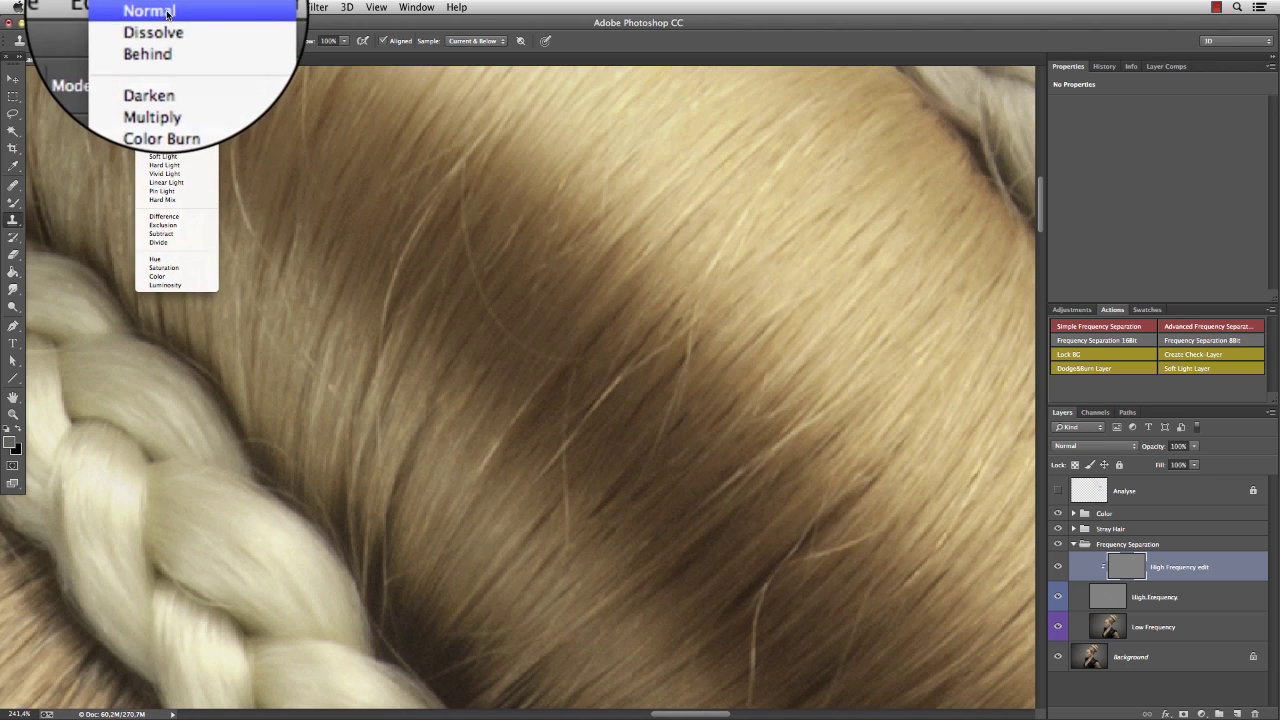
{"action": "left_click", "coordinate": [160, 13]}
{"action": "left_click_drag", "start_coordinate": [623, 378], "coordinate": [584, 420]}
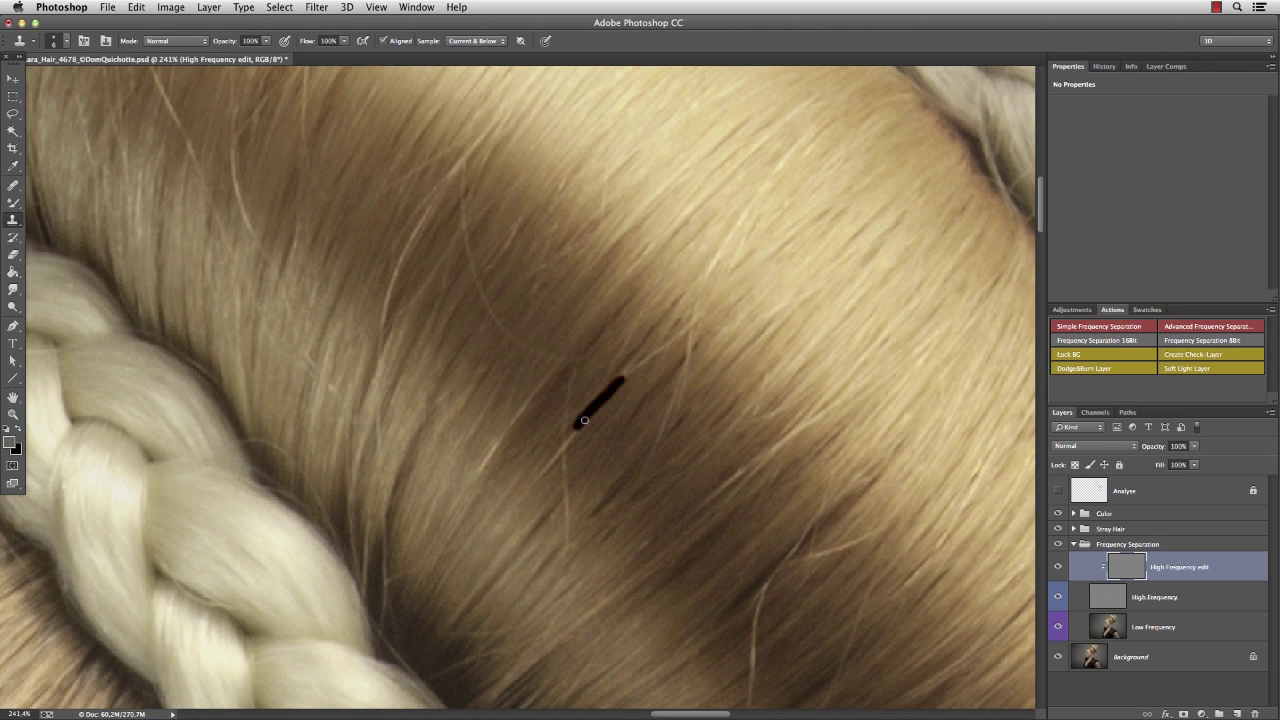
{"action": "key", "text": "super+z"}
{"action": "left_click", "coordinate": [476, 41]}
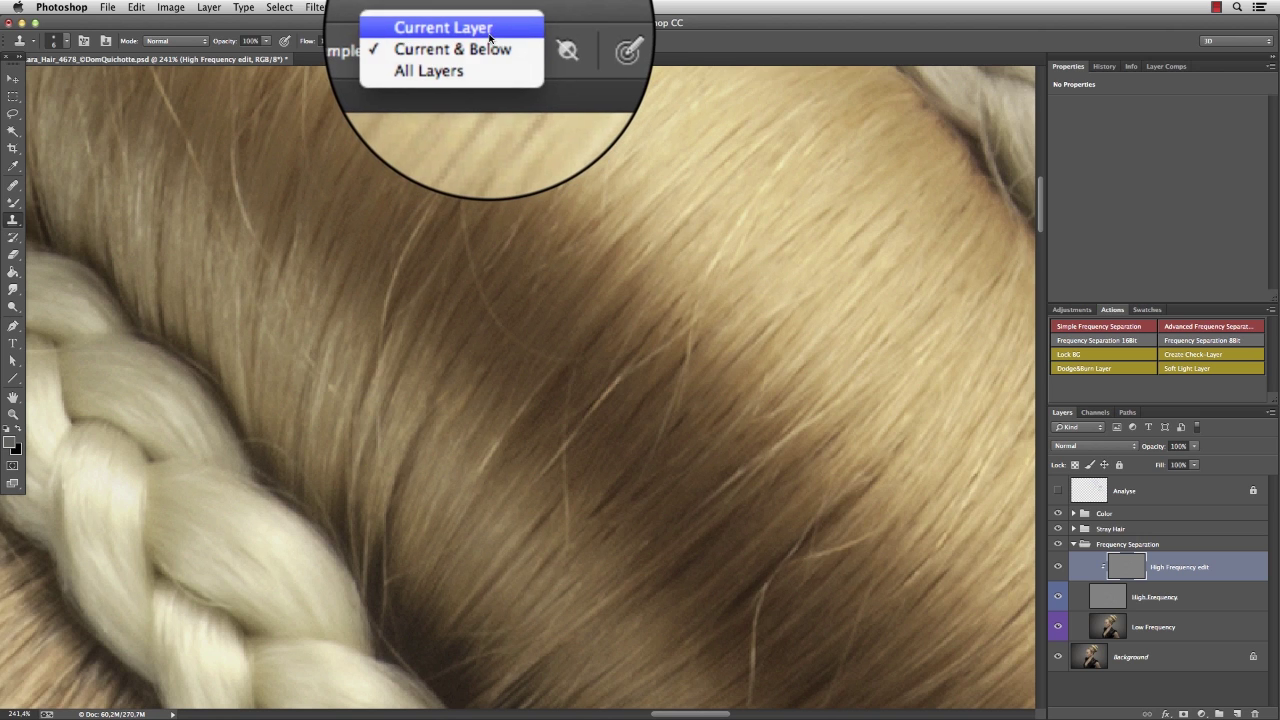
{"action": "left_click", "coordinate": [489, 37]}
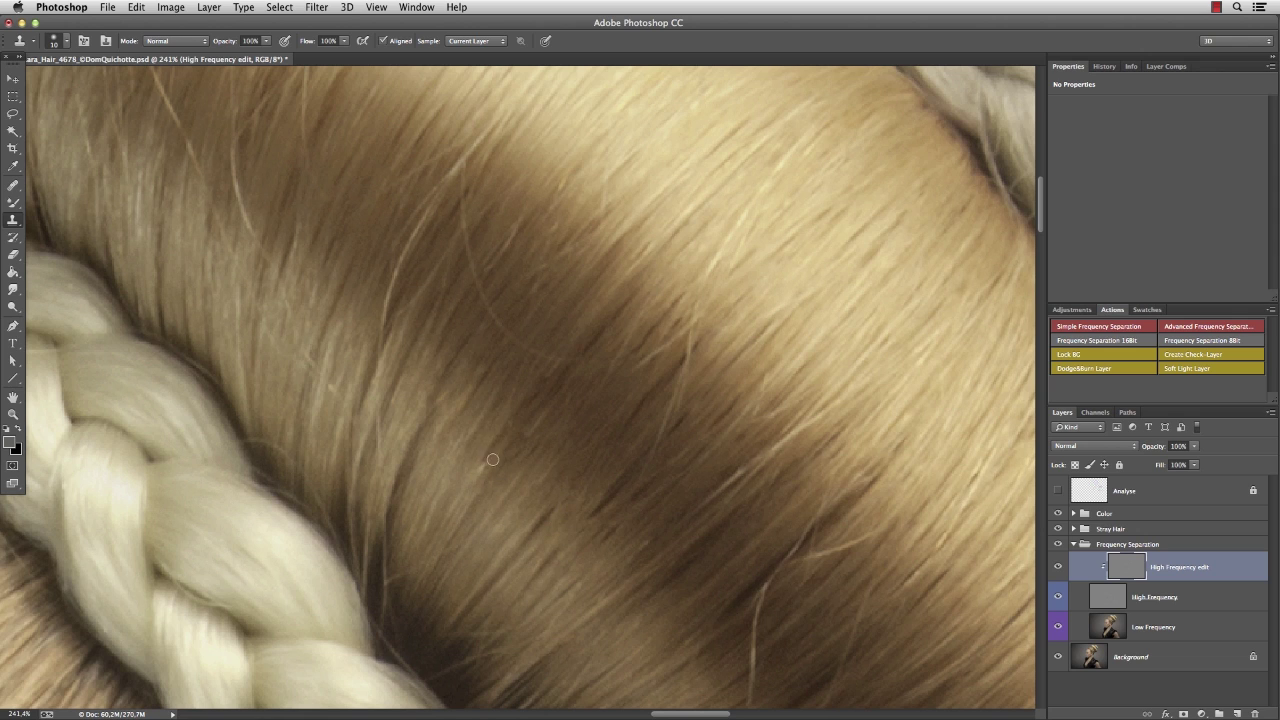
Clone clean hair texture over the long light stray hairs crossing the dark band of the front bun.
{"action": "left_click_drag", "start_coordinate": [542, 435], "coordinate": [524, 435]}
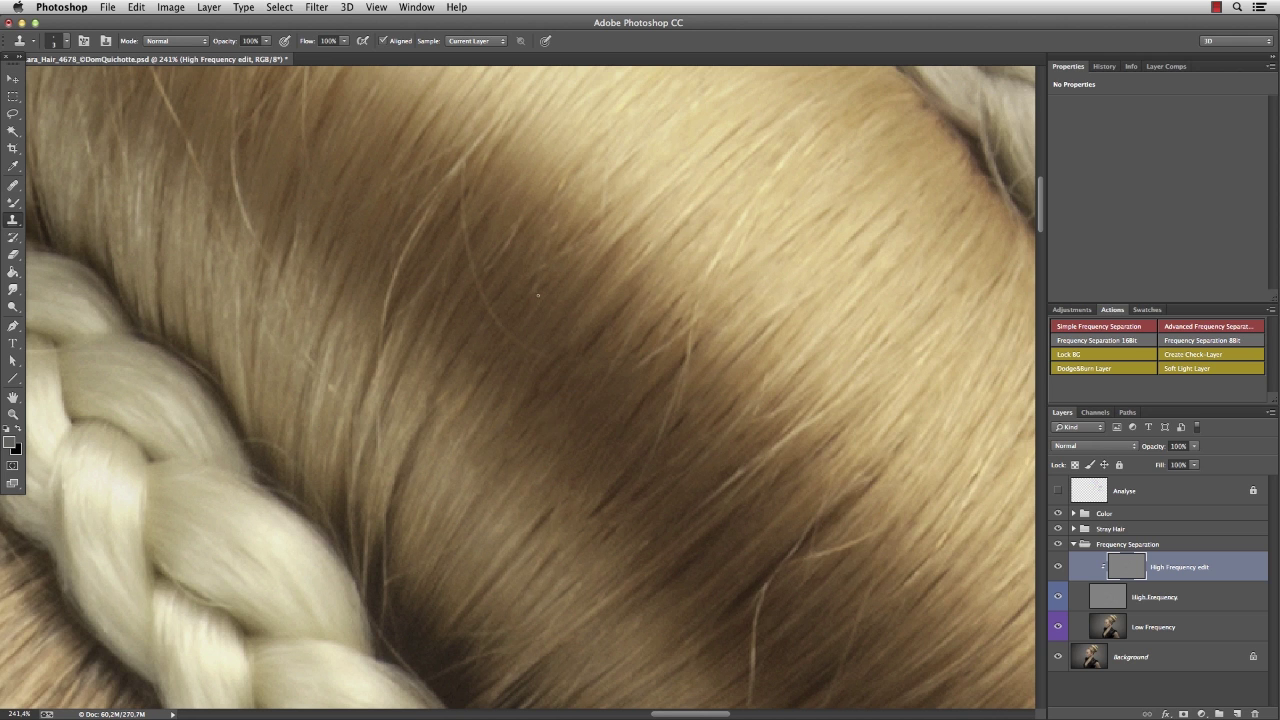
{"action": "left_click", "coordinate": [700, 358], "text": "alt"}
{"action": "left_click_drag", "start_coordinate": [699, 321], "coordinate": [670, 410]}
{"action": "scroll", "coordinate": [702, 341], "scroll_direction": "down", "scroll_amount": 3}
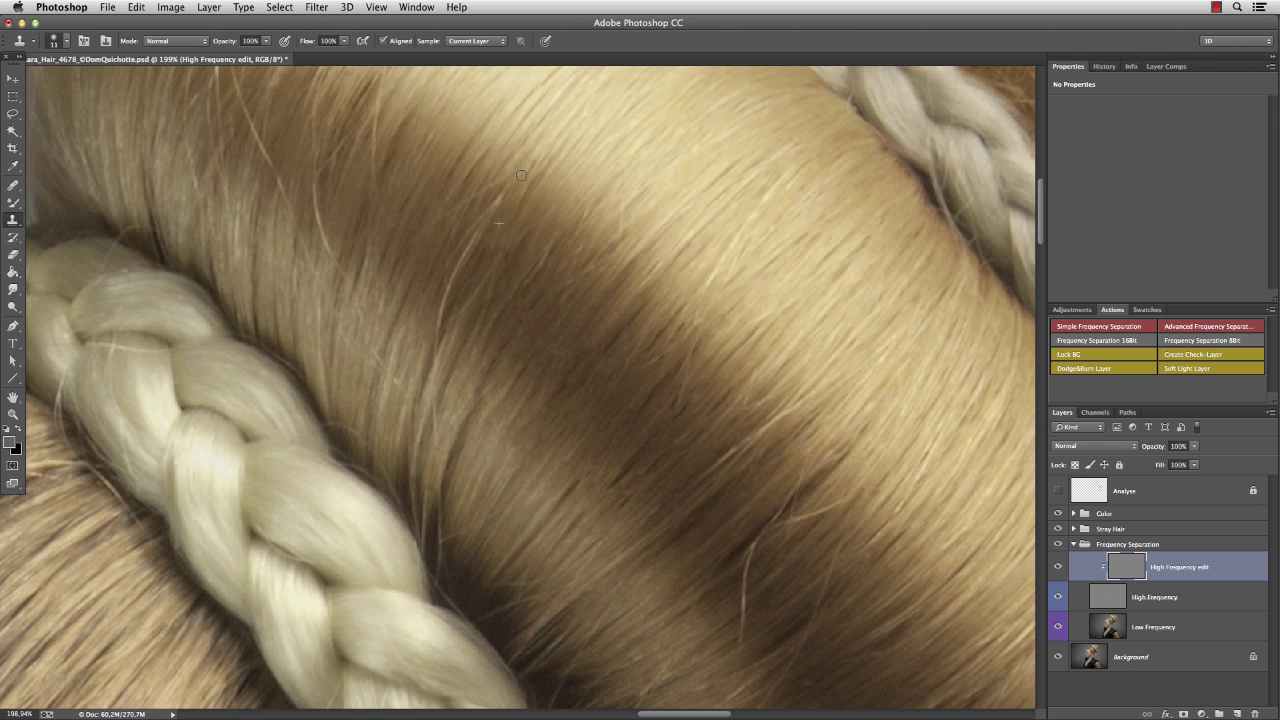
{"action": "left_click_drag", "start_coordinate": [471, 287], "coordinate": [438, 364]}
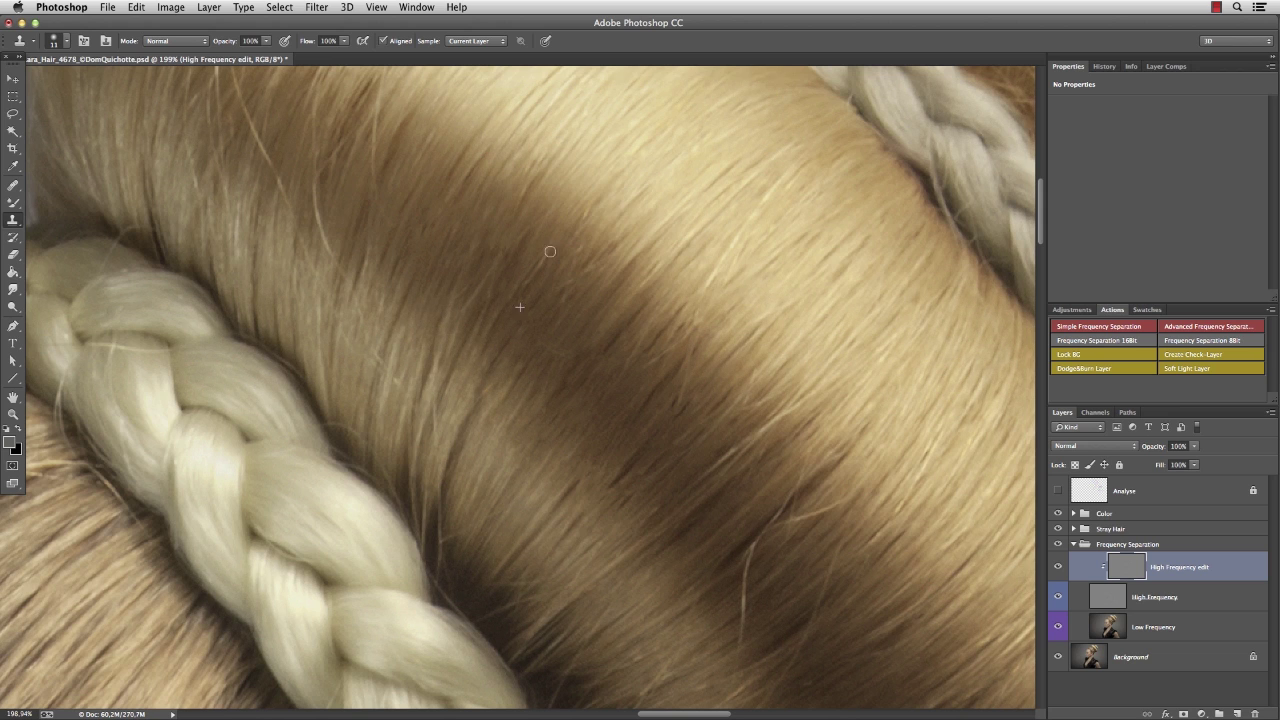
{"action": "left_click_drag", "start_coordinate": [461, 288], "coordinate": [617, 349]}
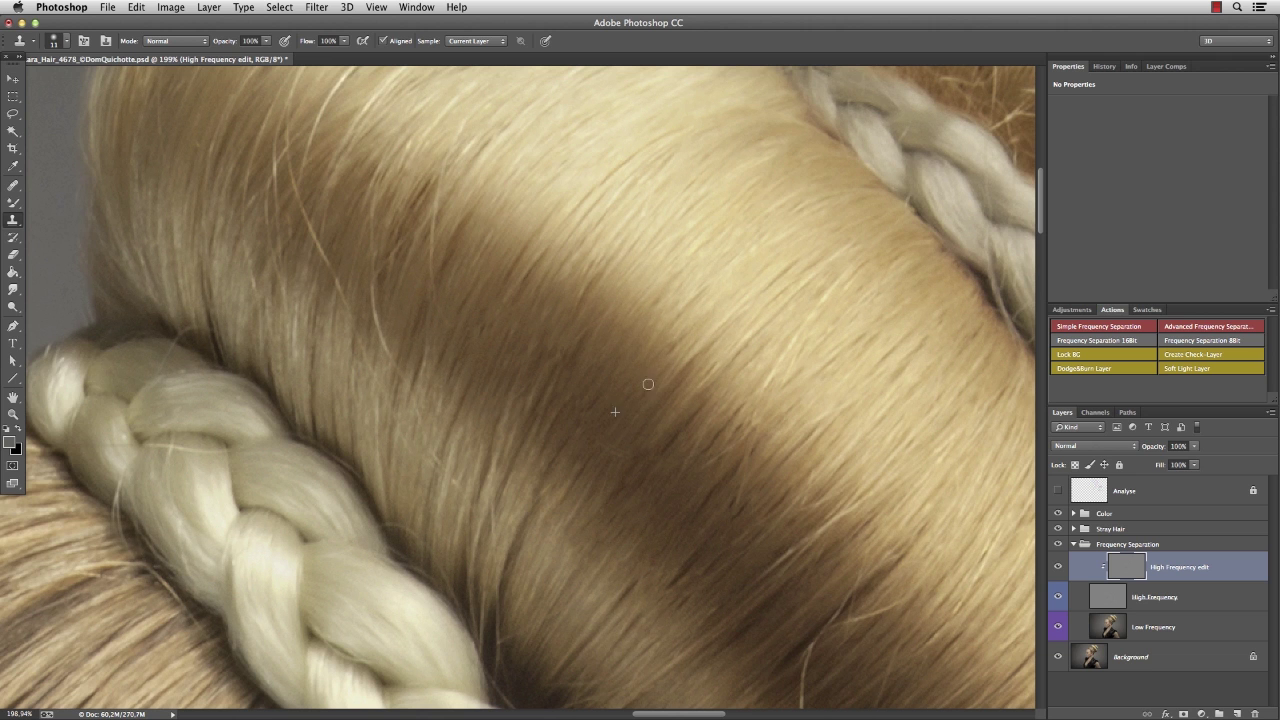
Toggle the High Frequency edit layer to compare the cleaned bun with the original, leaving the layer visible.
{"action": "scroll", "coordinate": [576, 370], "scroll_direction": "down", "scroll_amount": 3}
{"action": "scroll", "coordinate": [610, 394], "scroll_direction": "down", "scroll_amount": 5}
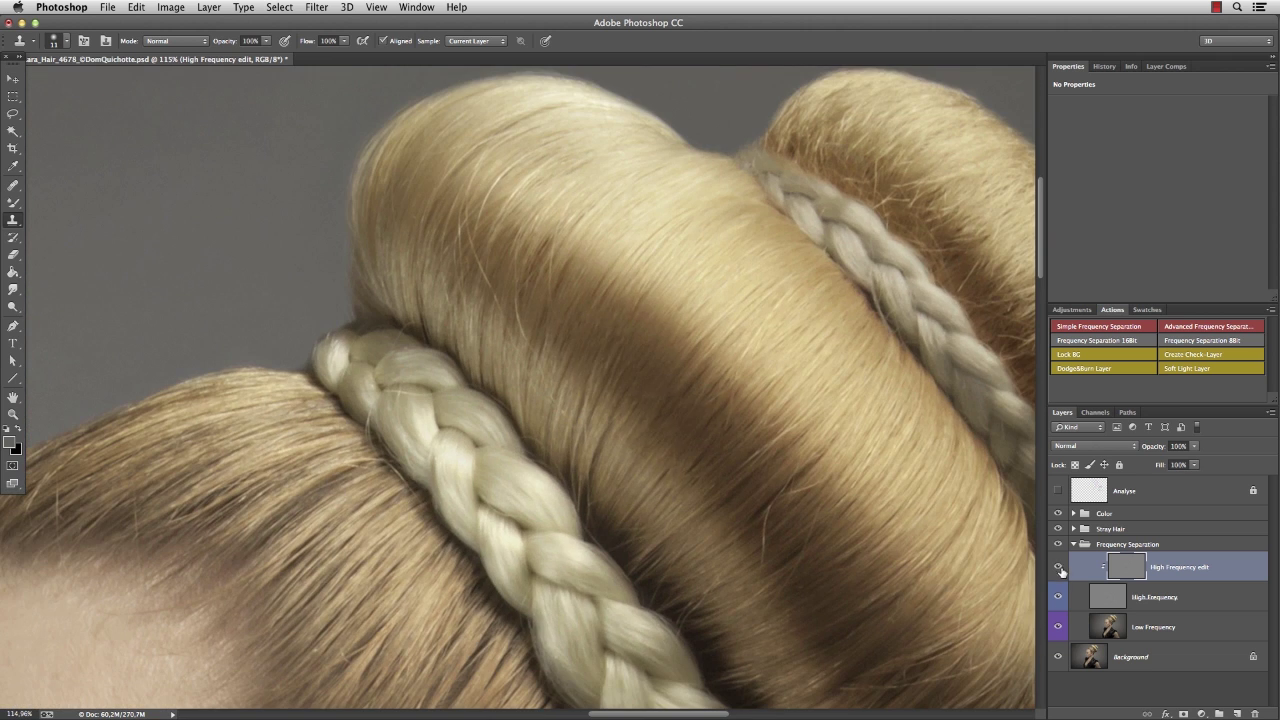
{"action": "left_click", "coordinate": [1058, 567]}
{"action": "left_click", "coordinate": [1058, 567]}
Clone out fine stray hairs and uneven strands on the rounded end of the front bun, above the braid's start.
{"action": "scroll", "coordinate": [540, 356], "scroll_direction": "up", "scroll_amount": 6}
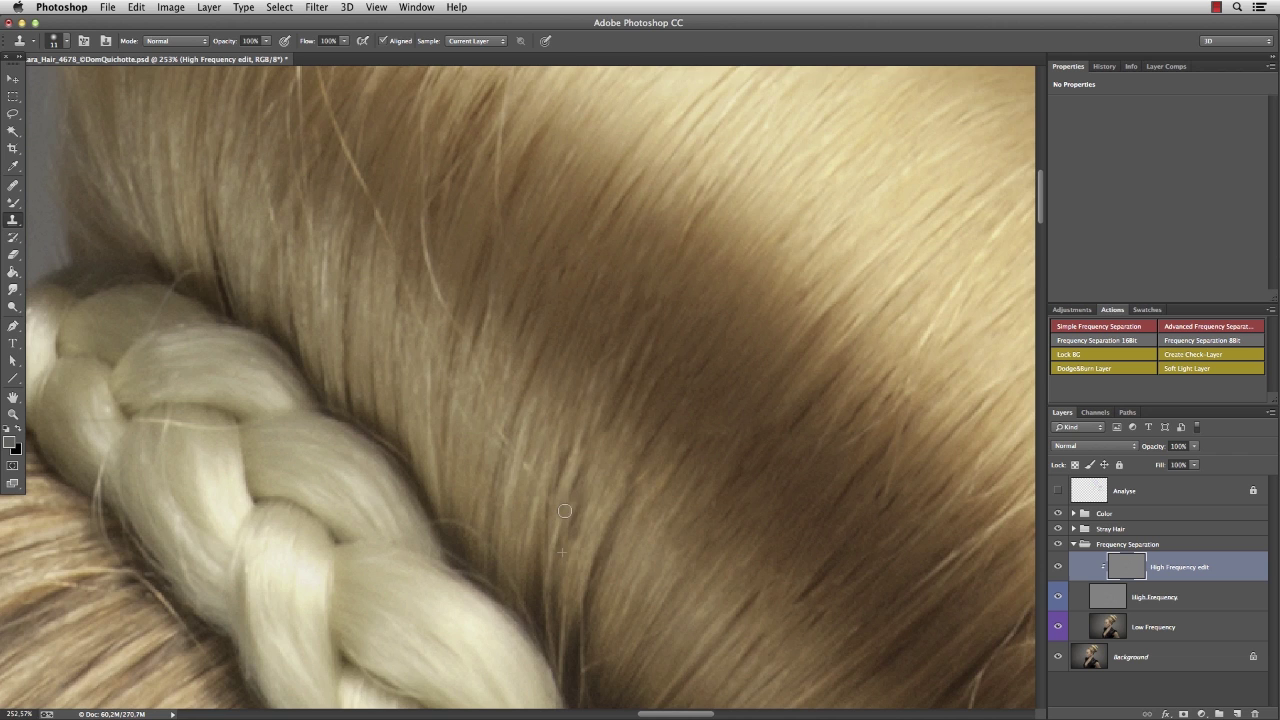
{"action": "scroll", "coordinate": [709, 407], "scroll_direction": "down", "scroll_amount": 4}
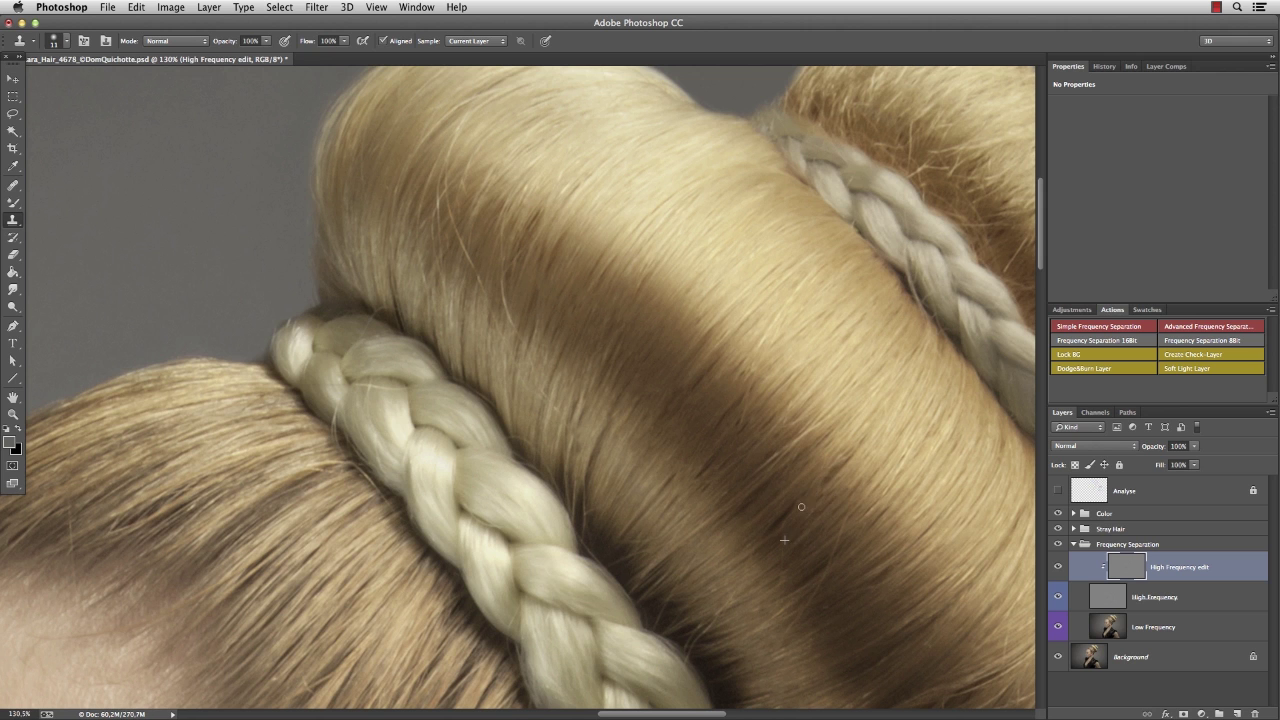
{"action": "scroll", "coordinate": [823, 507], "scroll_direction": "down", "scroll_amount": 5}
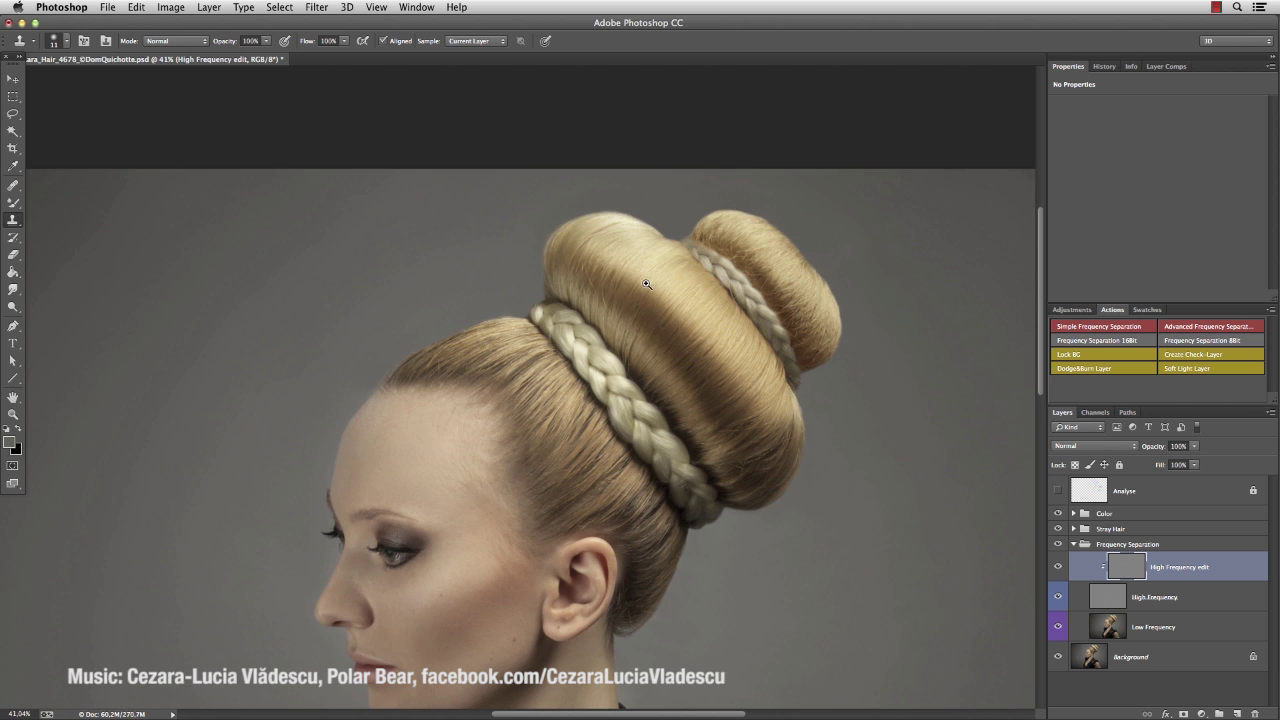
{"action": "mouse_move", "coordinate": [615, 268]}
{"action": "left_mouse_down"}
{"action": "mouse_move", "coordinate": [720, 269]}
{"action": "mouse_move", "coordinate": [666, 231]}
{"action": "mouse_move", "coordinate": [626, 354]}
{"action": "left_mouse_up"}
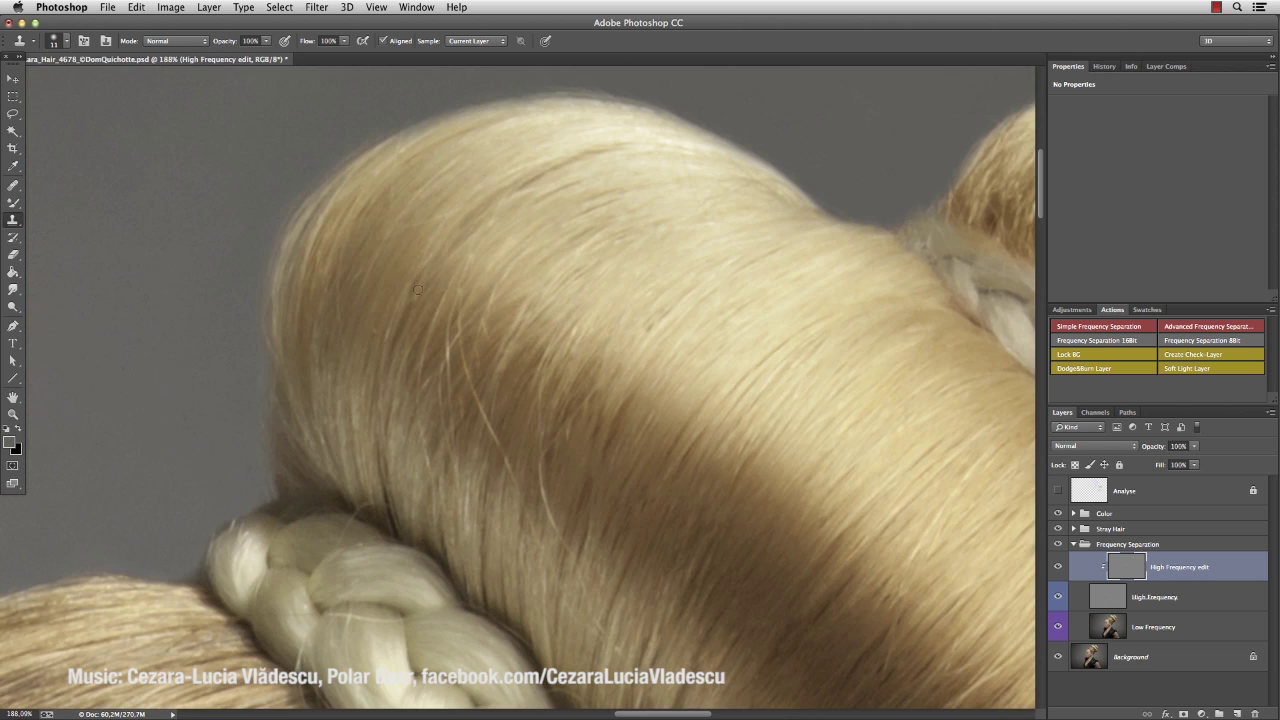
{"action": "left_click_drag", "start_coordinate": [436, 246], "coordinate": [388, 360]}
{"action": "left_click_drag", "start_coordinate": [432, 190], "coordinate": [369, 258]}
{"action": "left_click_drag", "start_coordinate": [376, 400], "coordinate": [366, 516]}
{"action": "left_click_drag", "start_coordinate": [420, 385], "coordinate": [407, 366]}
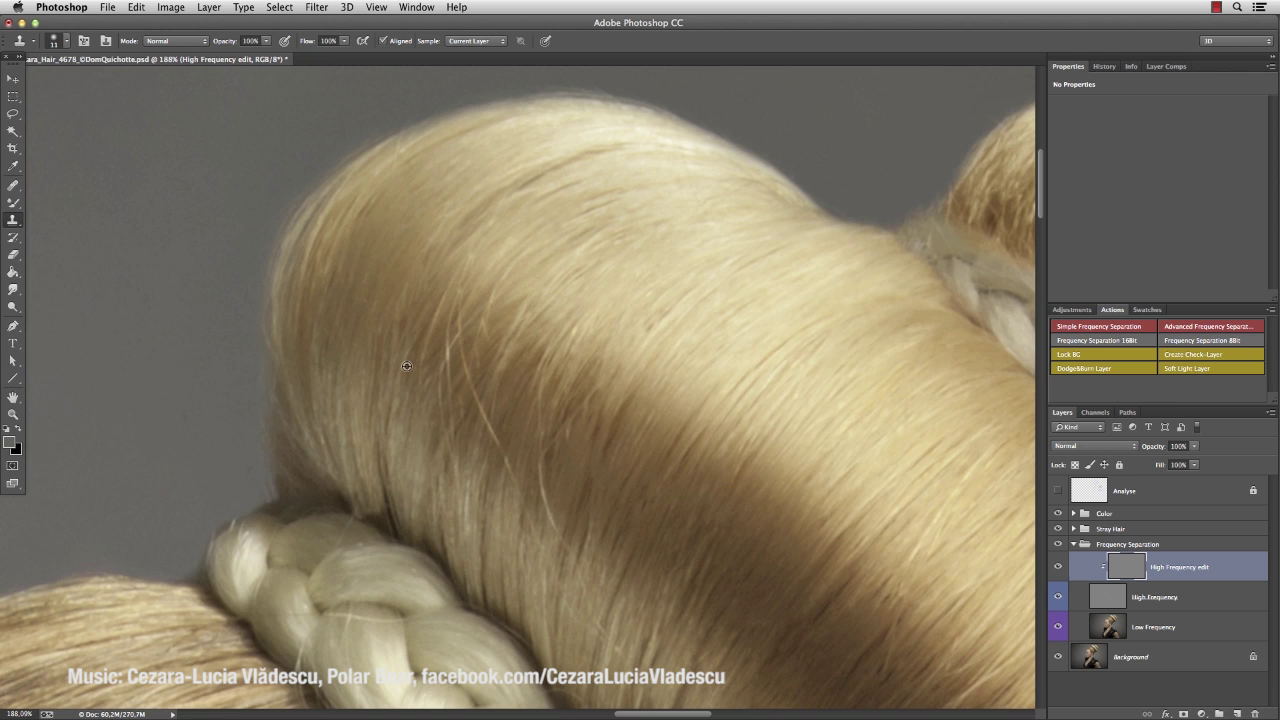
Adjust the clone brush size and remove the long light strands running down the bun toward the braid.
{"action": "key", "text": "bracketright"}
{"action": "left_click_drag", "start_coordinate": [535, 351], "coordinate": [550, 504]}
{"action": "scroll", "coordinate": [550, 504], "scroll_direction": "down", "scroll_amount": 3}
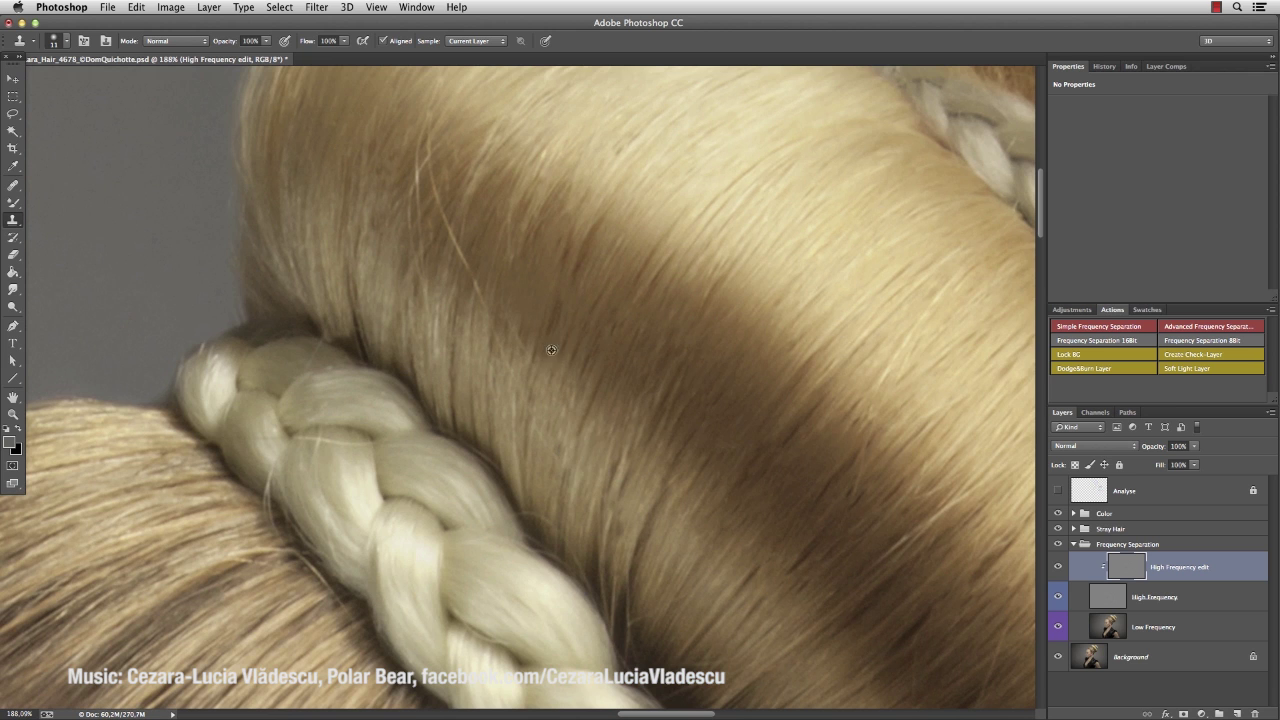
{"action": "scroll", "coordinate": [476, 298], "scroll_direction": "down", "scroll_amount": 3}
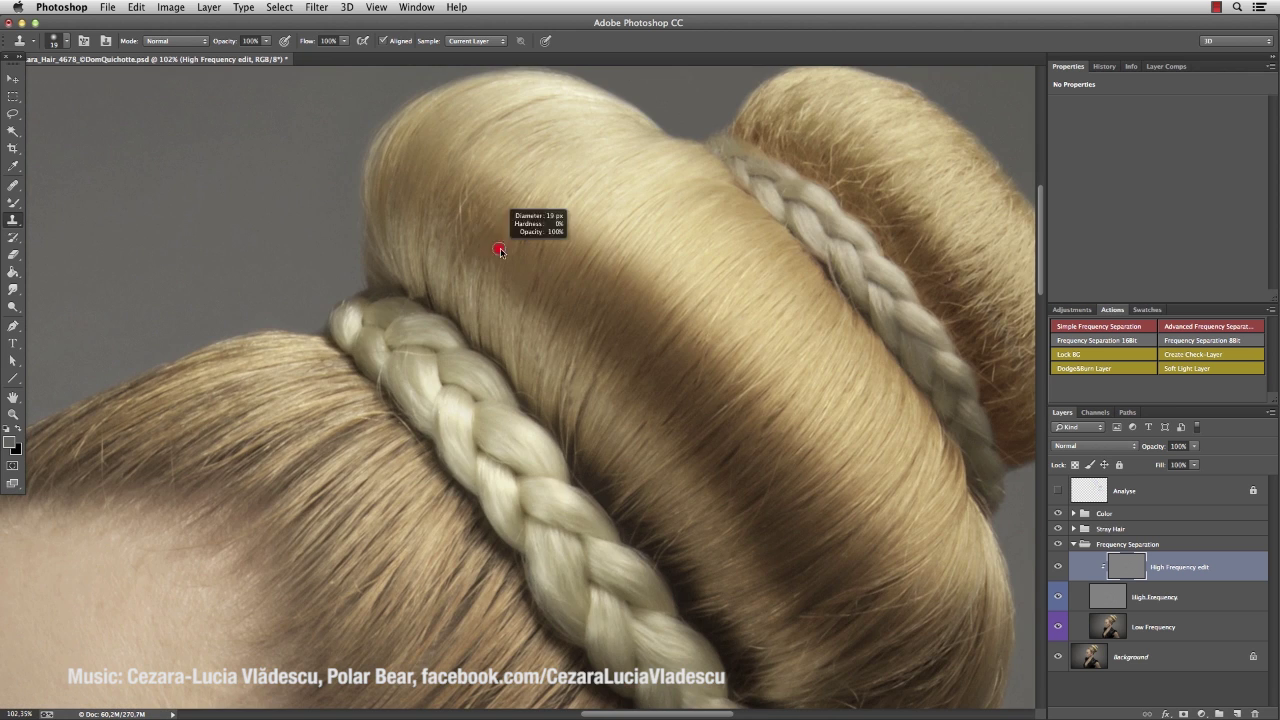
{"action": "scroll", "coordinate": [635, 333], "scroll_direction": "up", "scroll_amount": 3}
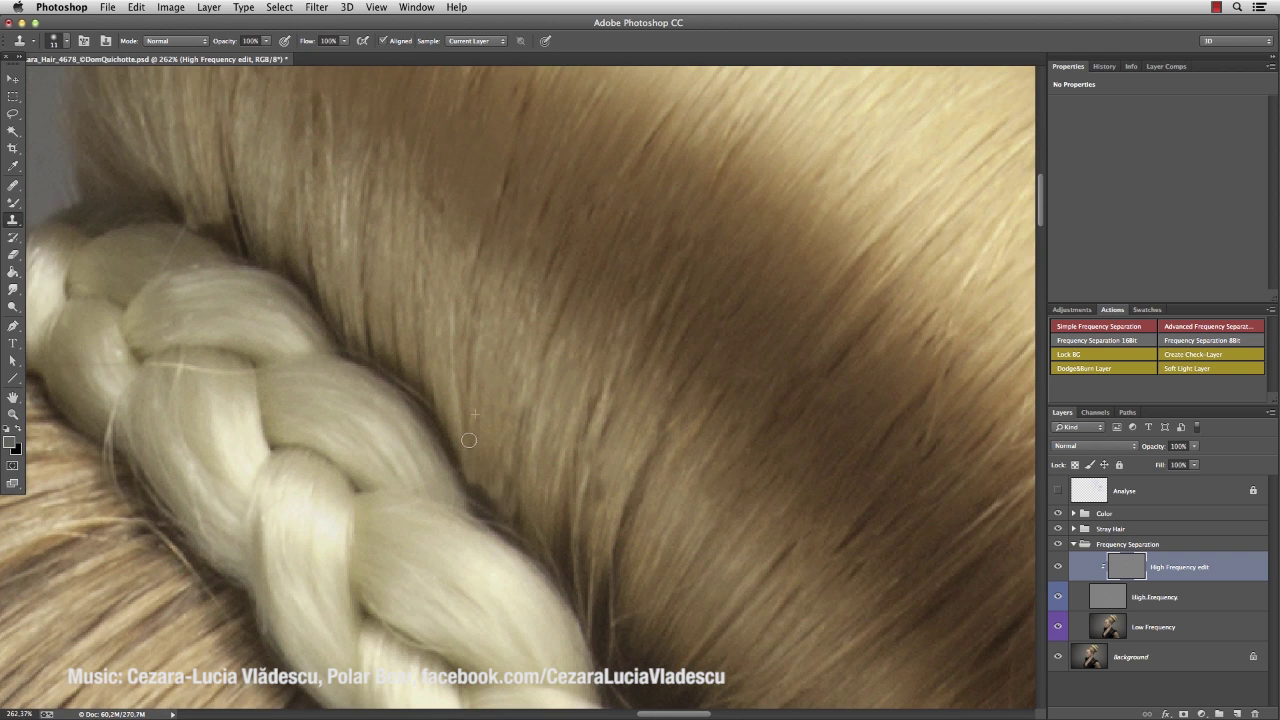
{"action": "scroll", "coordinate": [546, 549], "scroll_direction": "down", "scroll_amount": 3}
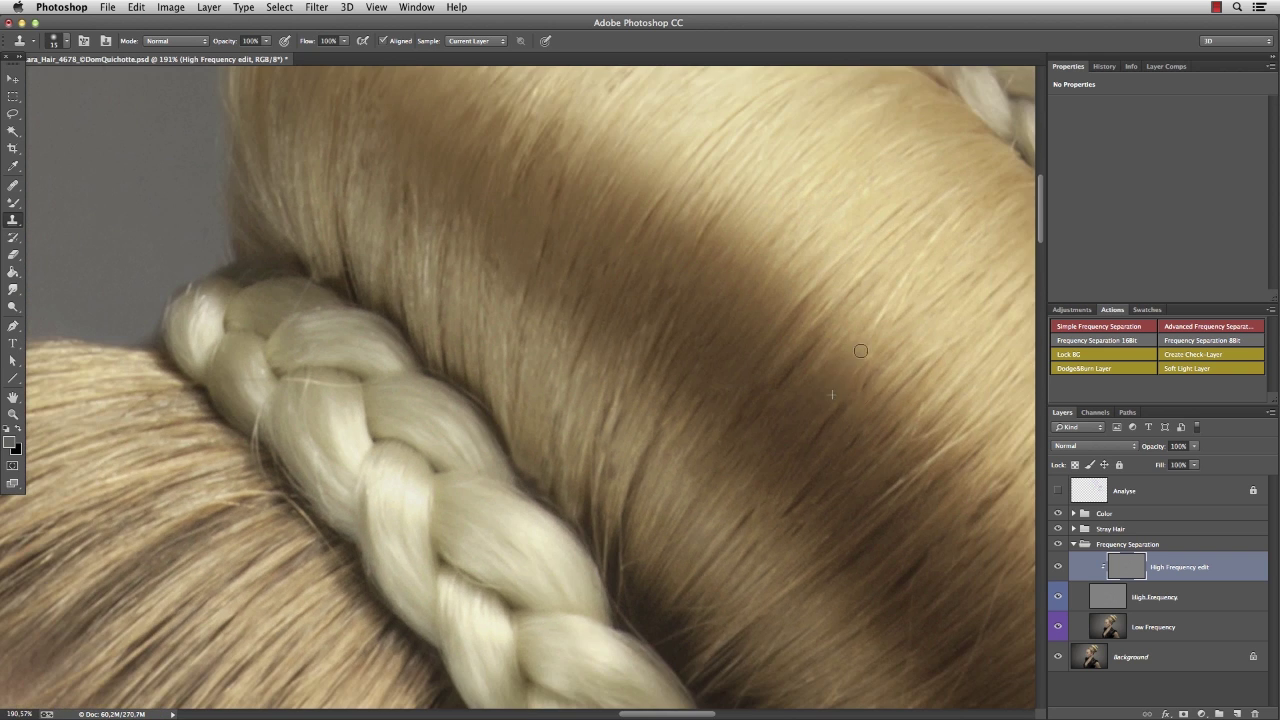
Clone away the loose hairs in the shadow between the braid and the front bun.
{"action": "scroll", "coordinate": [786, 517], "scroll_direction": "up", "scroll_amount": 2}
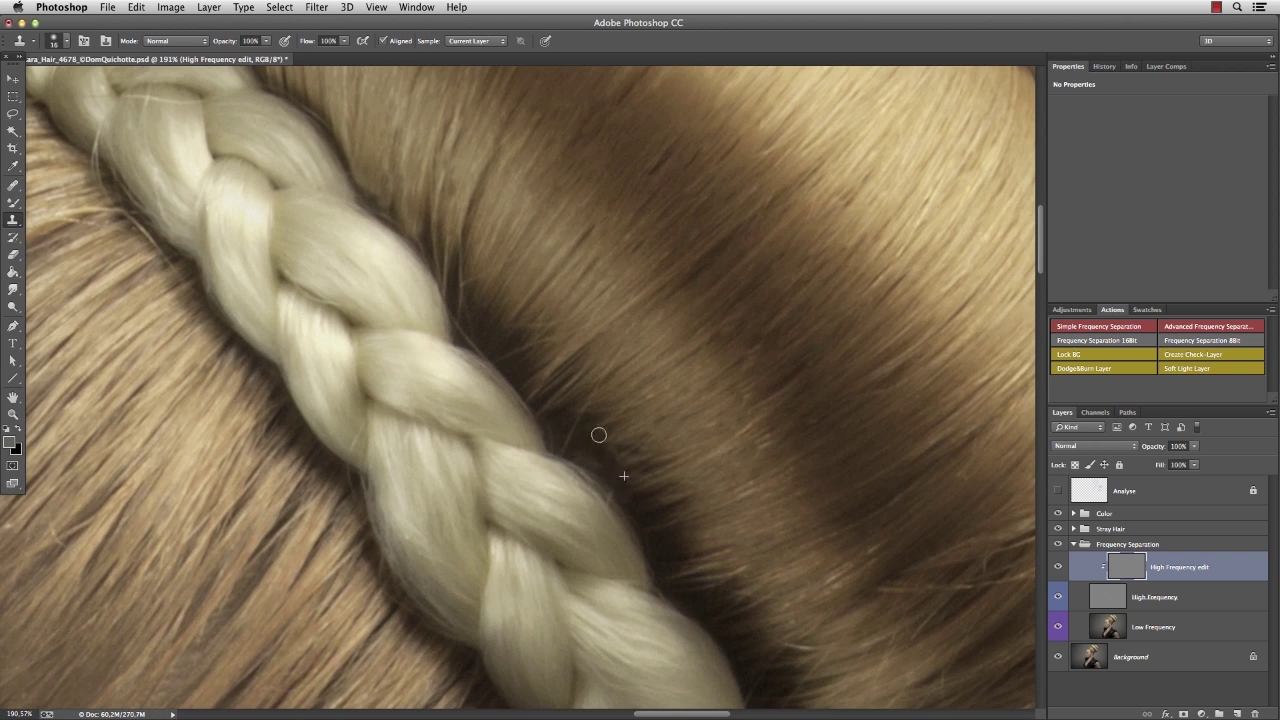
{"action": "scroll", "coordinate": [709, 413], "scroll_direction": "down", "scroll_amount": 1}
{"action": "scroll", "coordinate": [540, 390], "scroll_direction": "down", "scroll_amount": 2}
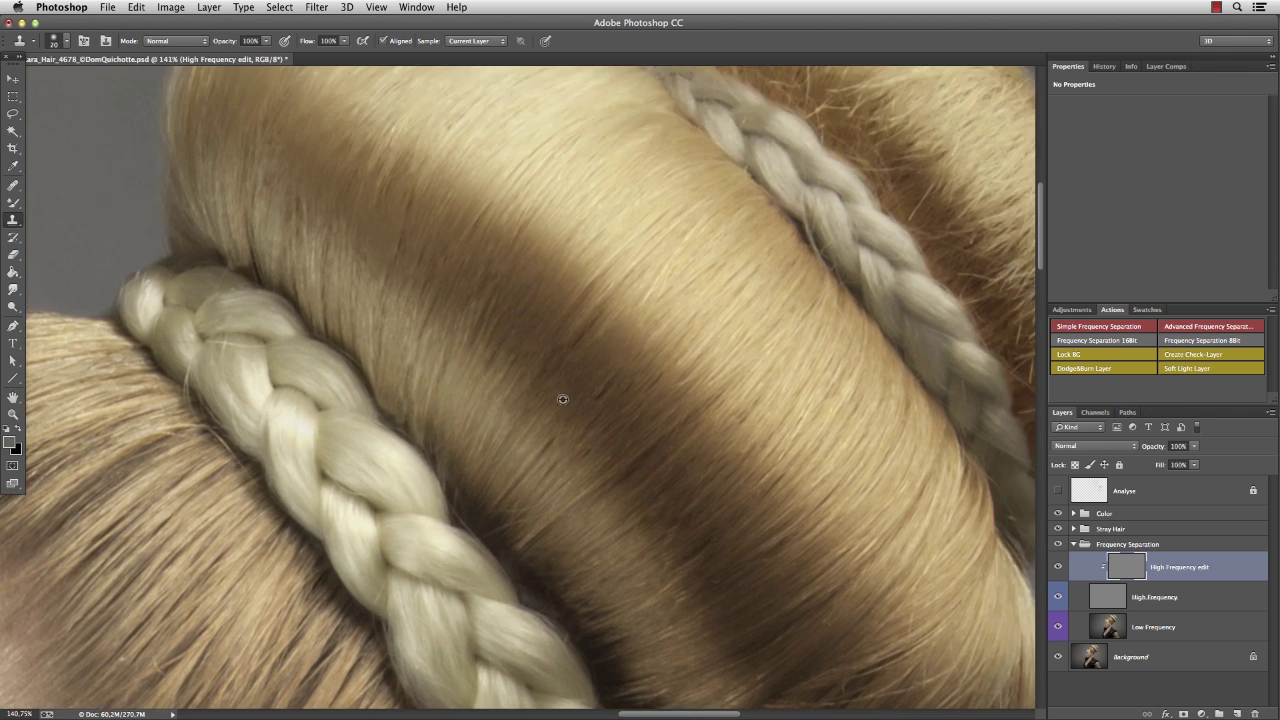
{"action": "left_click_drag", "start_coordinate": [497, 271], "coordinate": [503, 271]}
{"action": "scroll", "coordinate": [453, 240], "scroll_direction": "down", "scroll_amount": 1}
Clone smooth hair texture along the outer edge and rounded end of the front bun to even its strands.
{"action": "scroll", "coordinate": [444, 240], "scroll_direction": "up", "scroll_amount": 3}
{"action": "left_click_drag", "start_coordinate": [353, 438], "coordinate": [353, 375]}
{"action": "left_click_drag", "start_coordinate": [300, 190], "coordinate": [262, 280]}
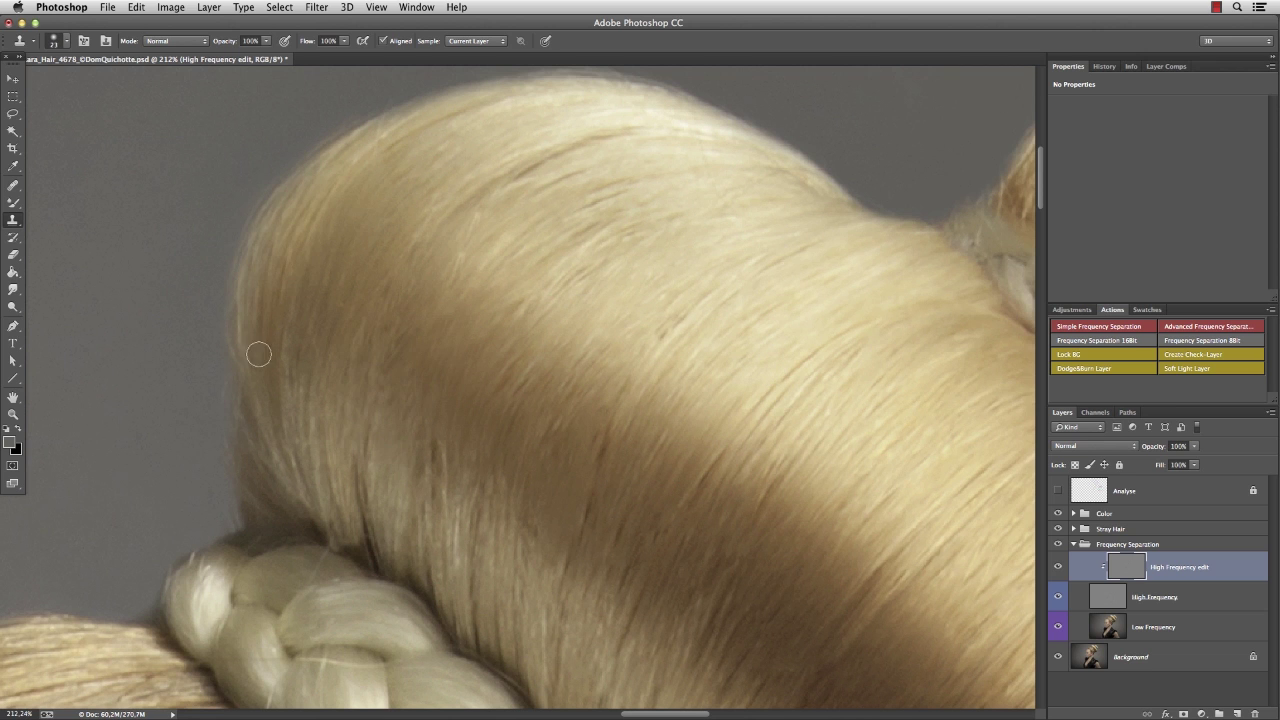
{"action": "left_click", "coordinate": [554, 374], "text": "alt"}
{"action": "mouse_move", "coordinate": [437, 505]}
{"action": "left_mouse_down"}
{"action": "mouse_move", "coordinate": [434, 450]}
{"action": "mouse_move", "coordinate": [427, 469]}
{"action": "left_mouse_up"}
{"action": "left_click_drag", "start_coordinate": [374, 430], "coordinate": [364, 518]}
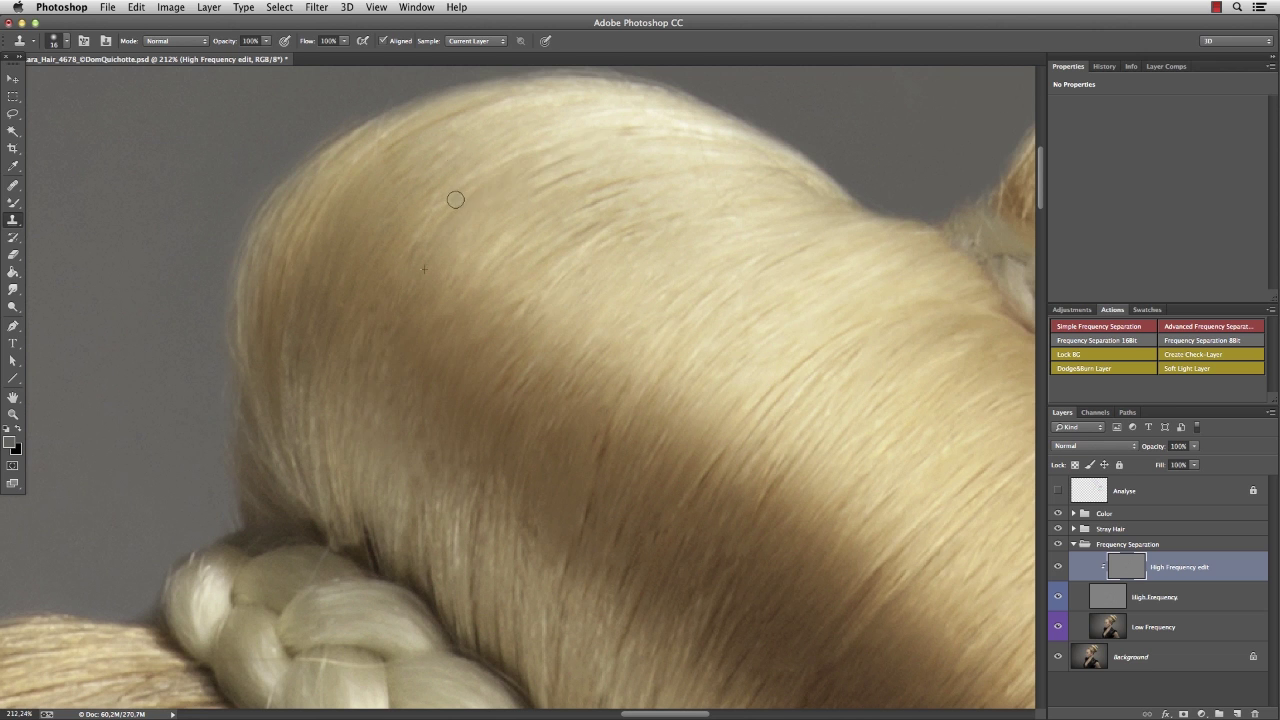
Sample nearby texture and clone over the short light hairs in the shadow beside the lower half of the braid.
{"action": "scroll", "coordinate": [490, 318], "scroll_direction": "down", "scroll_amount": 3}
{"action": "scroll", "coordinate": [791, 509], "scroll_direction": "down", "scroll_amount": 2}
{"action": "scroll", "coordinate": [690, 416], "scroll_direction": "up", "scroll_amount": 3}
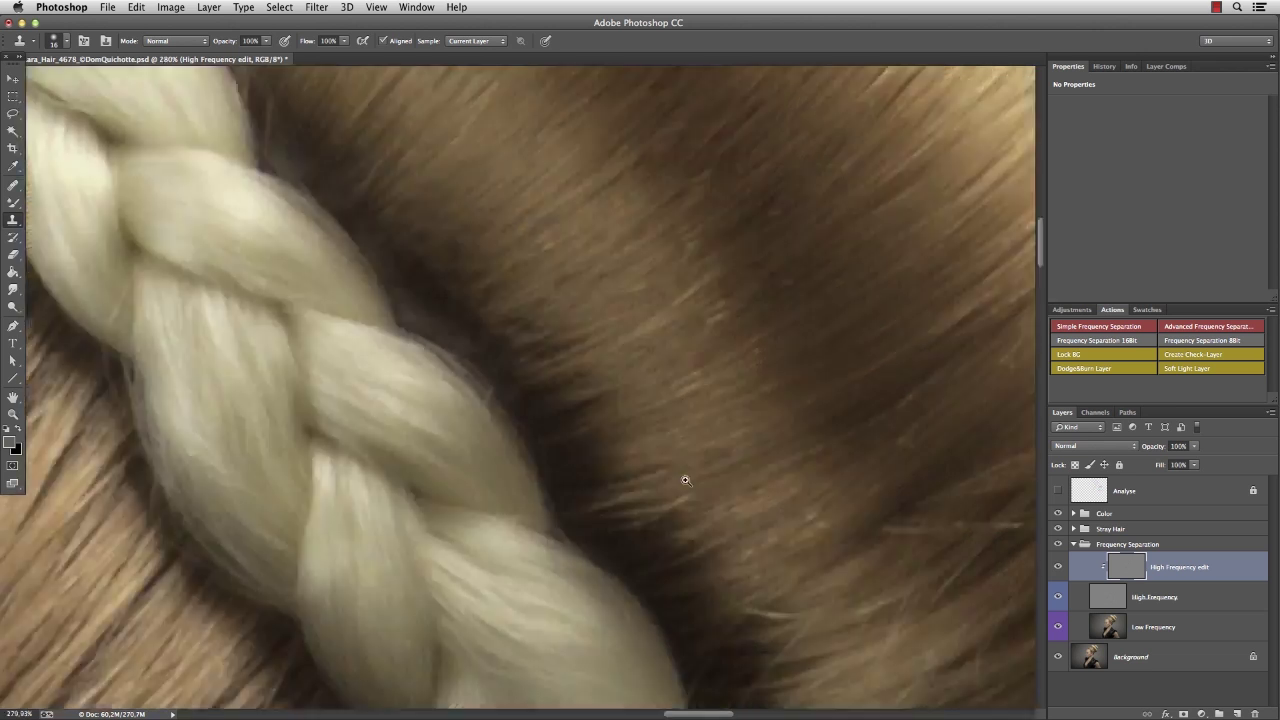
{"action": "left_click", "coordinate": [587, 486], "text": "alt"}
{"action": "left_click", "coordinate": [609, 526]}
Clone out the stray hairs crossing the upper segments of the braid with a small brush, resampling as needed.
{"action": "scroll", "coordinate": [520, 380], "scroll_direction": "up", "scroll_amount": 3}
{"action": "left_click_drag", "start_coordinate": [421, 201], "coordinate": [418, 201]}
{"action": "left_click", "coordinate": [456, 319], "text": "alt"}
{"action": "left_click", "coordinate": [451, 305]}
{"action": "left_click_drag", "start_coordinate": [451, 305], "coordinate": [408, 300]}
{"action": "left_click", "coordinate": [294, 188]}
{"action": "left_click", "coordinate": [452, 207], "text": "alt"}
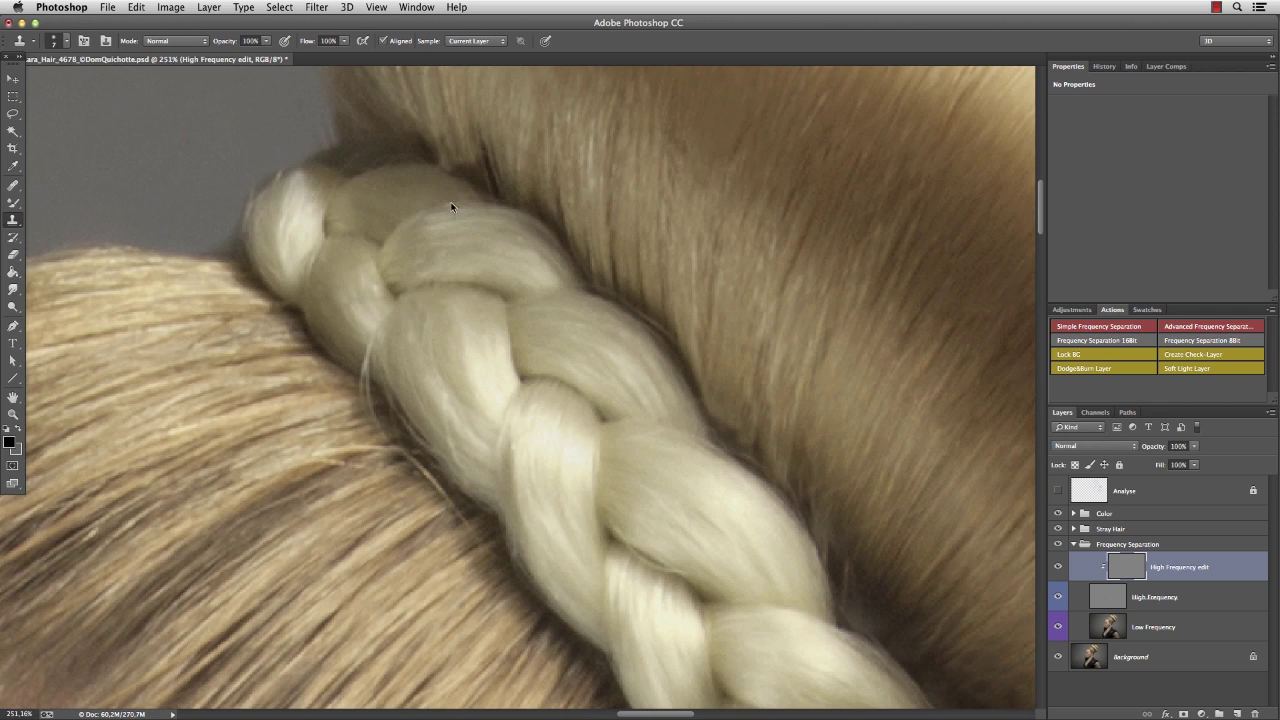
{"action": "left_click", "coordinate": [437, 211]}
{"action": "left_click_drag", "start_coordinate": [634, 386], "coordinate": [545, 660]}
Set the clone brush to 11 px and touch up leftover stray texture on the front bun.
{"action": "scroll", "coordinate": [641, 447], "scroll_direction": "down", "scroll_amount": 2}
{"action": "key", "text": "bracketleft"}
{"action": "scroll", "coordinate": [654, 491], "scroll_direction": "down", "scroll_amount": 3}
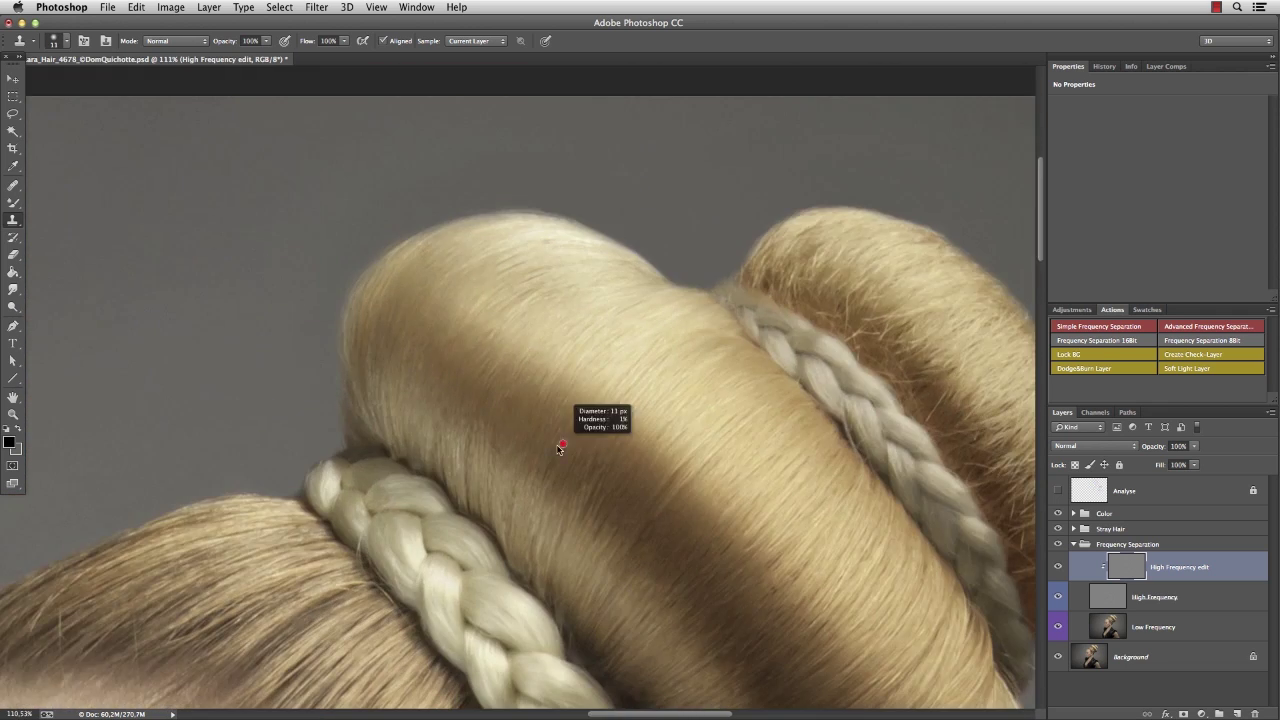
{"action": "scroll", "coordinate": [563, 443], "scroll_direction": "up", "scroll_amount": 3}
{"action": "scroll", "coordinate": [668, 375], "scroll_direction": "down", "scroll_amount": 4}
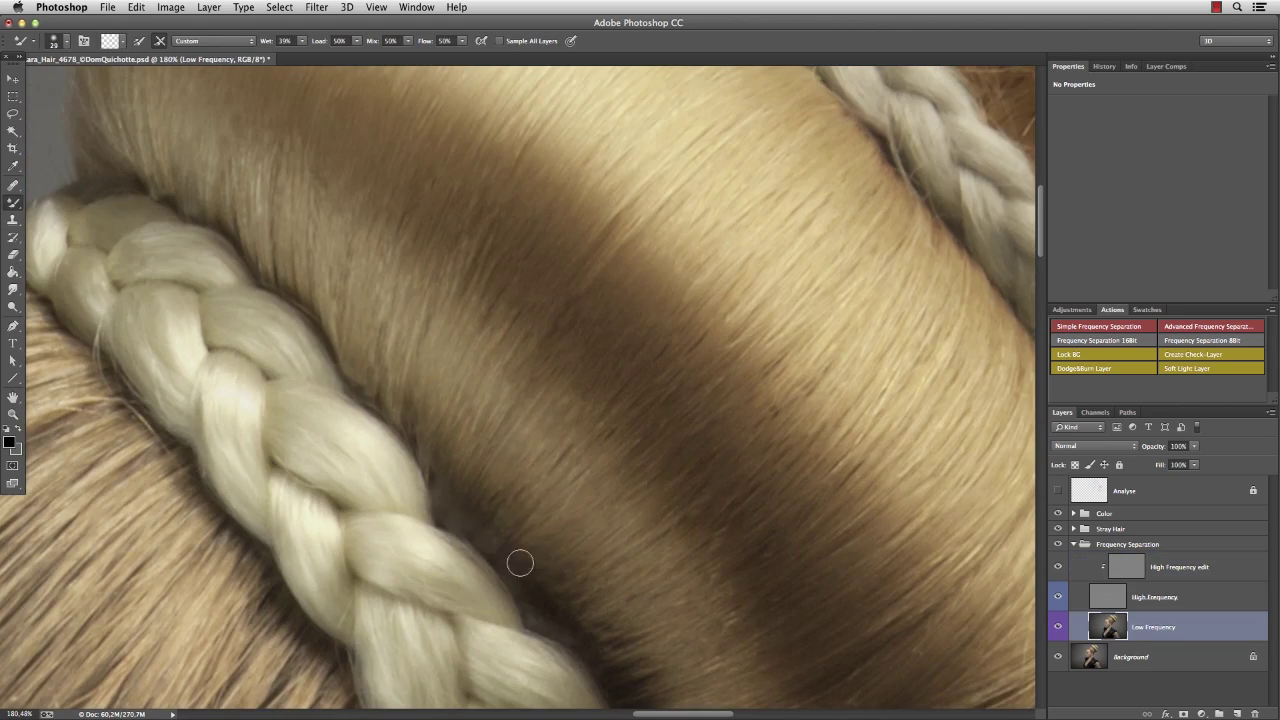
Switch from the Low Frequency layer back to the High Frequency edit layer and activate the Clone Stamp.
{"action": "scroll", "coordinate": [355, 356], "scroll_direction": "down", "scroll_amount": 2}
{"action": "key", "text": "alt+bracketright"}
{"action": "key", "text": "alt+bracketright"}
{"action": "mouse_move", "coordinate": [355, 356]}
{"action": "left_mouse_down"}
{"action": "mouse_move", "coordinate": [580, 329]}
{"action": "mouse_move", "coordinate": [471, 296]}
{"action": "left_mouse_up"}
{"action": "scroll", "coordinate": [580, 329], "scroll_direction": "down", "scroll_amount": 3}
{"action": "scroll", "coordinate": [554, 292], "scroll_direction": "up", "scroll_amount": 4}
{"action": "key", "text": "v"}
{"action": "key", "text": "s"}
{"action": "scroll", "coordinate": [313, 413], "scroll_direction": "up", "scroll_amount": 2}
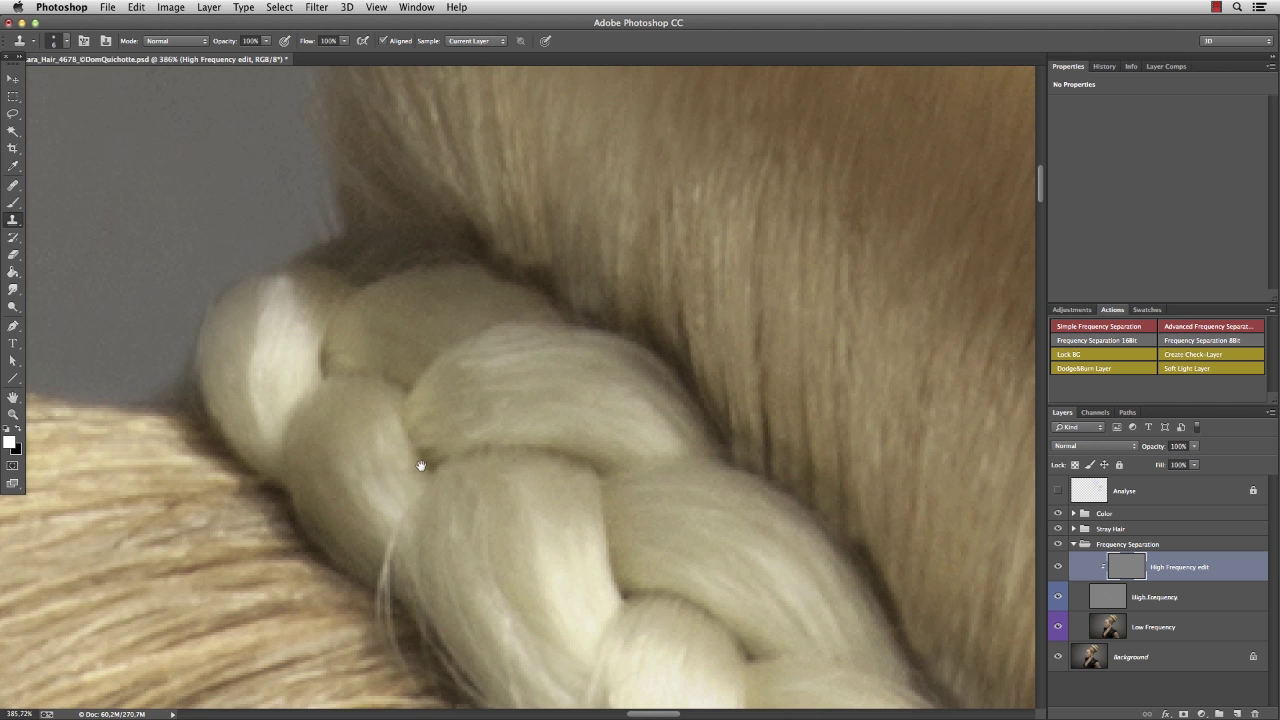
Clone out the loose white strands hanging from the underside of the braid's upper end.
{"action": "left_click_drag", "start_coordinate": [421, 466], "coordinate": [386, 349]}
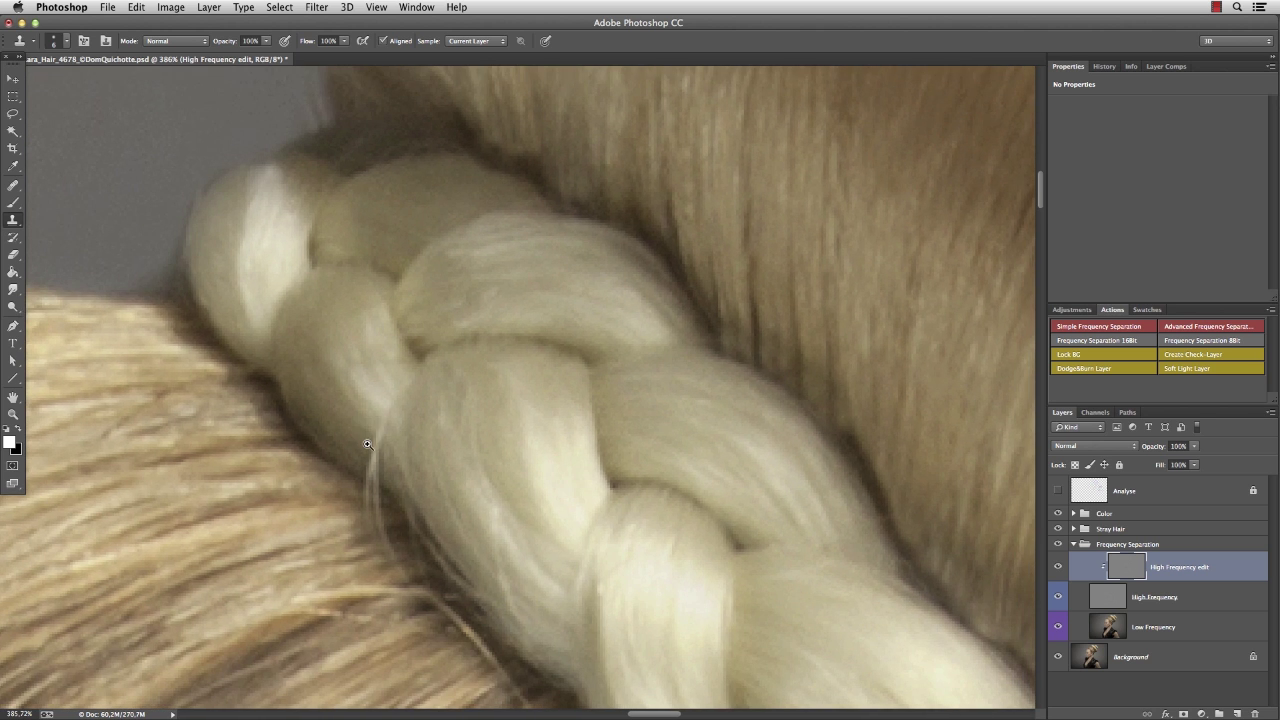
{"action": "scroll", "coordinate": [370, 443], "scroll_direction": "up", "scroll_amount": 2}
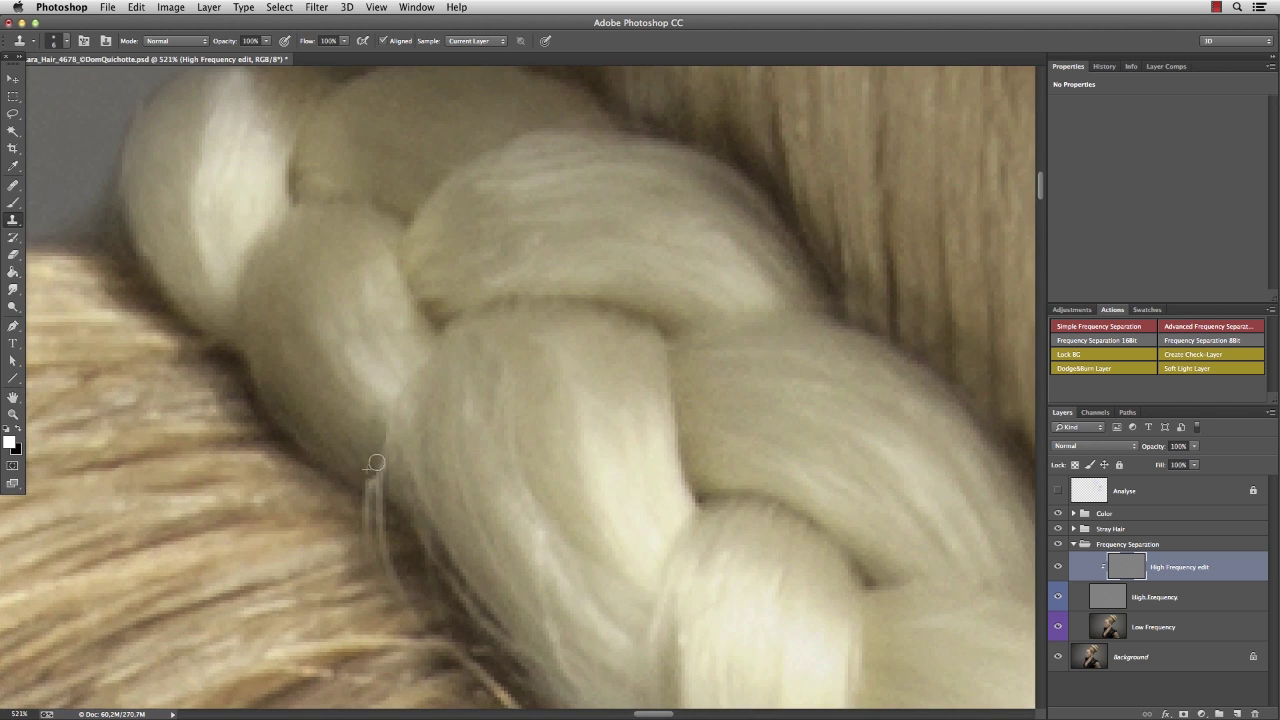
{"action": "mouse_move", "coordinate": [375, 481]}
{"action": "left_mouse_down"}
{"action": "mouse_move", "coordinate": [385, 418]}
{"action": "mouse_move", "coordinate": [377, 493]}
{"action": "left_mouse_up"}
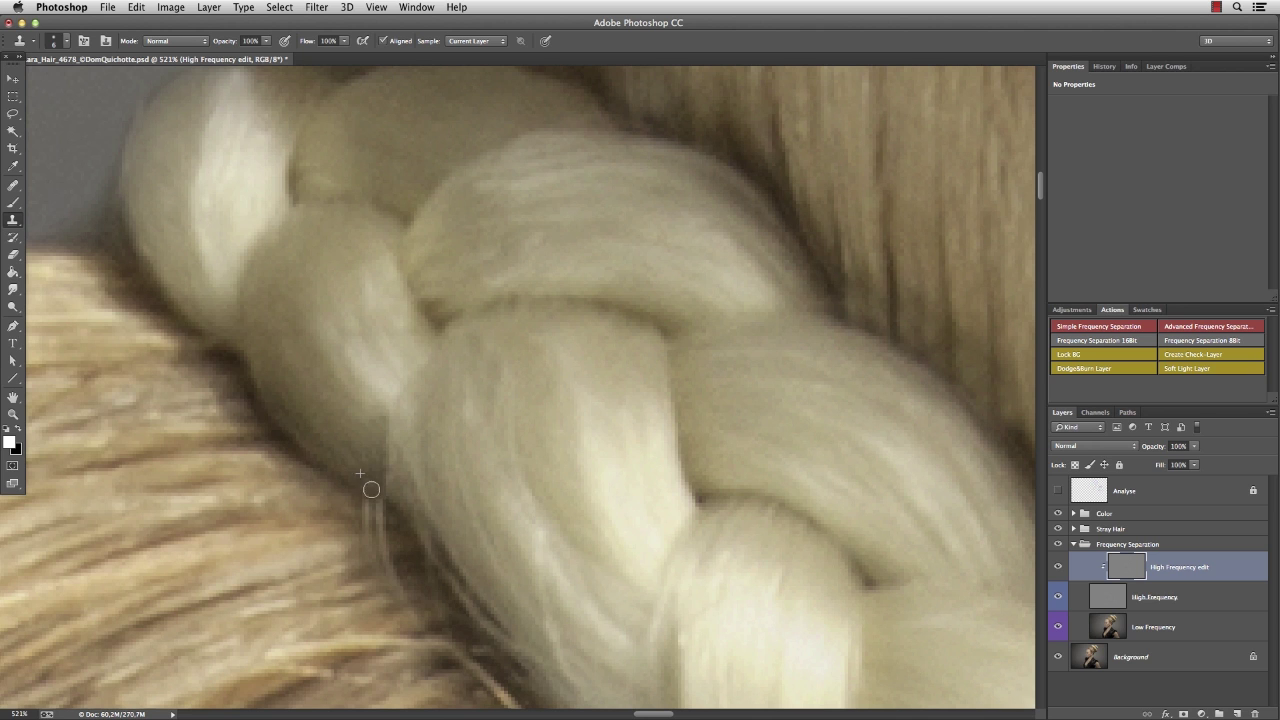
{"action": "scroll", "coordinate": [371, 489], "scroll_direction": "down", "scroll_amount": 3}
{"action": "scroll", "coordinate": [369, 505], "scroll_direction": "up", "scroll_amount": 2}
{"action": "mouse_move", "coordinate": [365, 486]}
{"action": "left_mouse_down"}
{"action": "mouse_move", "coordinate": [376, 520]}
{"action": "mouse_move", "coordinate": [335, 540]}
{"action": "mouse_move", "coordinate": [395, 531]}
{"action": "left_mouse_up"}
{"action": "scroll", "coordinate": [395, 531], "scroll_direction": "down", "scroll_amount": 3}
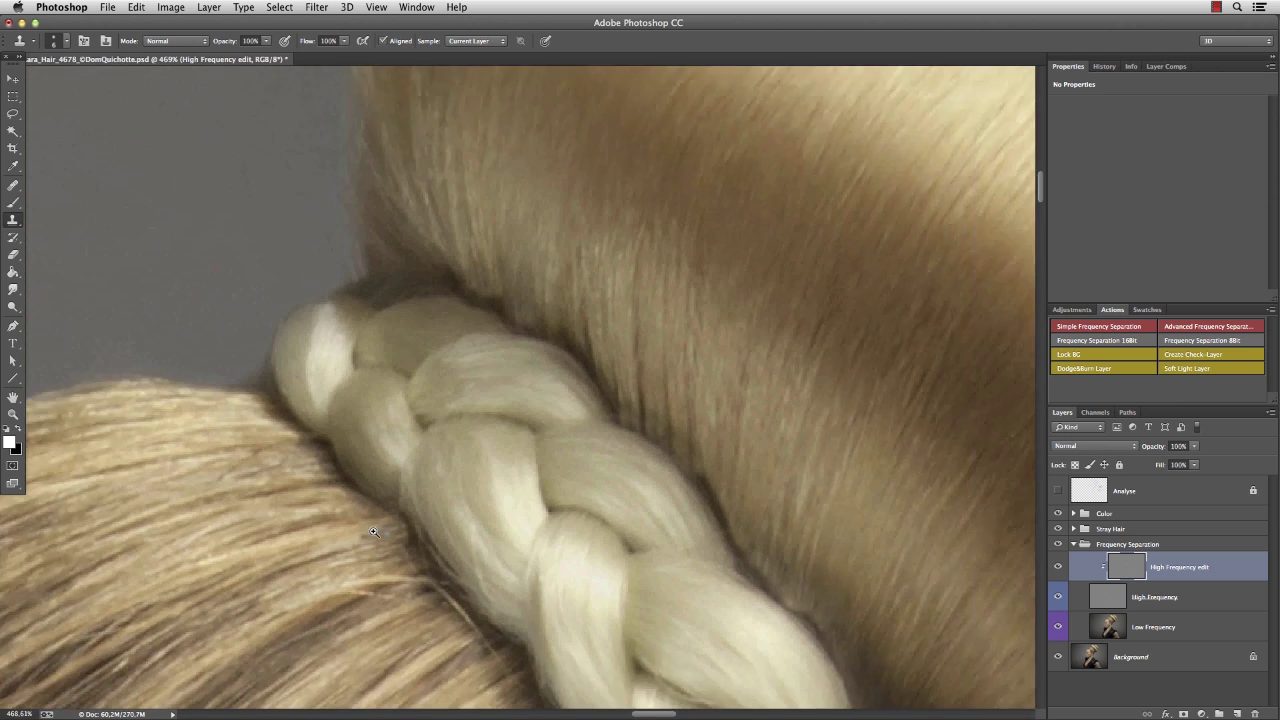
Clone away the remaining fine flyaways on the middle segments of the braid.
{"action": "scroll", "coordinate": [398, 471], "scroll_direction": "up", "scroll_amount": 2}
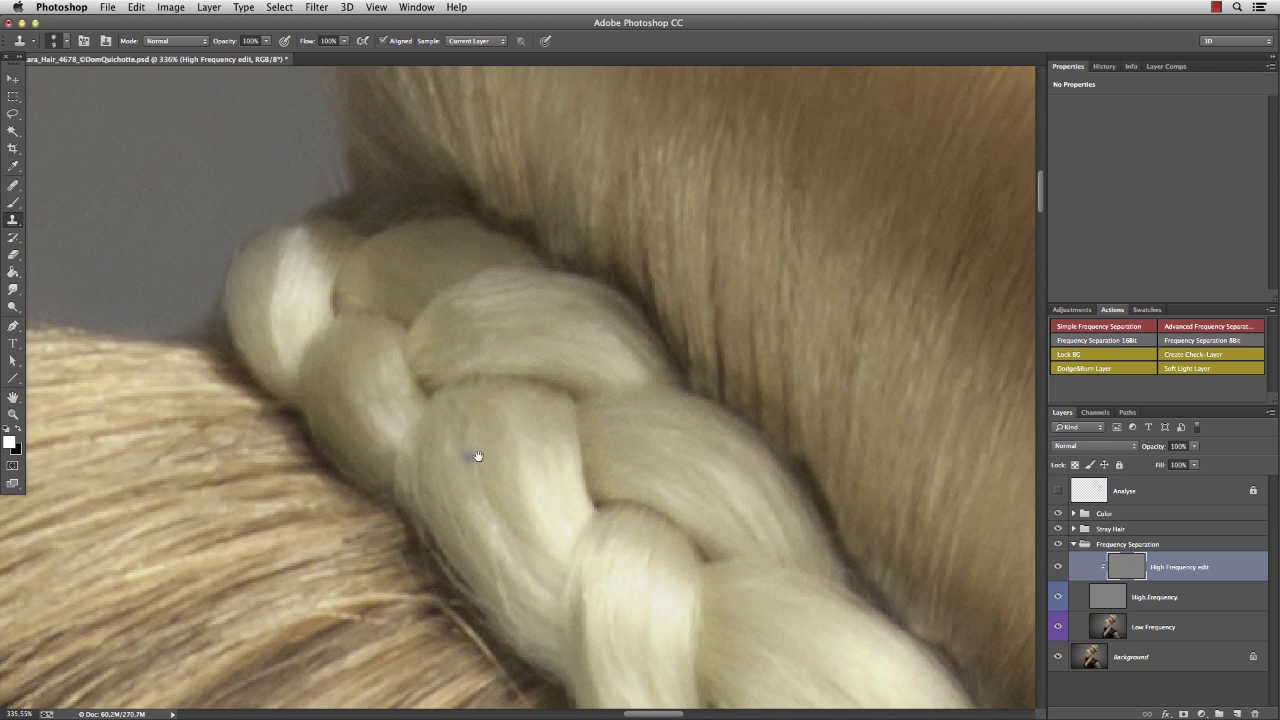
{"action": "scroll", "coordinate": [478, 456], "scroll_direction": "down", "scroll_amount": 2}
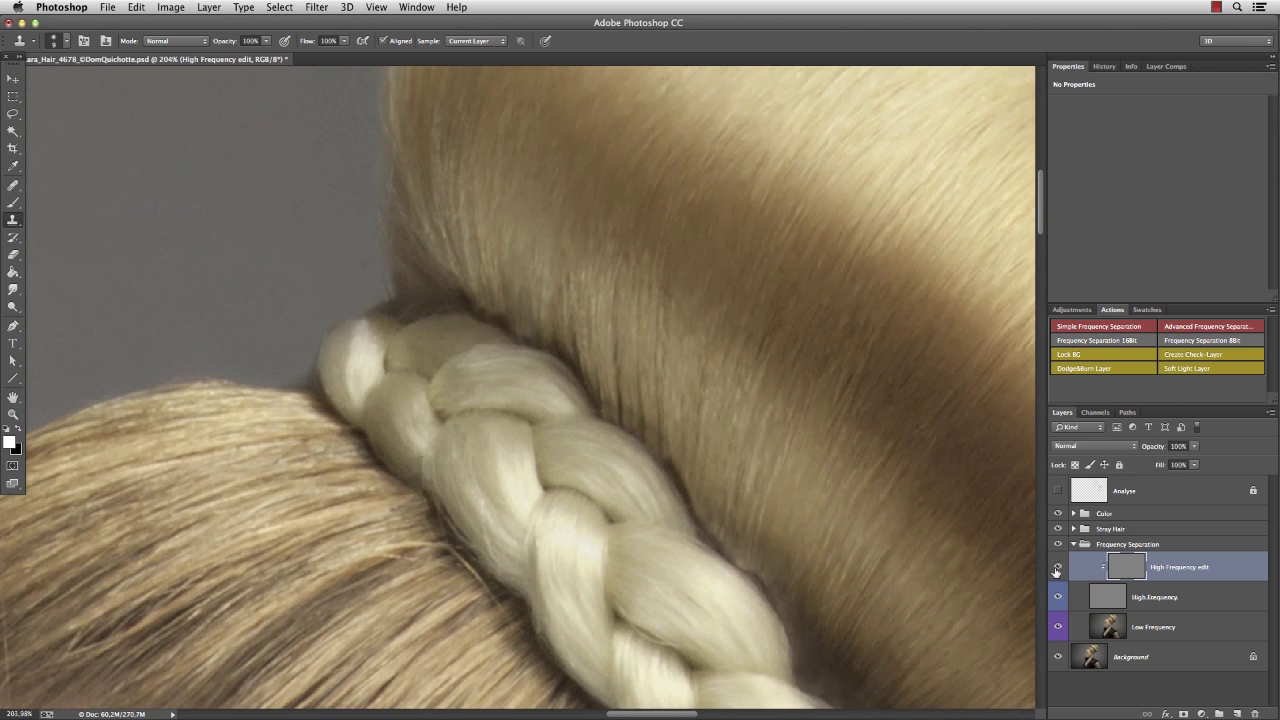
{"action": "left_click_drag", "start_coordinate": [686, 645], "coordinate": [638, 480]}
{"action": "scroll", "coordinate": [638, 480], "scroll_direction": "up", "scroll_amount": 2}
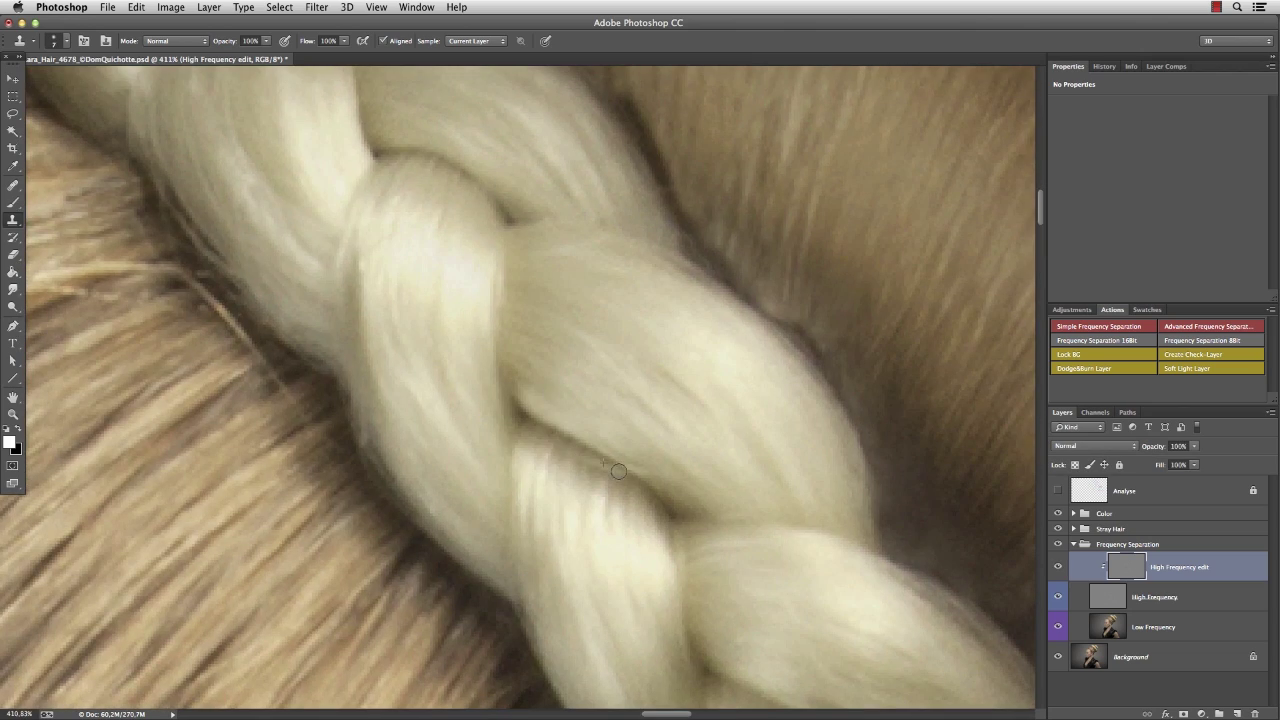
{"action": "scroll", "coordinate": [657, 520], "scroll_direction": "down", "scroll_amount": 3}
{"action": "scroll", "coordinate": [645, 519], "scroll_direction": "up", "scroll_amount": 2}
{"action": "scroll", "coordinate": [526, 509], "scroll_direction": "down", "scroll_amount": 2}
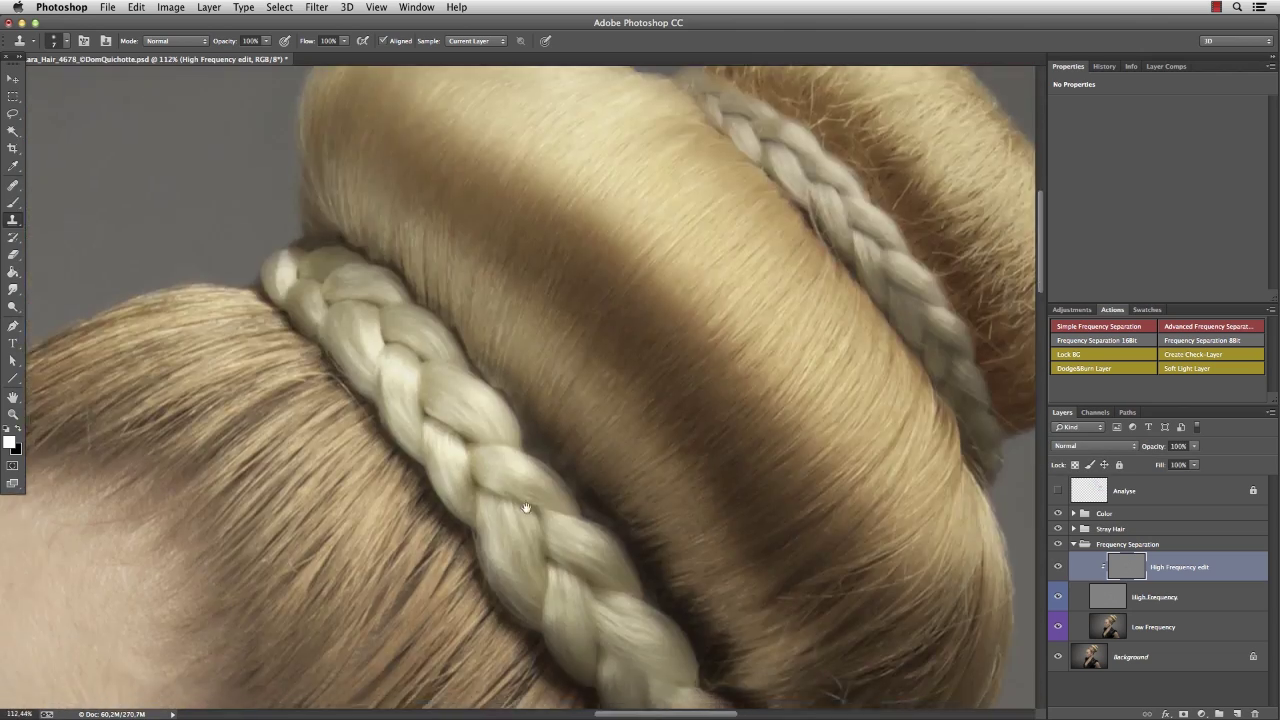
Enlarge the clone brush to about 11 px and cover the light stray strands along the braid's edge beside the swept-back hair.
{"action": "scroll", "coordinate": [526, 509], "scroll_direction": "up", "scroll_amount": 3}
{"action": "key", "text": "bracketright"}
{"action": "key", "text": "bracketright"}
{"action": "key", "text": "bracketright"}
{"action": "key", "text": "bracketright"}
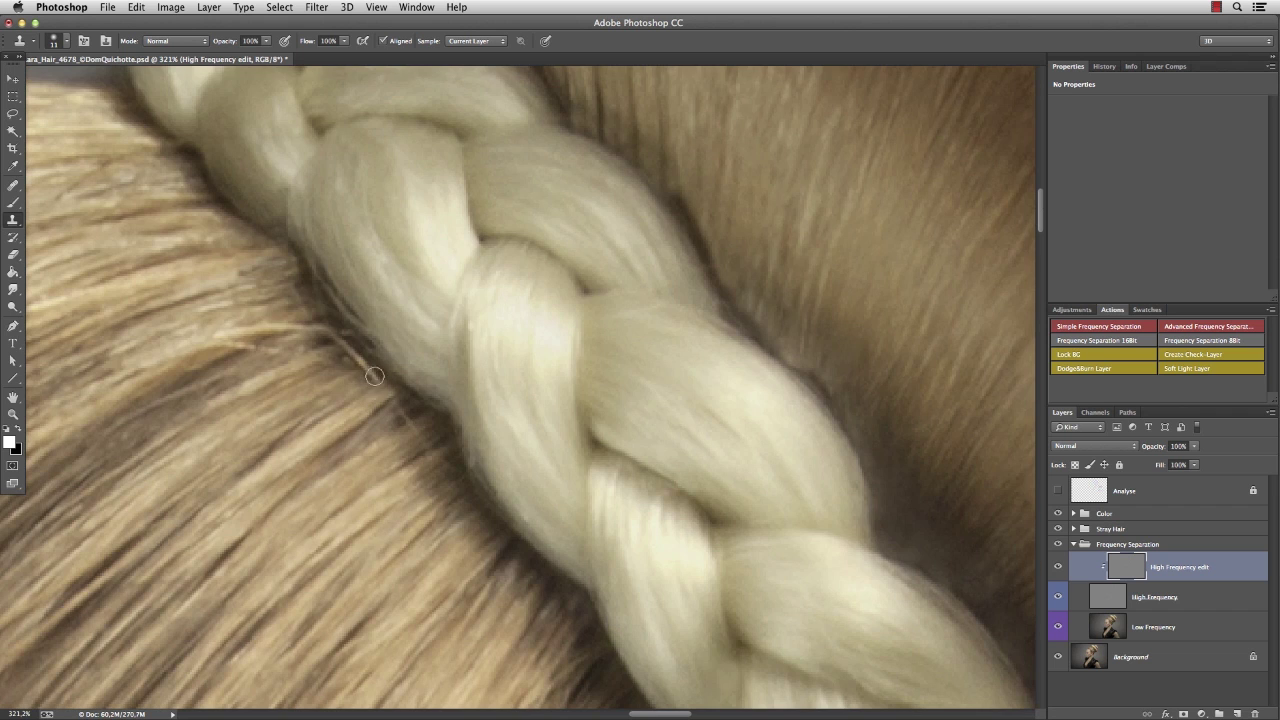
{"action": "left_click", "coordinate": [236, 368], "text": "alt"}
{"action": "left_click_drag", "start_coordinate": [330, 420], "coordinate": [410, 460]}
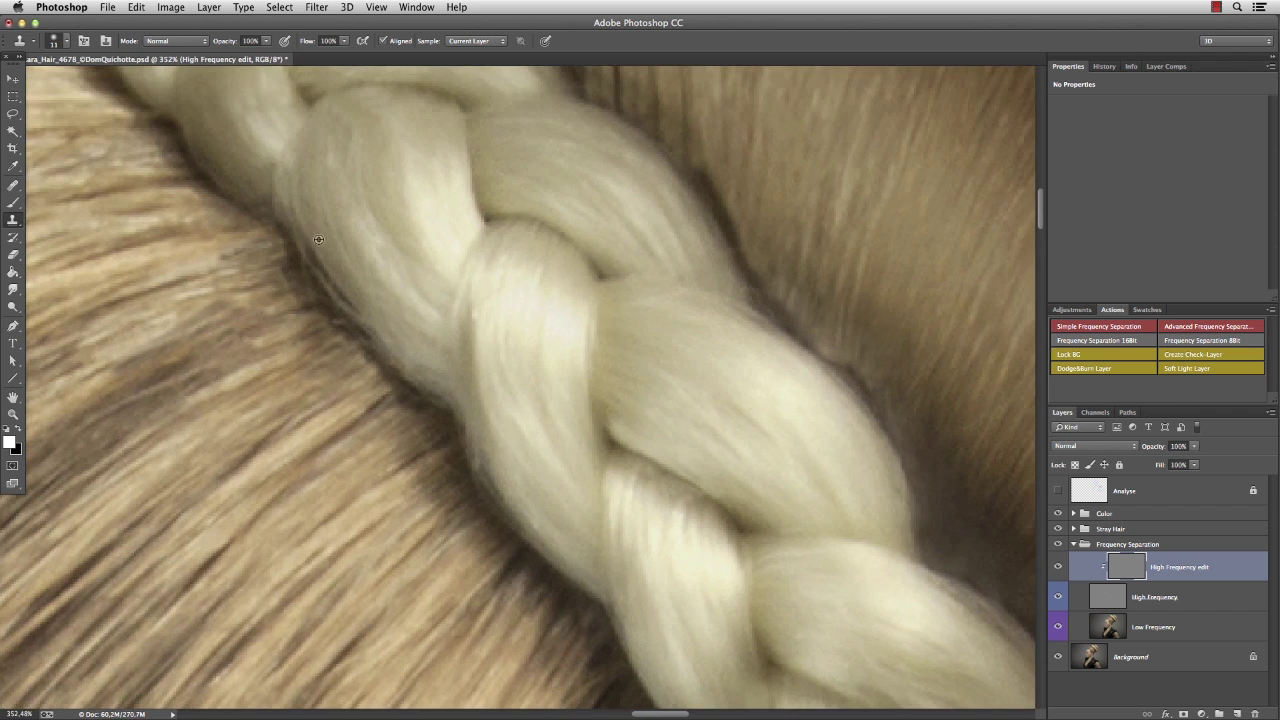
{"action": "left_click_drag", "start_coordinate": [350, 302], "coordinate": [300, 210]}
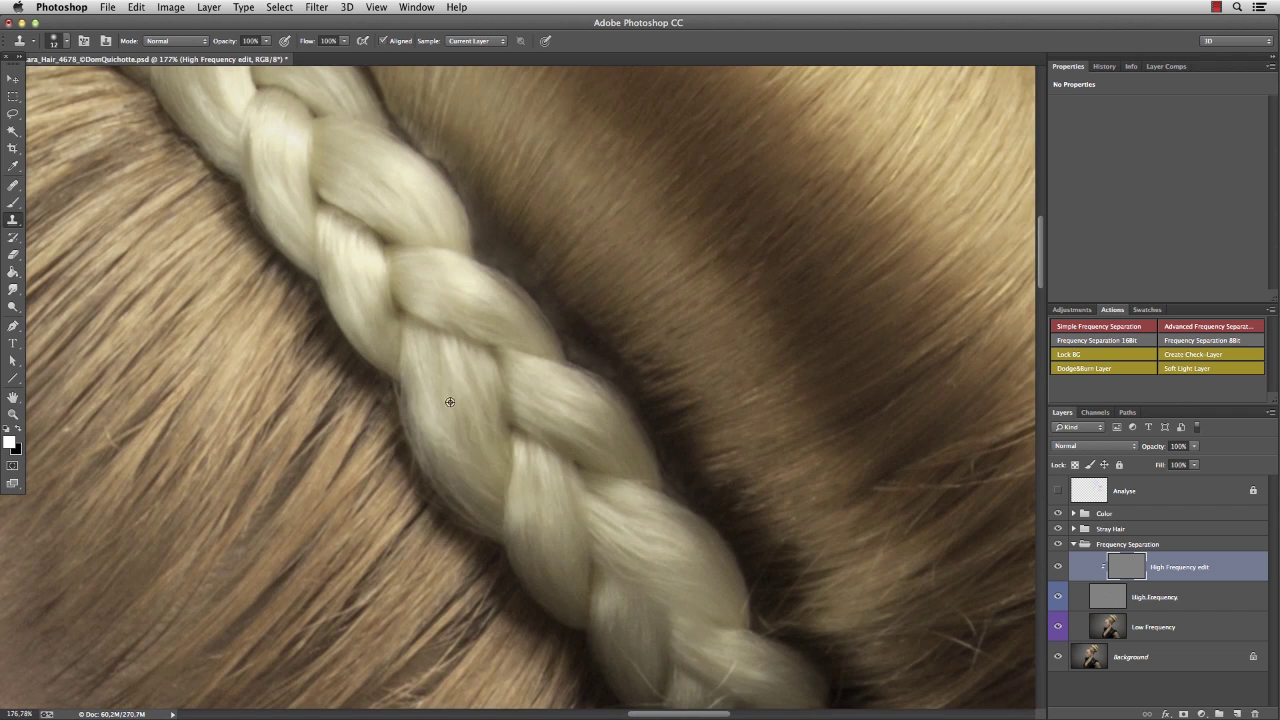
{"action": "left_click", "coordinate": [421, 418], "text": "alt"}
{"action": "left_click", "coordinate": [405, 380]}
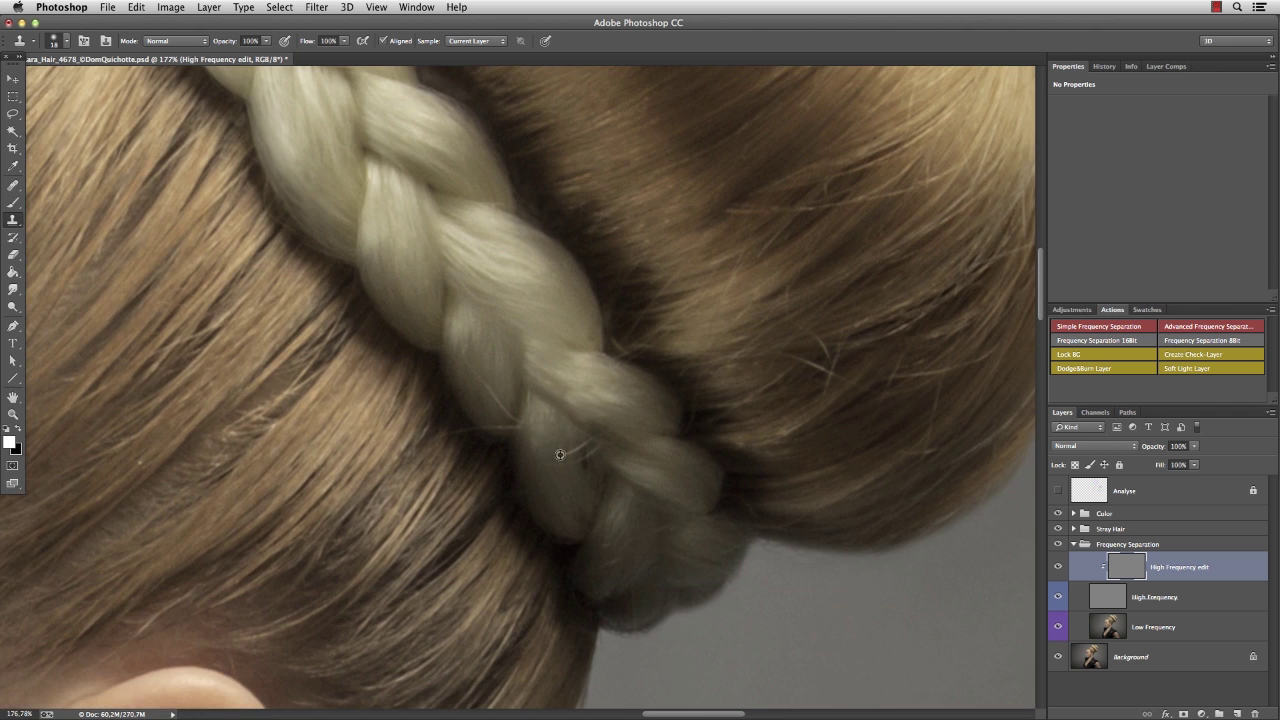
Compare the cleaned braid with and without the High Frequency edit layer, both close up and from further away.
{"action": "scroll", "coordinate": [582, 500], "scroll_direction": "up", "scroll_amount": 1}
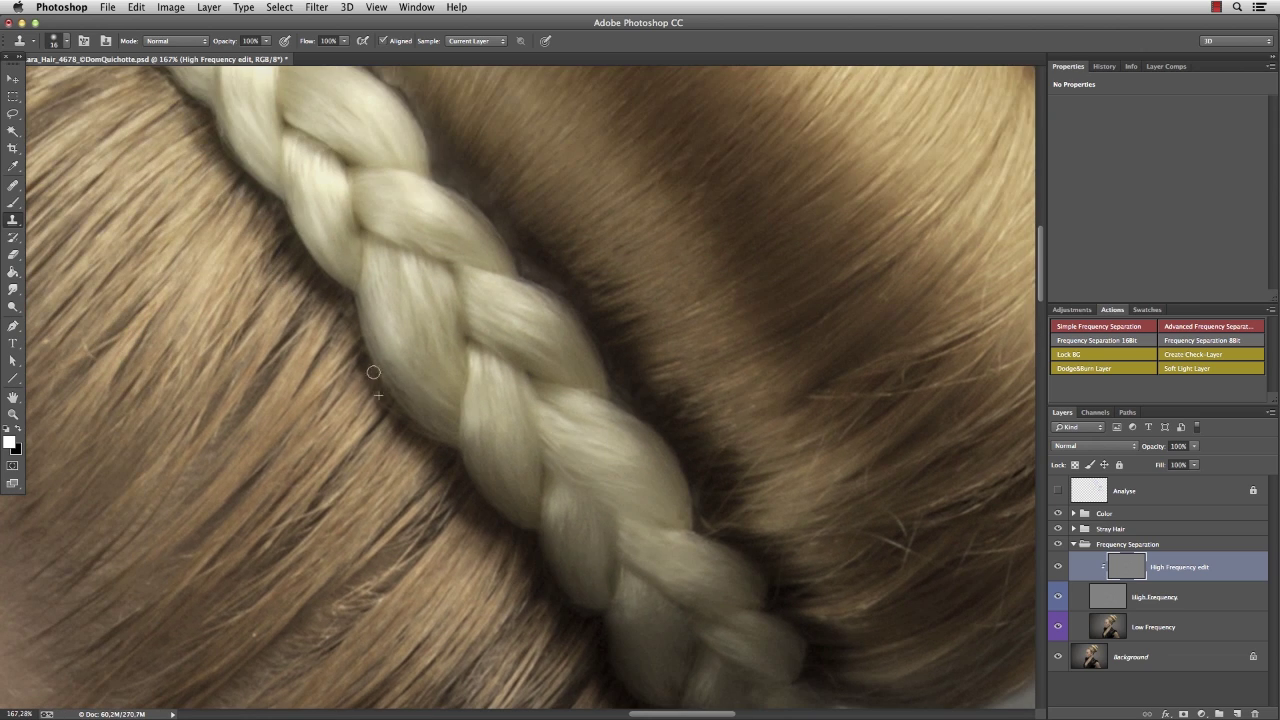
{"action": "scroll", "coordinate": [428, 280], "scroll_direction": "down", "scroll_amount": 3}
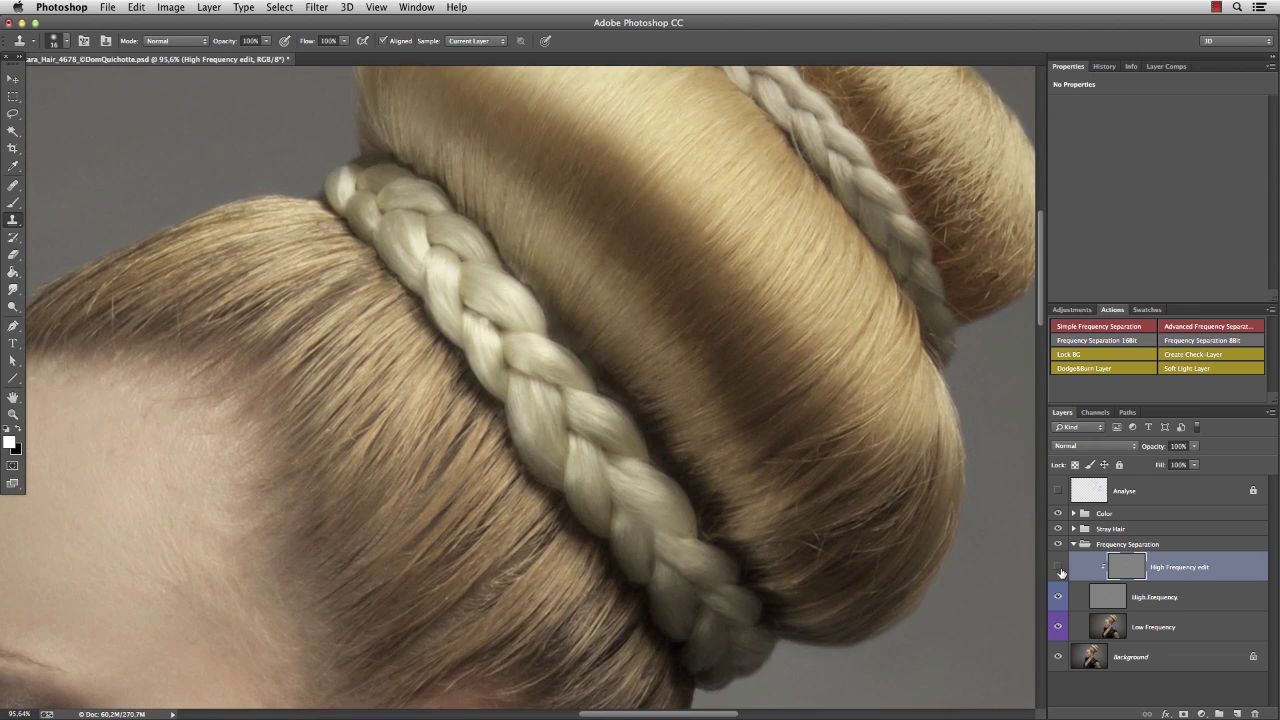
{"action": "left_click", "coordinate": [1058, 567]}
{"action": "left_click", "coordinate": [1064, 566]}
{"action": "left_click", "coordinate": [1064, 566]}
{"action": "left_click", "coordinate": [1064, 566]}
{"action": "left_click", "coordinate": [1064, 566]}
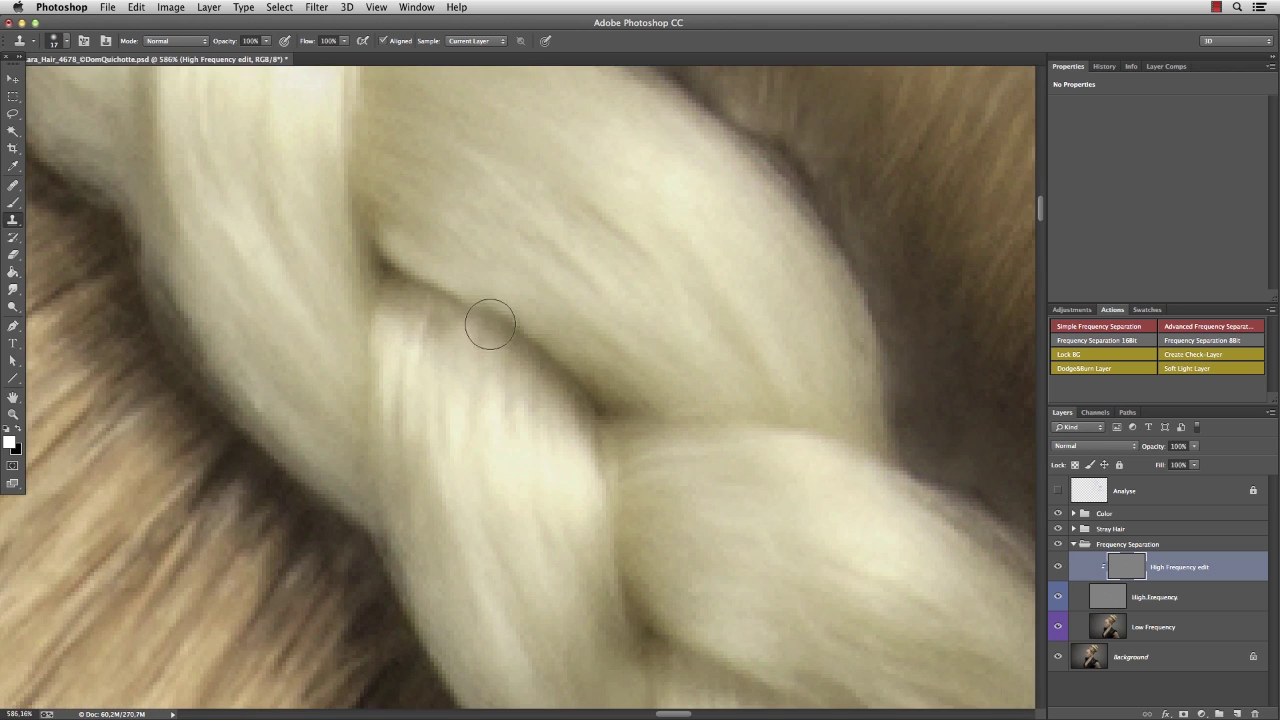
{"action": "key", "text": "super+z"}
{"action": "scroll", "coordinate": [535, 449], "scroll_direction": "down", "scroll_amount": 5}
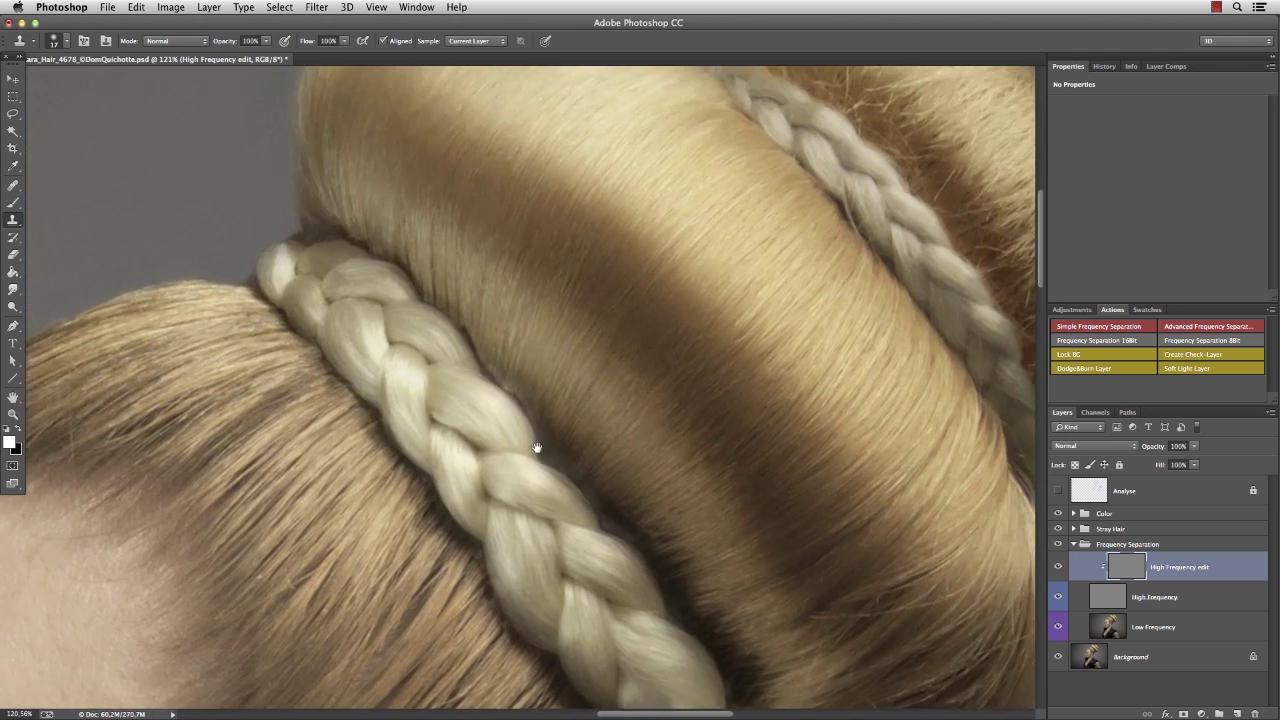
{"action": "left_click", "coordinate": [1058, 568]}
{"action": "left_click", "coordinate": [1058, 568]}
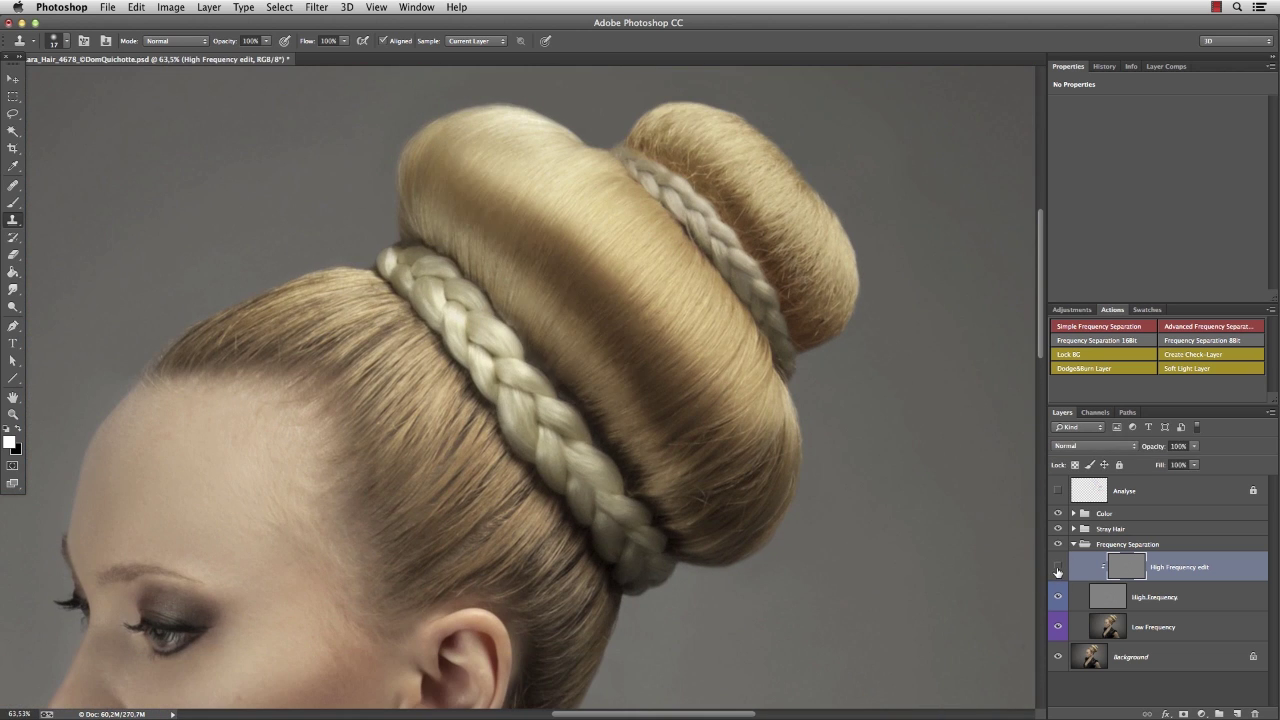
{"action": "left_click", "coordinate": [1058, 568]}
{"action": "left_click", "coordinate": [1058, 568]}
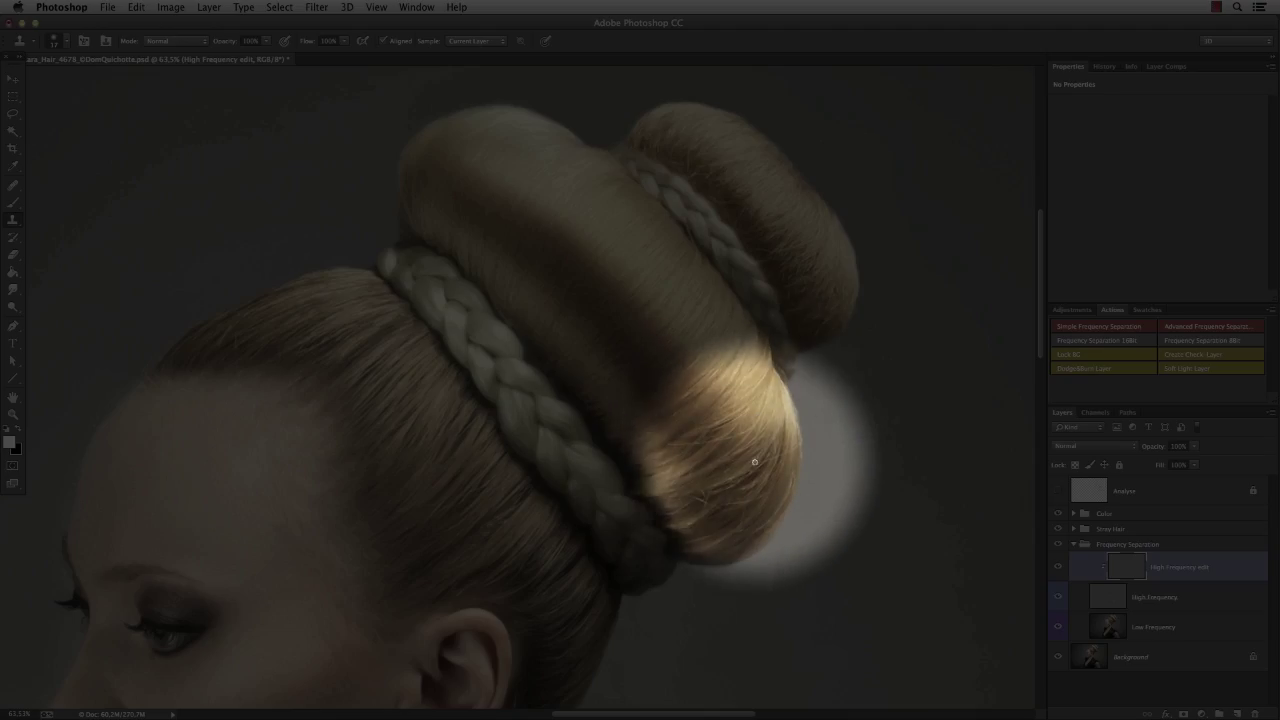
Outline the smooth middle section of the large bun with the Lasso and copy it to a new layer.
{"action": "scroll", "coordinate": [755, 460], "scroll_direction": "up", "scroll_amount": 4}
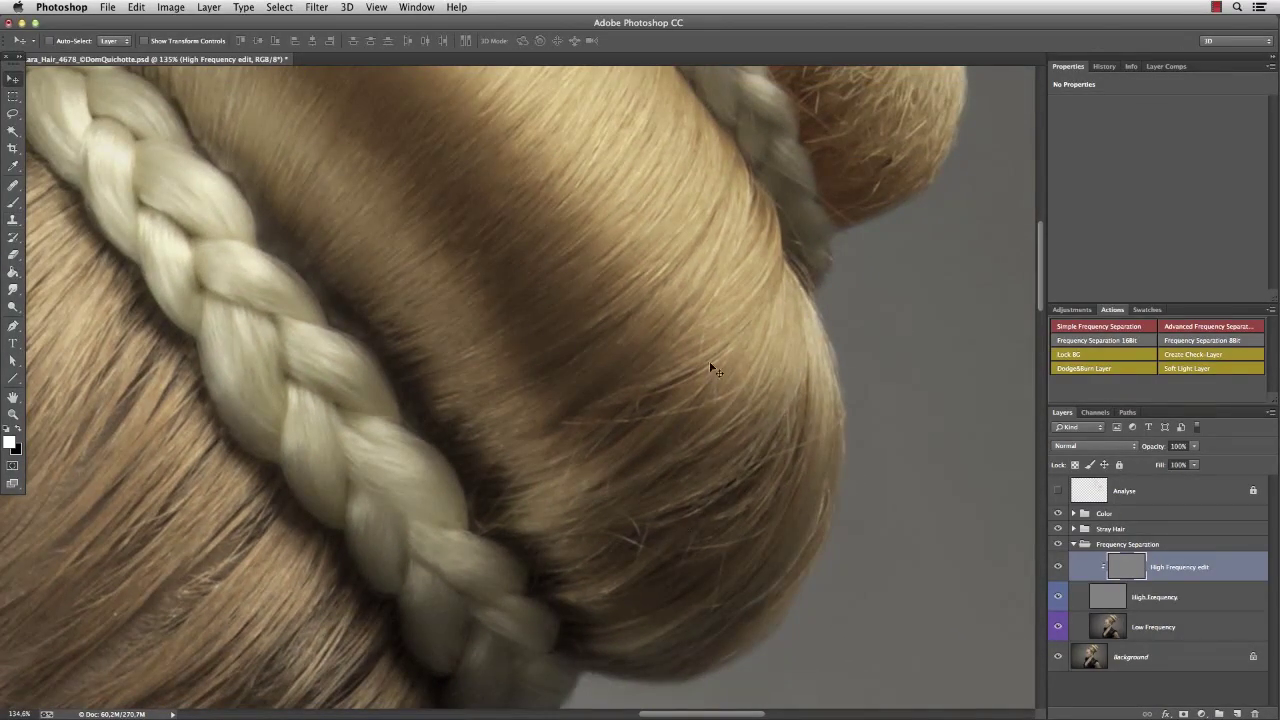
{"action": "scroll", "coordinate": [666, 371], "scroll_direction": "down", "scroll_amount": 4}
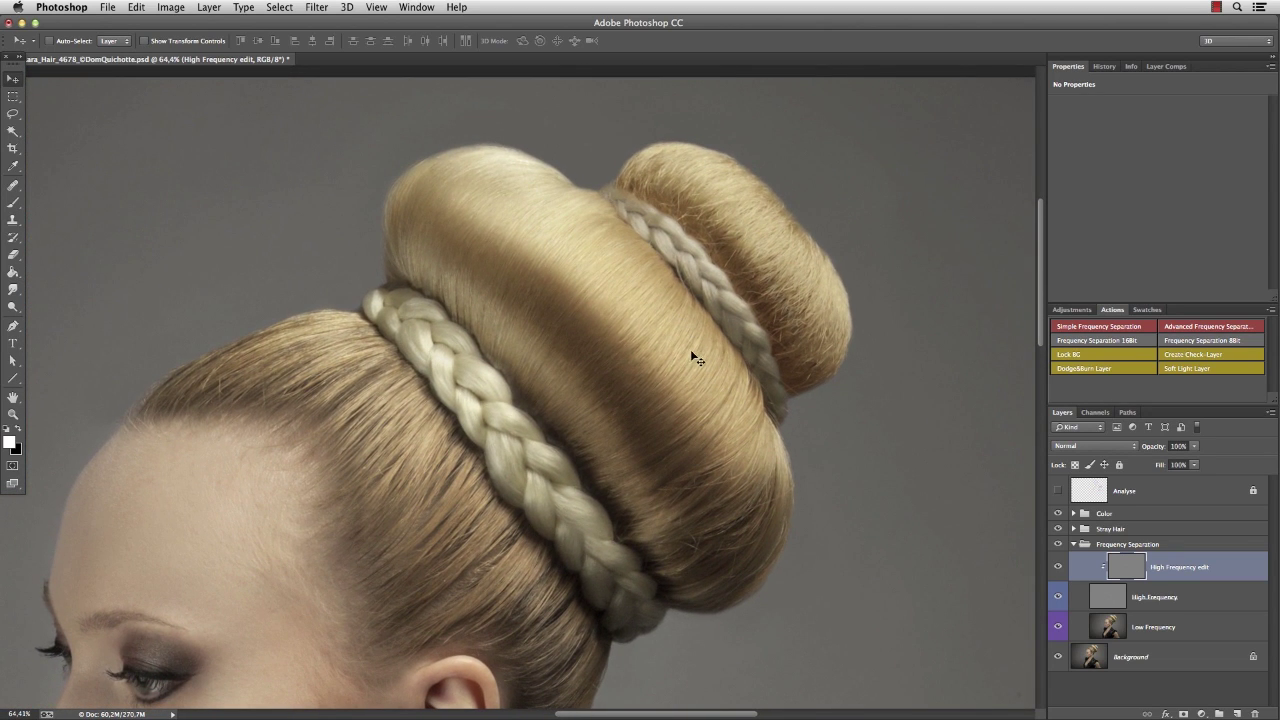
{"action": "key", "text": "l"}
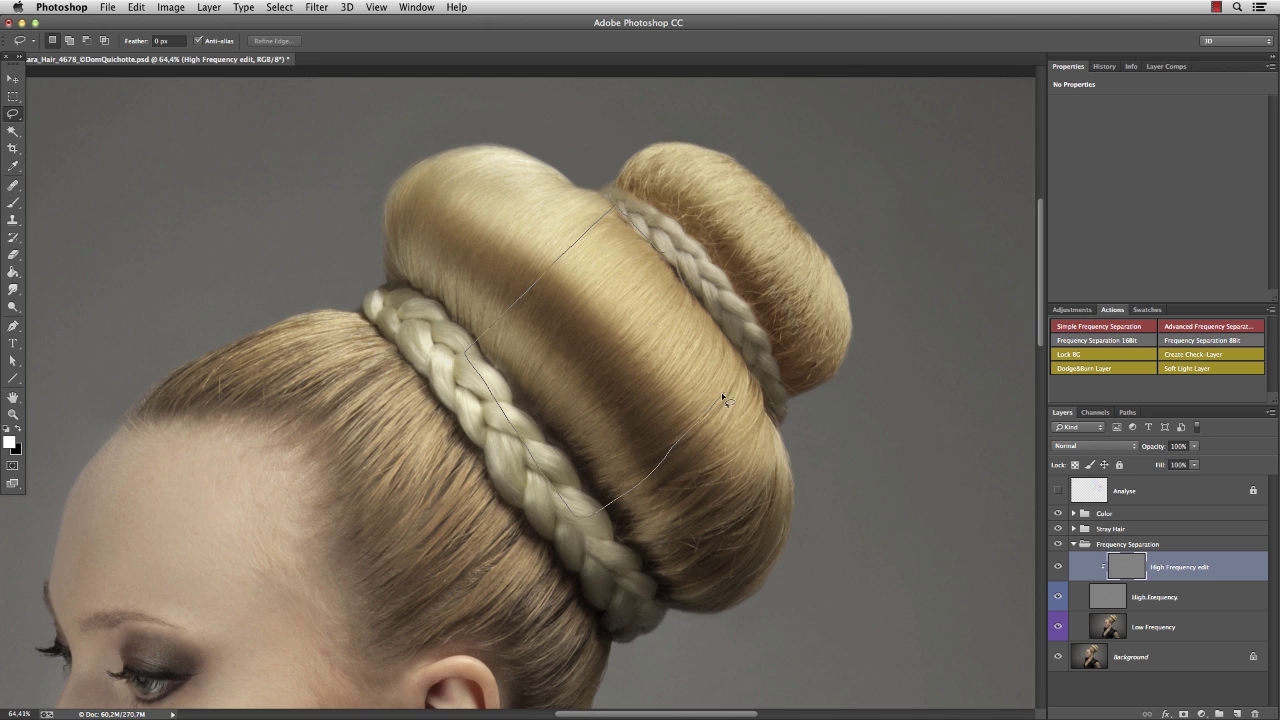
{"action": "left_click_drag", "start_coordinate": [724, 400], "coordinate": [752, 368]}
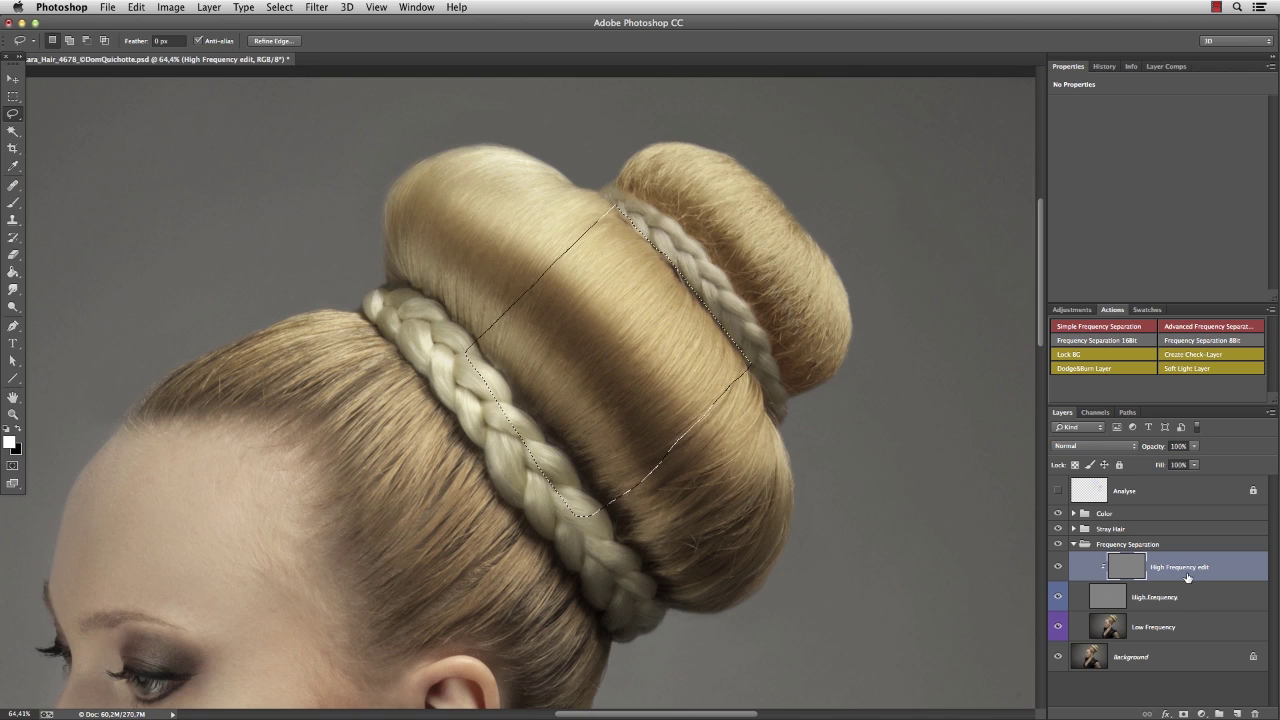
{"action": "key", "text": "super+j"}
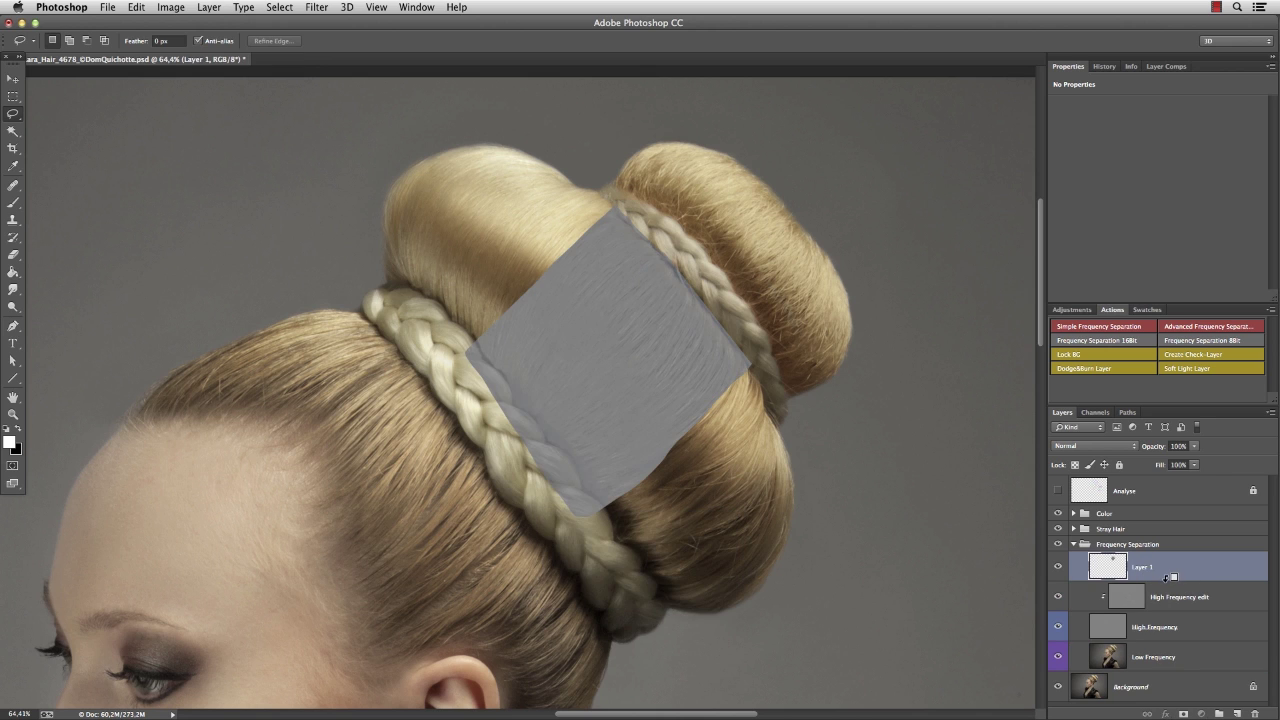
Clip the copied texture patch to the High Frequency layer and rename it "Hair part".
{"action": "left_click", "coordinate": [1166, 578], "text": "alt"}
{"action": "type", "text": "Hair part"}
{"action": "key", "text": "Return"}
Move the Hair part patch over the messy lower end of the bun and warp it to follow the hair's curve.
{"action": "key", "text": "v"}
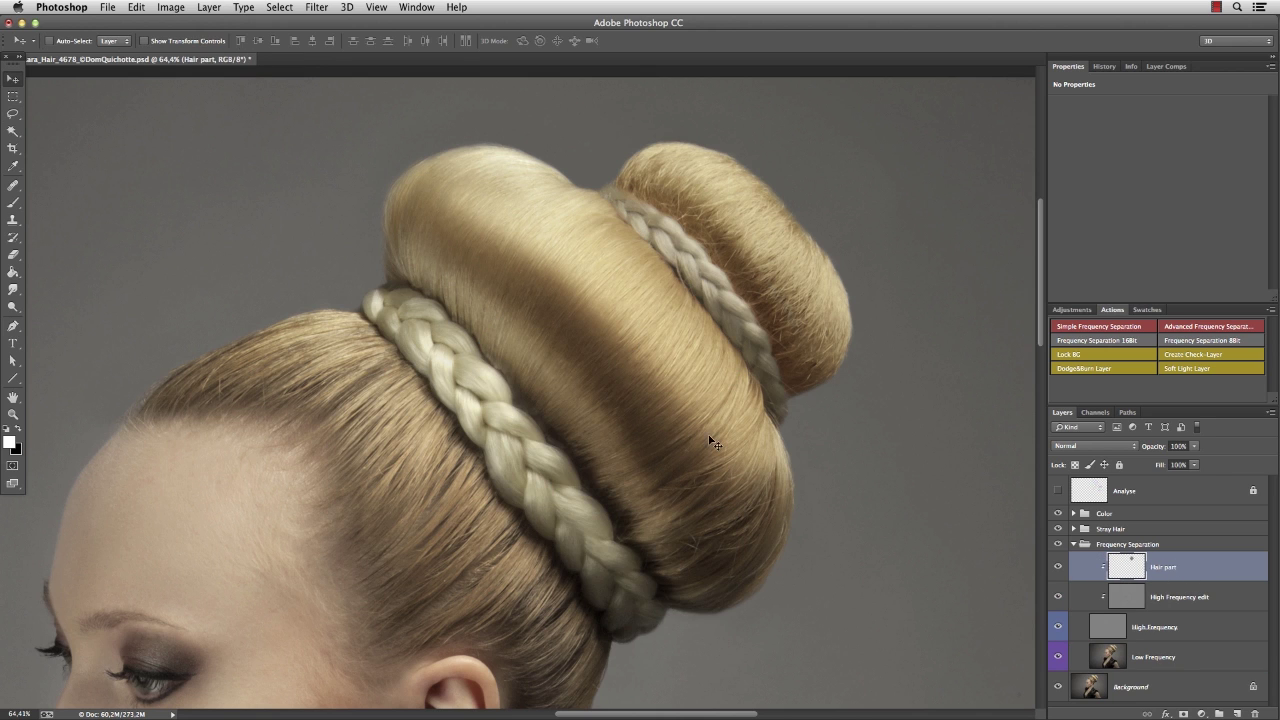
{"action": "left_click_drag", "start_coordinate": [711, 440], "coordinate": [667, 408]}
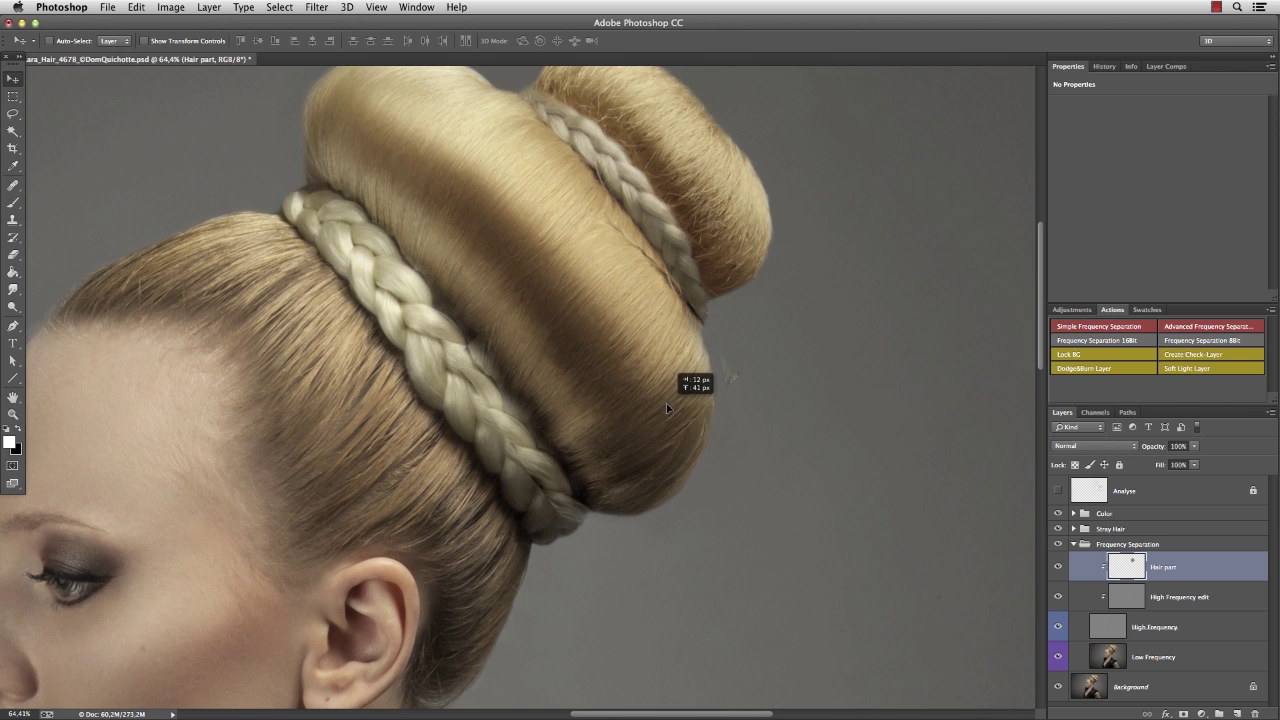
{"action": "key", "text": "super+t"}
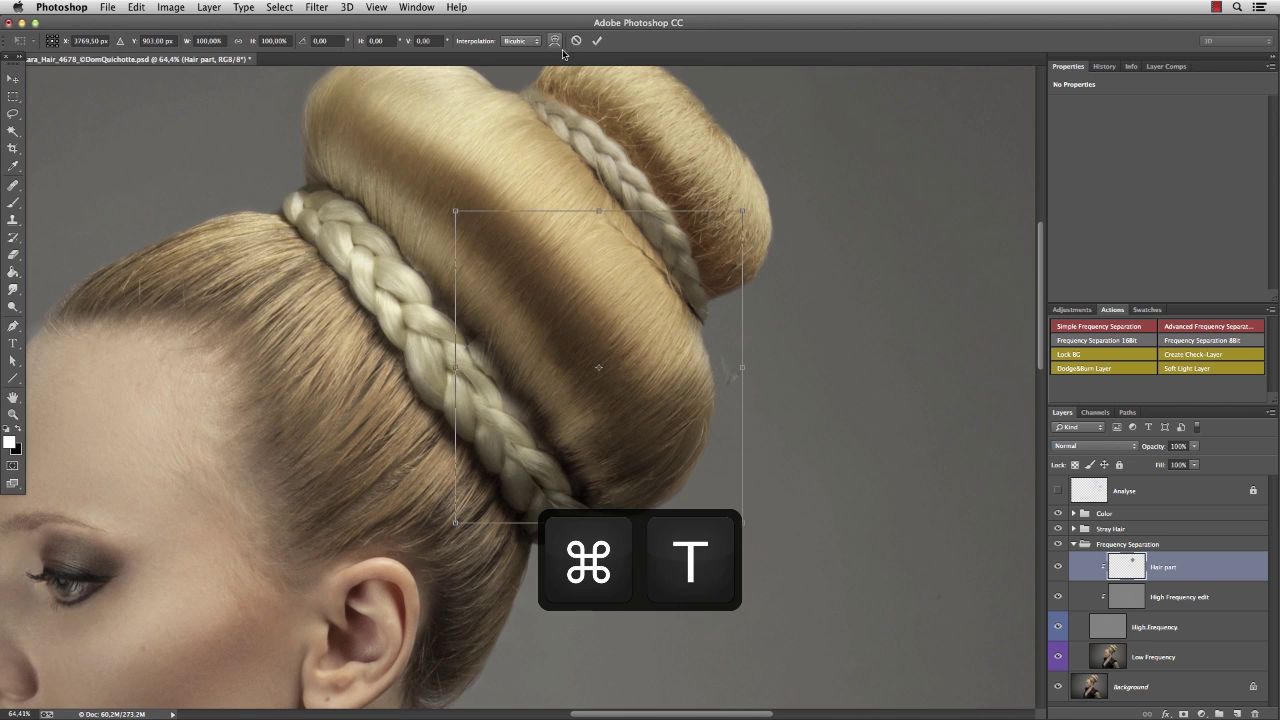
{"action": "left_click", "coordinate": [555, 41]}
{"action": "left_click_drag", "start_coordinate": [666, 442], "coordinate": [685, 466]}
{"action": "left_click_drag", "start_coordinate": [472, 340], "coordinate": [458, 305]}
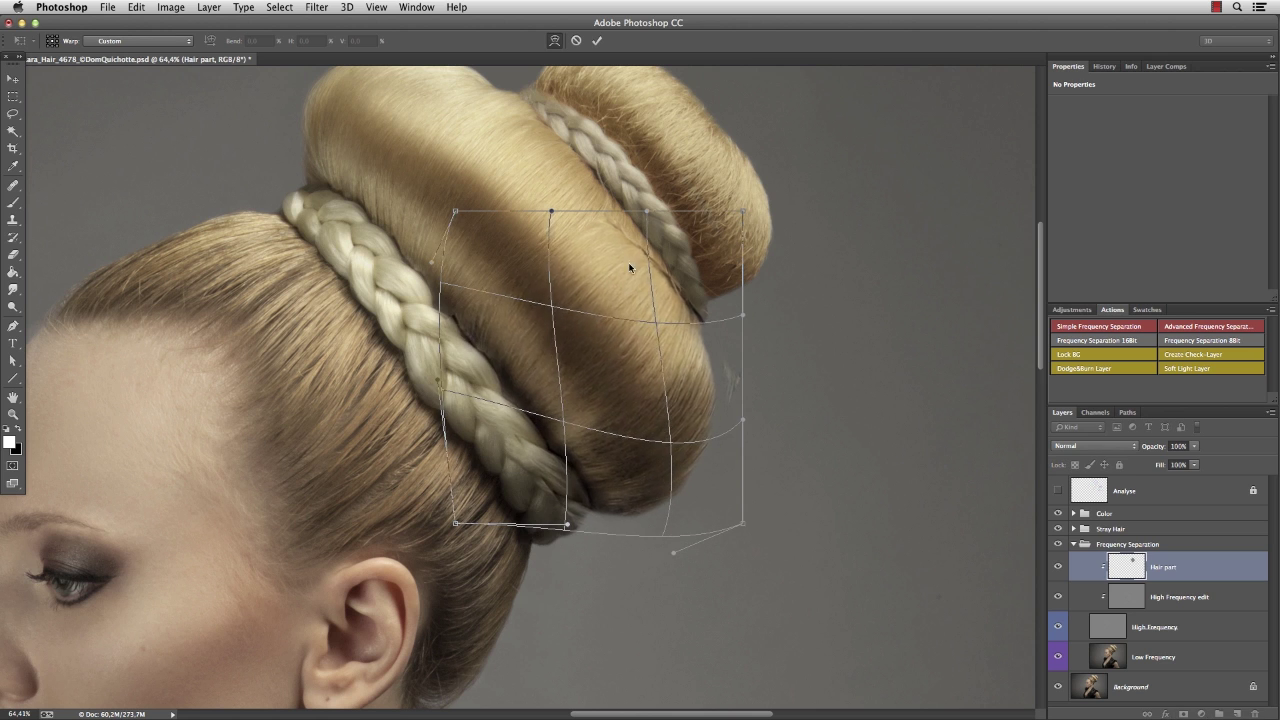
{"action": "left_click_drag", "start_coordinate": [630, 268], "coordinate": [663, 286]}
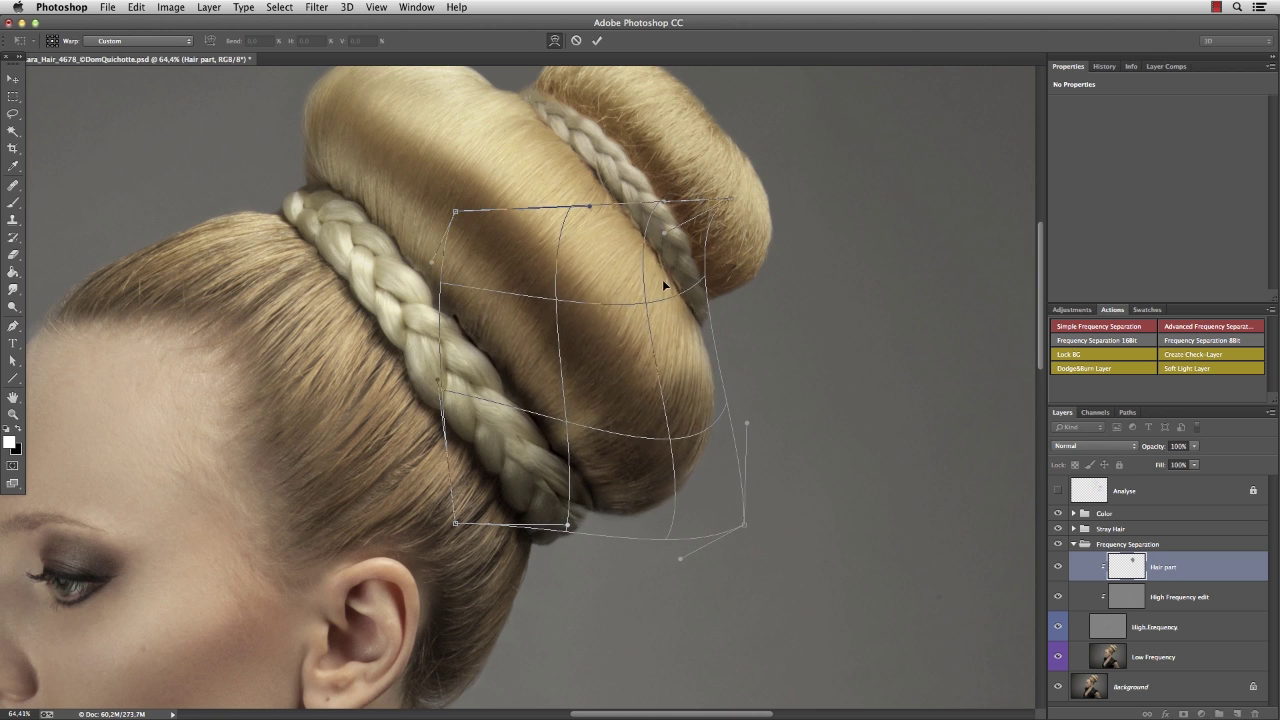
{"action": "key", "text": "Return"}
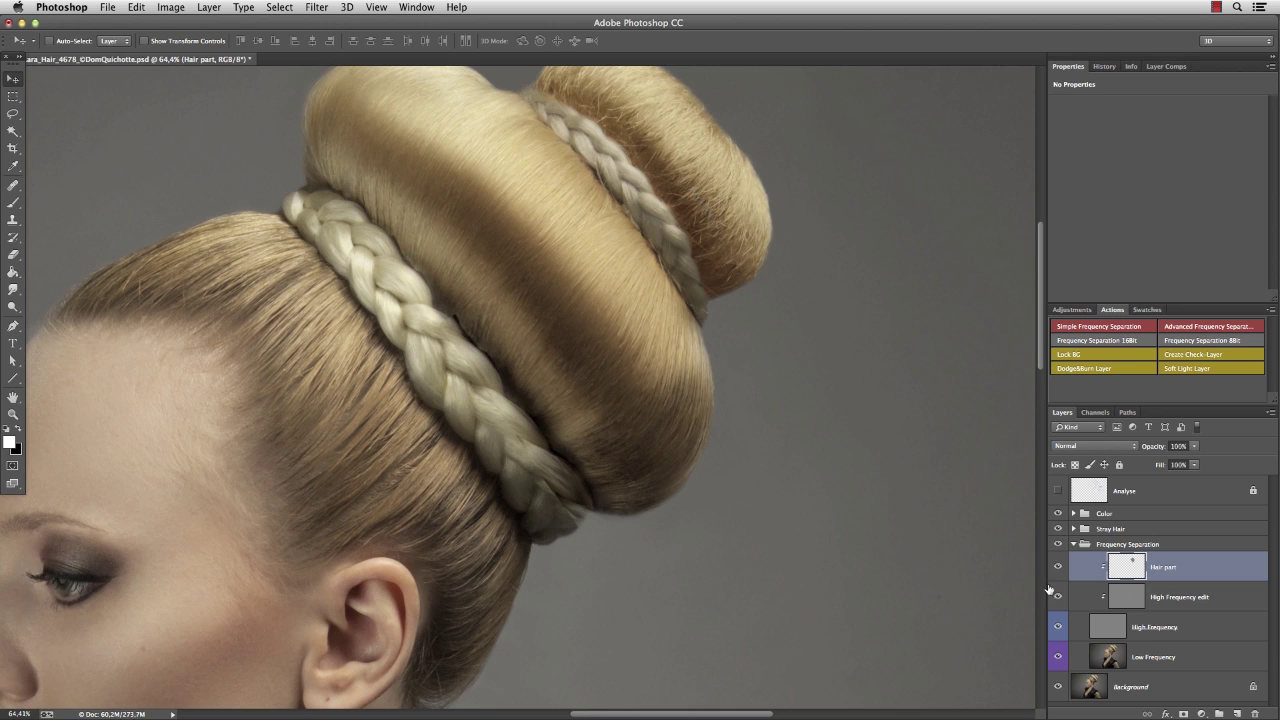
Add a layer mask to Hair part and paint on it to blend the patch edges along the braids and bun outline.
{"action": "left_click", "coordinate": [1183, 714]}
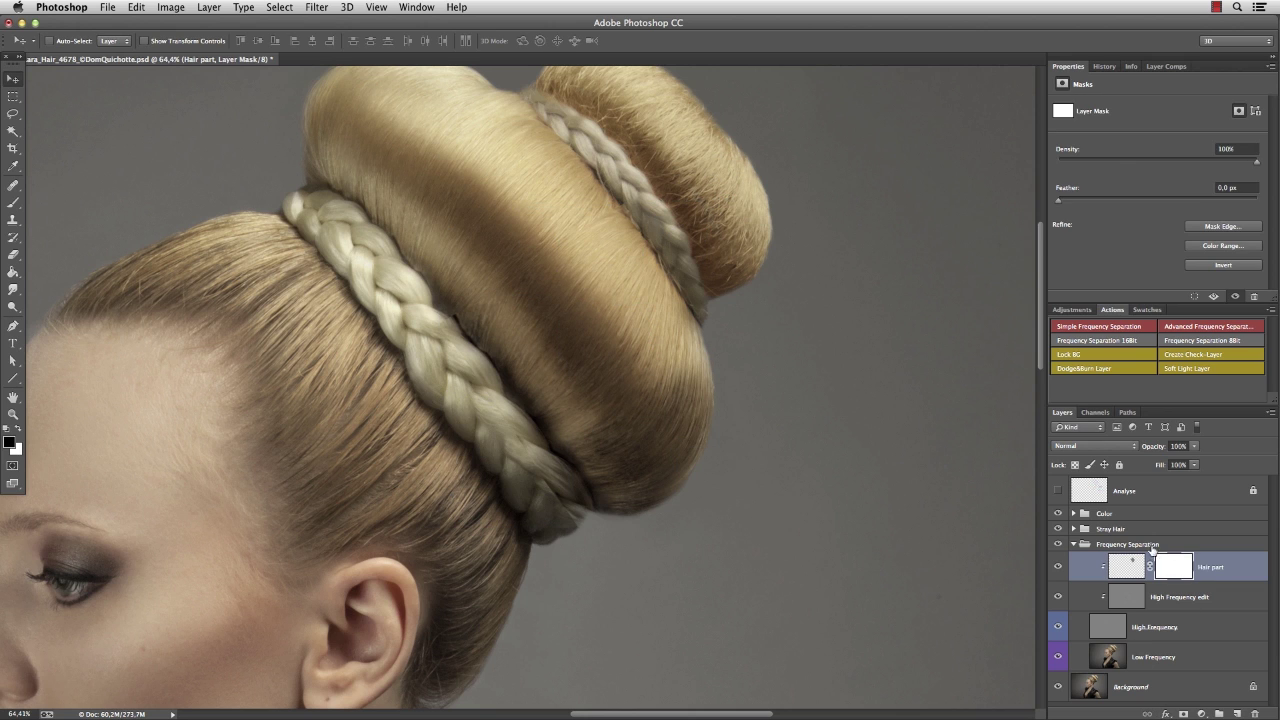
{"action": "key", "text": "b"}
{"action": "left_click_drag", "start_coordinate": [618, 354], "coordinate": [634, 354]}
{"action": "mouse_move", "coordinate": [629, 222]}
{"action": "left_mouse_down"}
{"action": "mouse_move", "coordinate": [469, 314]}
{"action": "mouse_move", "coordinate": [543, 483]}
{"action": "left_mouse_up"}
{"action": "mouse_move", "coordinate": [699, 269]}
{"action": "left_mouse_down"}
{"action": "mouse_move", "coordinate": [716, 294]}
{"action": "mouse_move", "coordinate": [675, 292]}
{"action": "left_mouse_up"}
{"action": "key", "text": "x"}
{"action": "key", "text": "bracketright"}
{"action": "key", "text": "bracketright"}
{"action": "key", "text": "bracketright"}
{"action": "mouse_move", "coordinate": [566, 494]}
{"action": "left_mouse_down"}
{"action": "mouse_move", "coordinate": [560, 463]}
{"action": "mouse_move", "coordinate": [520, 414]}
{"action": "mouse_move", "coordinate": [580, 508]}
{"action": "mouse_move", "coordinate": [492, 382]}
{"action": "left_mouse_up"}
{"action": "key", "text": "x"}
{"action": "scroll", "coordinate": [578, 550], "scroll_direction": "down", "scroll_amount": 3}
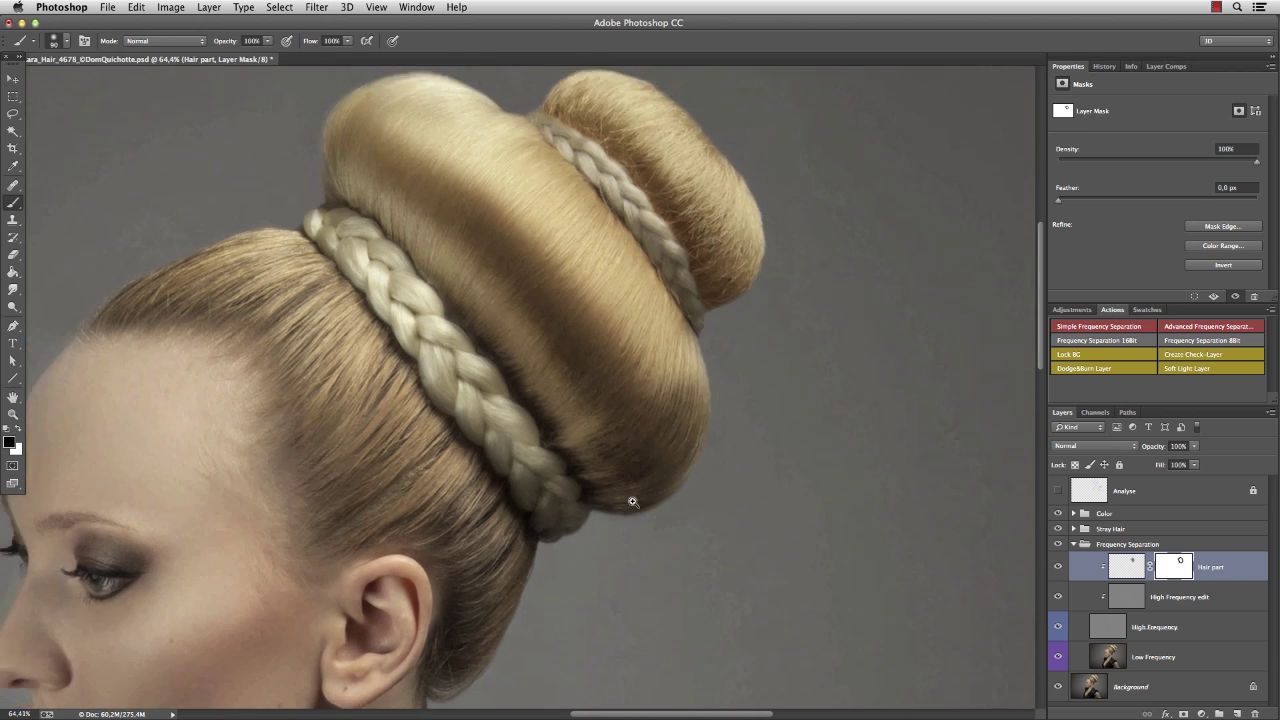
Compare the large bun with and without the Hair part layer.
{"action": "left_click", "coordinate": [1056, 567]}
{"action": "left_click", "coordinate": [1056, 568]}
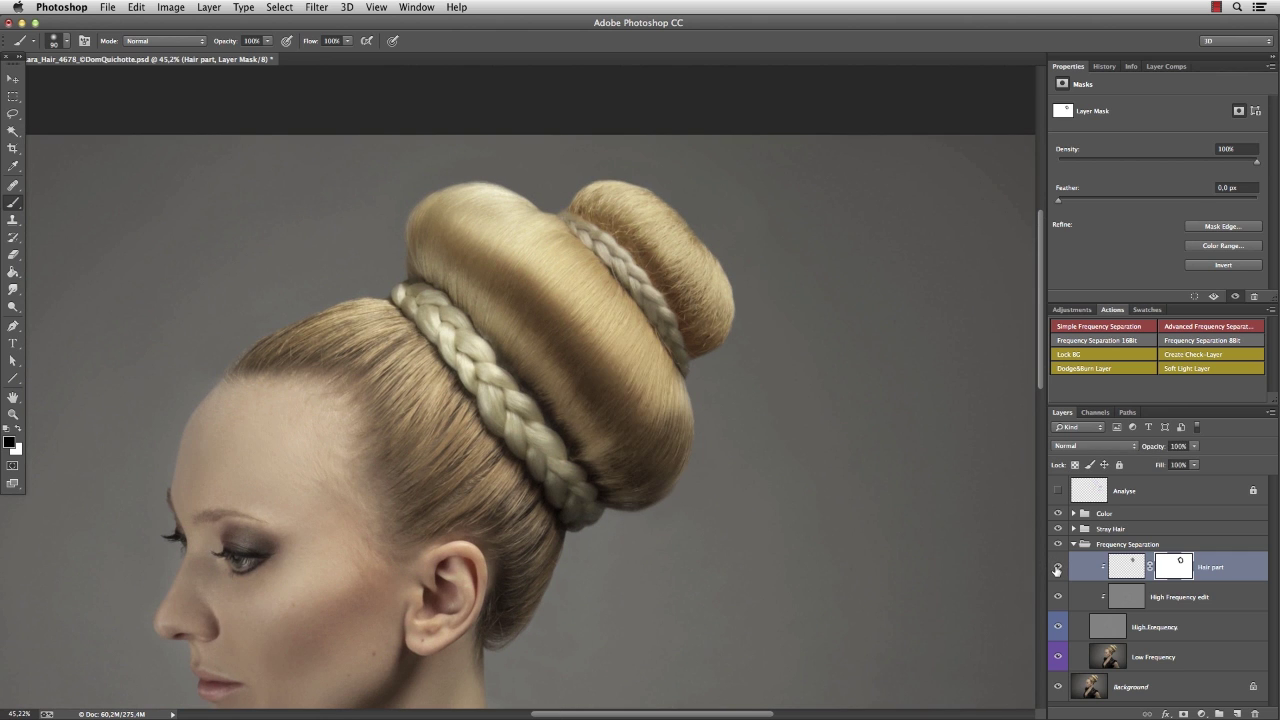
{"action": "left_click", "coordinate": [1056, 568]}
{"action": "left_click", "coordinate": [1056, 568]}
{"action": "left_click", "coordinate": [1057, 567]}
{"action": "left_click", "coordinate": [1057, 567]}
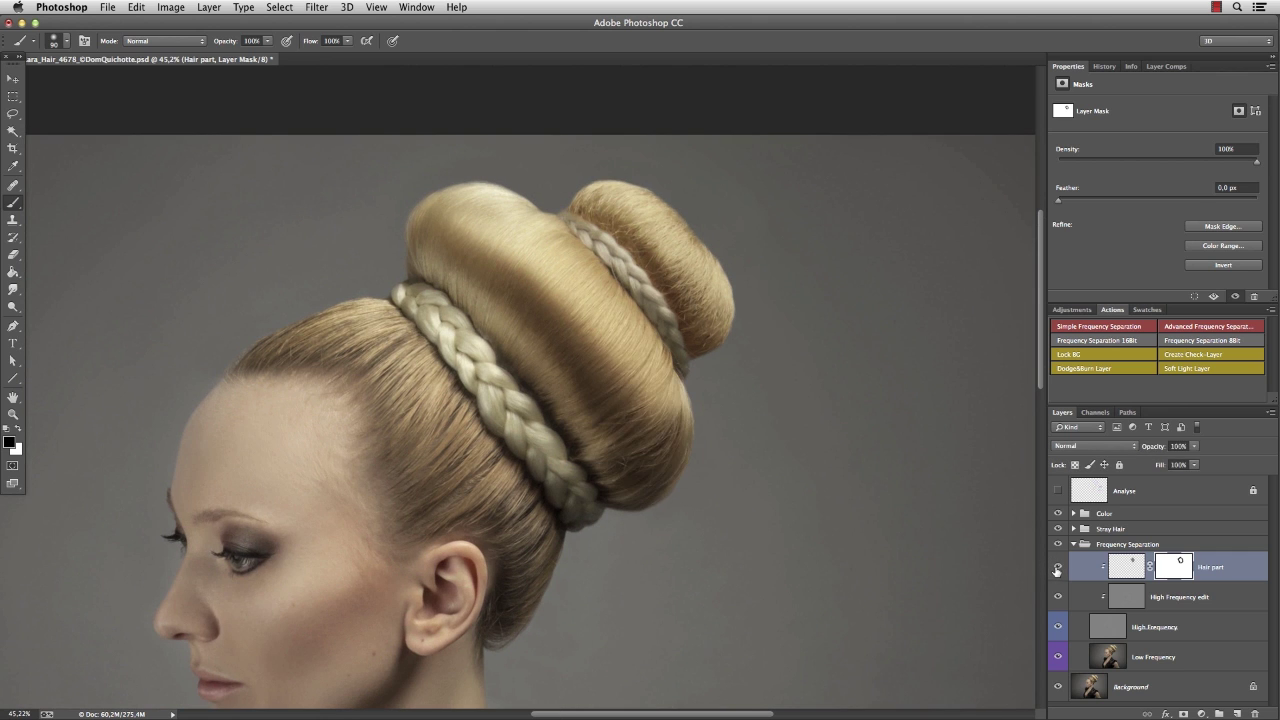
Even the tones at the bun's lower end on the Low Frequency layer with the Mixer Brush at about 40 px.
{"action": "key", "text": "x"}
{"action": "left_click", "coordinate": [1057, 657], "text": "alt"}
{"action": "left_click", "coordinate": [1057, 659], "text": "alt"}
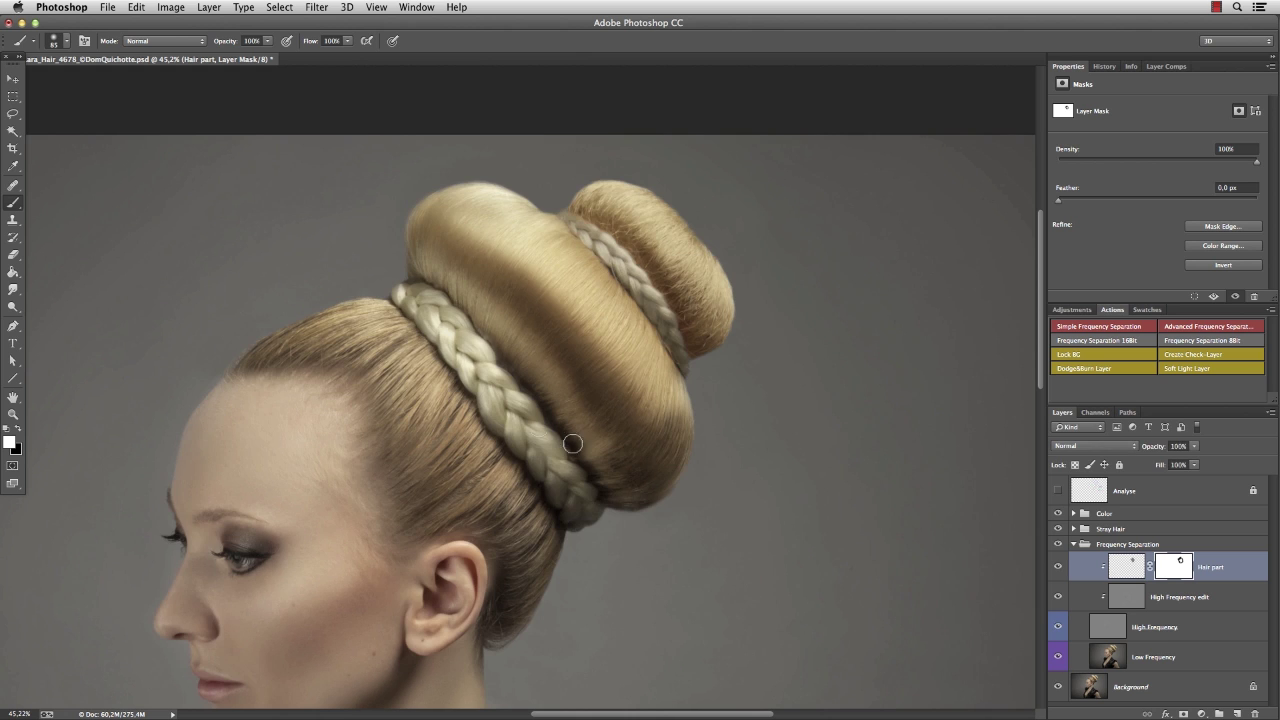
{"action": "left_click_drag", "start_coordinate": [14, 205], "coordinate": [91, 235]}
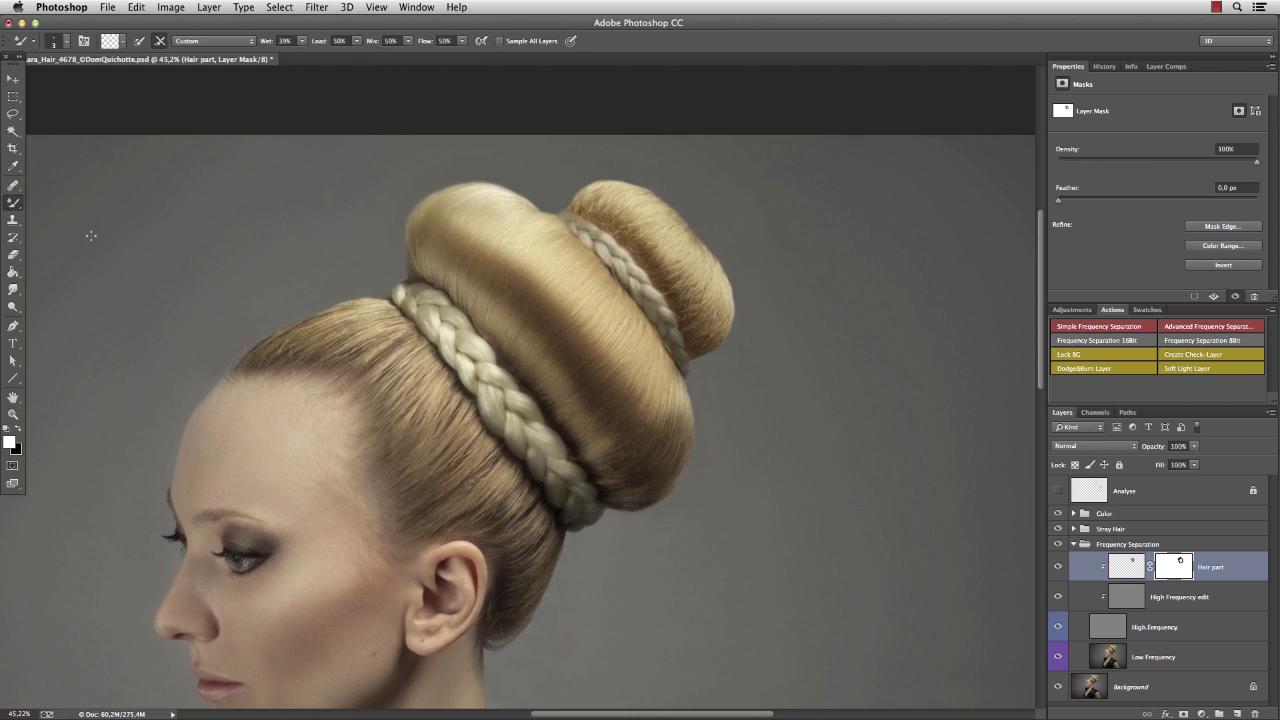
{"action": "left_click", "coordinate": [1156, 663]}
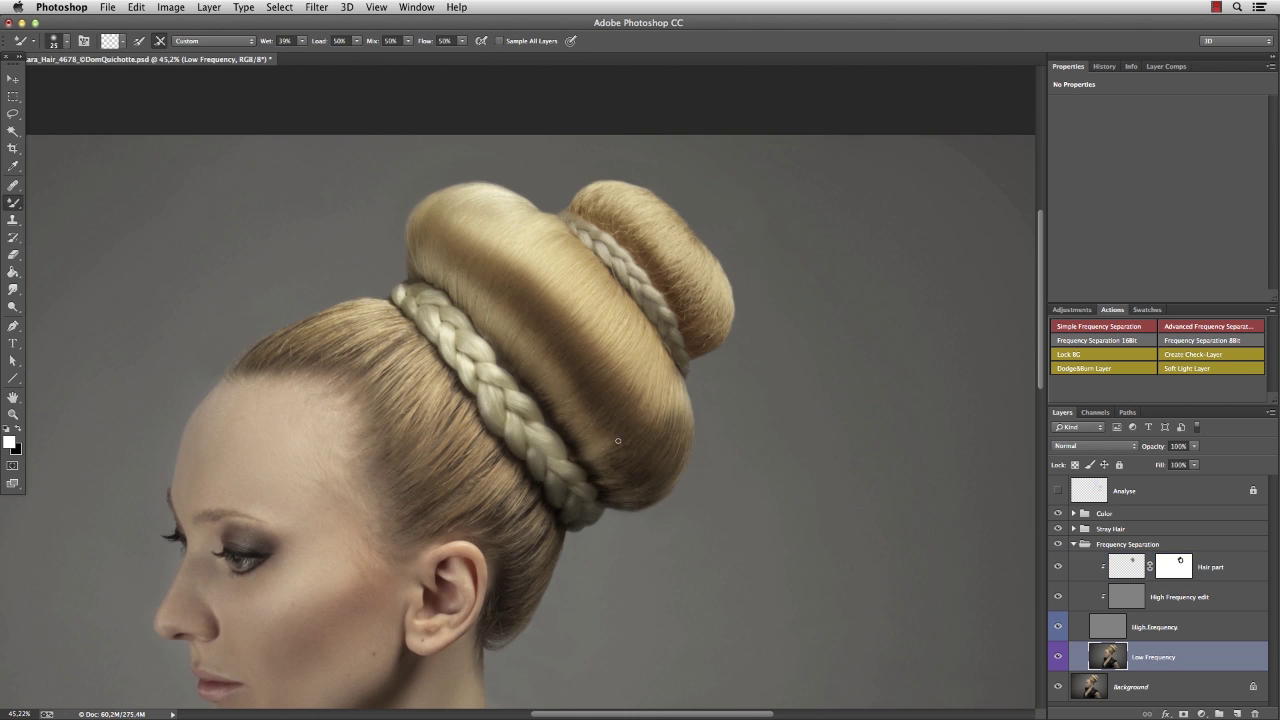
{"action": "left_click_drag", "start_coordinate": [623, 433], "coordinate": [639, 433], "text": "ctrl+alt"}
{"action": "mouse_move", "coordinate": [637, 471]}
{"action": "left_mouse_down", "text": "ctrl+alt"}
{"action": "mouse_move", "coordinate": [628, 460]}
{"action": "mouse_move", "coordinate": [677, 474]}
{"action": "mouse_move", "coordinate": [658, 474]}
{"action": "left_mouse_up", "text": "ctrl+alt"}
{"action": "scroll", "coordinate": [658, 473], "scroll_direction": "down", "scroll_amount": 3}
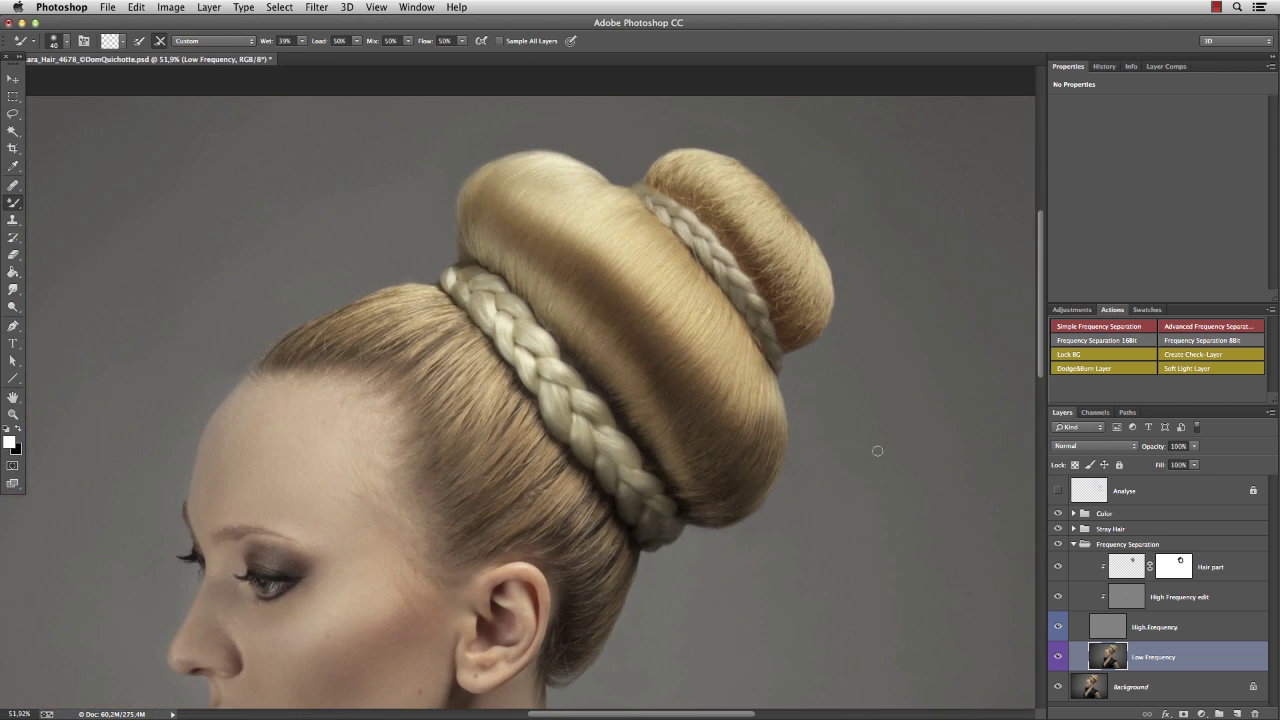
Compare the whole hairstyle with and without the Frequency Separation group.
{"action": "left_click", "coordinate": [1059, 546]}
{"action": "left_click", "coordinate": [1059, 546]}
{"action": "left_click", "coordinate": [1059, 546]}
{"action": "left_click", "coordinate": [1059, 546]}
{"action": "left_click", "coordinate": [1059, 546]}
{"action": "left_click", "coordinate": [1059, 546]}
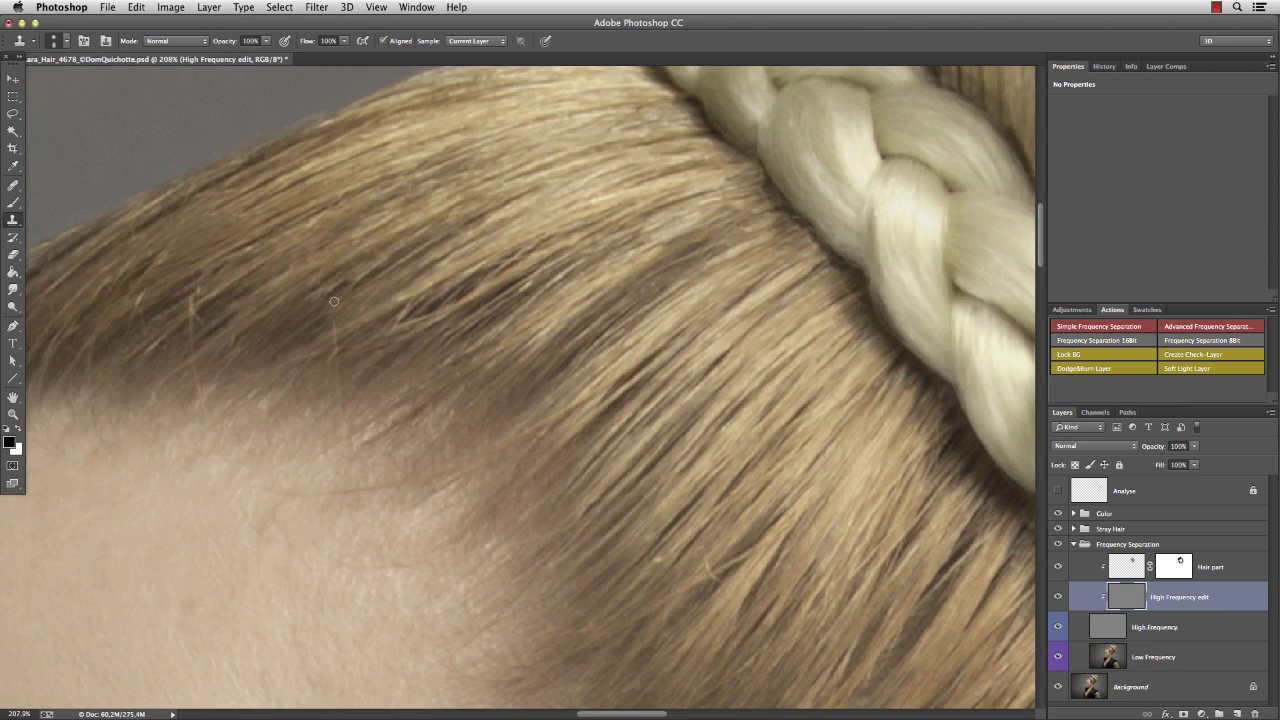
Clone away the stray strands along the forehead hairline and front hair on the High Frequency edit layer.
{"action": "left_click_drag", "start_coordinate": [236, 282], "coordinate": [170, 330]}
{"action": "mouse_move", "coordinate": [404, 298]}
{"action": "left_mouse_down"}
{"action": "mouse_move", "coordinate": [524, 222]}
{"action": "mouse_move", "coordinate": [560, 244]}
{"action": "left_mouse_up"}
{"action": "left_click_drag", "start_coordinate": [440, 240], "coordinate": [580, 152]}
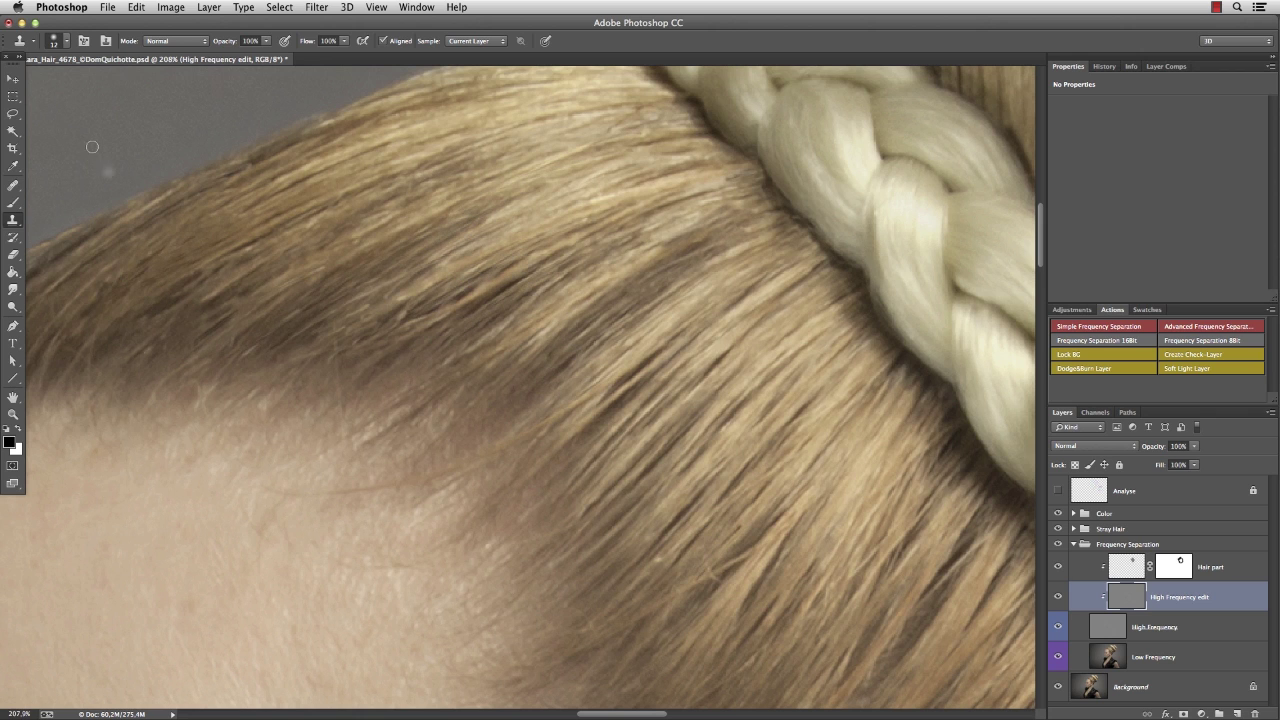
{"action": "left_click_drag", "start_coordinate": [75, 345], "coordinate": [160, 255]}
{"action": "left_click_drag", "start_coordinate": [260, 270], "coordinate": [360, 215]}
Enlarge the clone brush and clean the crossing hairs on the side of the swept-back hair.
{"action": "scroll", "coordinate": [530, 387], "scroll_direction": "down", "scroll_amount": 2}
{"action": "mouse_move", "coordinate": [600, 480]}
{"action": "left_mouse_down"}
{"action": "mouse_move", "coordinate": [428, 251]}
{"action": "mouse_move", "coordinate": [499, 382]}
{"action": "left_mouse_up"}
{"action": "key", "text": "bracketright"}
{"action": "key", "text": "bracketright"}
{"action": "key", "text": "bracketright"}
{"action": "mouse_move", "coordinate": [740, 460]}
{"action": "left_mouse_down"}
{"action": "mouse_move", "coordinate": [636, 600]}
{"action": "mouse_move", "coordinate": [380, 130]}
{"action": "left_mouse_up"}
Reduce the clone brush and remove the light flyaways in the dark hair behind the ear.
{"action": "scroll", "coordinate": [637, 600], "scroll_direction": "down", "scroll_amount": 3}
{"action": "scroll", "coordinate": [497, 586], "scroll_direction": "up", "scroll_amount": 4}
{"action": "key", "text": "bracketleft"}
{"action": "key", "text": "bracketleft"}
{"action": "scroll", "coordinate": [621, 530], "scroll_direction": "down", "scroll_amount": 1}
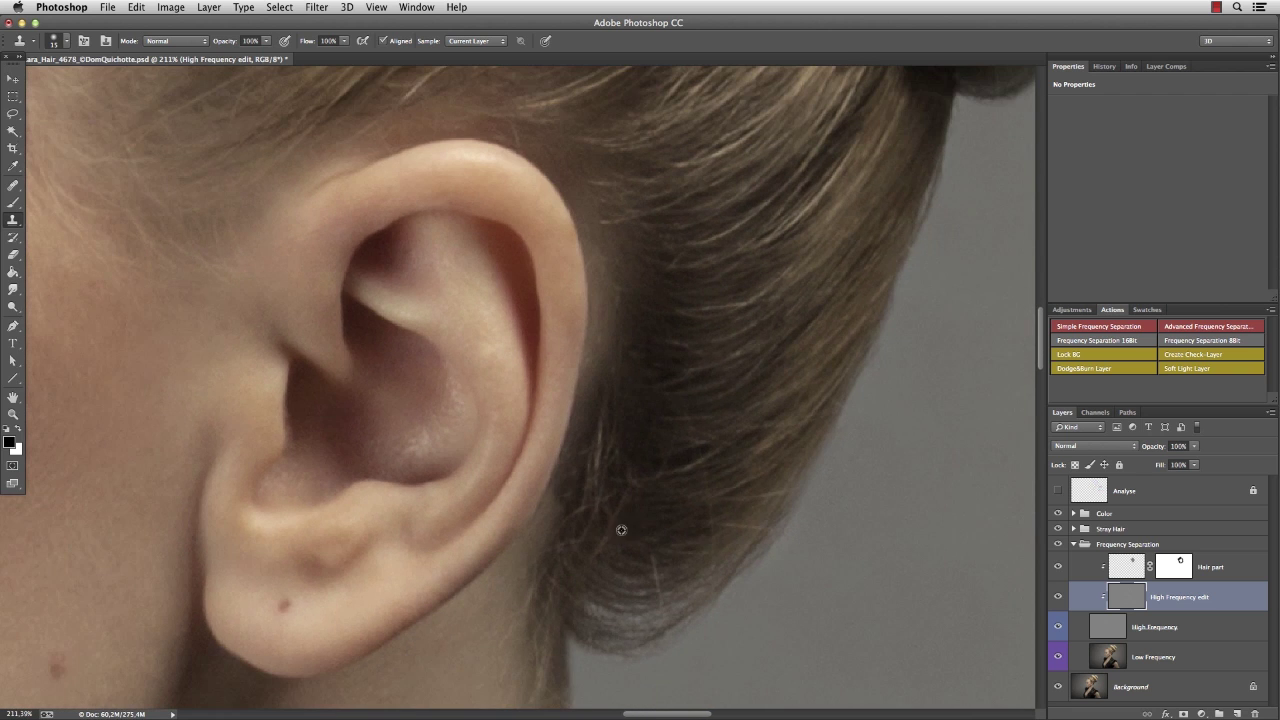
{"action": "left_click_drag", "start_coordinate": [732, 495], "coordinate": [762, 475]}
{"action": "left_click_drag", "start_coordinate": [754, 450], "coordinate": [780, 436]}
{"action": "scroll", "coordinate": [677, 431], "scroll_direction": "down", "scroll_amount": 3}
{"action": "left_click_drag", "start_coordinate": [678, 482], "coordinate": [660, 482]}
{"action": "left_click_drag", "start_coordinate": [660, 300], "coordinate": [730, 486]}
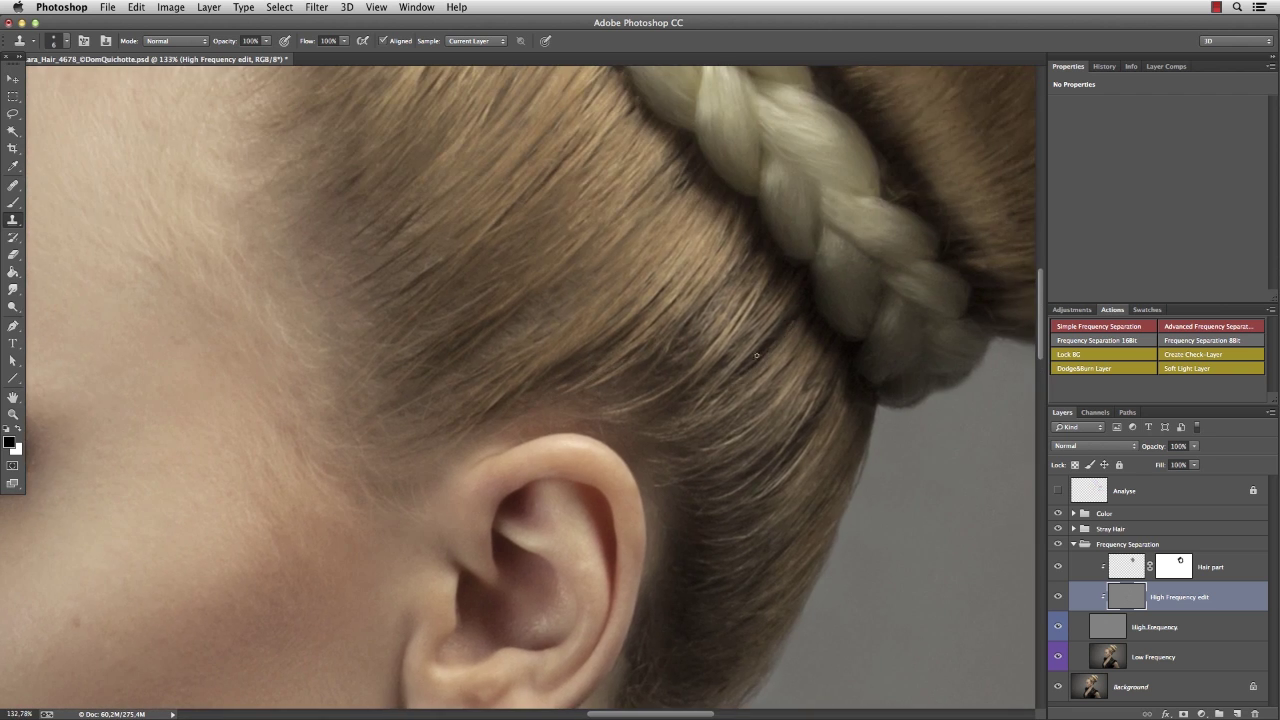
Clone out the remaining irregular strands in the swept-back hair above the ear and towards the hairline.
{"action": "left_click_drag", "start_coordinate": [736, 372], "coordinate": [786, 324]}
{"action": "scroll", "coordinate": [631, 373], "scroll_direction": "down", "scroll_amount": 3}
{"action": "mouse_move", "coordinate": [704, 511]}
{"action": "left_mouse_down"}
{"action": "mouse_move", "coordinate": [717, 511]}
{"action": "mouse_move", "coordinate": [673, 547]}
{"action": "left_mouse_up"}
{"action": "left_click_drag", "start_coordinate": [668, 260], "coordinate": [654, 446]}
{"action": "left_click_drag", "start_coordinate": [510, 163], "coordinate": [440, 263]}
{"action": "left_click_drag", "start_coordinate": [440, 263], "coordinate": [357, 278]}
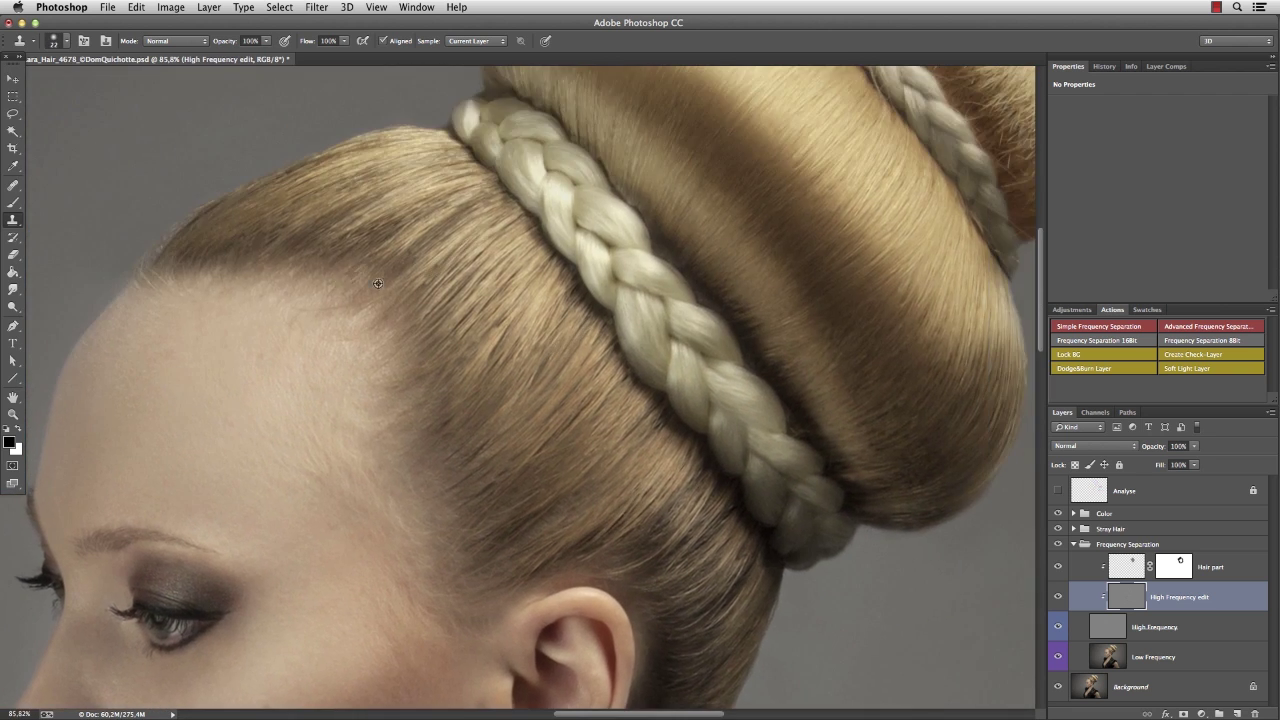
{"action": "left_click_drag", "start_coordinate": [368, 181], "coordinate": [333, 206]}
Compare the retouched hair before and after by toggling the visibility of the Frequency Separation group.
{"action": "key", "text": "super+0"}
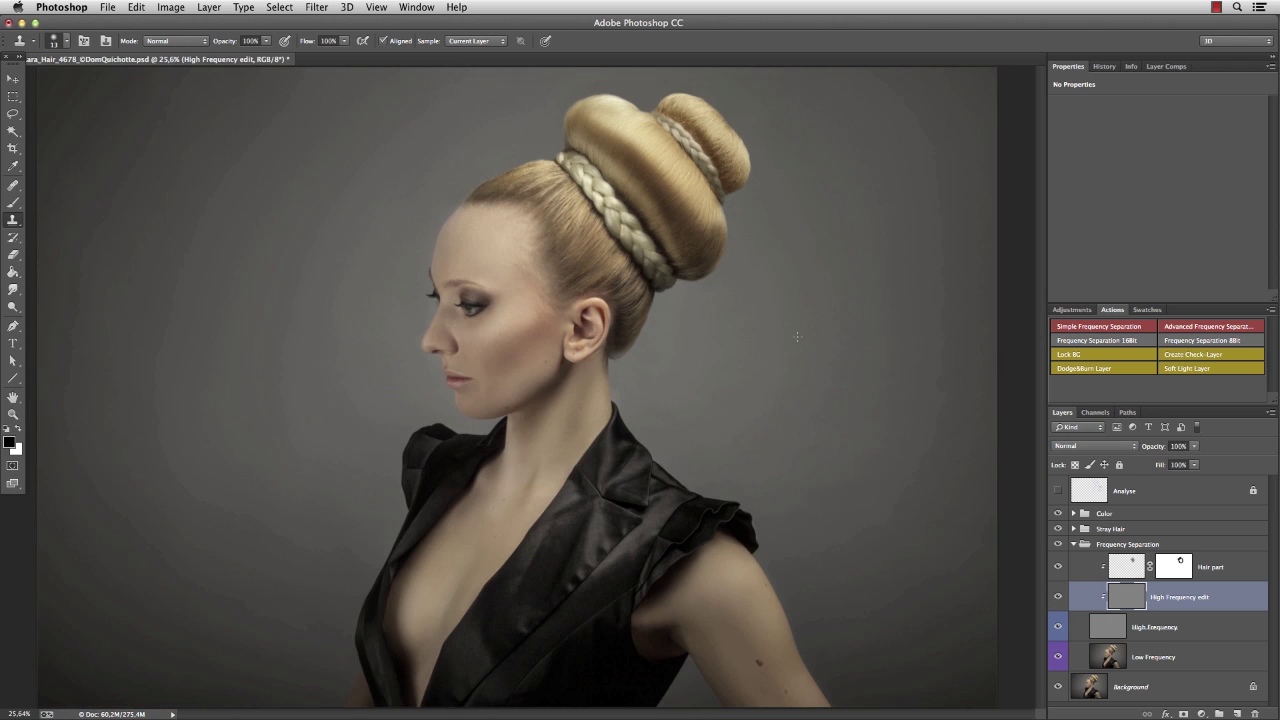
{"action": "key", "text": "b"}
{"action": "key", "text": "x"}
{"action": "left_click_drag", "start_coordinate": [668, 204], "coordinate": [916, 456]}
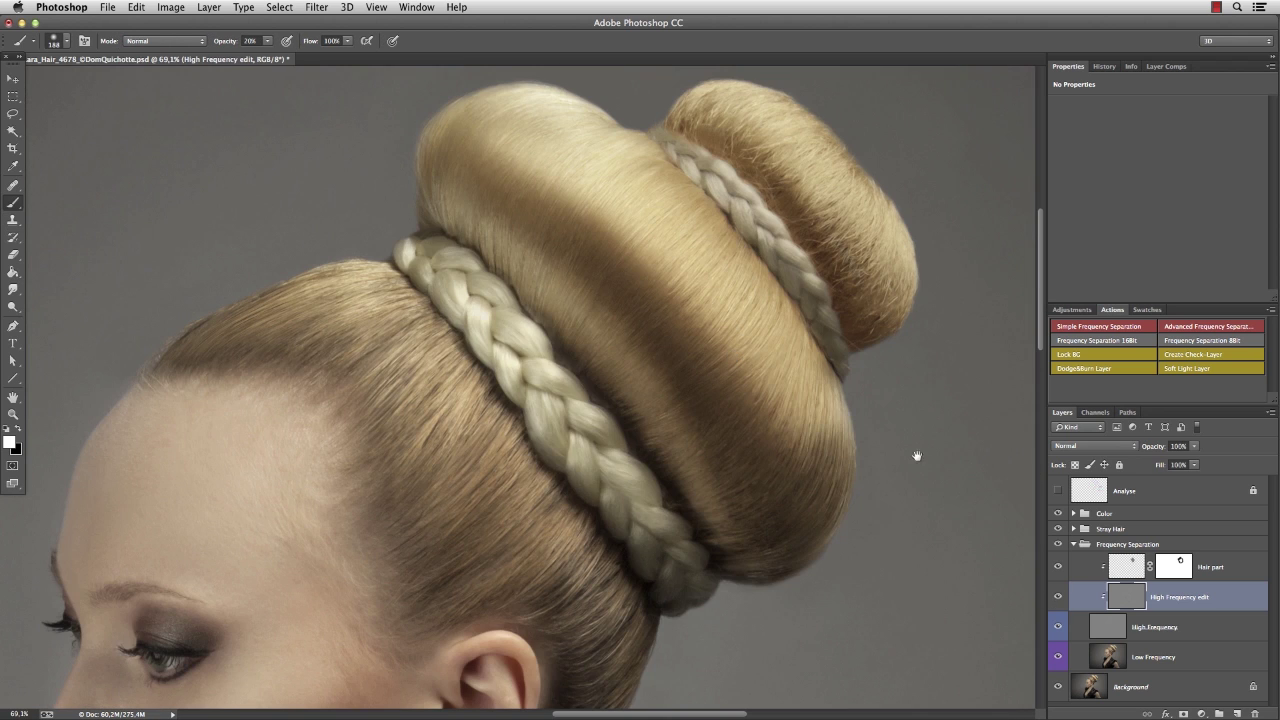
{"action": "left_click", "coordinate": [1059, 545]}
{"action": "left_click", "coordinate": [1059, 545]}
{"action": "left_click", "coordinate": [1058, 545]}
{"action": "left_click", "coordinate": [1058, 545]}
{"action": "left_click", "coordinate": [1058, 545]}
{"action": "left_click", "coordinate": [1058, 545]}
{"action": "left_click", "coordinate": [1058, 545]}
{"action": "left_click", "coordinate": [1058, 545]}
Create a new layer above the Hair part layer, clip it to the high-frequency layer and name it D&B.
{"action": "mouse_move", "coordinate": [658, 278]}
{"action": "left_mouse_down"}
{"action": "mouse_move", "coordinate": [713, 291]}
{"action": "mouse_move", "coordinate": [657, 337]}
{"action": "left_mouse_up"}
{"action": "key", "text": "v"}
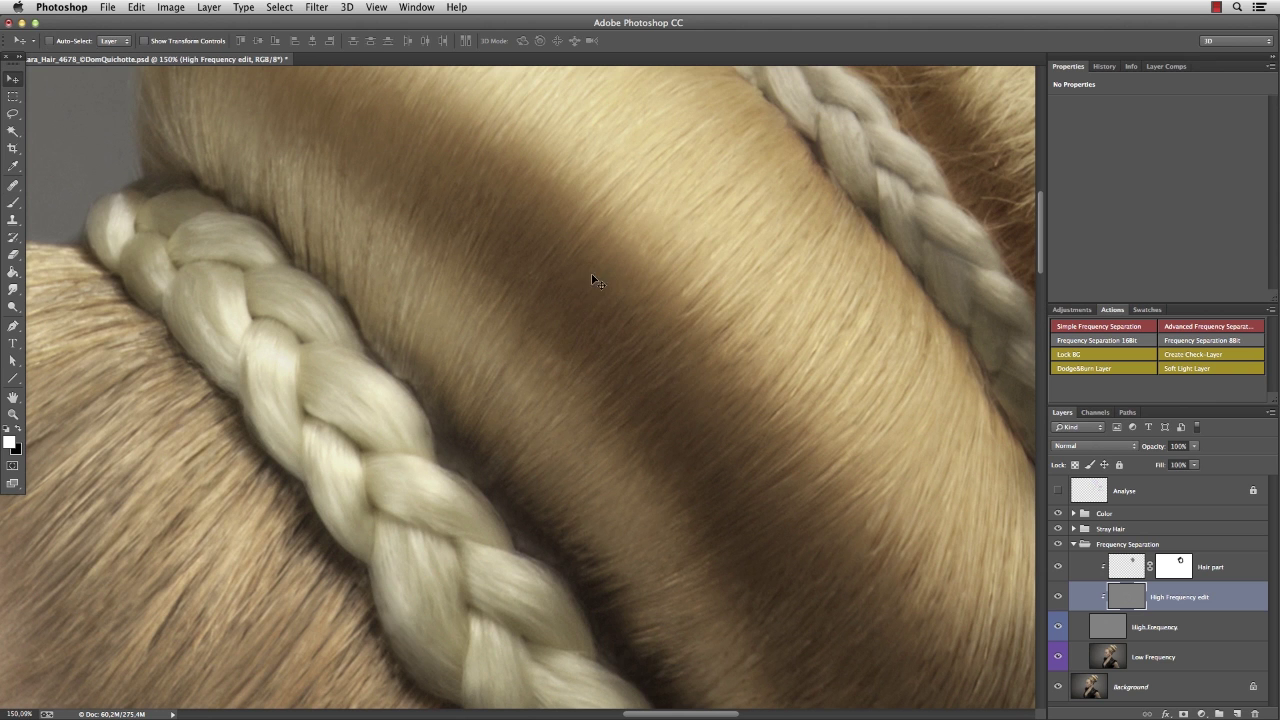
{"action": "left_click_drag", "start_coordinate": [592, 280], "coordinate": [600, 343]}
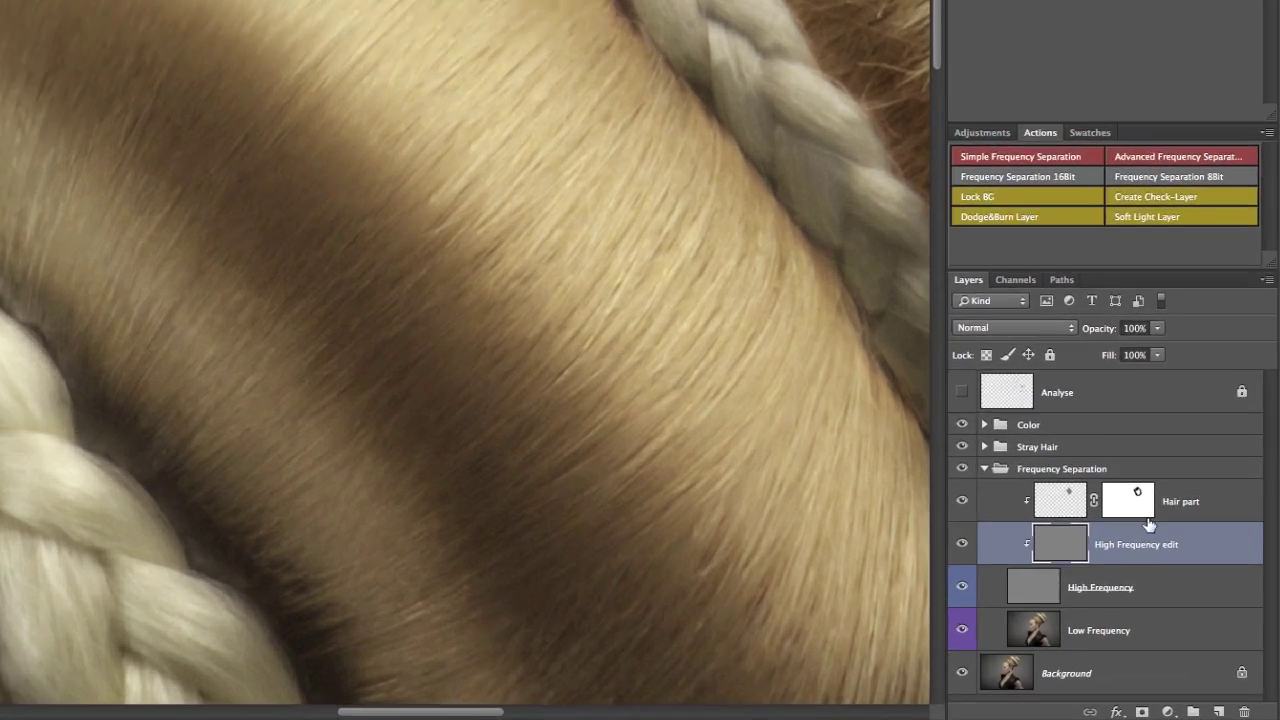
{"action": "left_click", "coordinate": [1222, 574]}
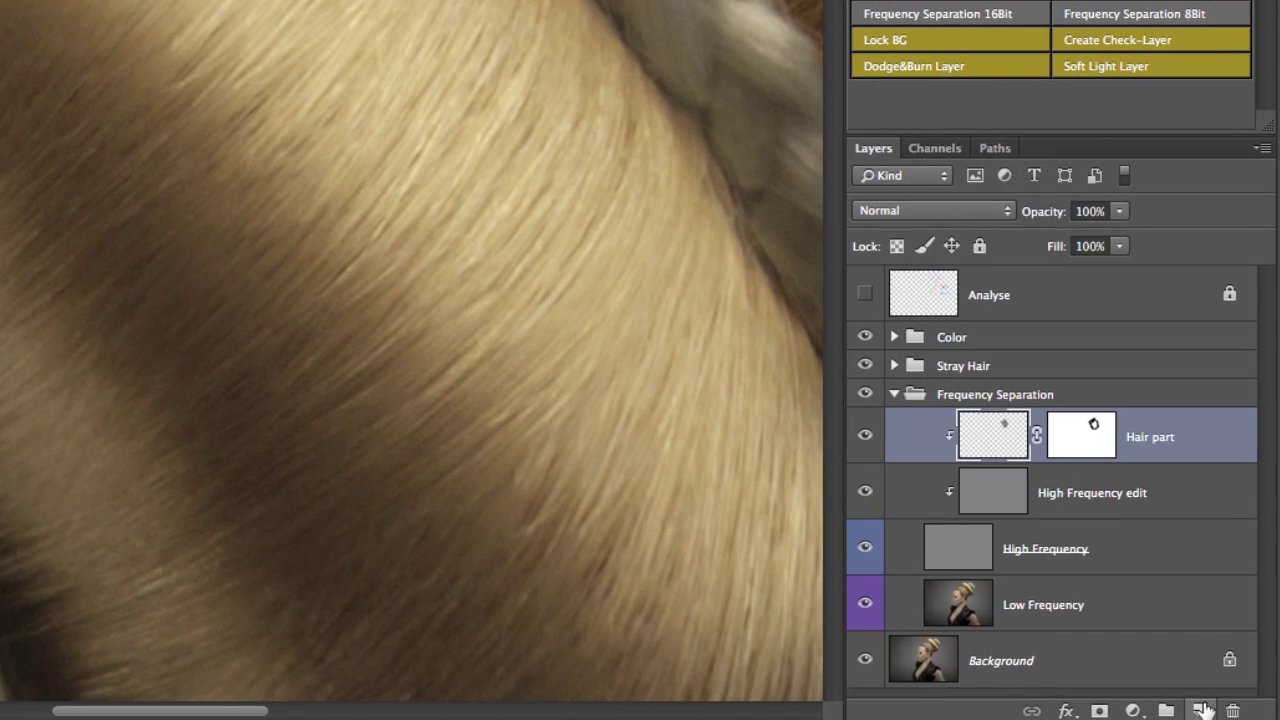
{"action": "left_click", "coordinate": [1237, 713]}
{"action": "left_click", "coordinate": [1072, 455], "text": "alt"}
{"action": "double_click", "coordinate": [1050, 437]}
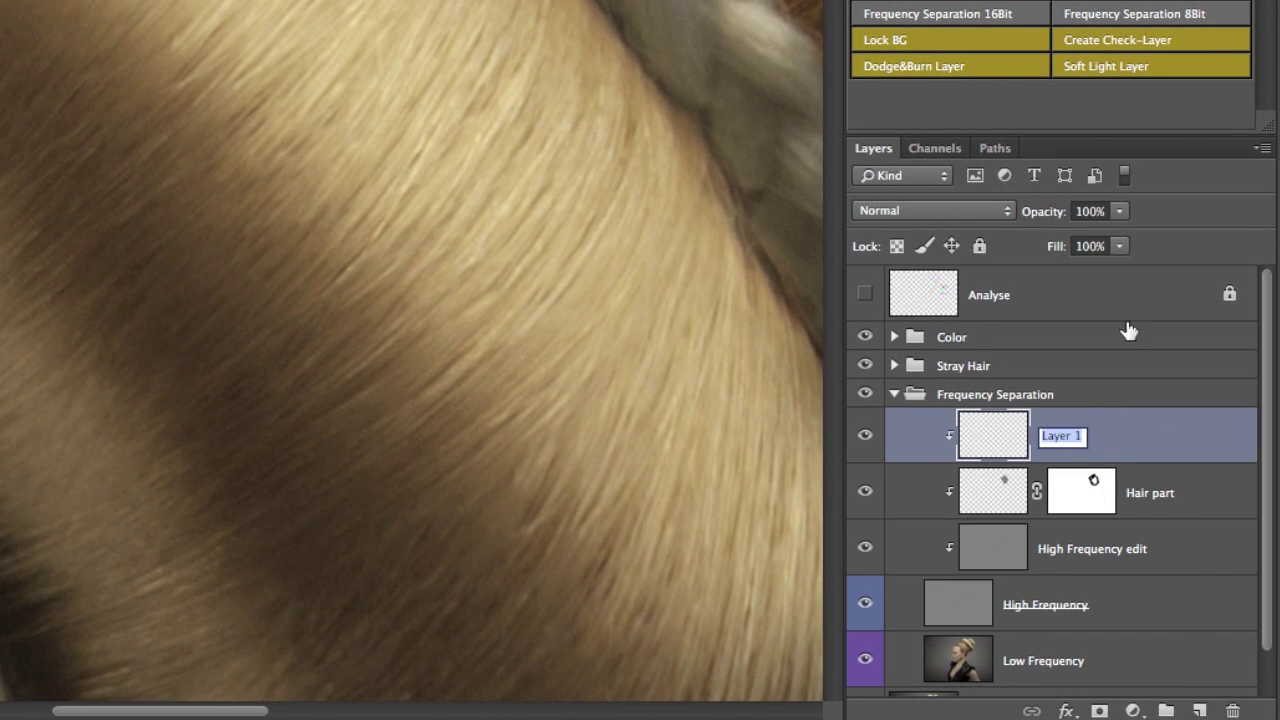
{"action": "type", "text": "D&B"}
{"action": "key", "text": "Return"}
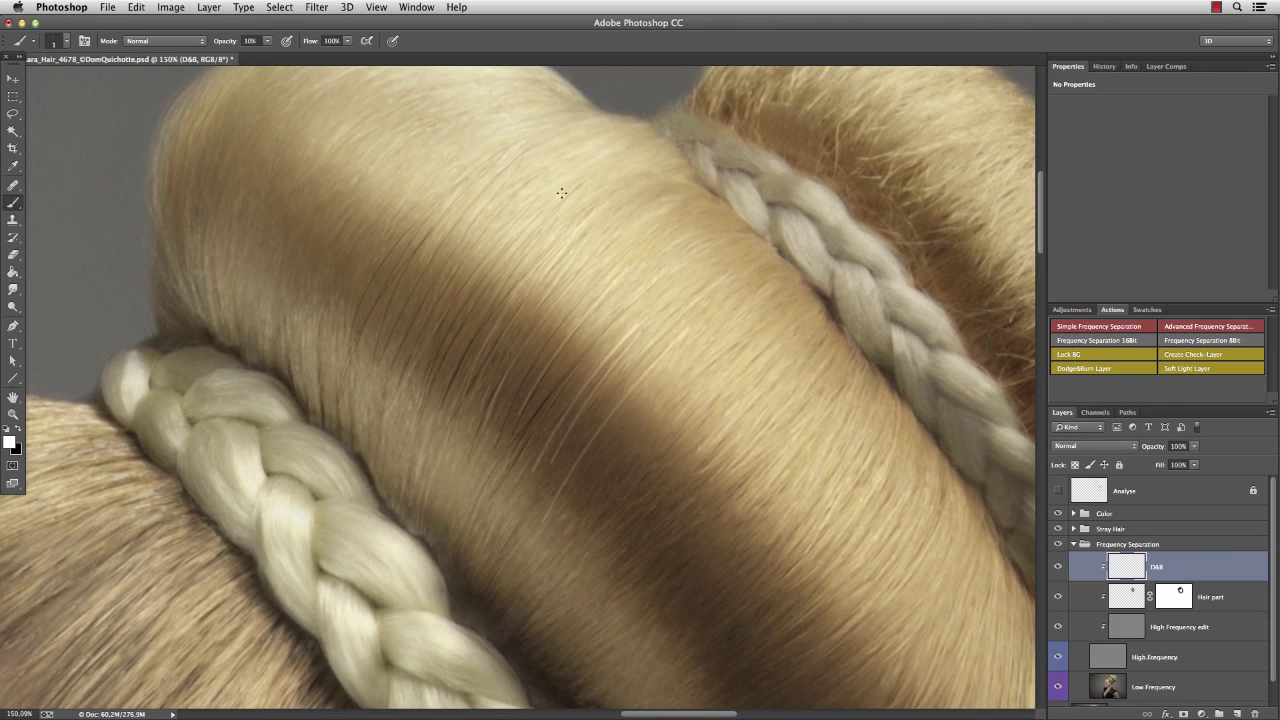
Set the D&B layer to Soft Light and compare the painted hair strands by toggling the layer's visibility.
{"action": "left_click", "coordinate": [1094, 445]}
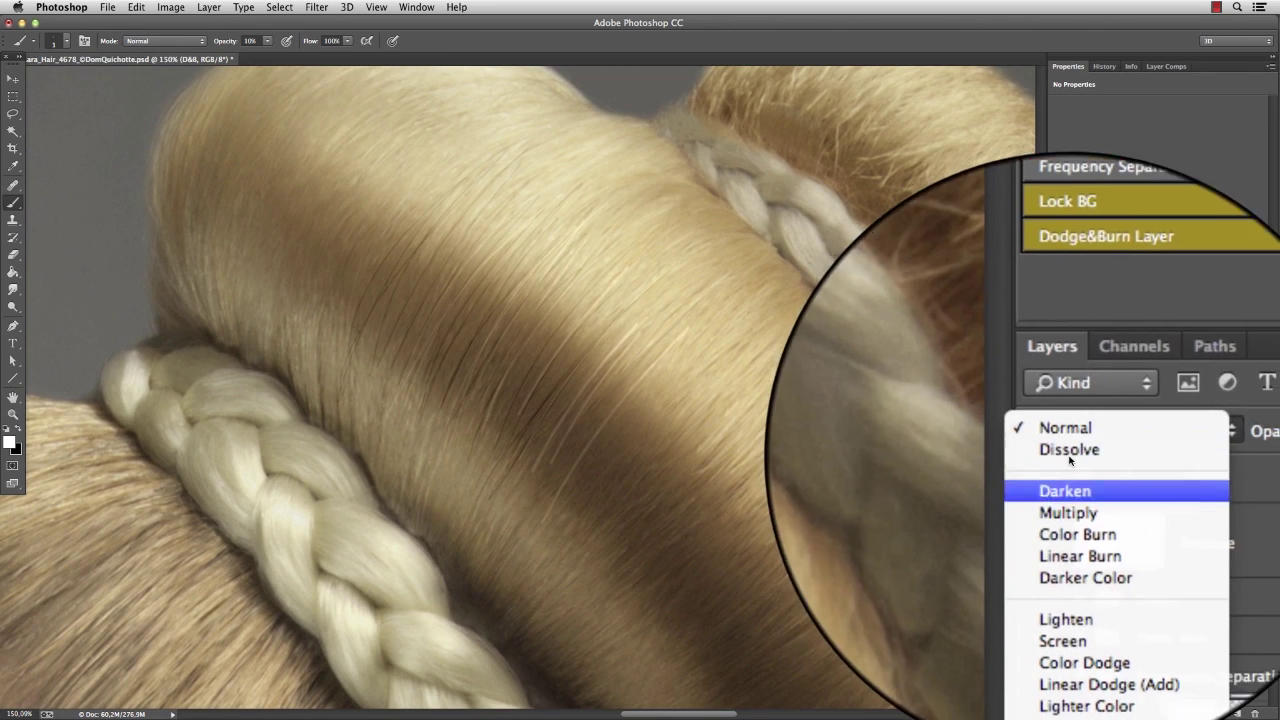
{"action": "left_click", "coordinate": [1090, 635]}
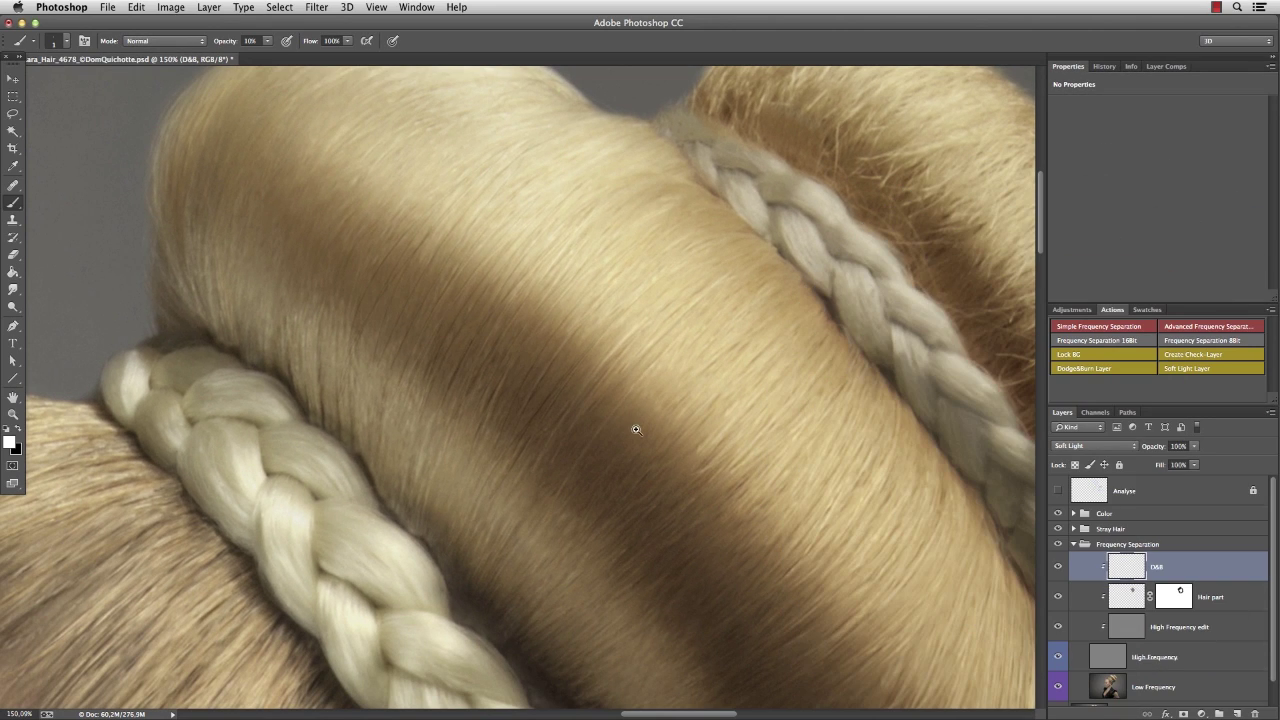
{"action": "left_click_drag", "start_coordinate": [636, 430], "coordinate": [603, 423]}
{"action": "left_click", "coordinate": [1059, 570]}
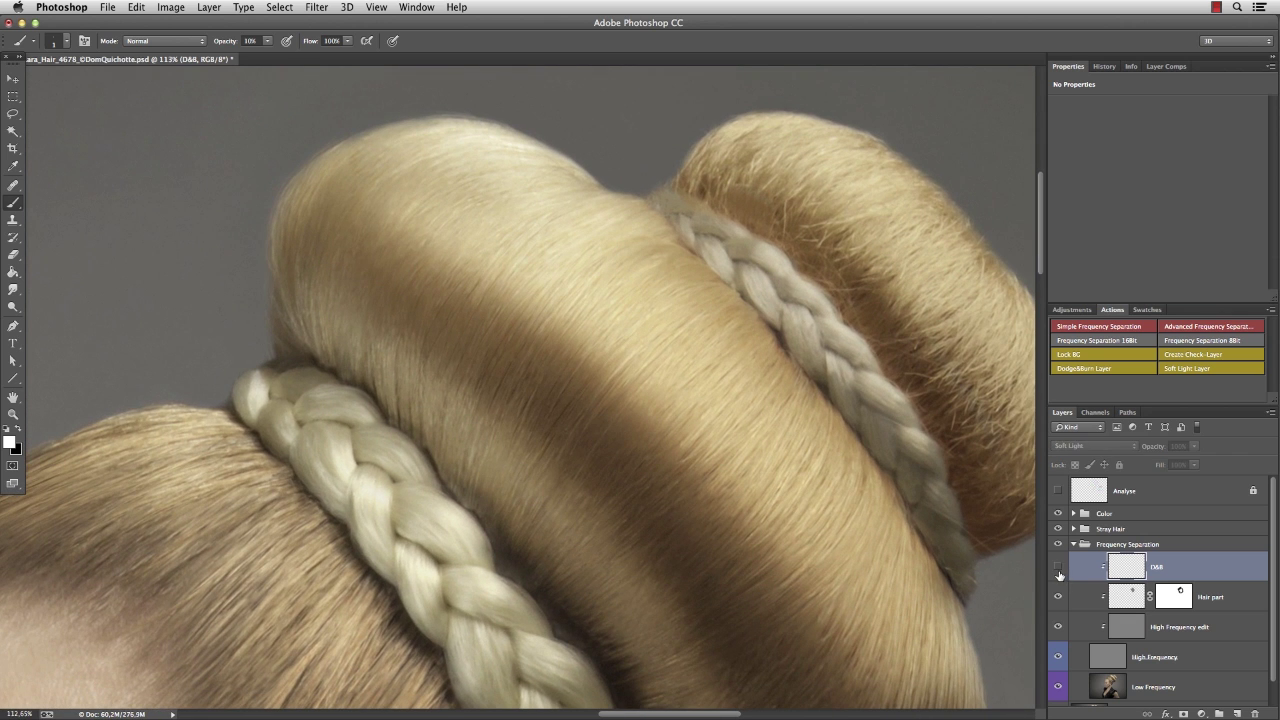
{"action": "left_click", "coordinate": [1058, 570]}
{"action": "left_click_drag", "start_coordinate": [623, 397], "coordinate": [583, 319]}
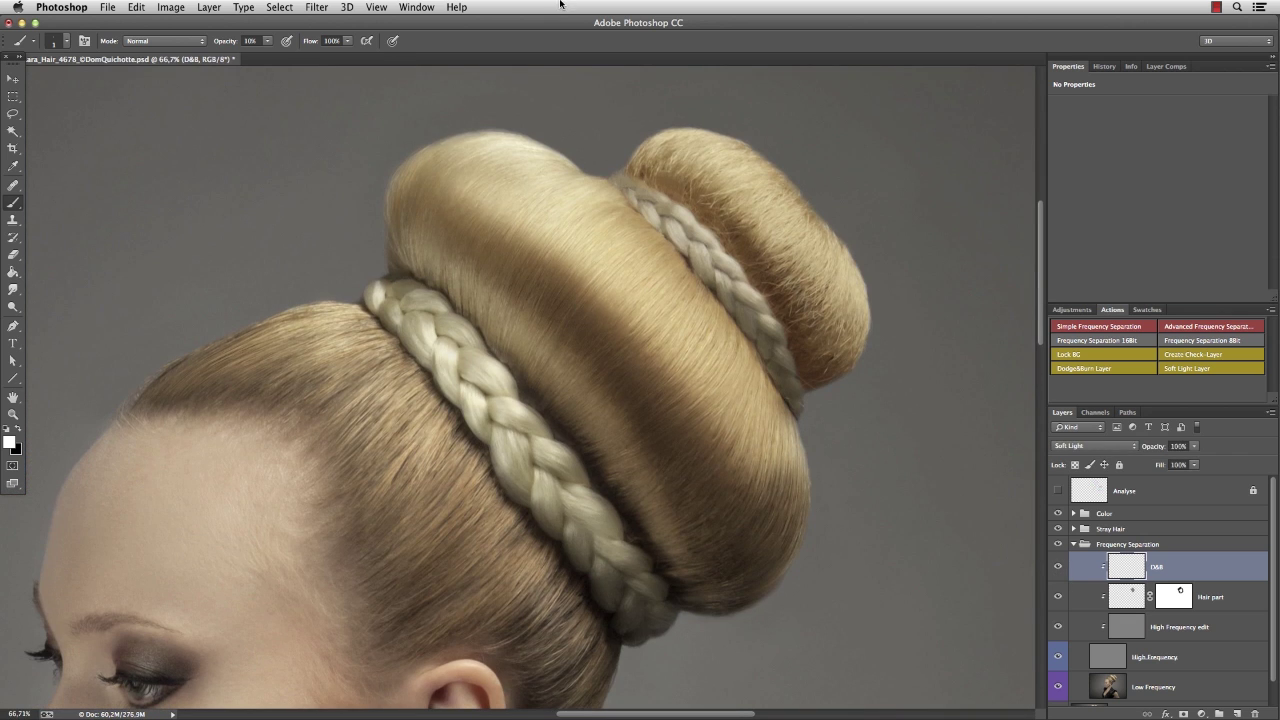
Open FX-Ray_HairTexture.psd and inspect the strand texture by toggling its two layers' visibility.
{"action": "key", "text": "super+o"}
{"action": "double_click", "coordinate": [390, 130]}
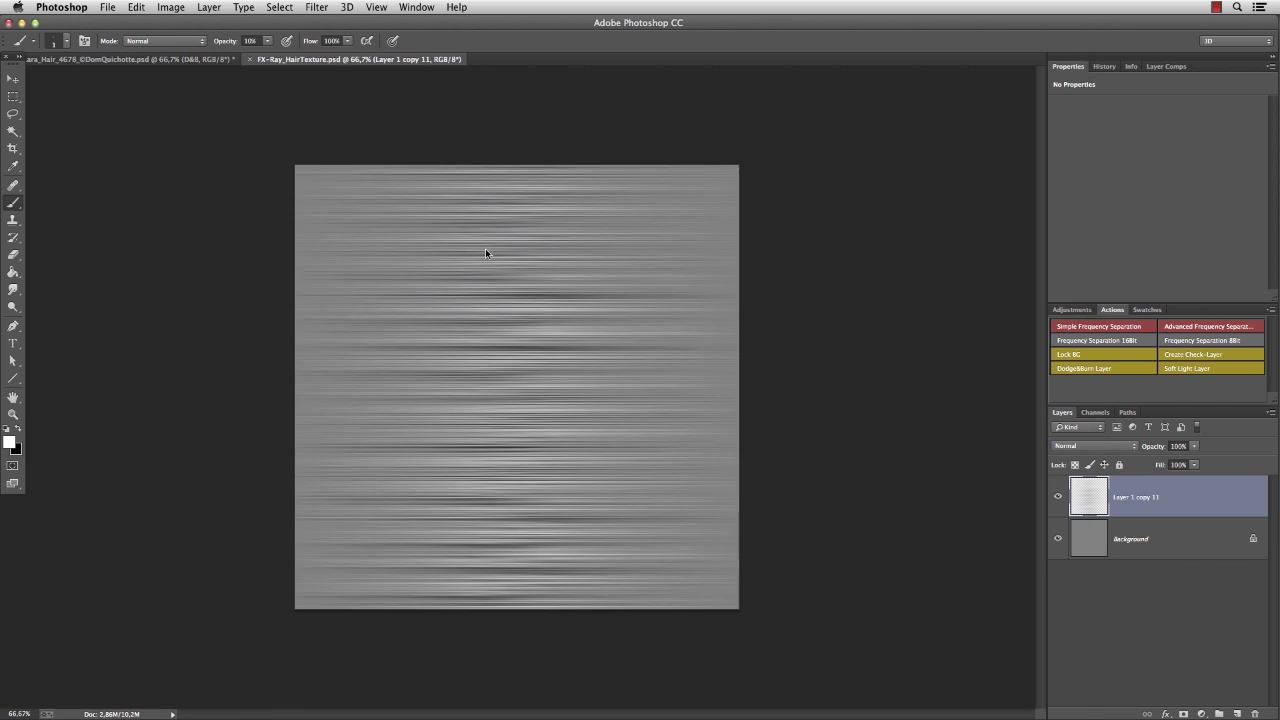
{"action": "left_click", "coordinate": [1058, 537]}
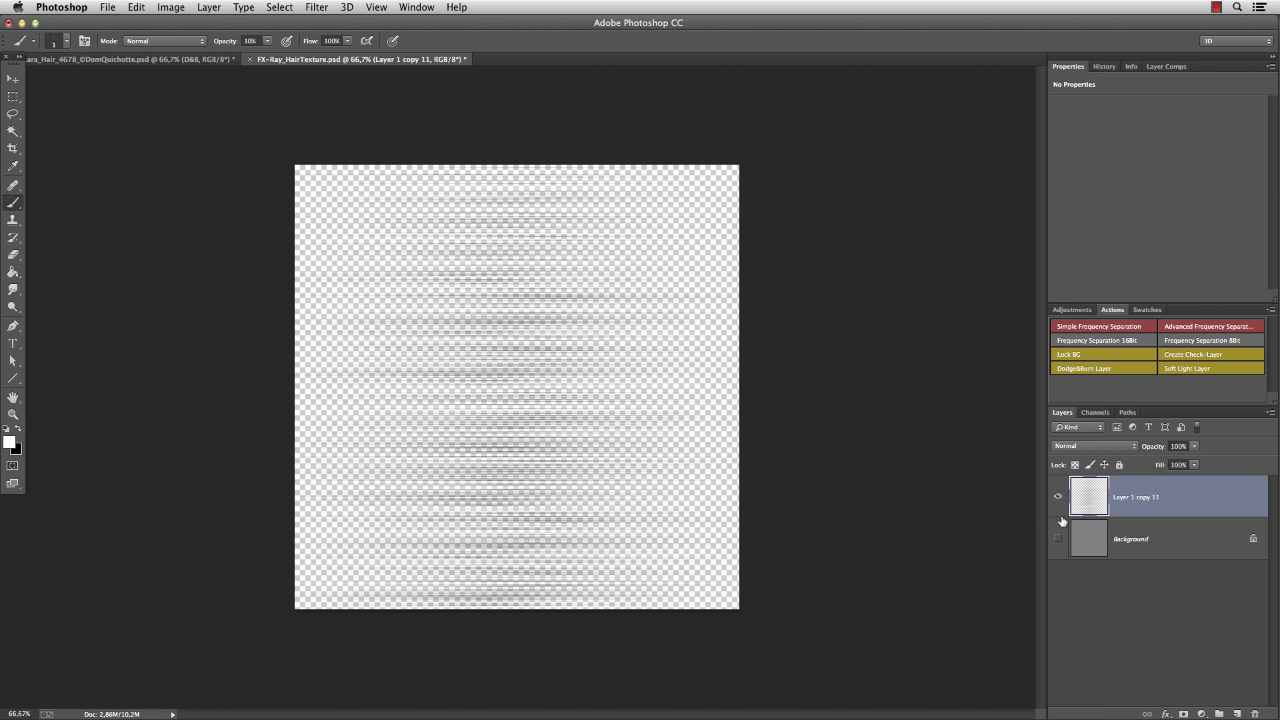
{"action": "left_click", "coordinate": [1058, 499]}
{"action": "left_click", "coordinate": [1058, 499]}
{"action": "left_click", "coordinate": [1058, 499]}
{"action": "left_click", "coordinate": [1058, 499]}
{"action": "left_click", "coordinate": [1059, 531]}
{"action": "left_click", "coordinate": [1058, 499]}
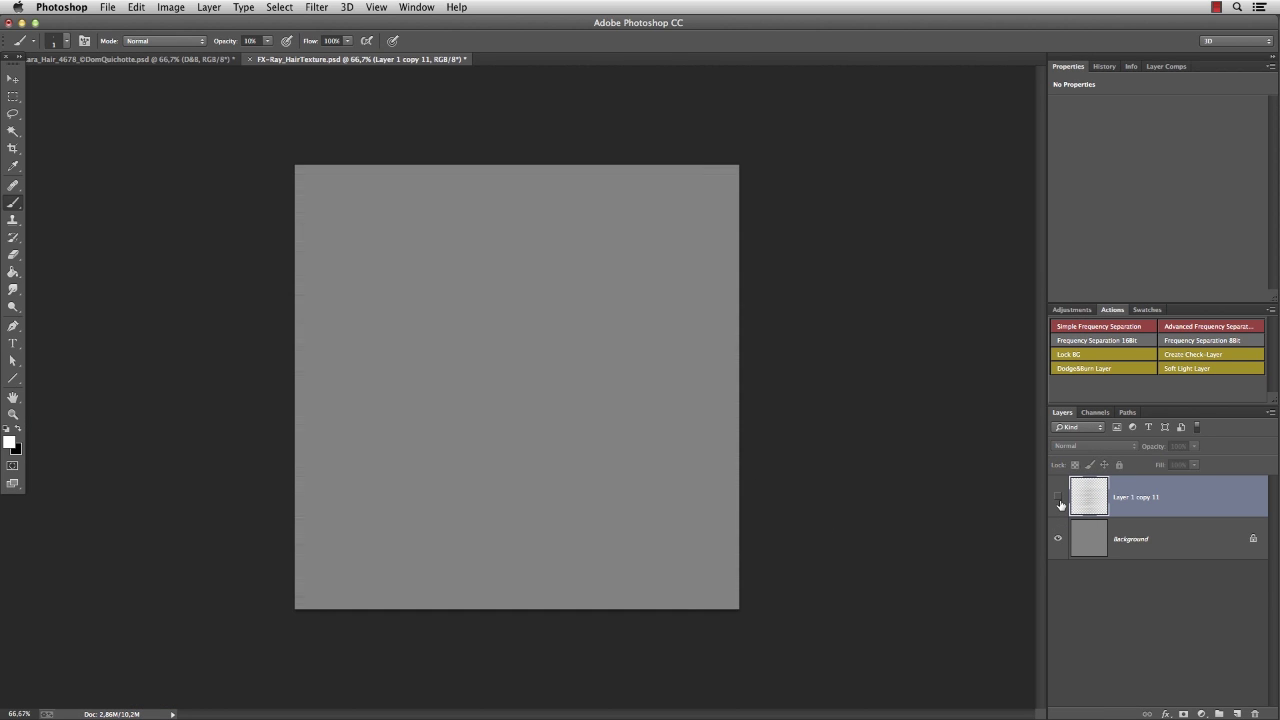
{"action": "left_click", "coordinate": [1058, 499]}
Copy the strand texture into the portrait document as a clipped layer above D&B, named Hair Texture.
{"action": "key", "text": "super+c"}
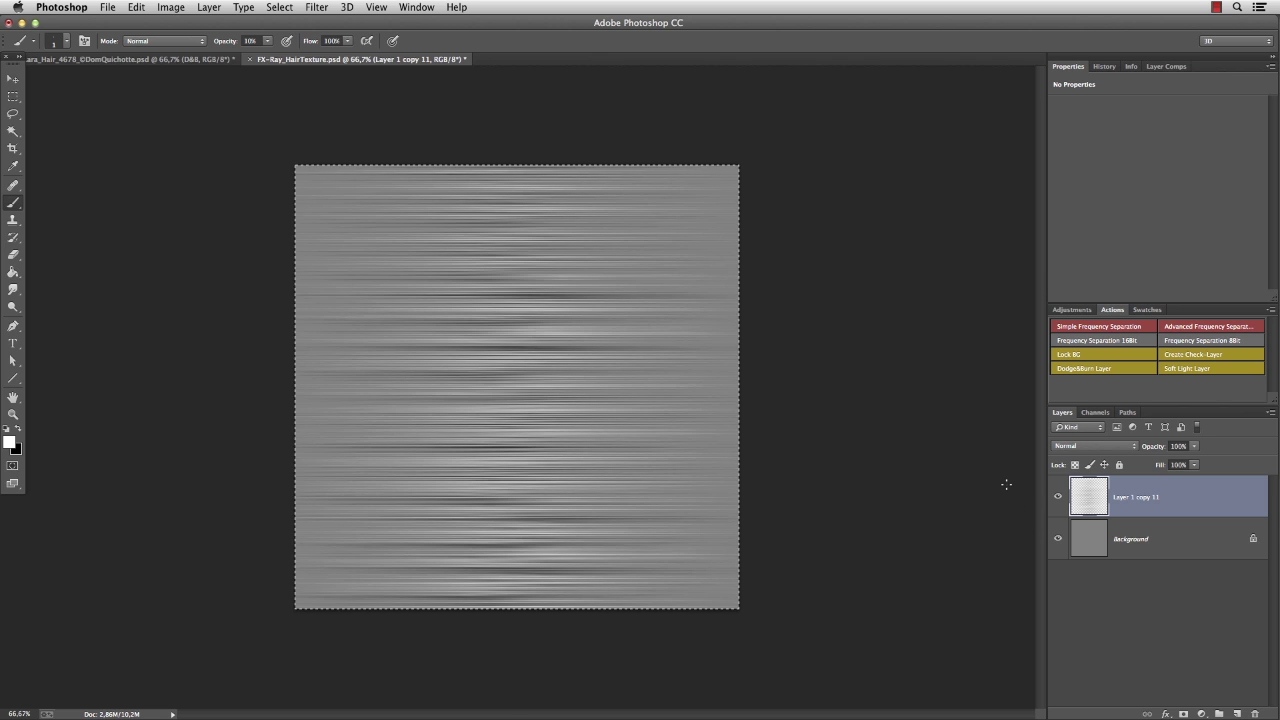
{"action": "key", "text": "ctrl+Tab"}
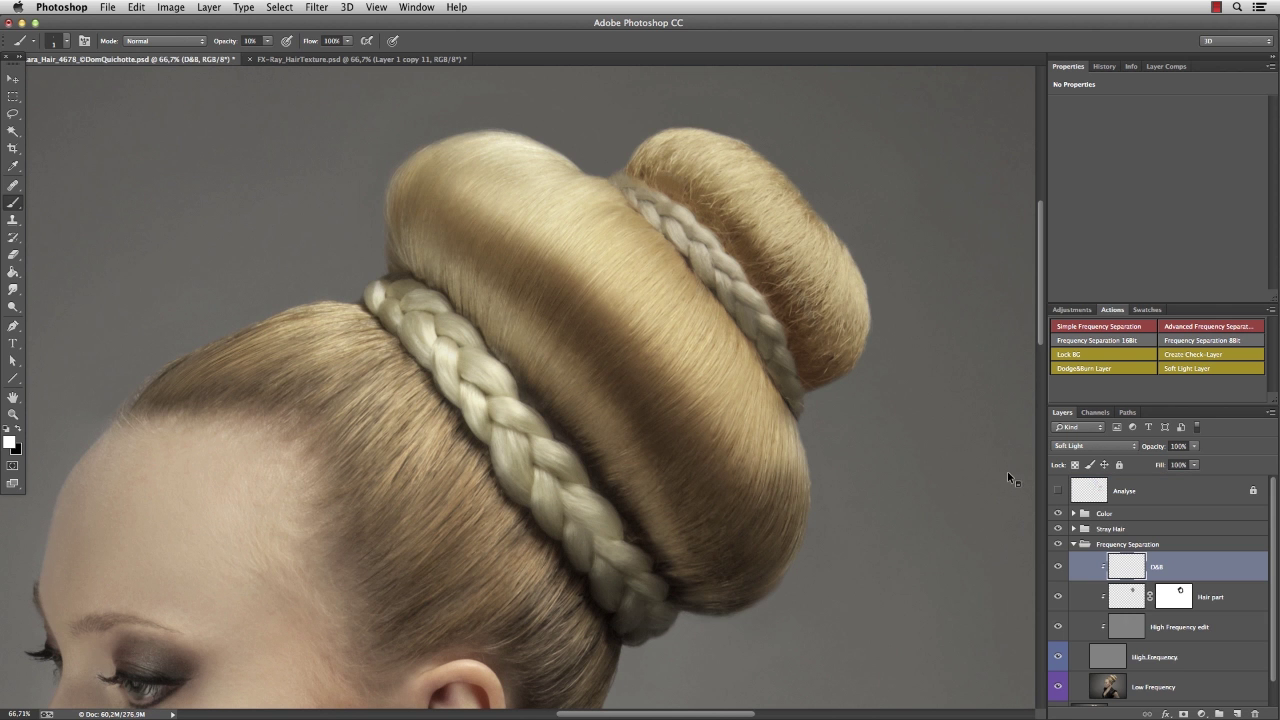
{"action": "key", "text": "super+v"}
{"action": "left_click", "coordinate": [1191, 578], "text": "alt"}
{"action": "type", "text": "Hair"}
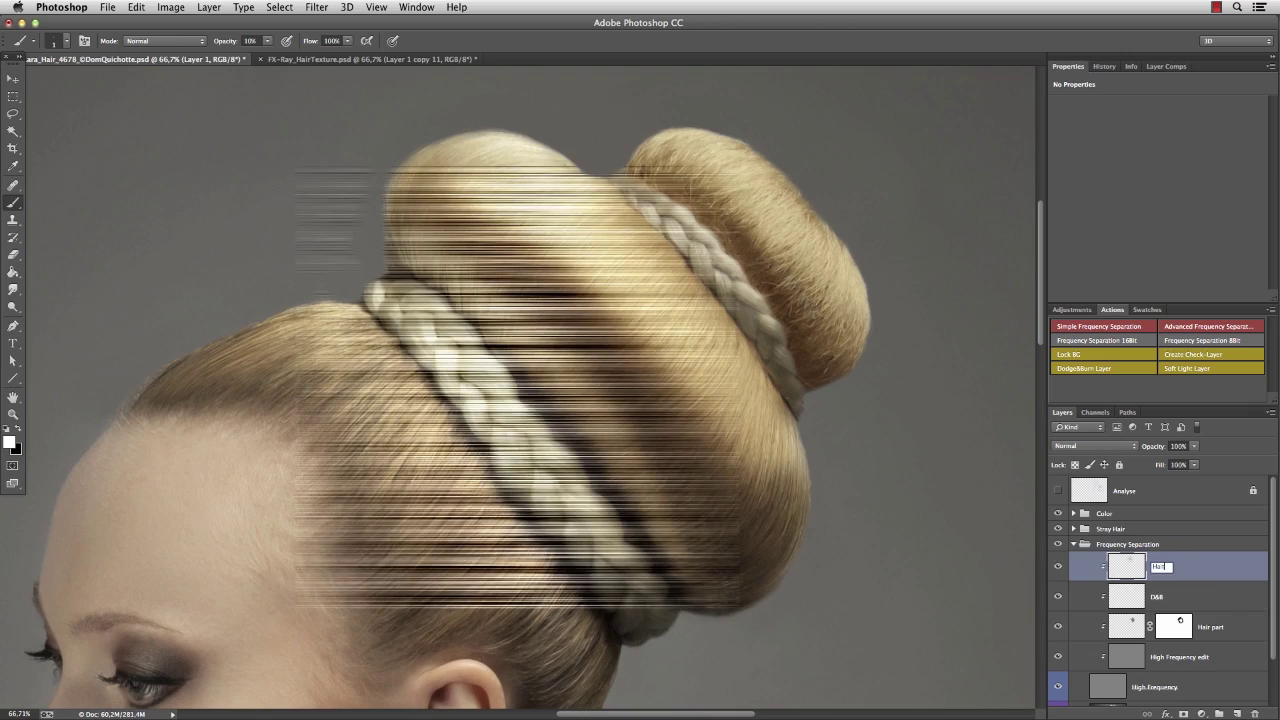
{"action": "type", "text": " Texture"}
{"action": "key", "text": "Return"}
Transform the hair texture to about 50% width and about -43° rotation so it lies across the large bun.
{"action": "key", "text": "super+t"}
{"action": "left_click_drag", "start_coordinate": [836, 576], "coordinate": [880, 308]}
{"action": "left_click_drag", "start_coordinate": [355, 536], "coordinate": [473, 426]}
{"action": "mouse_move", "coordinate": [674, 332]}
{"action": "left_mouse_down"}
{"action": "mouse_move", "coordinate": [651, 396]}
{"action": "mouse_move", "coordinate": [683, 366]}
{"action": "left_mouse_up"}
{"action": "left_click_drag", "start_coordinate": [729, 240], "coordinate": [698, 273]}
{"action": "left_click_drag", "start_coordinate": [705, 382], "coordinate": [716, 390]}
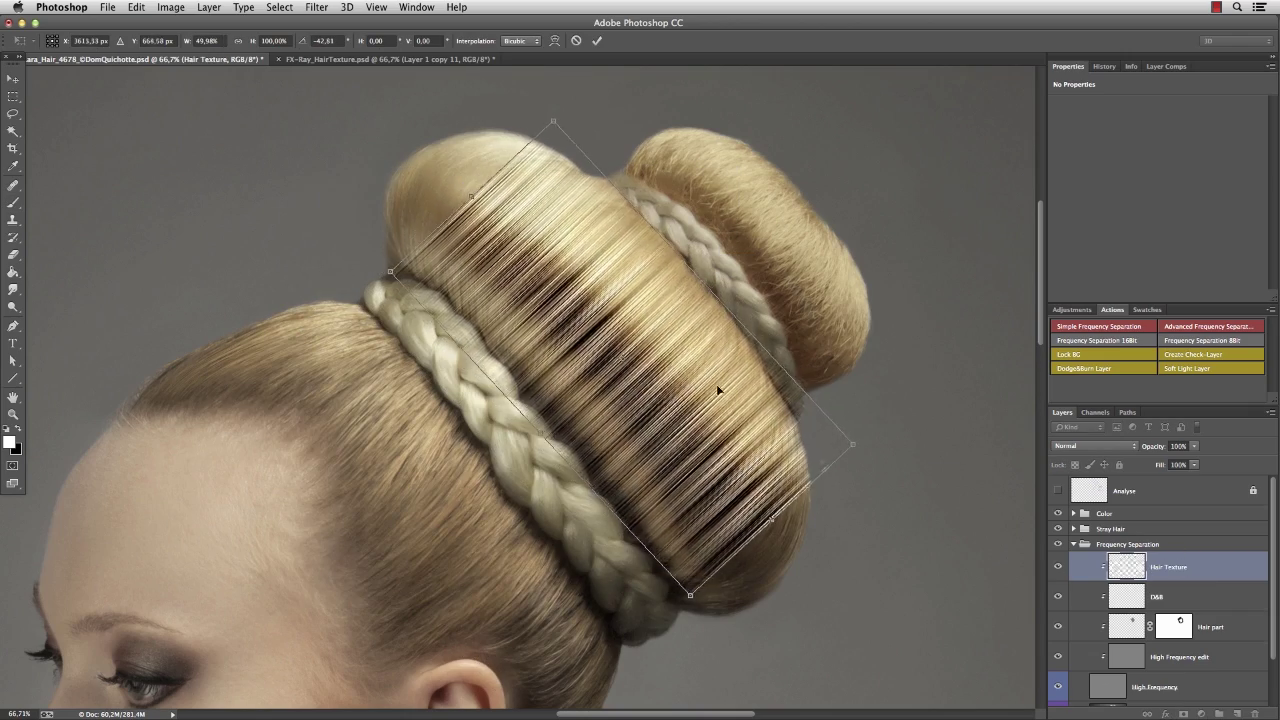
{"action": "left_click_drag", "start_coordinate": [888, 447], "coordinate": [888, 454]}
Warp the hair texture so its ends and corners follow the curved outline of the large bun.
{"action": "left_click", "coordinate": [554, 40]}
{"action": "left_click_drag", "start_coordinate": [486, 209], "coordinate": [431, 169]}
{"action": "left_click_drag", "start_coordinate": [744, 536], "coordinate": [780, 572]}
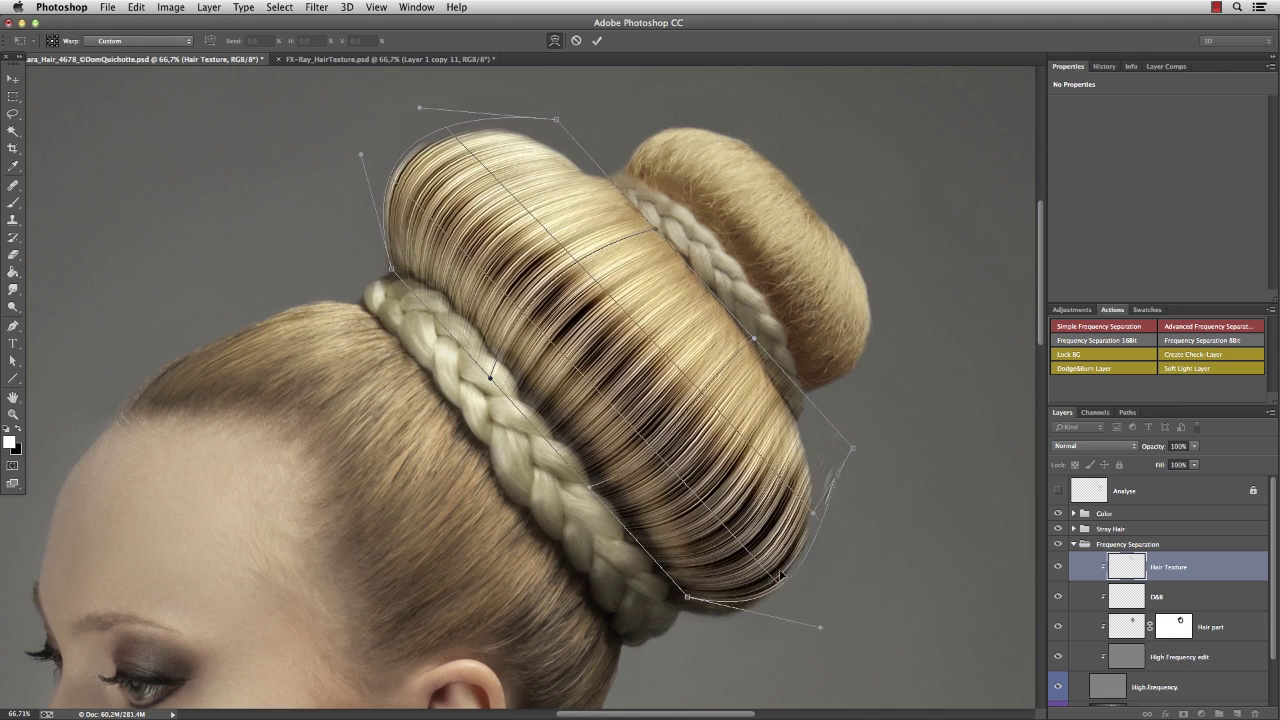
{"action": "left_click_drag", "start_coordinate": [687, 597], "coordinate": [681, 608]}
{"action": "left_click_drag", "start_coordinate": [771, 488], "coordinate": [794, 506]}
{"action": "left_click_drag", "start_coordinate": [852, 448], "coordinate": [795, 419]}
{"action": "left_click_drag", "start_coordinate": [808, 520], "coordinate": [841, 487]}
Refine the warp inside the bun to match the hair direction, apply it and compare the texture on and off.
{"action": "left_click_drag", "start_coordinate": [582, 381], "coordinate": [568, 395]}
{"action": "left_click_drag", "start_coordinate": [598, 309], "coordinate": [606, 300]}
{"action": "left_click_drag", "start_coordinate": [556, 119], "coordinate": [576, 147]}
{"action": "left_click_drag", "start_coordinate": [474, 171], "coordinate": [467, 156]}
{"action": "left_click_drag", "start_coordinate": [682, 397], "coordinate": [697, 417]}
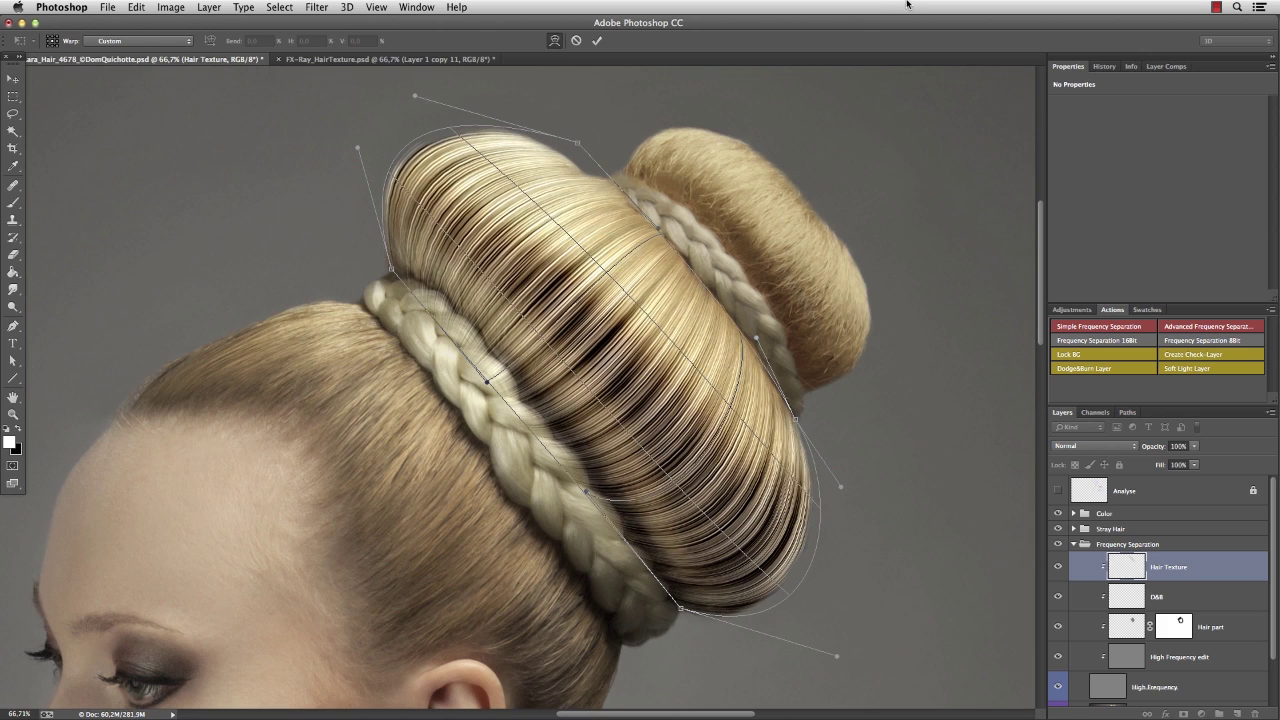
{"action": "key", "text": "Return"}
{"action": "key", "text": "b"}
{"action": "left_click", "coordinate": [1058, 567]}
{"action": "left_click", "coordinate": [1058, 567]}
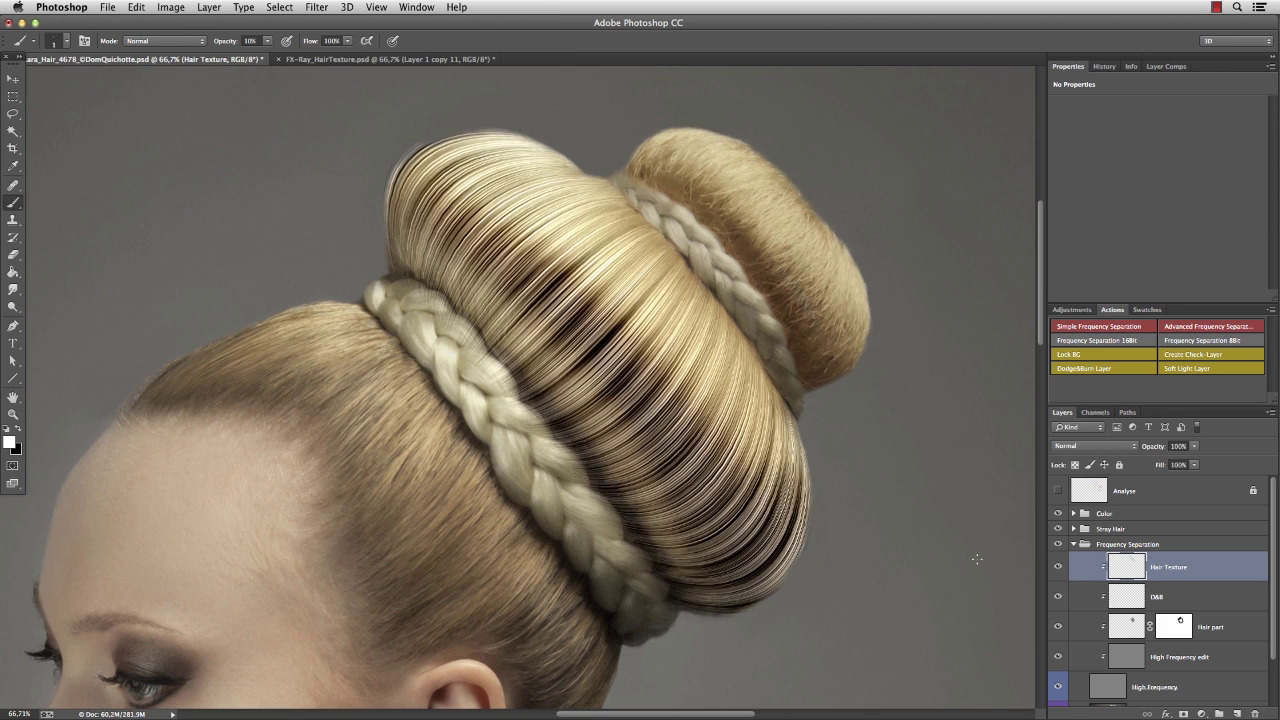
Set the Hair Texture layer to Soft Light at 66% opacity and add a layer mask to it.
{"action": "left_click", "coordinate": [1097, 445]}
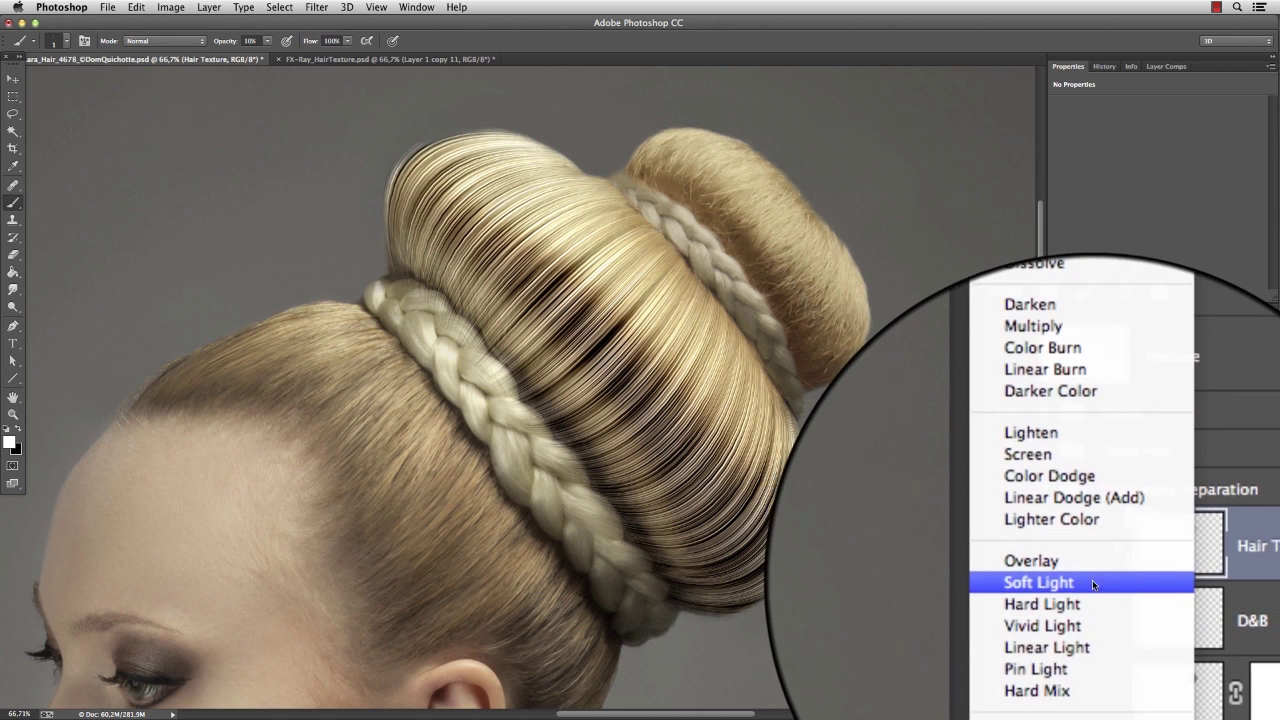
{"action": "left_click", "coordinate": [1092, 580]}
{"action": "left_click_drag", "start_coordinate": [1160, 451], "coordinate": [1129, 456]}
{"action": "left_click", "coordinate": [1182, 712]}
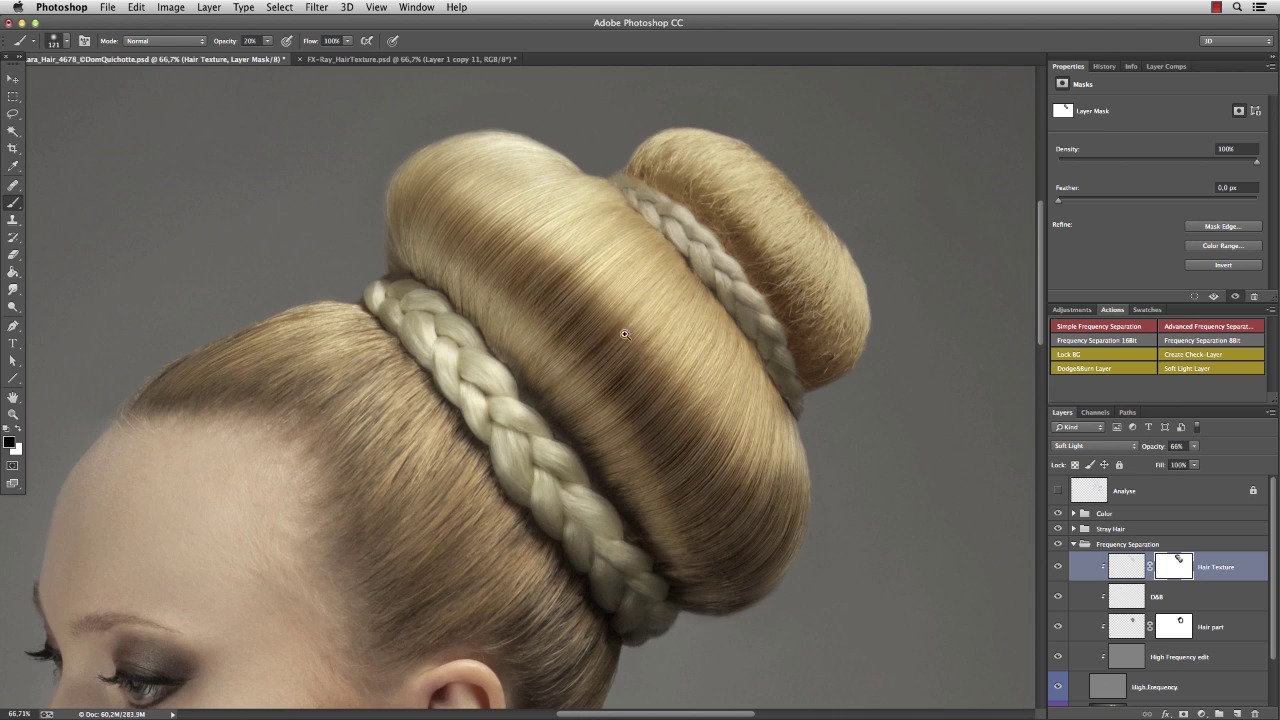
Add monochromatic Gaussian noise of 11.86% to the Hair Texture layer's image rather than its mask.
{"action": "left_click_drag", "start_coordinate": [624, 334], "coordinate": [674, 343]}
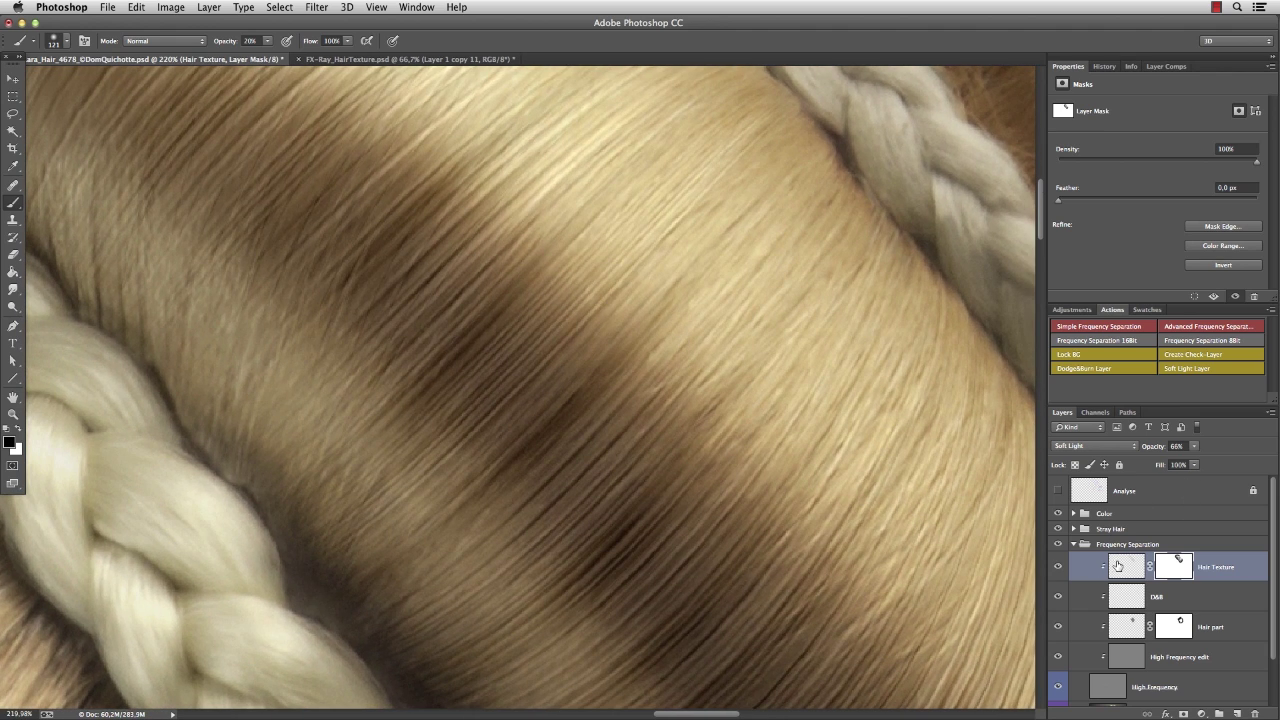
{"action": "left_click", "coordinate": [1118, 566]}
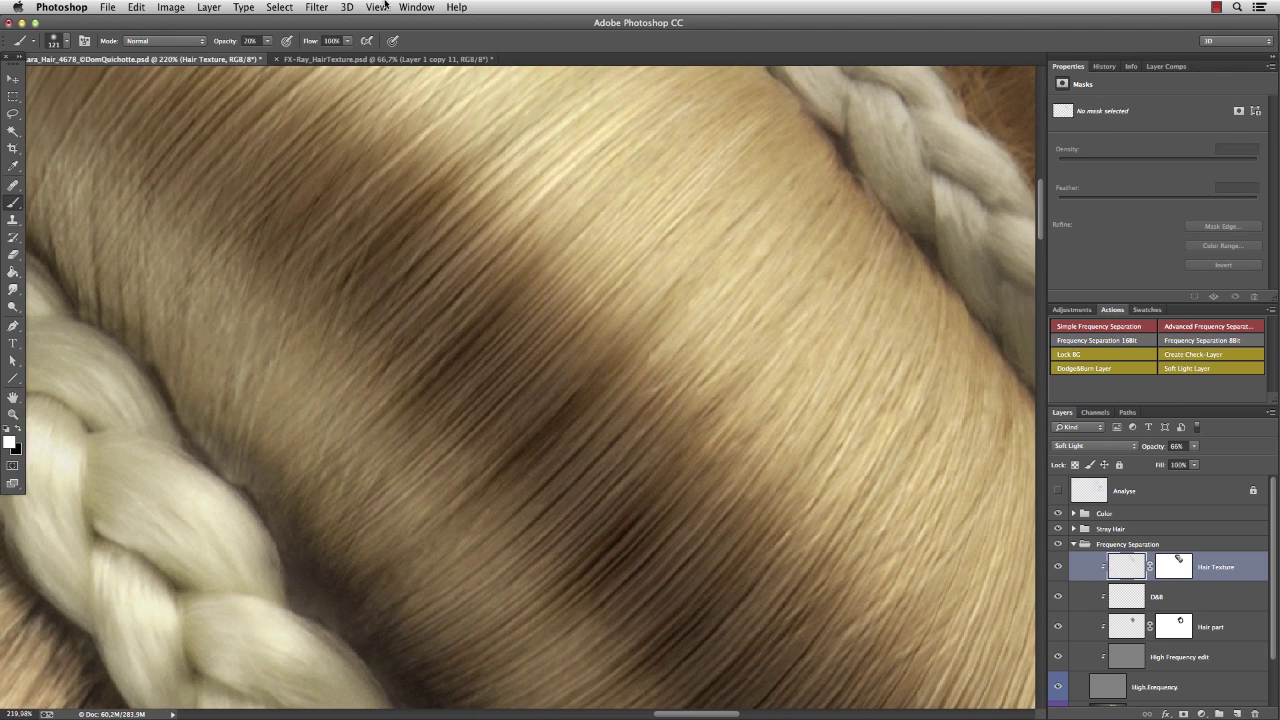
{"action": "left_click", "coordinate": [321, 6]}
{"action": "mouse_move", "coordinate": [455, 191]}
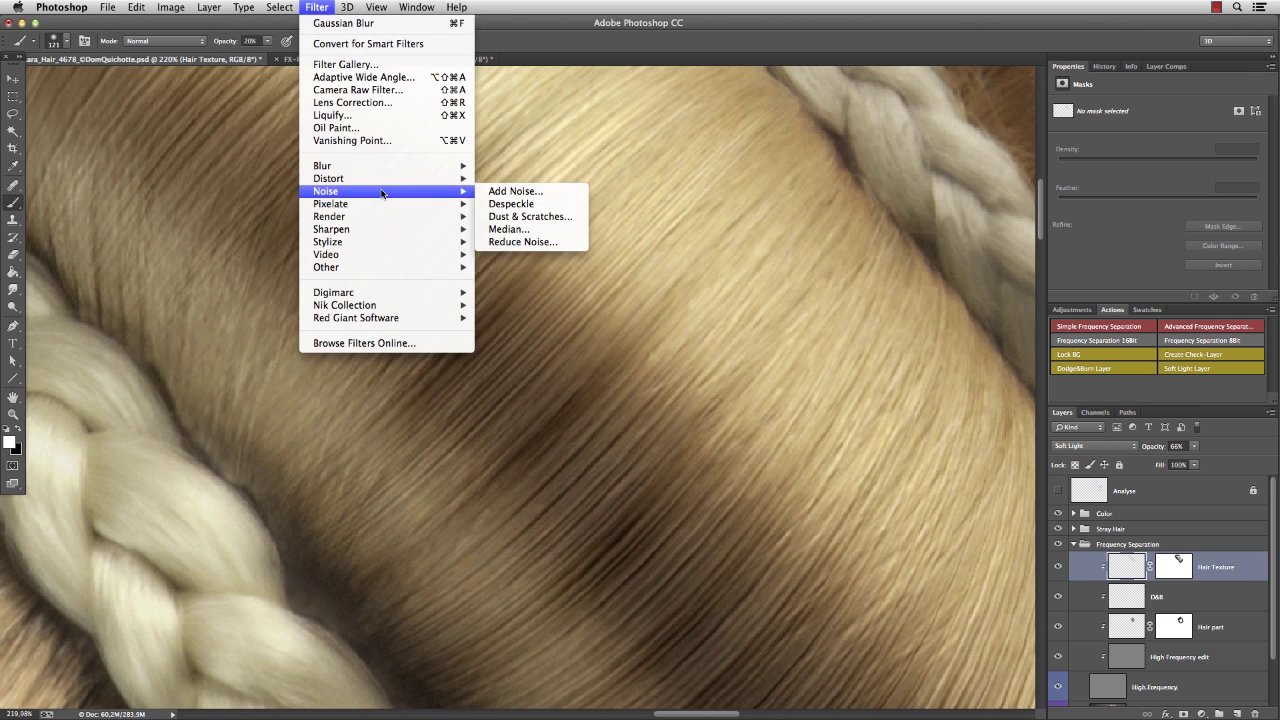
{"action": "left_click", "coordinate": [513, 191]}
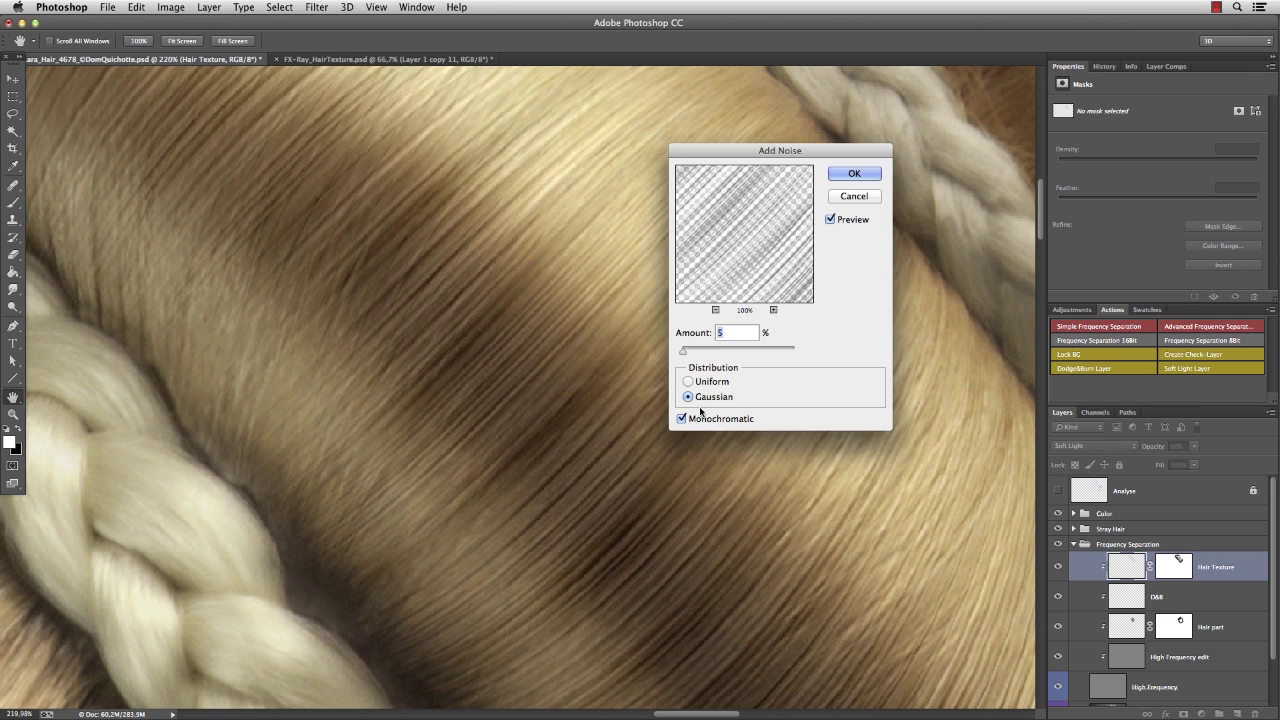
{"action": "left_click_drag", "start_coordinate": [683, 350], "coordinate": [685, 357]}
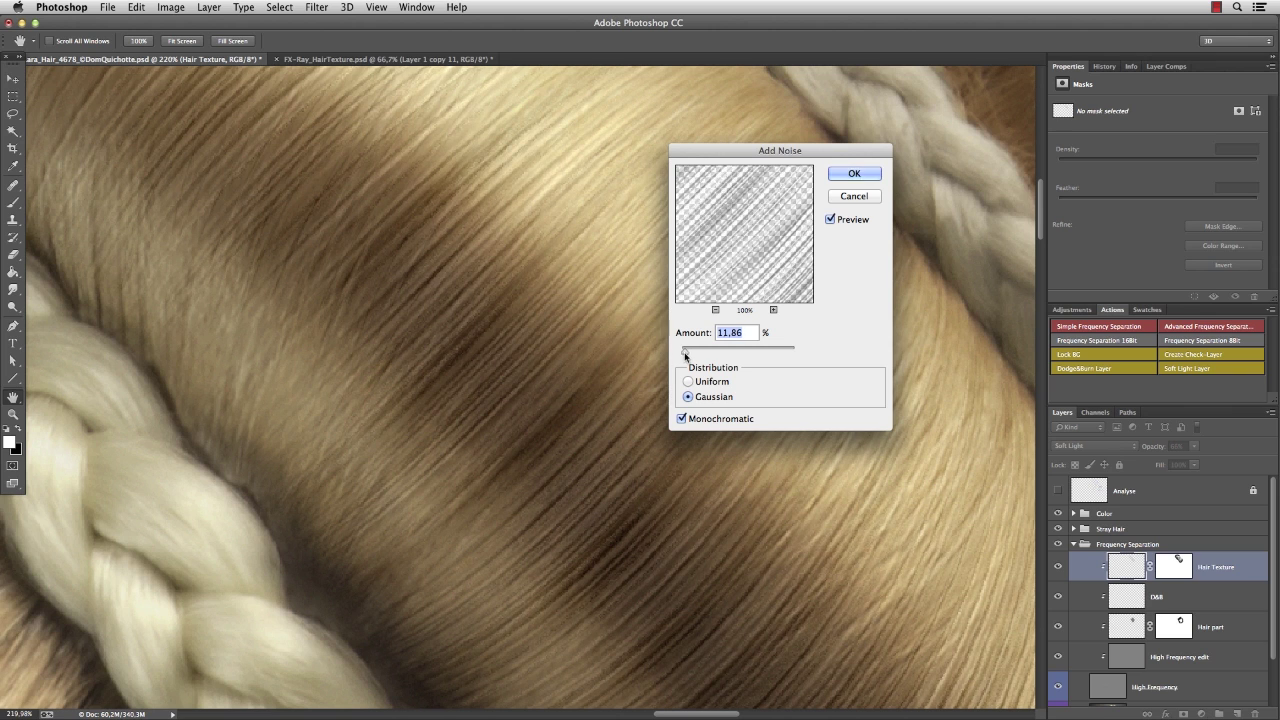
{"action": "left_click", "coordinate": [852, 176]}
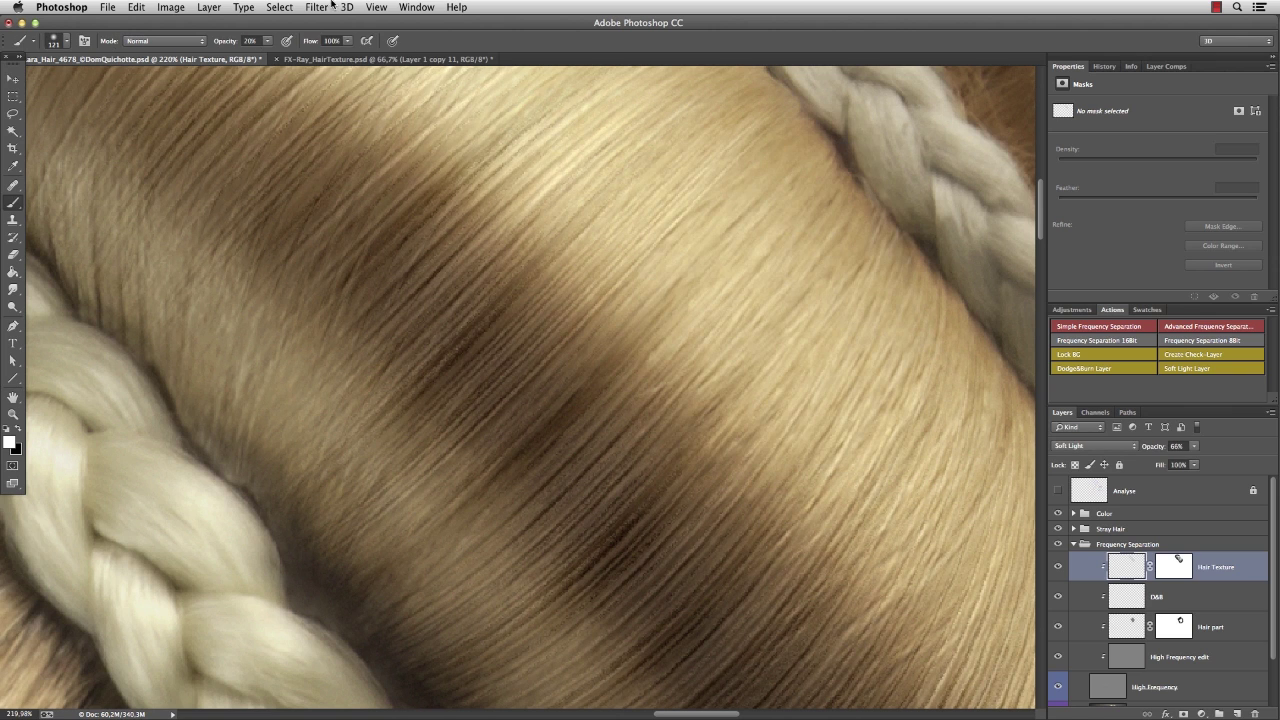
Apply a Gaussian Blur with a 1.0 pixel radius to the Hair Texture layer.
{"action": "left_click", "coordinate": [316, 7]}
{"action": "mouse_move", "coordinate": [360, 168]}
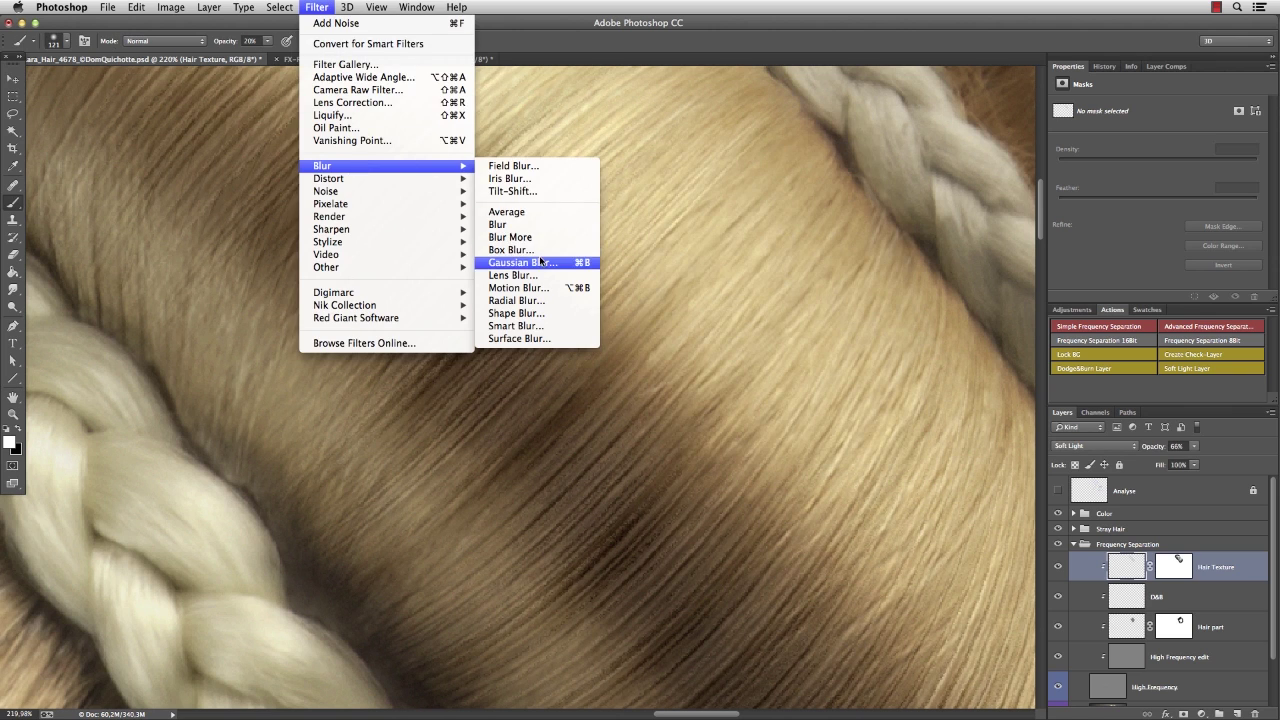
{"action": "left_click", "coordinate": [540, 262]}
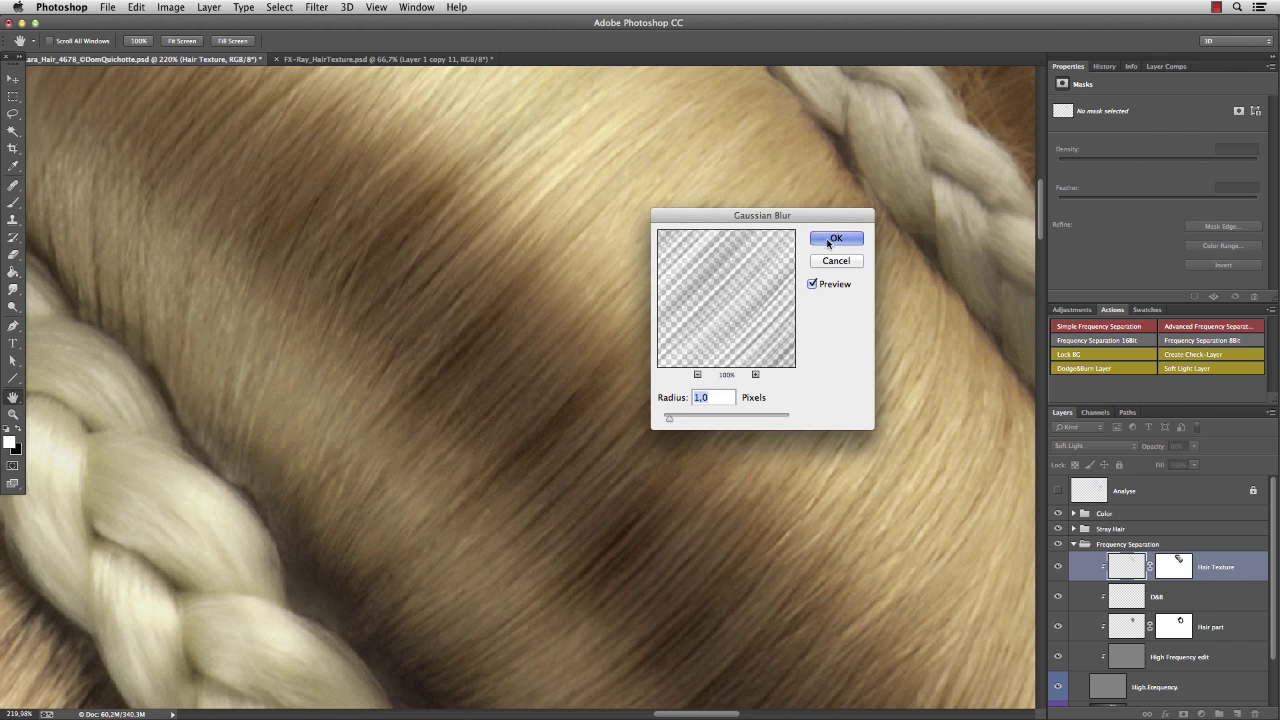
{"action": "left_click", "coordinate": [835, 239]}
Compare the whole hairstyle with and without the Hair Texture layer.
{"action": "key", "text": "b"}
{"action": "key", "text": "super+0"}
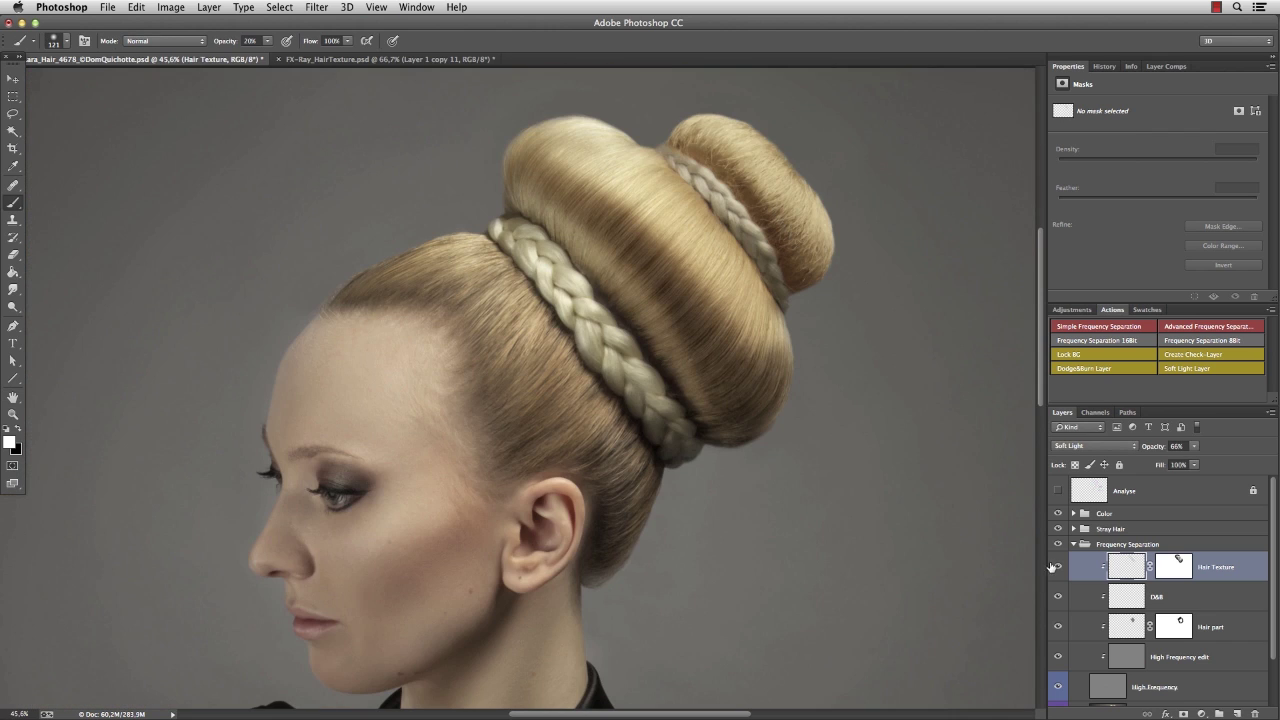
{"action": "left_click", "coordinate": [1057, 567]}
{"action": "left_click", "coordinate": [1057, 567]}
{"action": "left_click", "coordinate": [1058, 568]}
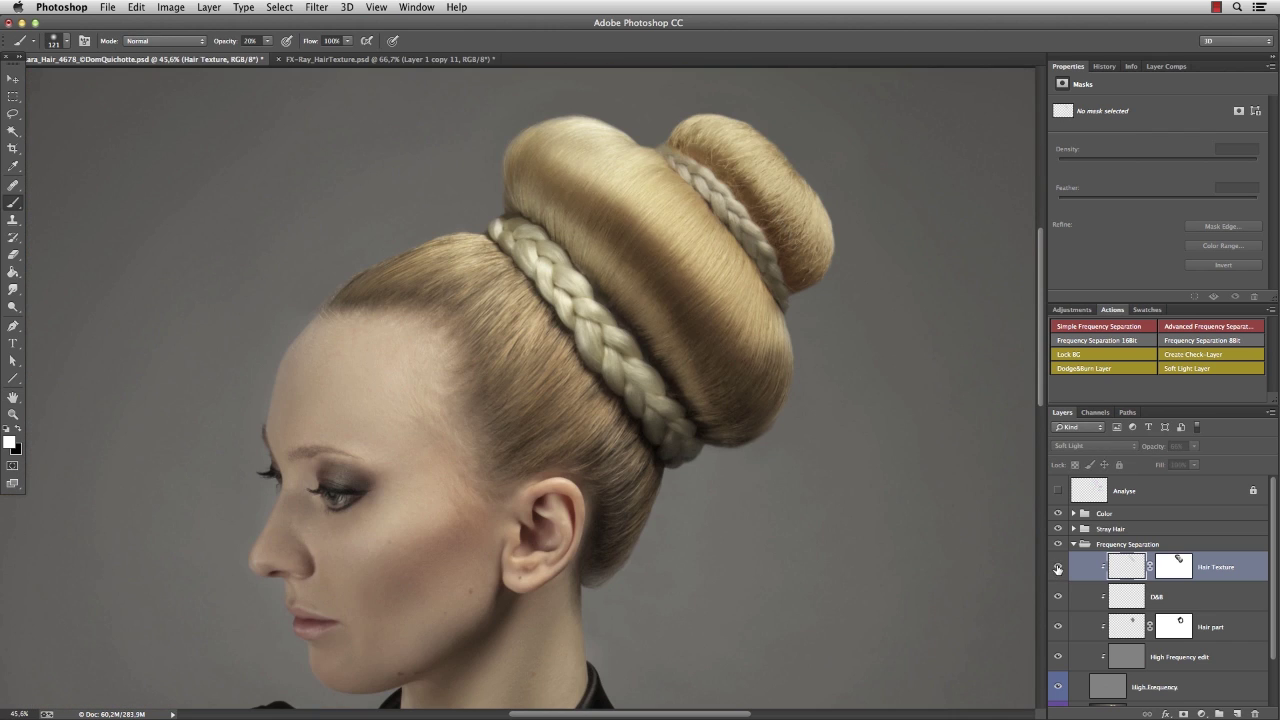
{"action": "left_click", "coordinate": [1058, 568]}
{"action": "left_click", "coordinate": [1058, 567]}
{"action": "left_click", "coordinate": [1057, 565]}
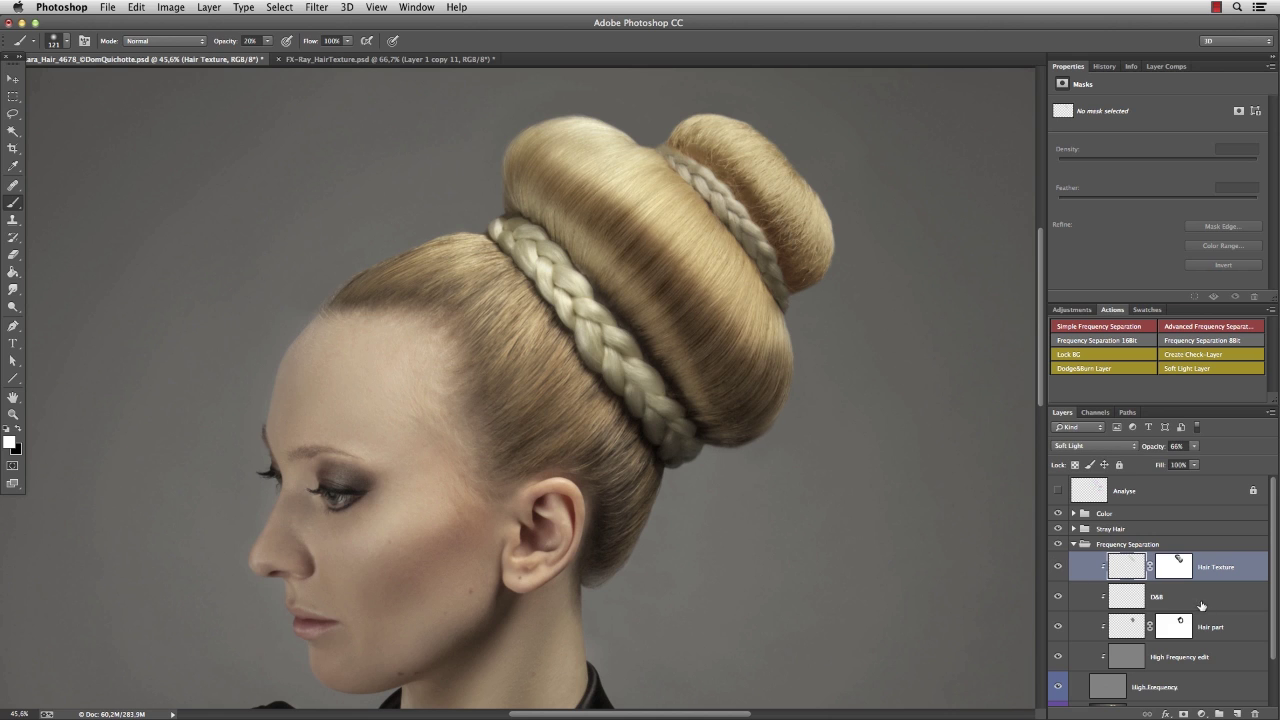
Delete the D&B layer and check the bun with the Hair Texture layer off and on.
{"action": "left_click_drag", "start_coordinate": [1202, 606], "coordinate": [1255, 712]}
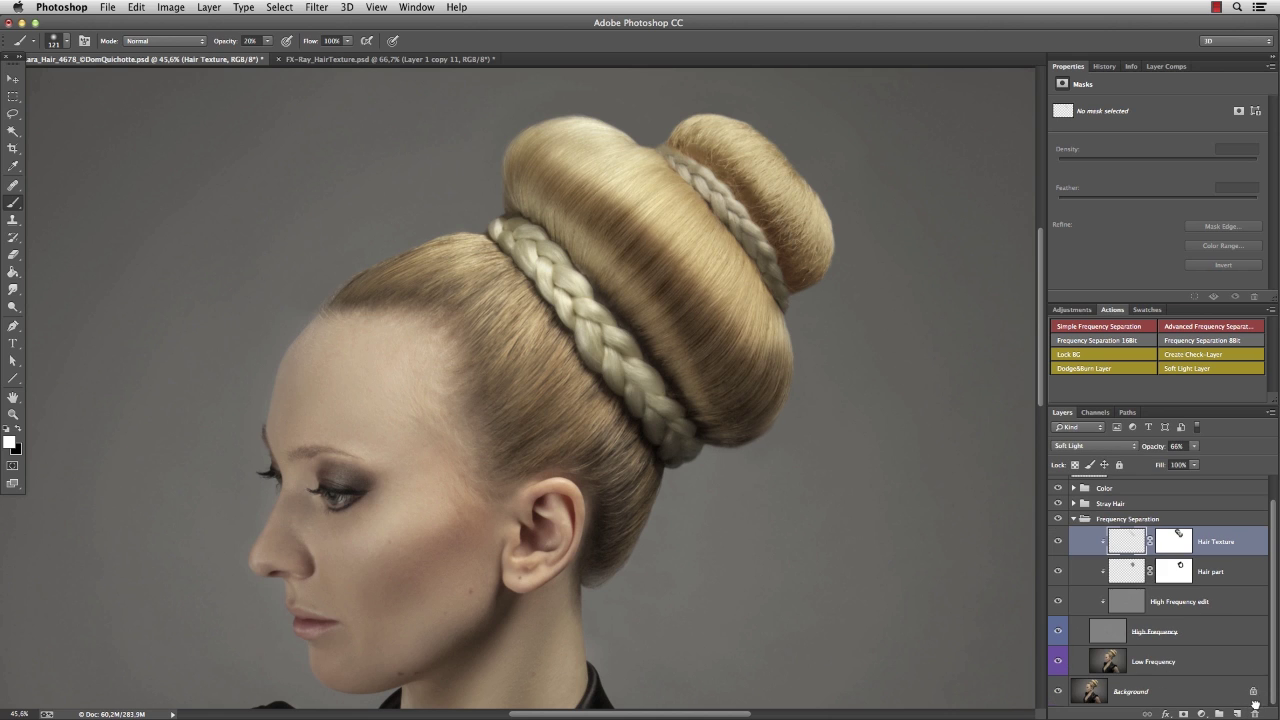
{"action": "left_click", "coordinate": [1056, 542]}
{"action": "left_click", "coordinate": [1056, 542]}
Hide the Low Frequency and Background layers, select the large bun with its braids, copy the selection merged, and show both layers again.
{"action": "left_click", "coordinate": [1059, 688]}
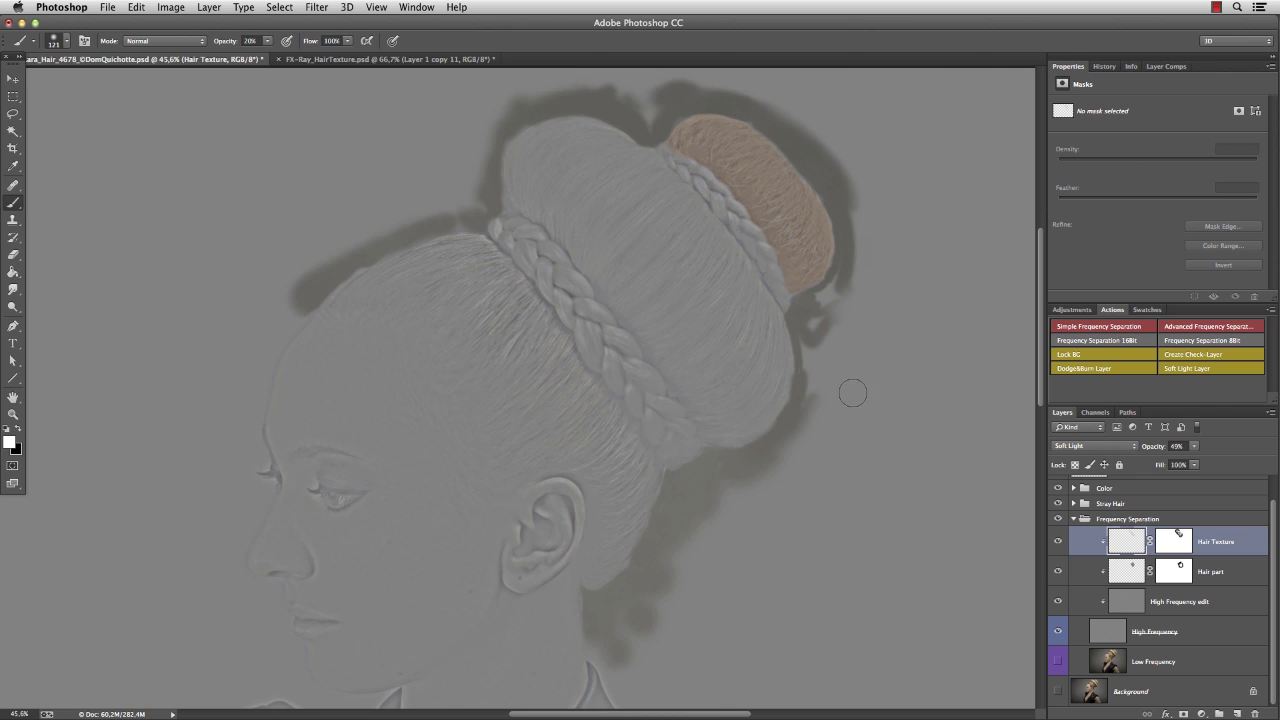
{"action": "key", "text": "l"}
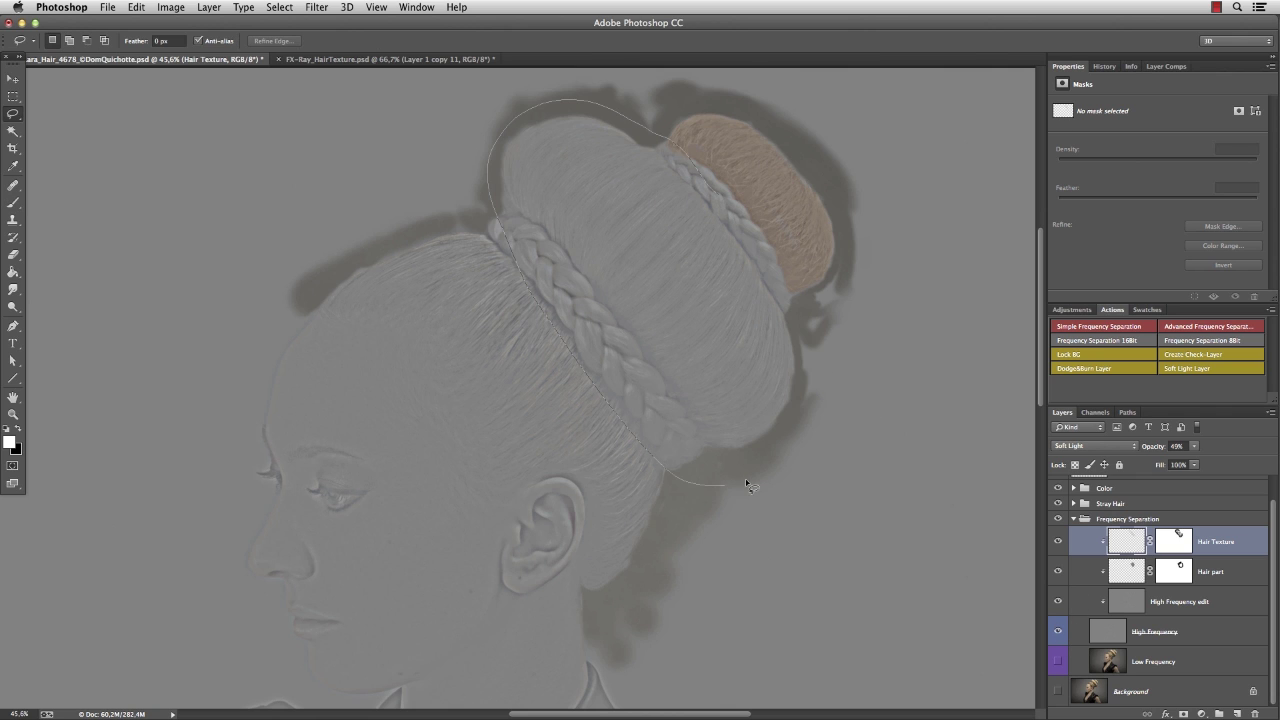
{"action": "left_click_drag", "start_coordinate": [745, 485], "coordinate": [600, 104]}
{"action": "left_click", "coordinate": [136, 7]}
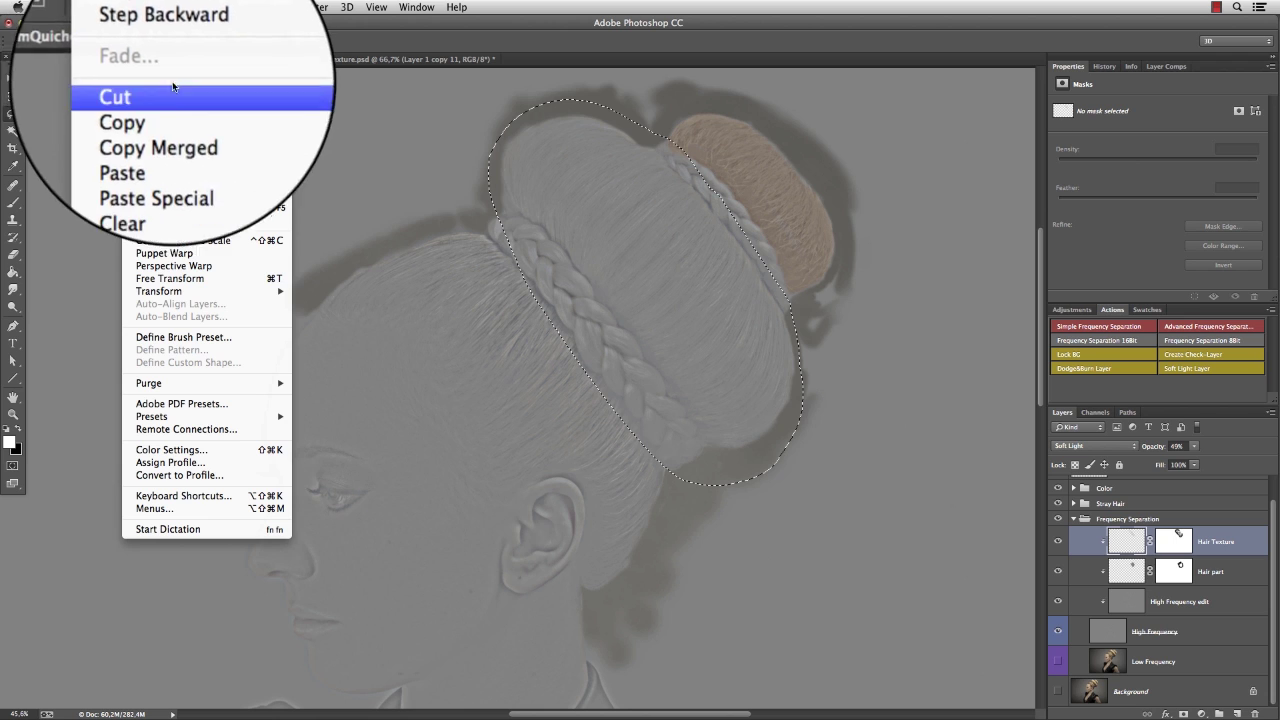
{"action": "left_click", "coordinate": [190, 121]}
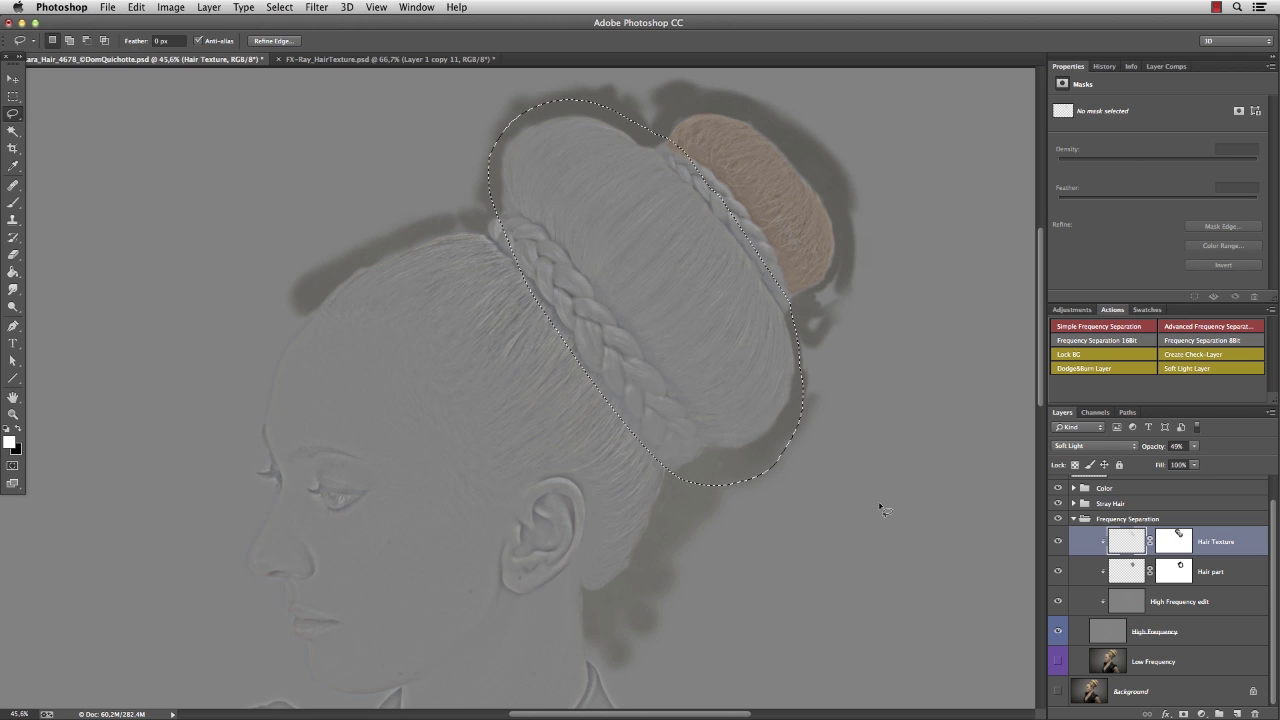
{"action": "left_click_drag", "start_coordinate": [1058, 661], "coordinate": [1058, 691]}
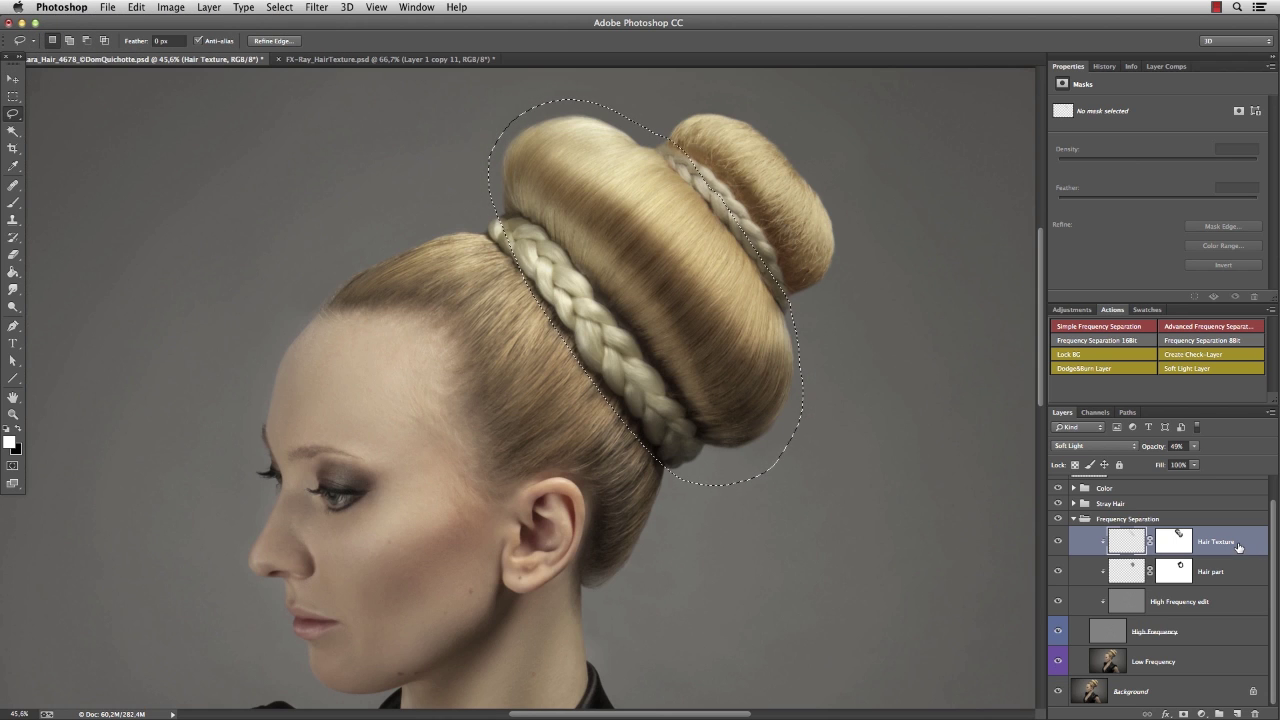
Paste the copied bun texture above Hair Texture, clip it to the layers below, and name it Hair part 2.
{"action": "key", "text": "ctrl+v"}
{"action": "key", "text": "v"}
{"action": "mouse_move", "coordinate": [748, 352]}
{"action": "left_mouse_down"}
{"action": "mouse_move", "coordinate": [739, 335]}
{"action": "mouse_move", "coordinate": [749, 346]}
{"action": "left_mouse_up"}
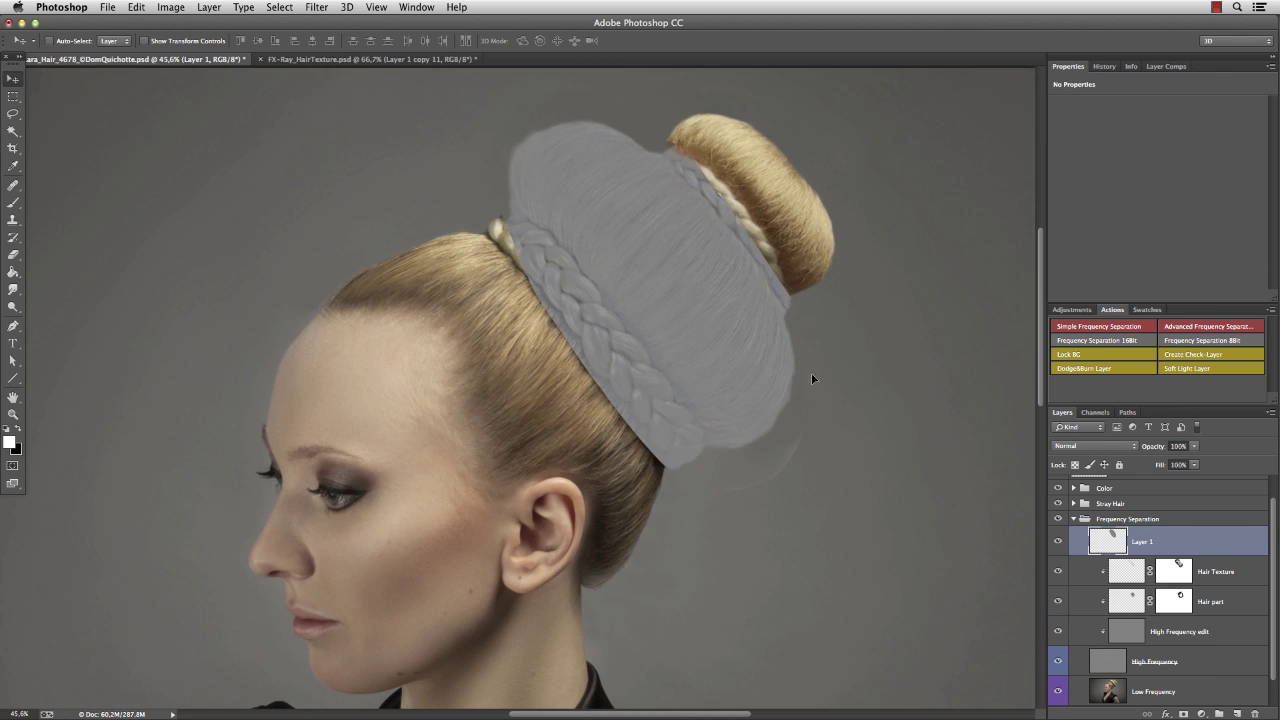
{"action": "left_click", "coordinate": [1209, 555], "text": "alt"}
{"action": "type", "text": "Hair par"}
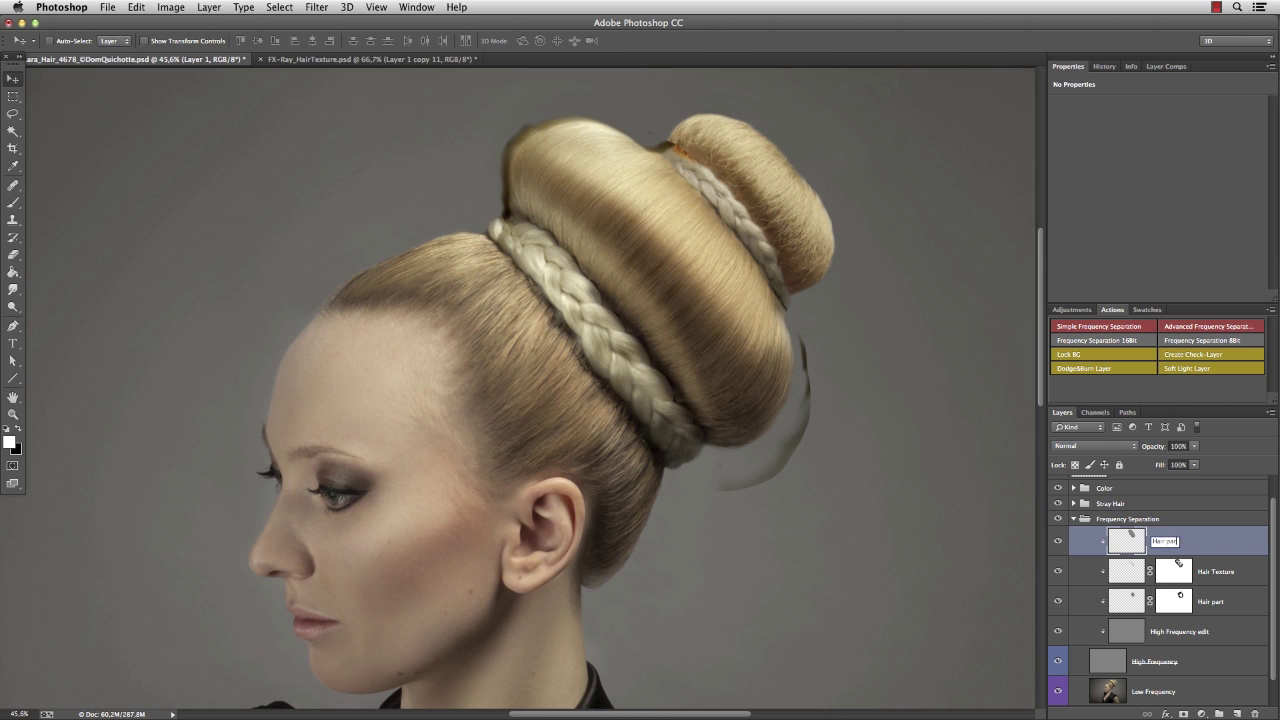
{"action": "type", "text": "t 2"}
{"action": "key", "text": "Return"}
Scale the Hair part 2 texture to about 56% and position it over the small upper bun.
{"action": "key", "text": "super+t"}
{"action": "left_click_drag", "start_coordinate": [810, 492], "coordinate": [732, 393]}
{"action": "left_click_drag", "start_coordinate": [706, 329], "coordinate": [794, 228]}
{"action": "left_click_drag", "start_coordinate": [819, 291], "coordinate": [839, 314]}
{"action": "left_click_drag", "start_coordinate": [817, 246], "coordinate": [815, 240]}
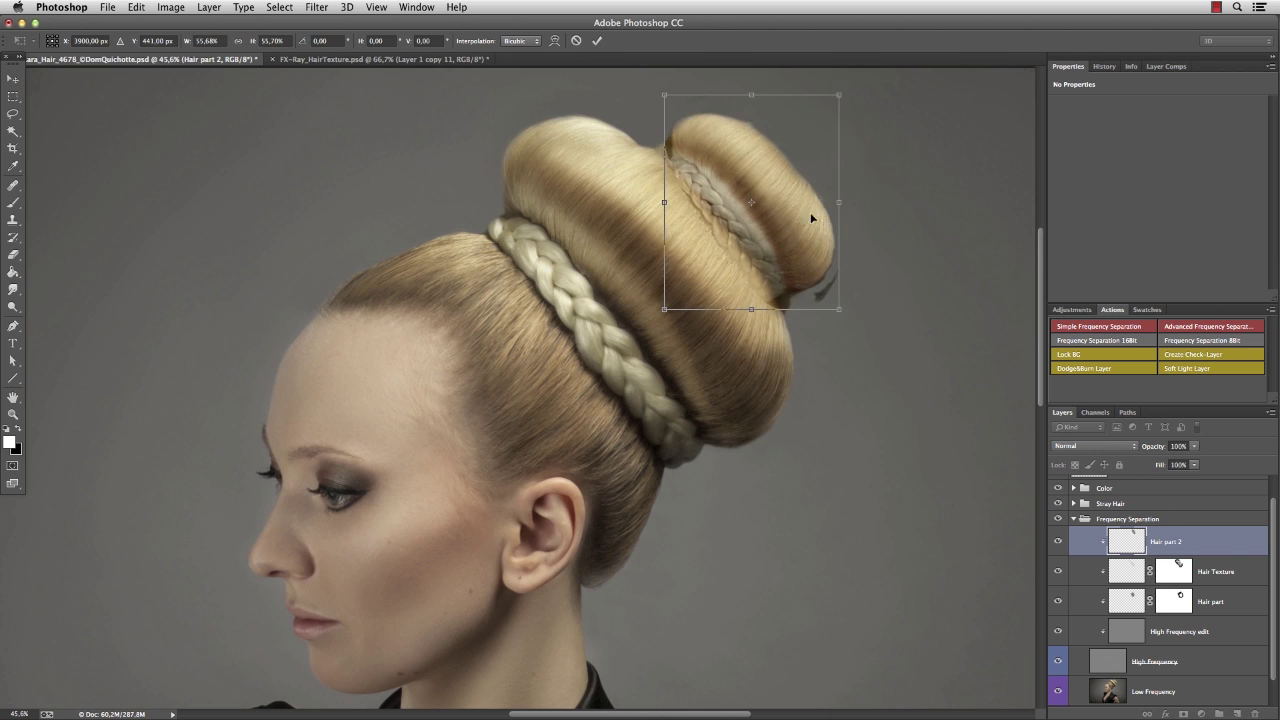
Warp the Hair part 2 texture so its strands and braid follow the shape of the small upper bun.
{"action": "left_click", "coordinate": [558, 40]}
{"action": "left_click_drag", "start_coordinate": [665, 96], "coordinate": [635, 108]}
{"action": "left_click_drag", "start_coordinate": [710, 213], "coordinate": [672, 157]}
{"action": "left_click_drag", "start_coordinate": [636, 108], "coordinate": [661, 110]}
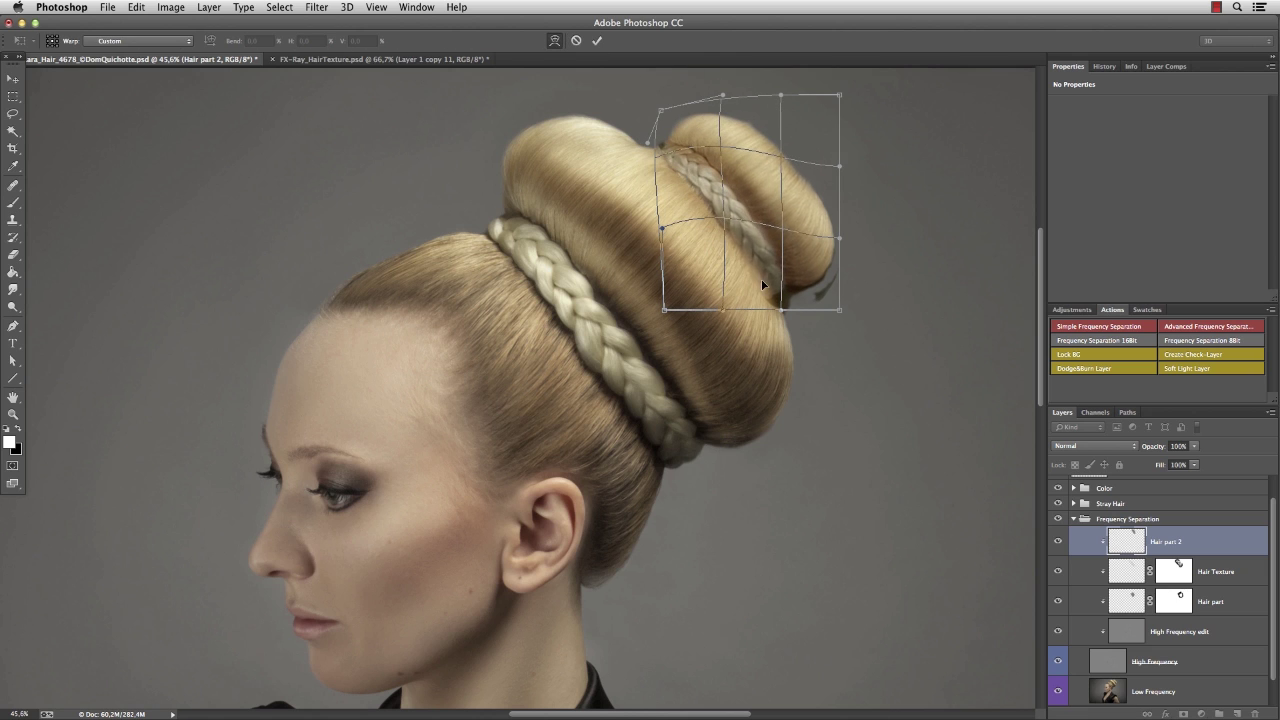
{"action": "left_click_drag", "start_coordinate": [762, 282], "coordinate": [772, 290]}
{"action": "left_click_drag", "start_coordinate": [683, 154], "coordinate": [676, 164]}
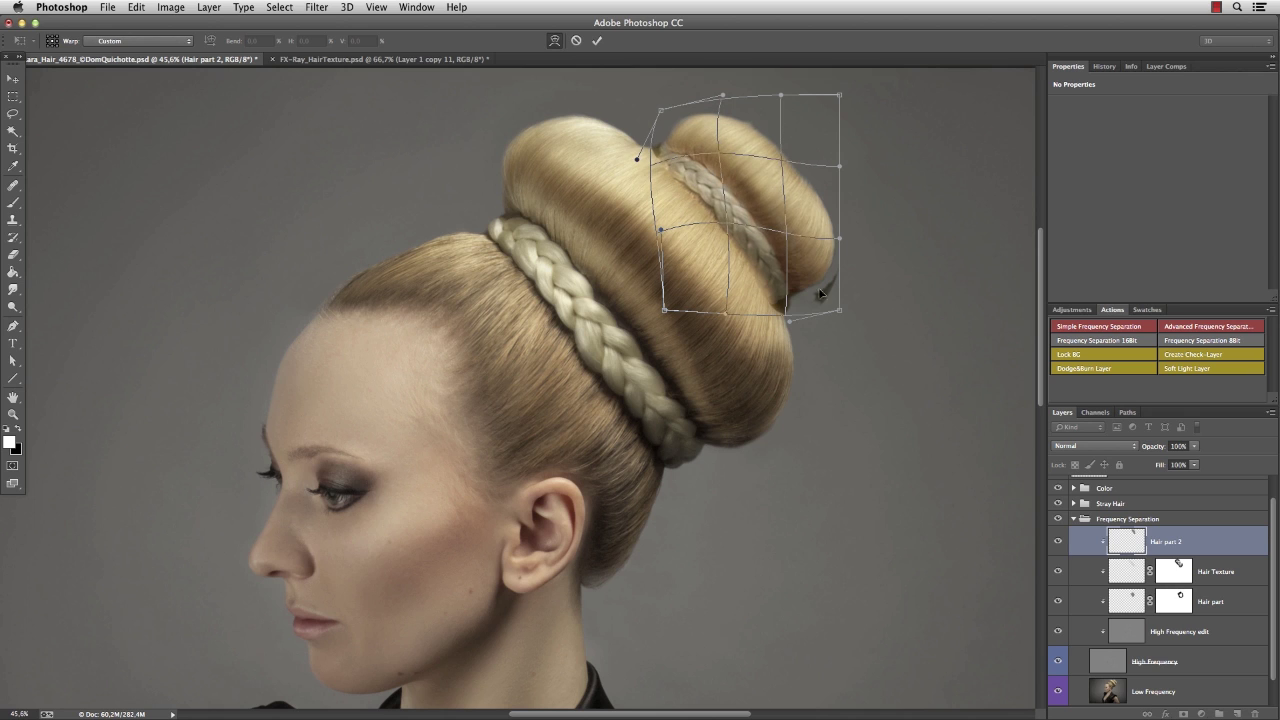
{"action": "left_click_drag", "start_coordinate": [819, 288], "coordinate": [818, 291]}
{"action": "key", "text": "Return"}
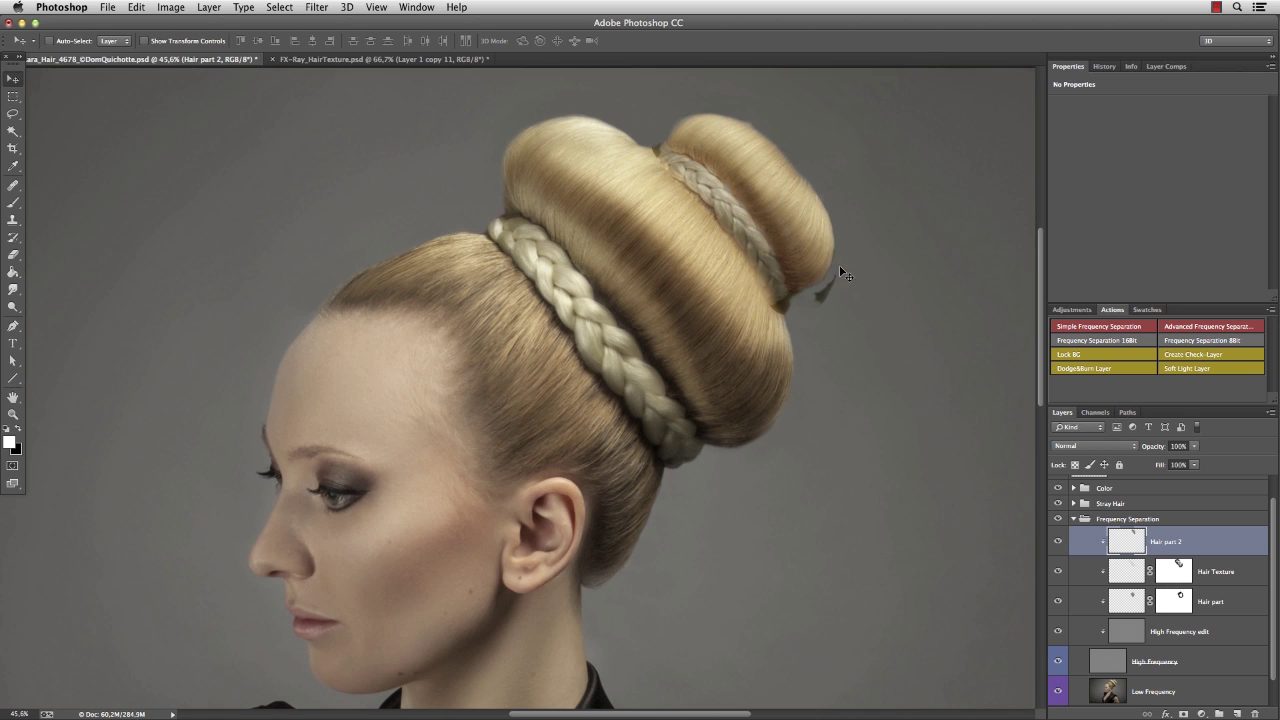
Add a black mask to Hair part 2 and reveal its texture on the small bun with a white brush at 100% opacity.
{"action": "left_click", "coordinate": [1184, 714], "text": "alt"}
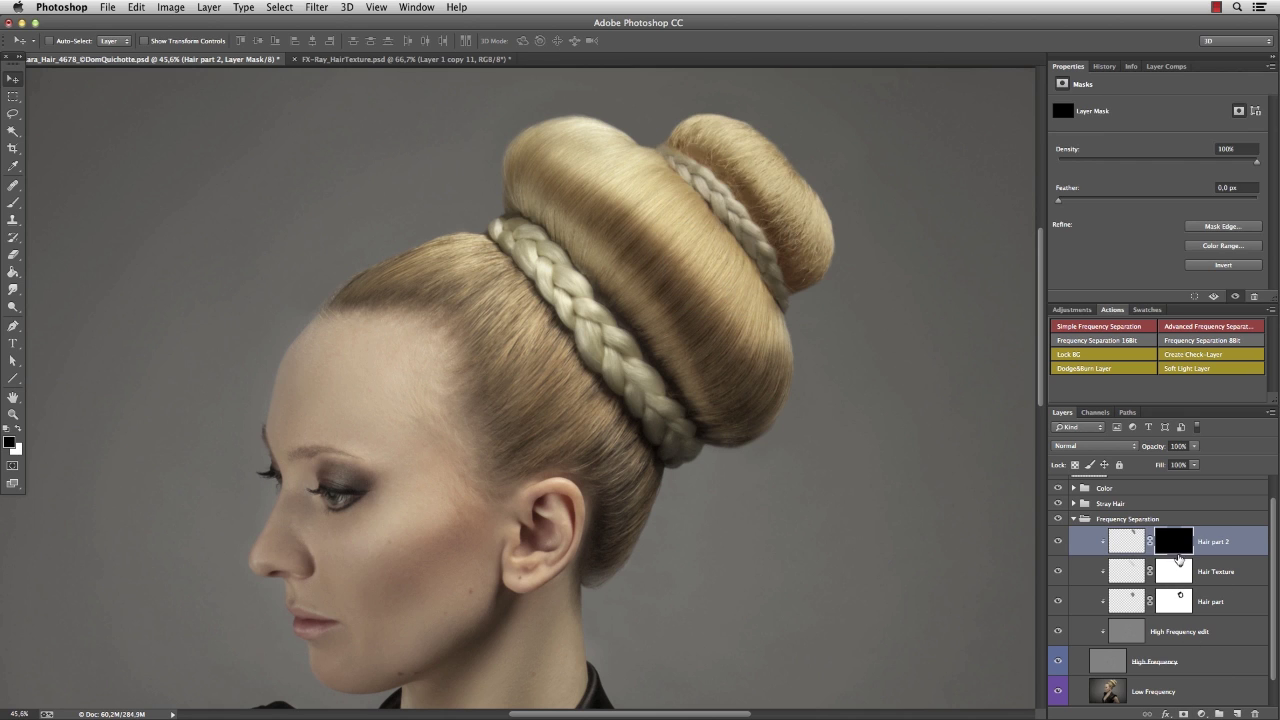
{"action": "key", "text": "b"}
{"action": "mouse_move", "coordinate": [807, 162]}
{"action": "left_mouse_down"}
{"action": "mouse_move", "coordinate": [880, 183]}
{"action": "mouse_move", "coordinate": [843, 193]}
{"action": "left_mouse_up"}
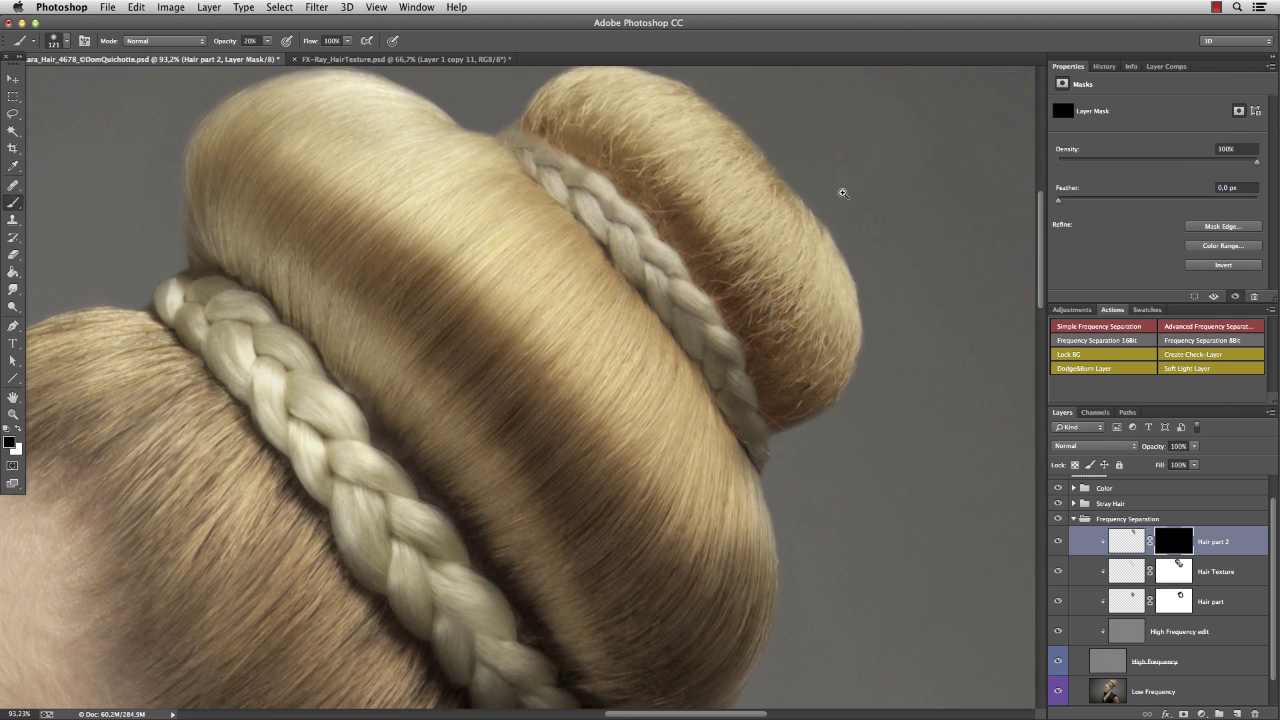
{"action": "key", "text": "0"}
{"action": "mouse_move", "coordinate": [734, 210]}
{"action": "left_mouse_down"}
{"action": "mouse_move", "coordinate": [649, 137]}
{"action": "mouse_move", "coordinate": [589, 126]}
{"action": "left_mouse_up"}
{"action": "mouse_move", "coordinate": [656, 101]}
{"action": "left_mouse_down"}
{"action": "mouse_move", "coordinate": [637, 113]}
{"action": "mouse_move", "coordinate": [766, 326]}
{"action": "mouse_move", "coordinate": [716, 153]}
{"action": "left_mouse_up"}
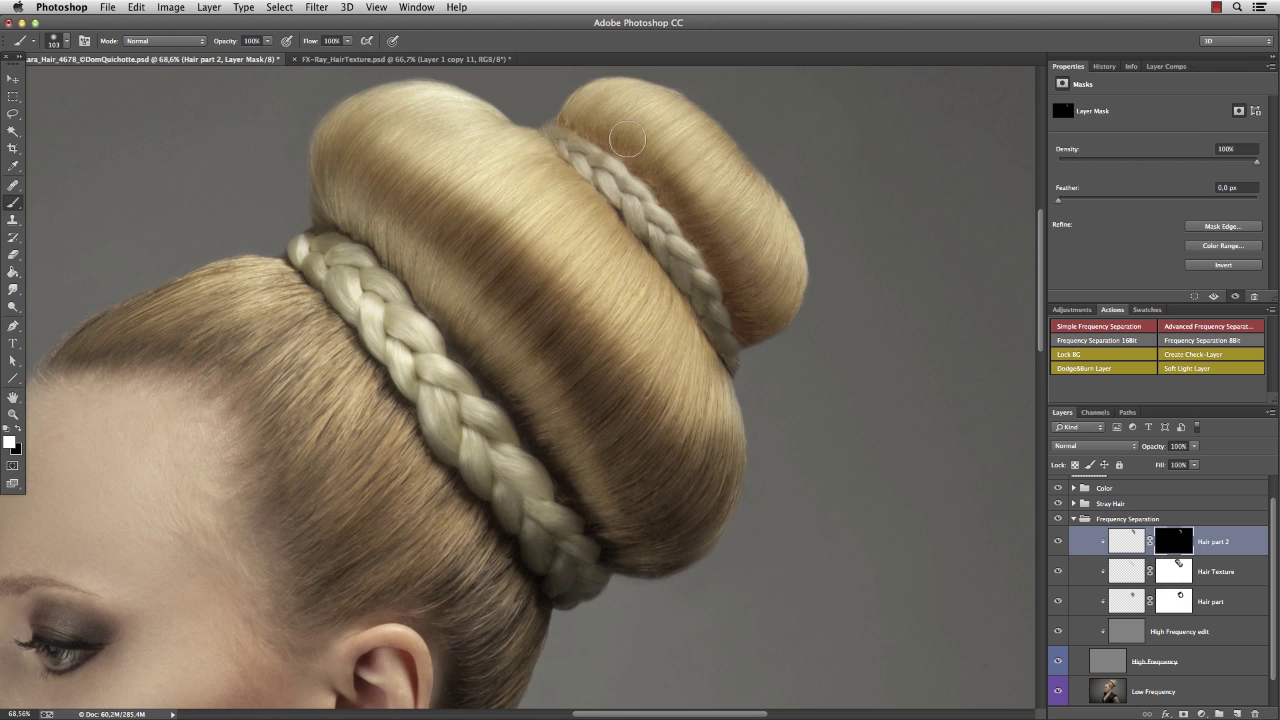
{"action": "left_click_drag", "start_coordinate": [617, 119], "coordinate": [591, 124]}
{"action": "key", "text": "super+minus"}
{"action": "key", "text": "super+minus"}
{"action": "key", "text": "super+minus"}
{"action": "key", "text": "super+minus"}
{"action": "left_click", "coordinate": [1126, 541]}
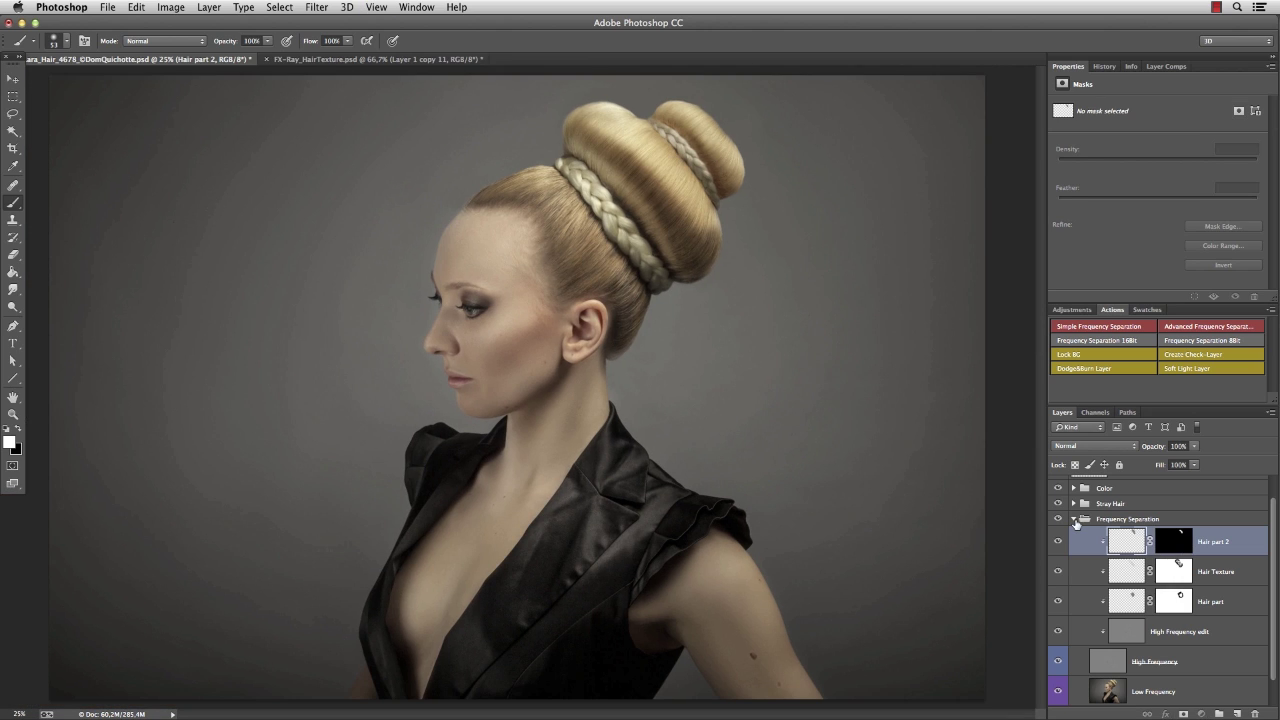
Add a Soft Light Dodge&Burn layer inside the D&B group and hide the Color, Stray Hair and Frequency Separation groups.
{"action": "left_click", "coordinate": [1074, 520]}
{"action": "left_click", "coordinate": [1153, 517]}
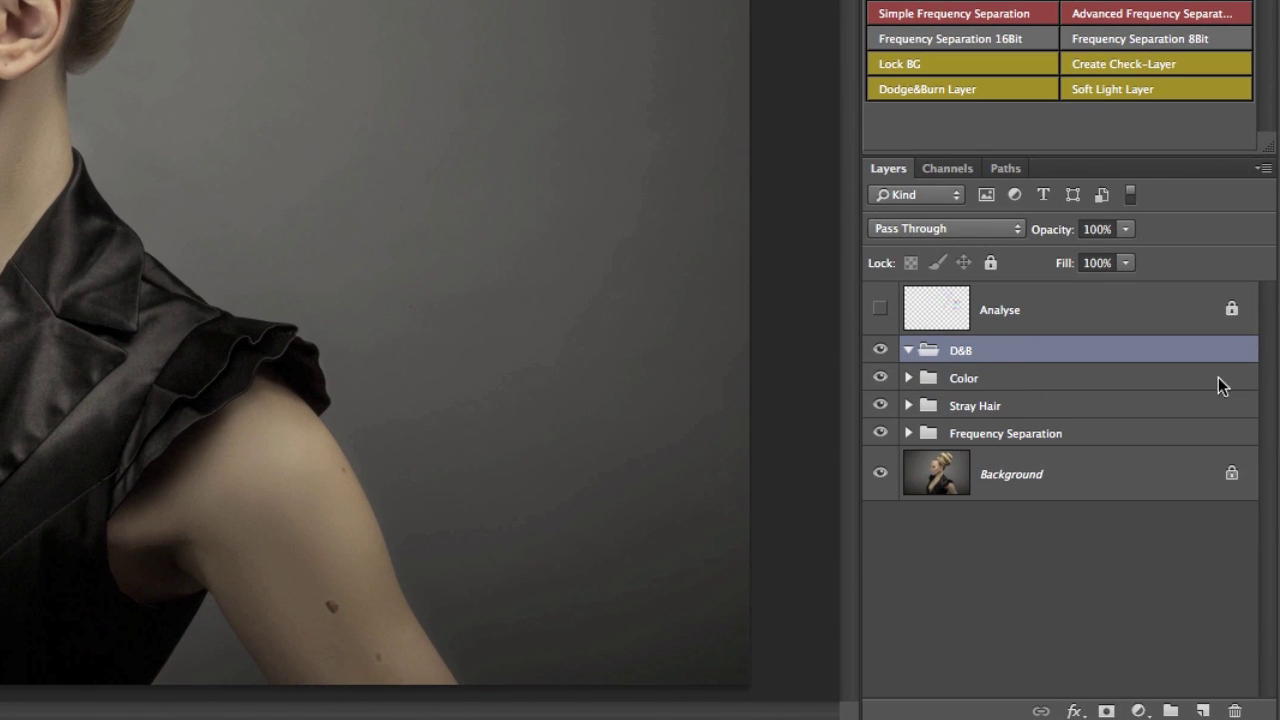
{"action": "left_click", "coordinate": [1103, 88]}
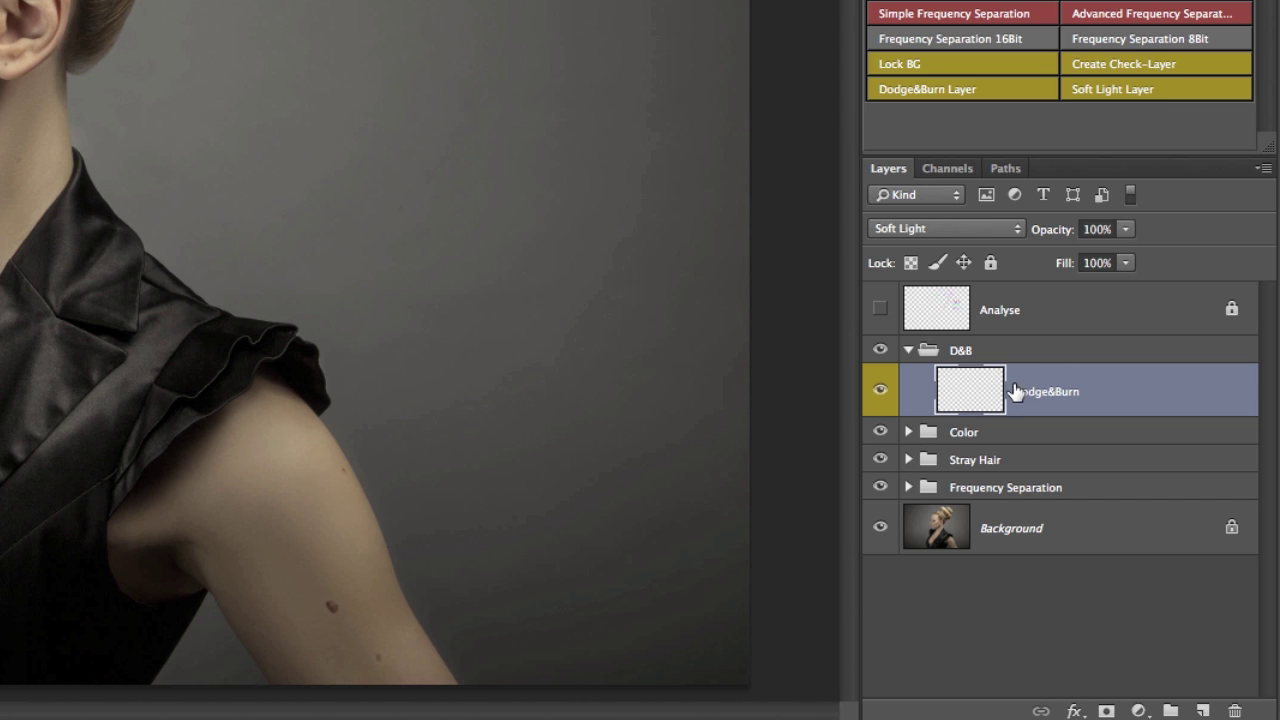
{"action": "left_click_drag", "start_coordinate": [880, 432], "coordinate": [897, 484]}
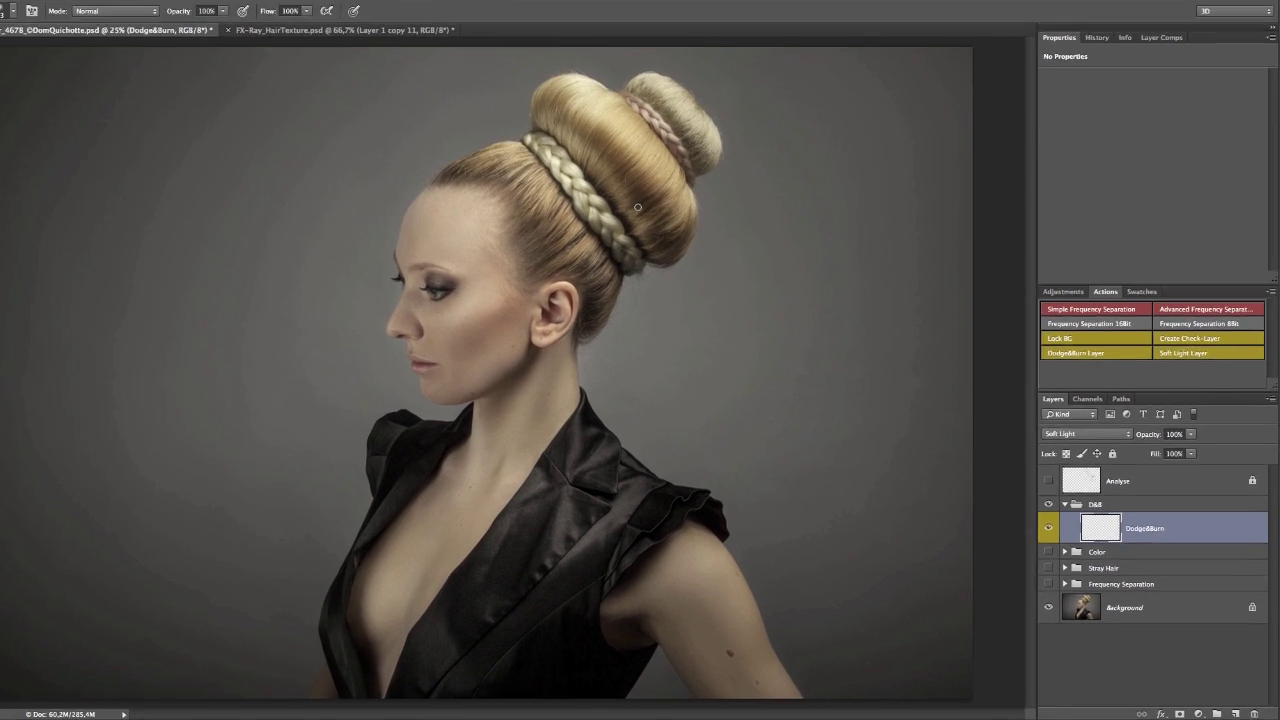
Darken the shadows and brighten the highlights of both buns on the Dodge&Burn layer, using black and white at 10% brush opacity.
{"action": "left_click_drag", "start_coordinate": [687, 236], "coordinate": [704, 249]}
{"action": "key", "text": "x"}
{"action": "key", "text": "1"}
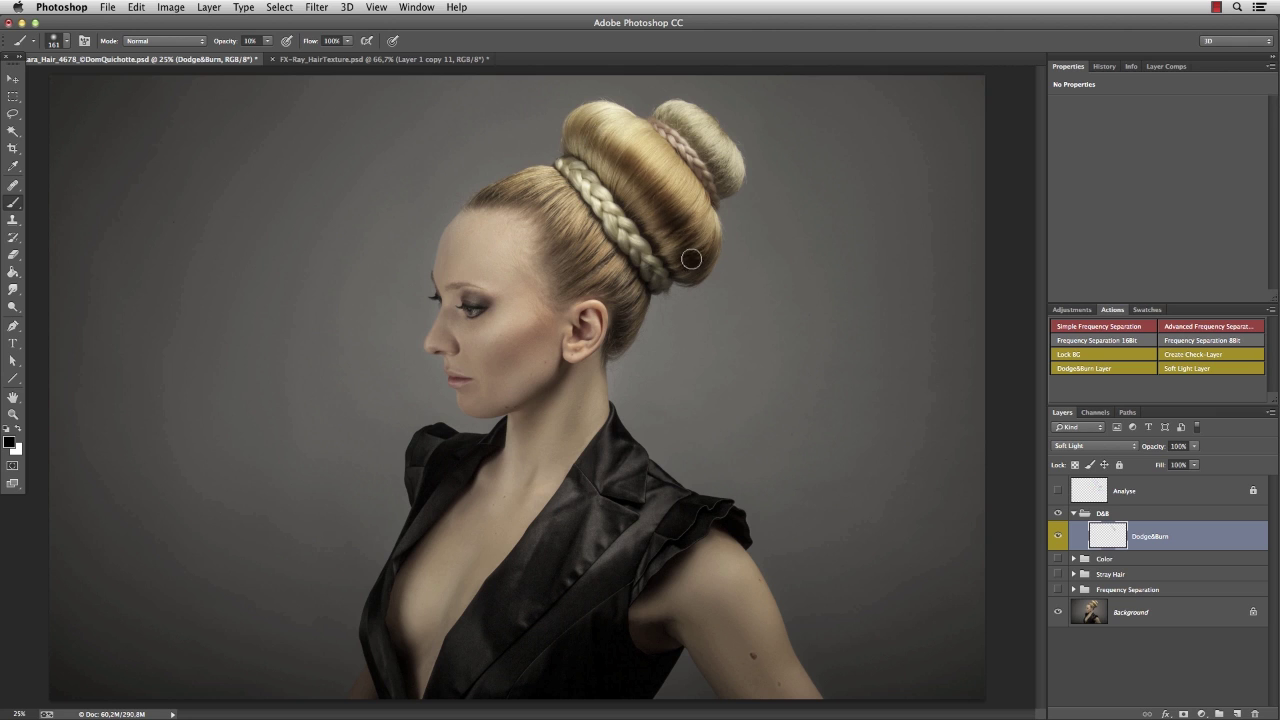
{"action": "left_click_drag", "start_coordinate": [709, 176], "coordinate": [697, 176], "text": "ctrl+alt"}
{"action": "left_click_drag", "start_coordinate": [677, 130], "coordinate": [721, 175]}
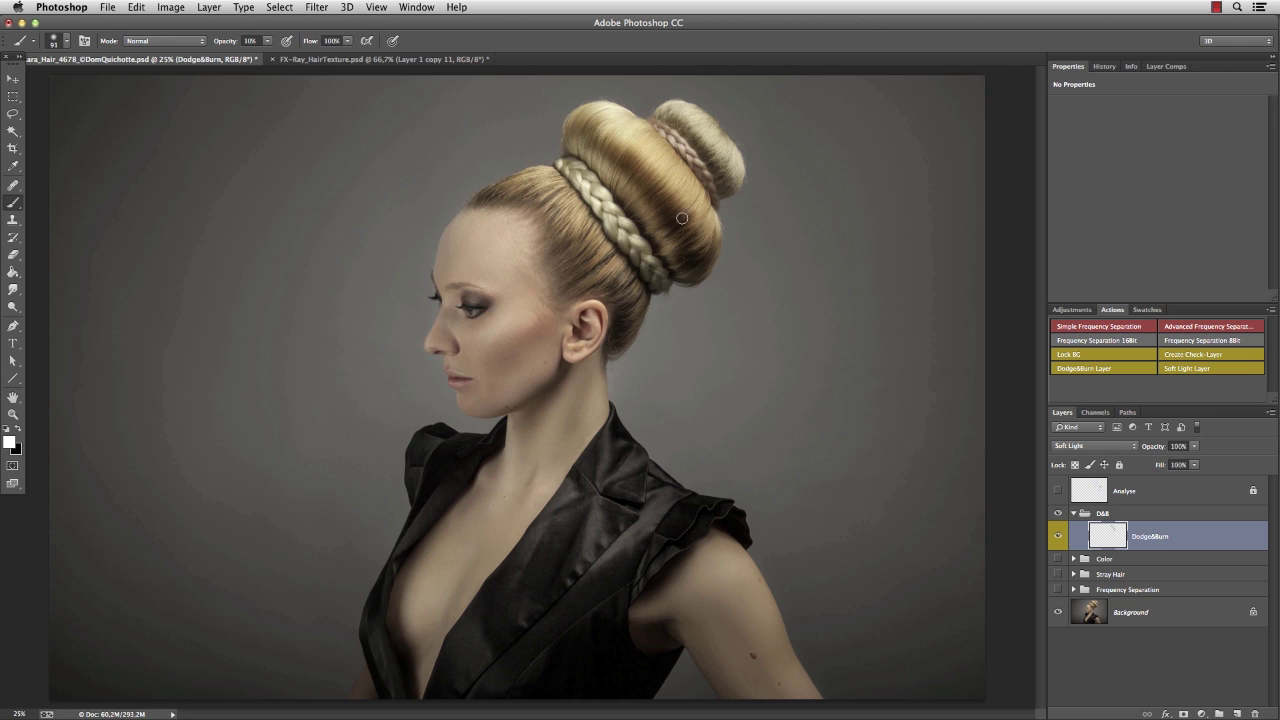
{"action": "key", "text": "bracketright"}
{"action": "key", "text": "bracketright"}
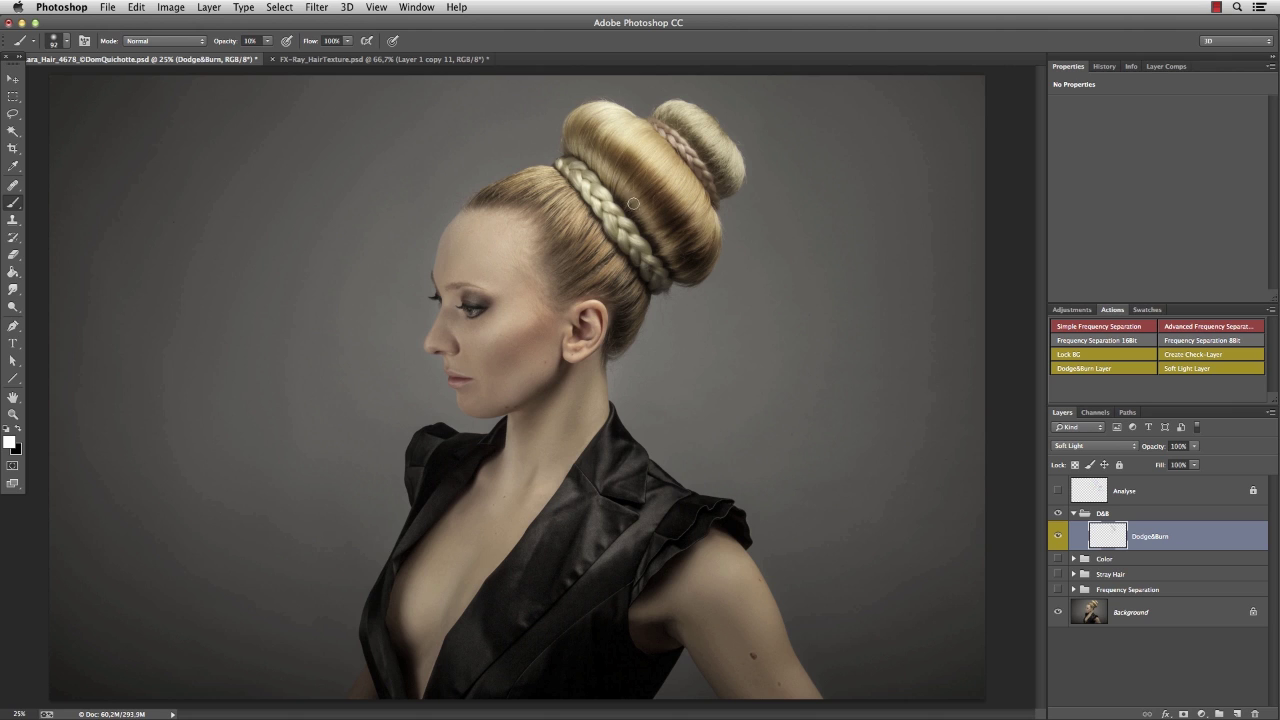
{"action": "key", "text": "bracketright"}
{"action": "key", "text": "bracketright"}
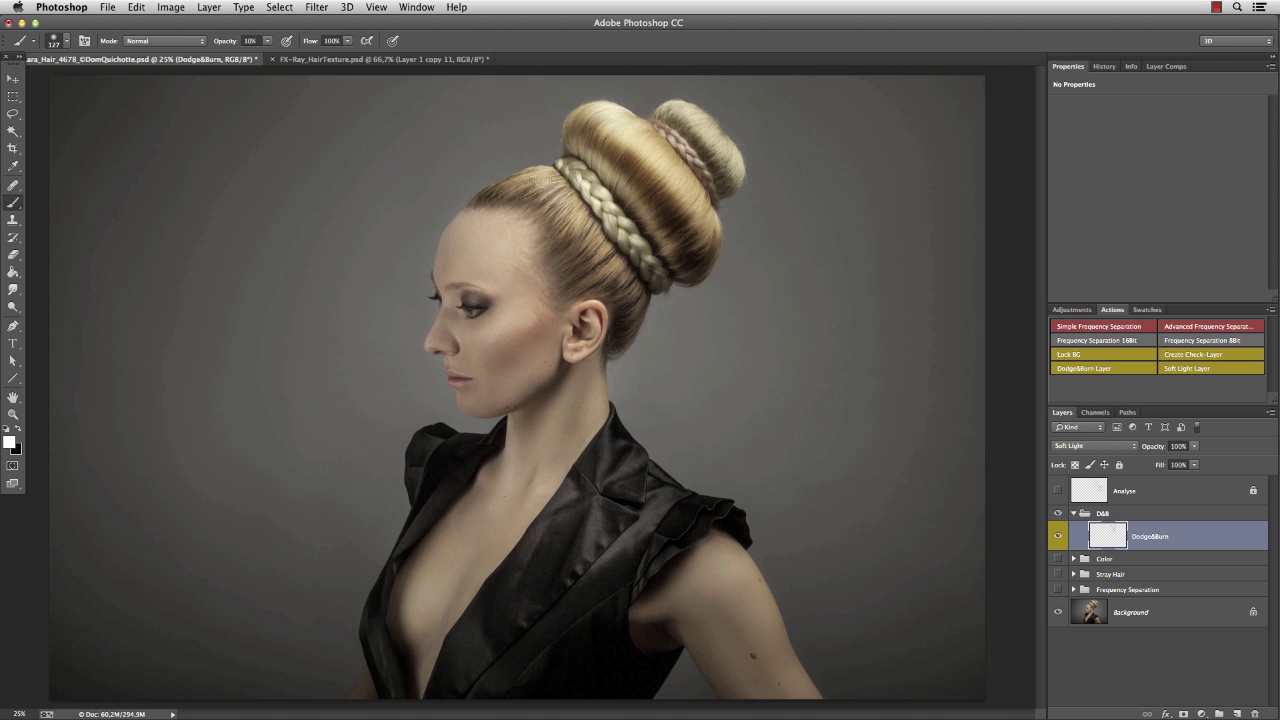
{"action": "key", "text": "x"}
{"action": "key", "text": "x"}
Show the Color, Stray Hair and Frequency Separation groups and compare the hair with and without the Dodge&Burn layer.
{"action": "left_click_drag", "start_coordinate": [1057, 566], "coordinate": [1058, 590]}
{"action": "left_click", "coordinate": [1057, 537]}
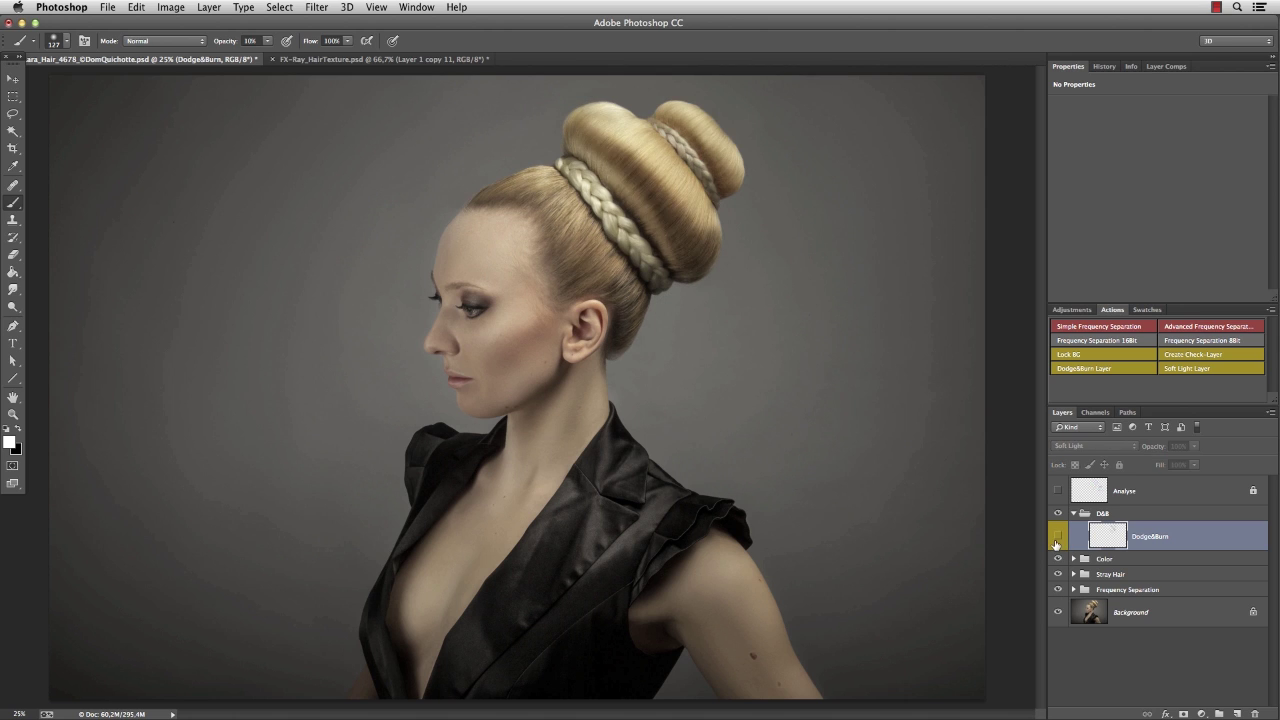
{"action": "left_click", "coordinate": [1057, 537]}
{"action": "left_click", "coordinate": [1057, 537]}
{"action": "left_click", "coordinate": [1057, 537]}
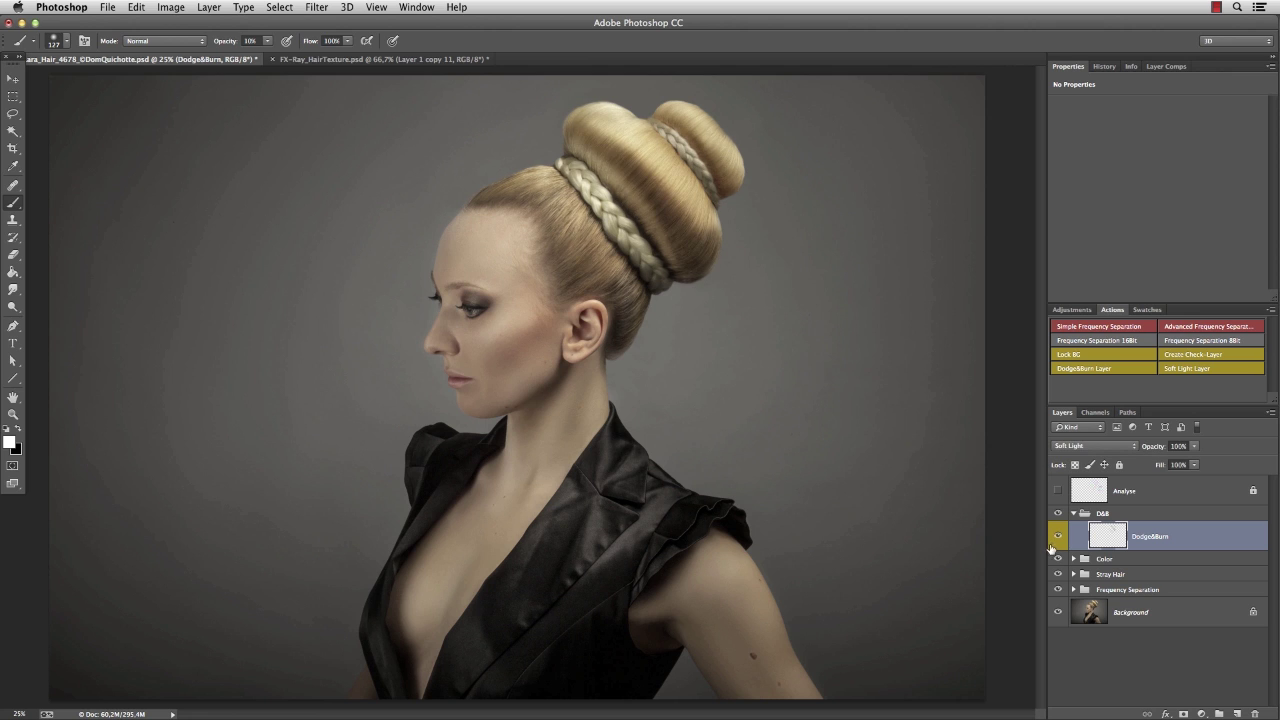
{"action": "left_click", "coordinate": [1055, 540]}
Strengthen the dark bands and highlights on both buns with larger and smaller black and white brush strokes.
{"action": "left_click_drag", "start_coordinate": [701, 260], "coordinate": [726, 260], "text": "ctrl+alt"}
{"action": "key", "text": "x"}
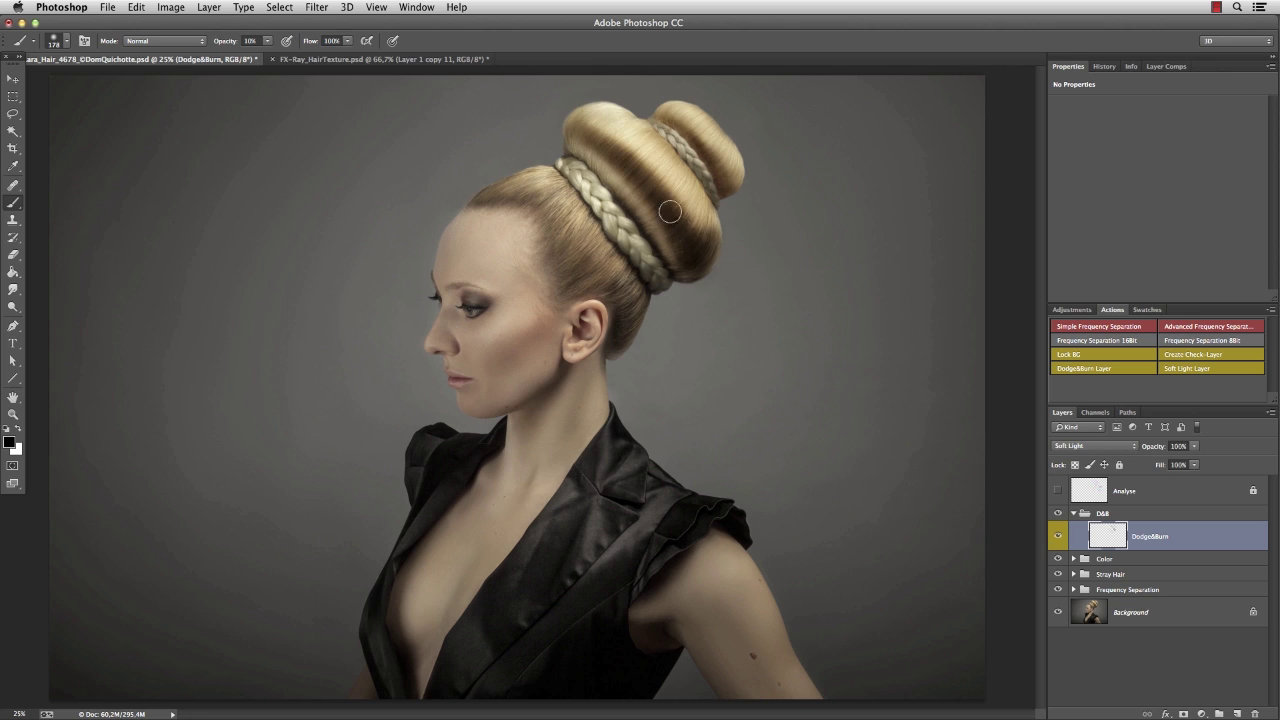
{"action": "key", "text": "x"}
{"action": "left_click_drag", "start_coordinate": [670, 211], "coordinate": [624, 189]}
{"action": "left_click_drag", "start_coordinate": [733, 171], "coordinate": [708, 172]}
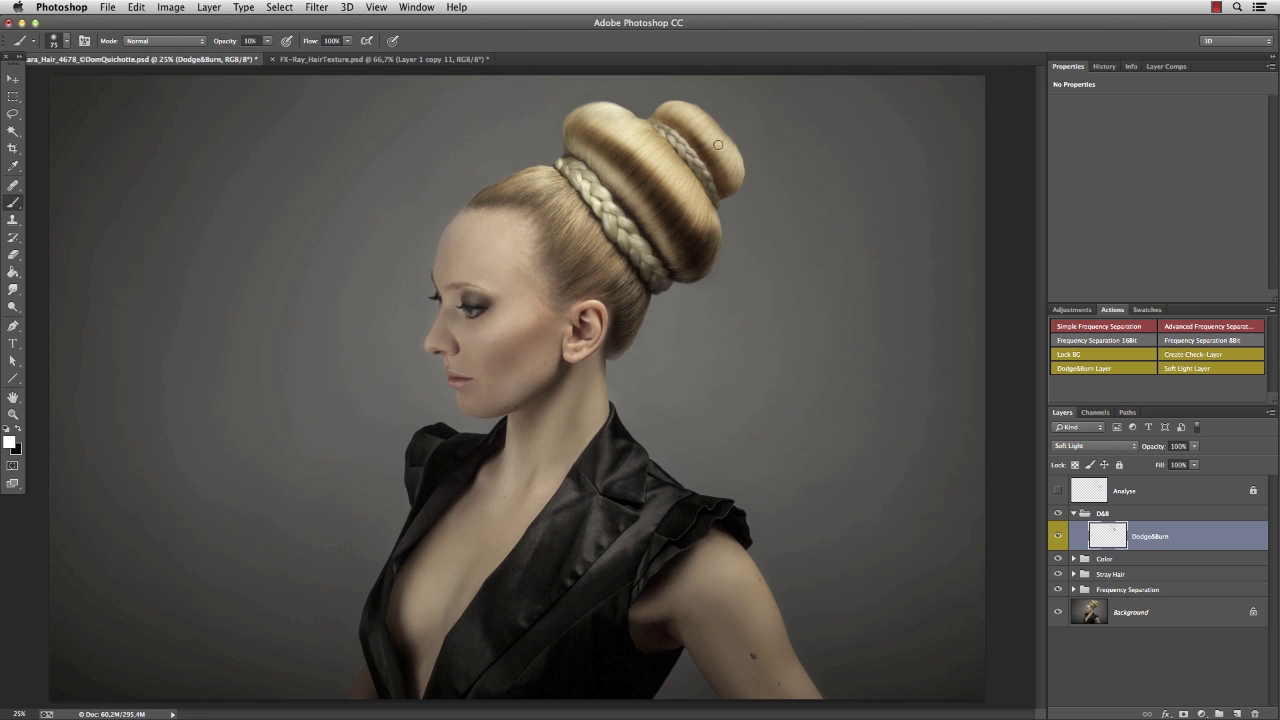
{"action": "key", "text": "x"}
Apply a Gaussian Blur with a 9.9 pixel radius to the Dodge&Burn layer and compare the hair with it off and on.
{"action": "key", "text": "super+alt+f"}
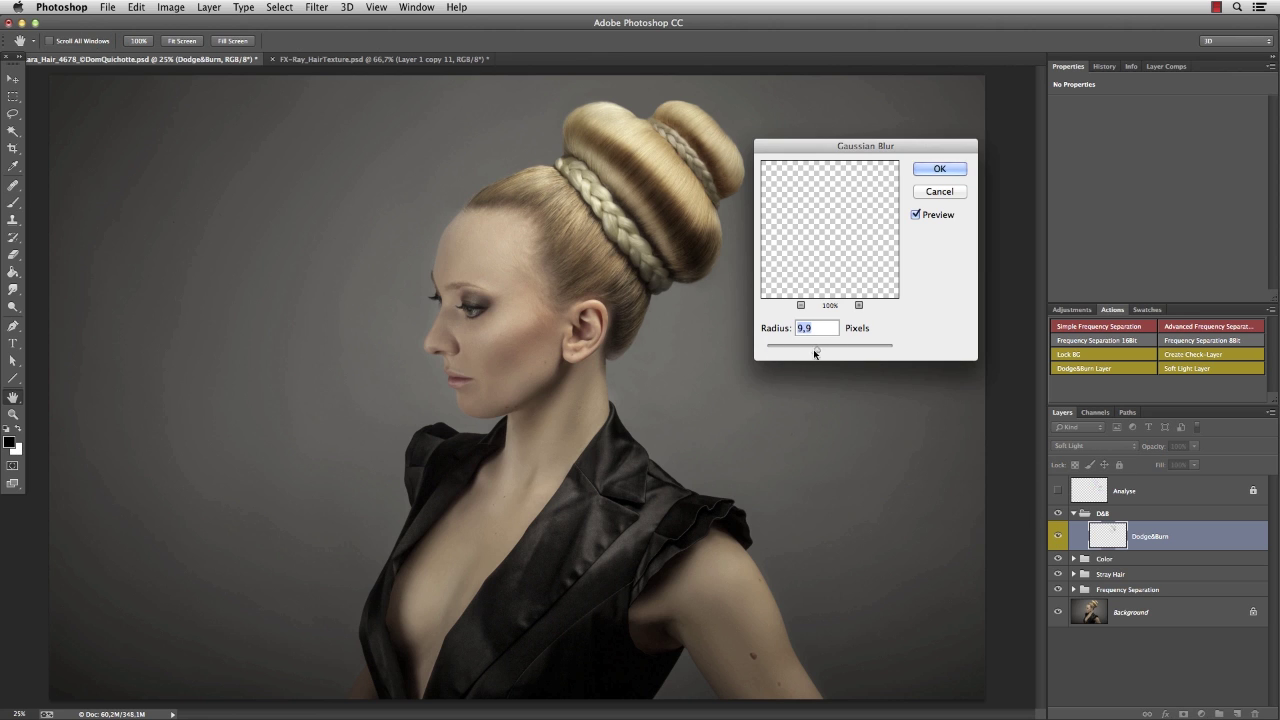
{"action": "left_click", "coordinate": [930, 173]}
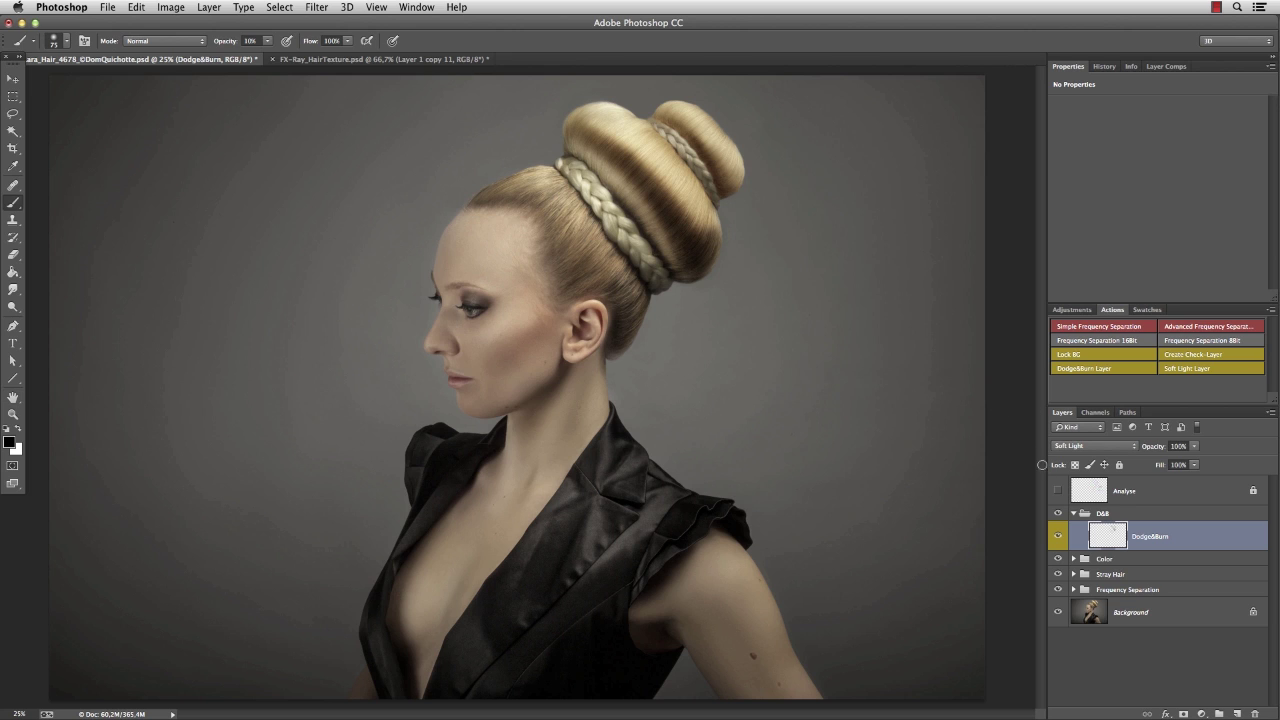
{"action": "left_click", "coordinate": [1056, 536]}
{"action": "left_click", "coordinate": [1056, 536]}
{"action": "left_click", "coordinate": [1056, 536]}
{"action": "left_click", "coordinate": [1056, 536]}
Add a second Dodge&Burn layer in the D&B group and lighten the large bun beside the braid with a small white brush.
{"action": "left_click", "coordinate": [1216, 369]}
{"action": "left_click_drag", "start_coordinate": [599, 137], "coordinate": [683, 283]}
{"action": "scroll", "coordinate": [690, 185], "scroll_direction": "down", "scroll_amount": 3}
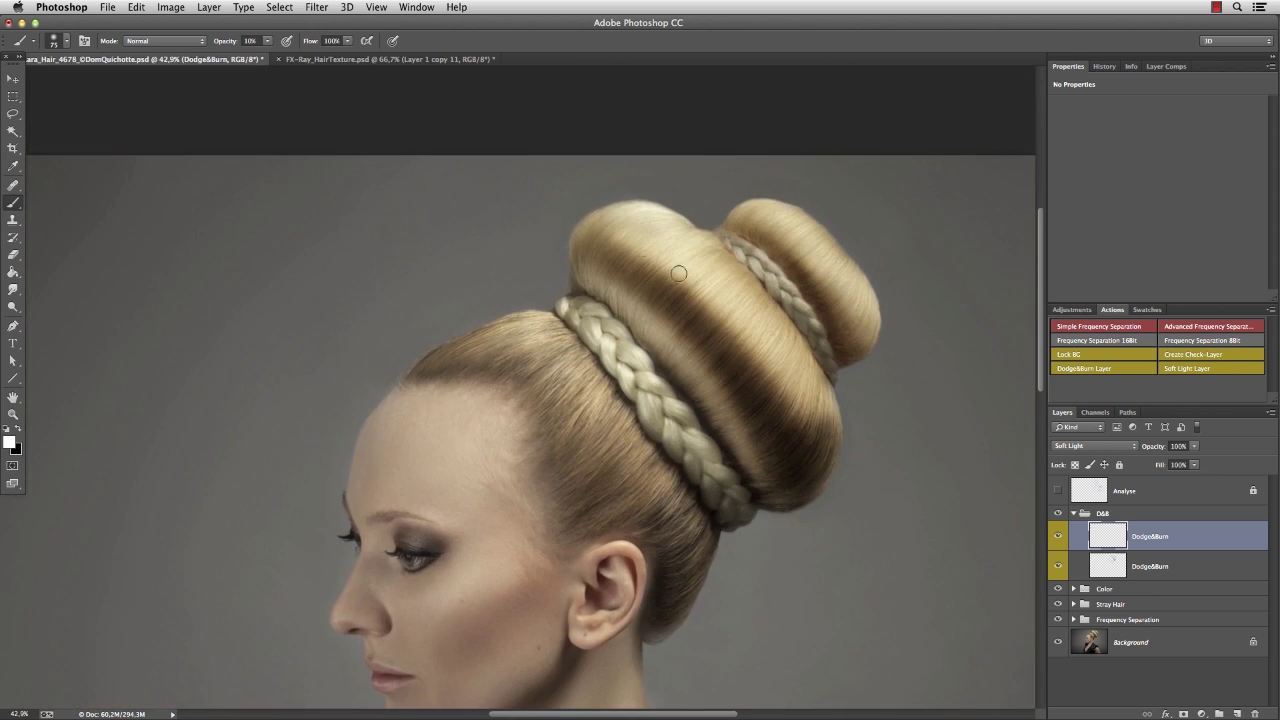
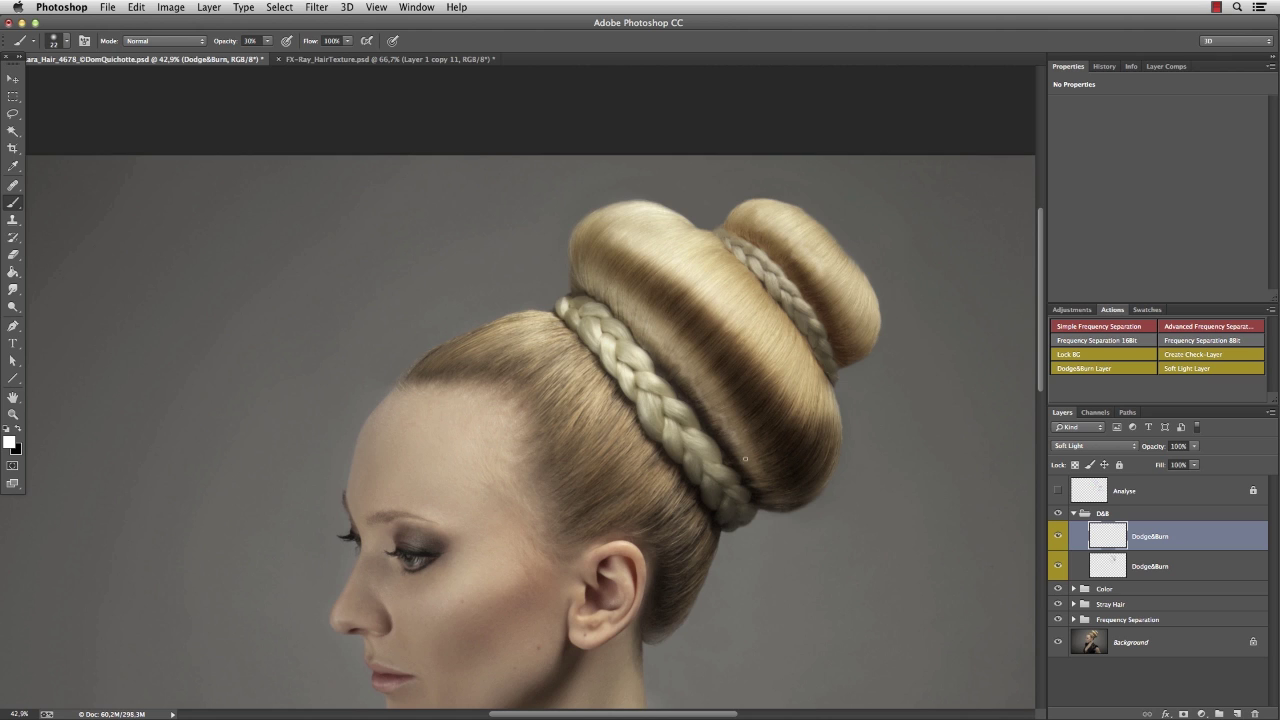
{"action": "left_click_drag", "start_coordinate": [745, 459], "coordinate": [688, 377]}
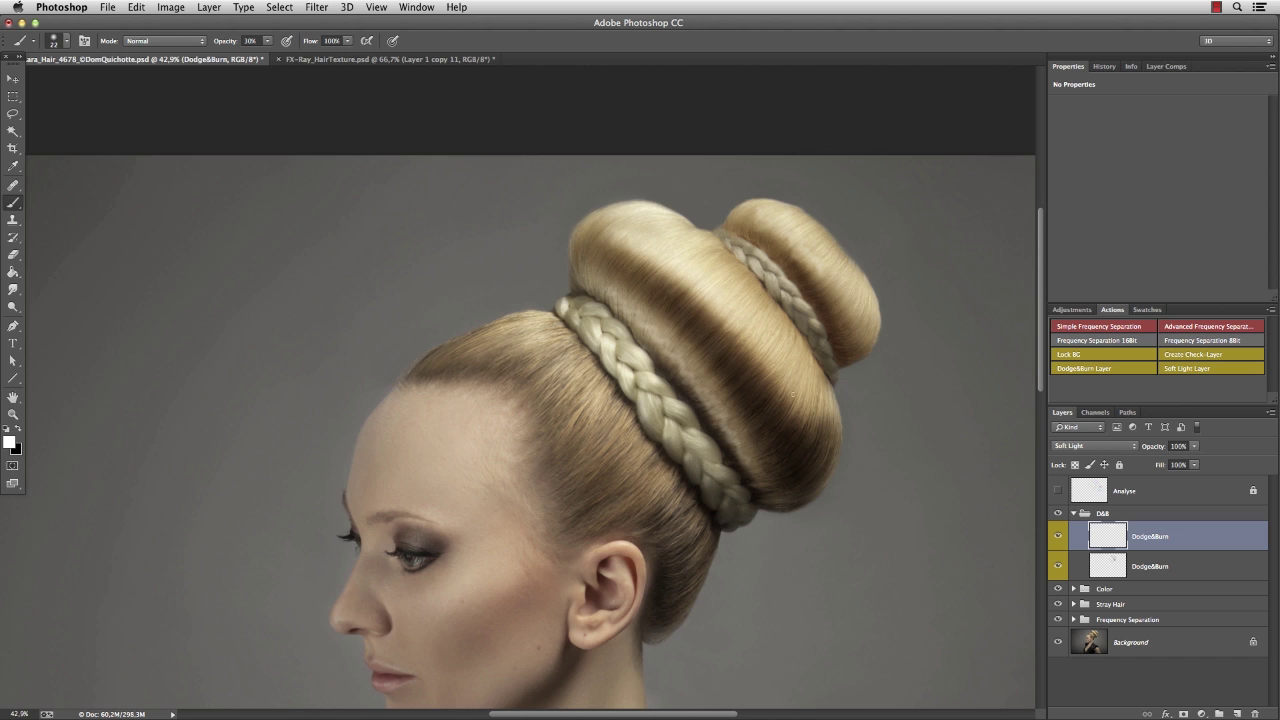
{"action": "left_click_drag", "start_coordinate": [766, 366], "coordinate": [616, 306]}
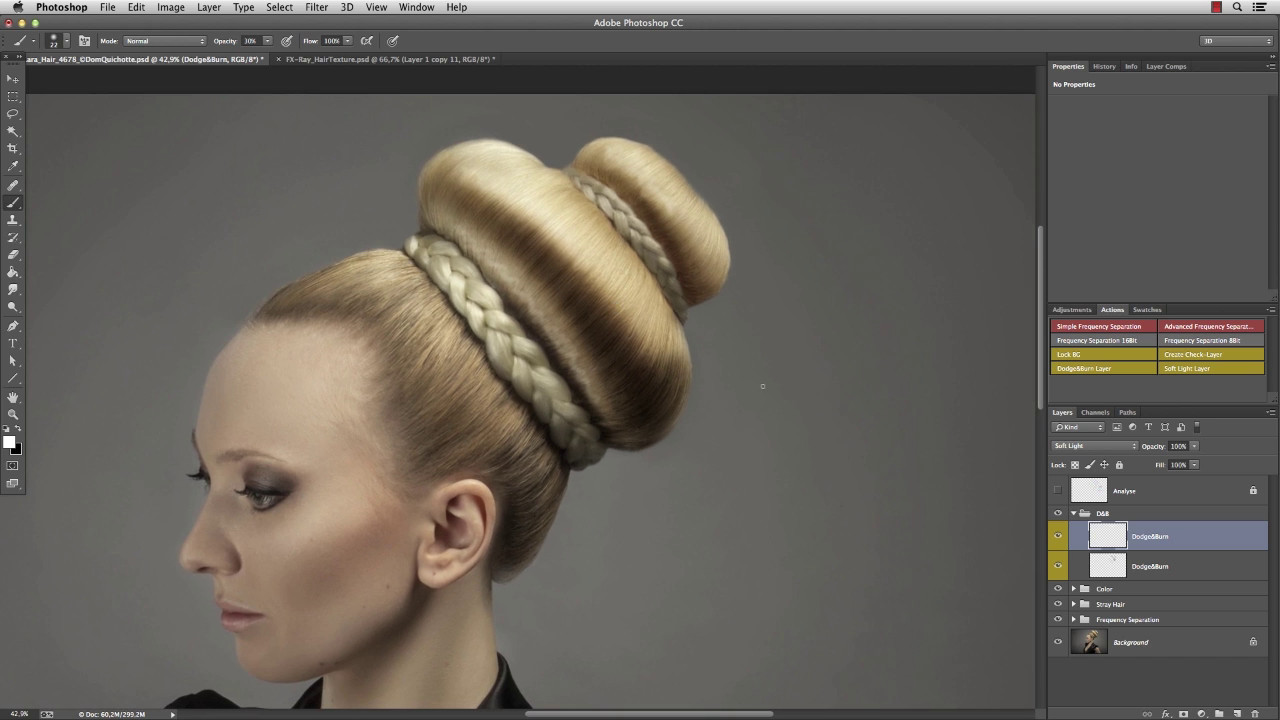
Apply a Gaussian Blur with a 9.5 pixel radius to the second Dodge&Burn layer.
{"action": "key", "text": "super+alt+f"}
{"action": "mouse_move", "coordinate": [824, 349]}
{"action": "left_mouse_down"}
{"action": "mouse_move", "coordinate": [774, 350]}
{"action": "mouse_move", "coordinate": [807, 350]}
{"action": "left_mouse_up"}
{"action": "key", "text": "super+0"}
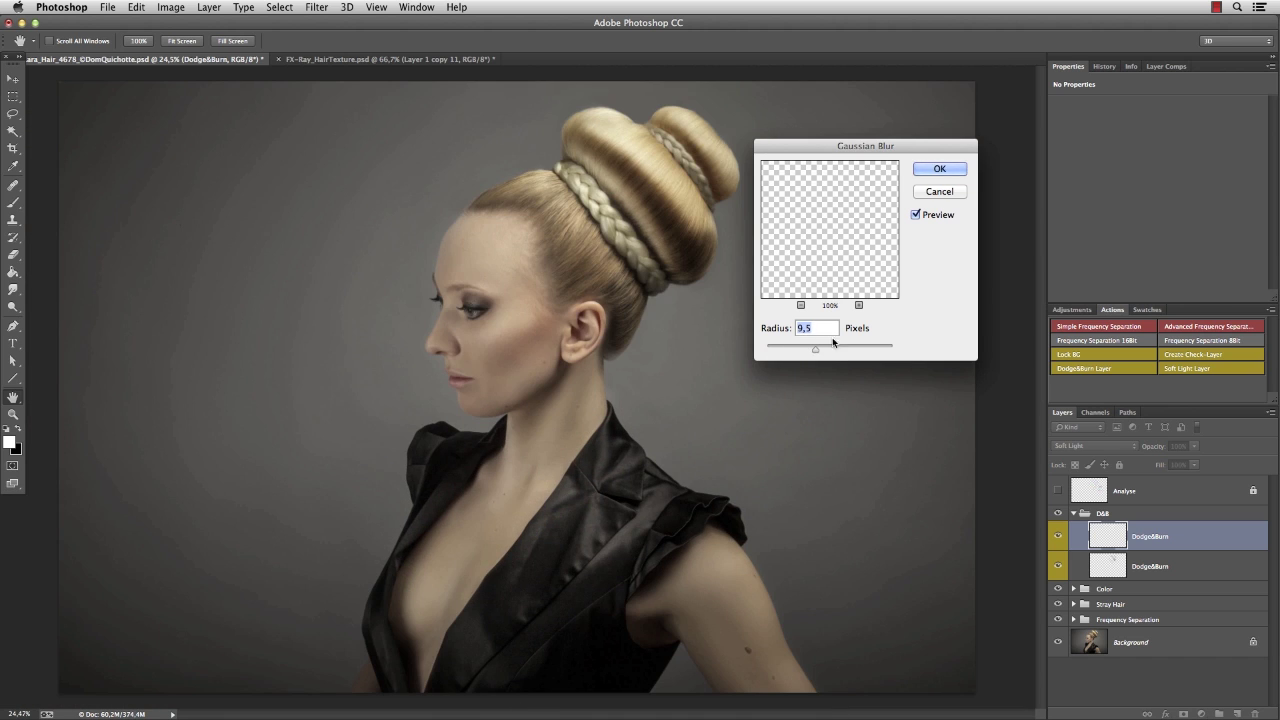
{"action": "left_click", "coordinate": [938, 169]}
Collapse the D&B group, set its opacity to 80%, and compare the hair with the group off and on.
{"action": "left_click", "coordinate": [1073, 514]}
{"action": "left_click", "coordinate": [1057, 515]}
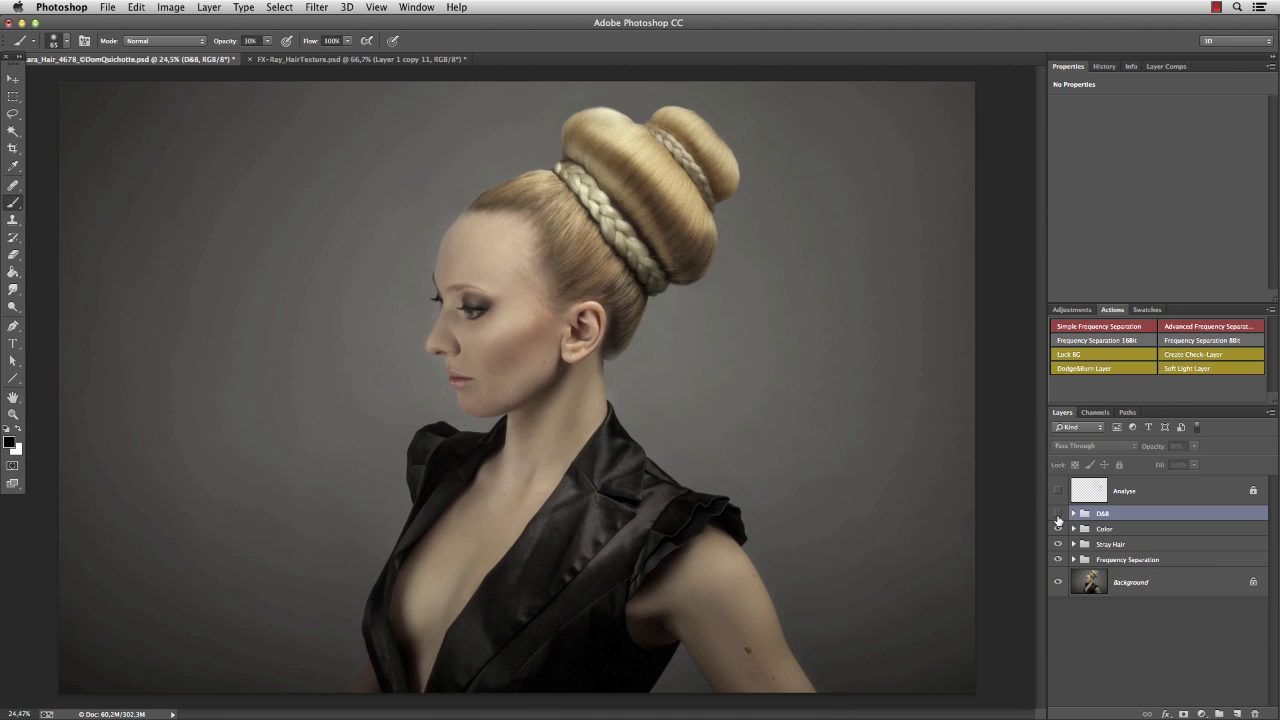
{"action": "left_click", "coordinate": [1057, 515]}
{"action": "left_click", "coordinate": [1057, 515]}
{"action": "left_click", "coordinate": [1057, 513]}
{"action": "left_click", "coordinate": [1057, 513]}
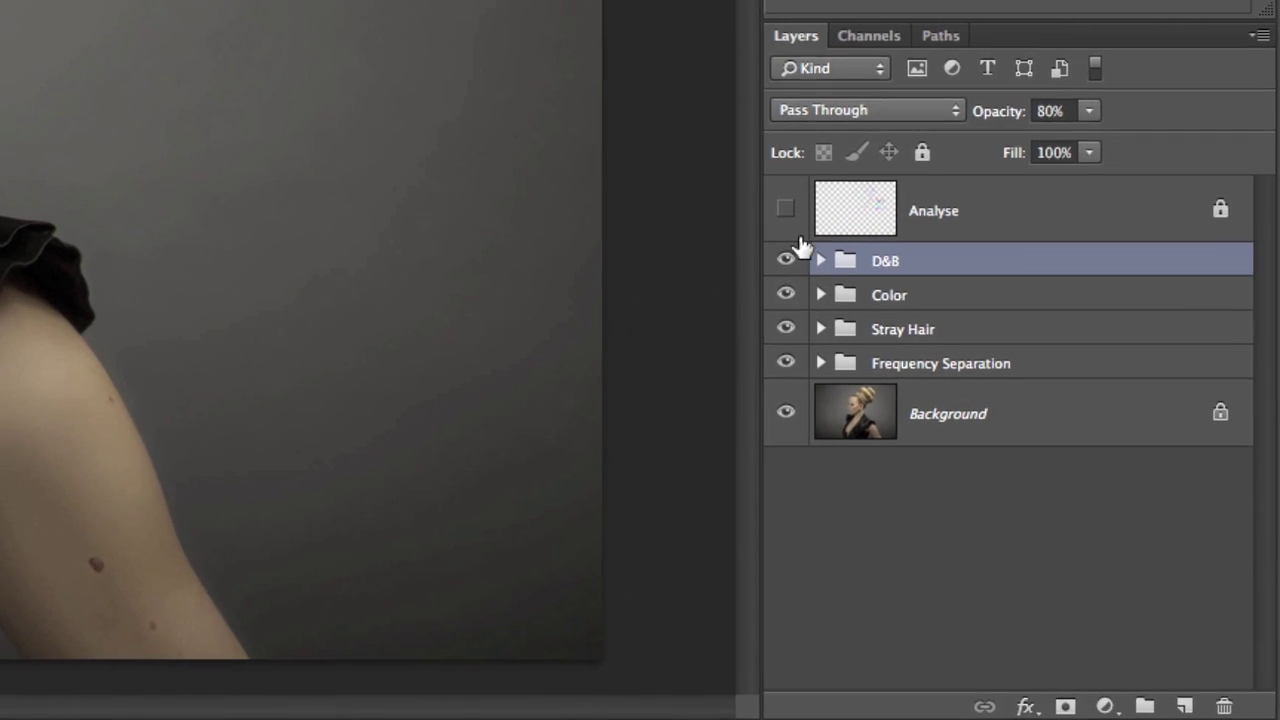
Convert the D&B, Color, Stray Hair and Frequency Separation groups into one smart object and rename it Hair Retouch.
{"action": "left_click", "coordinate": [1050, 365], "text": "shift"}
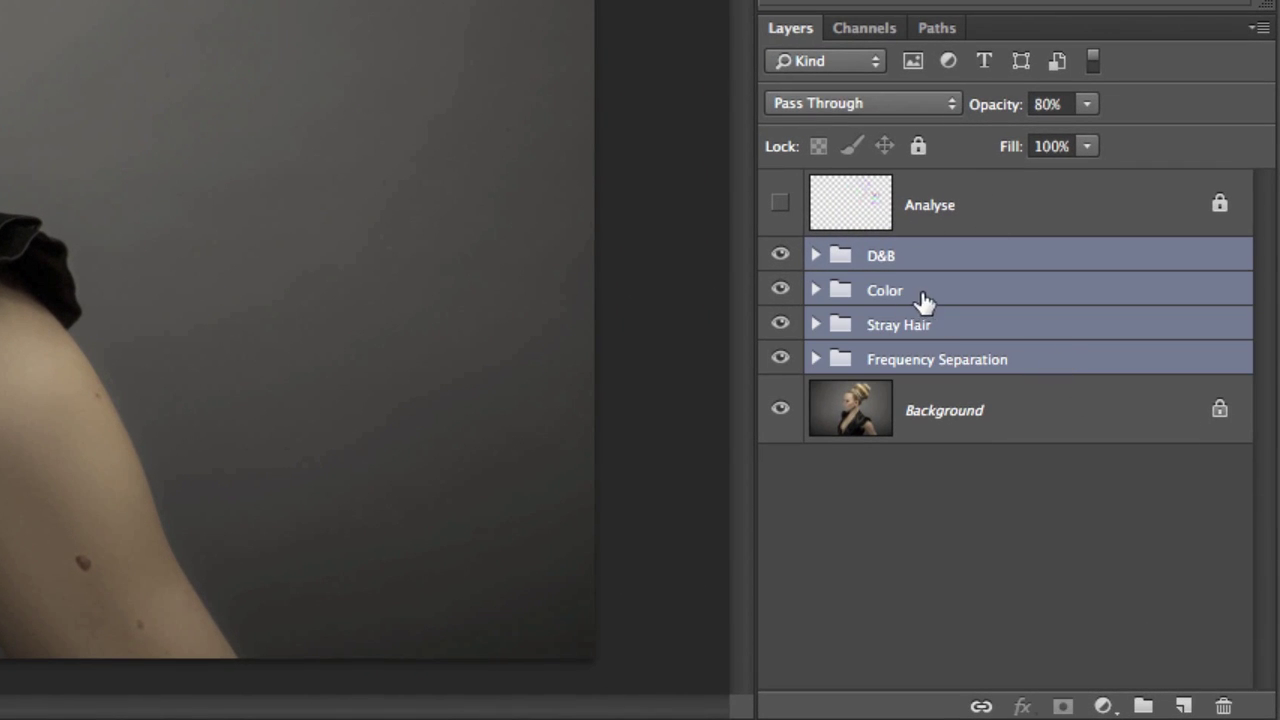
{"action": "right_click", "coordinate": [986, 286]}
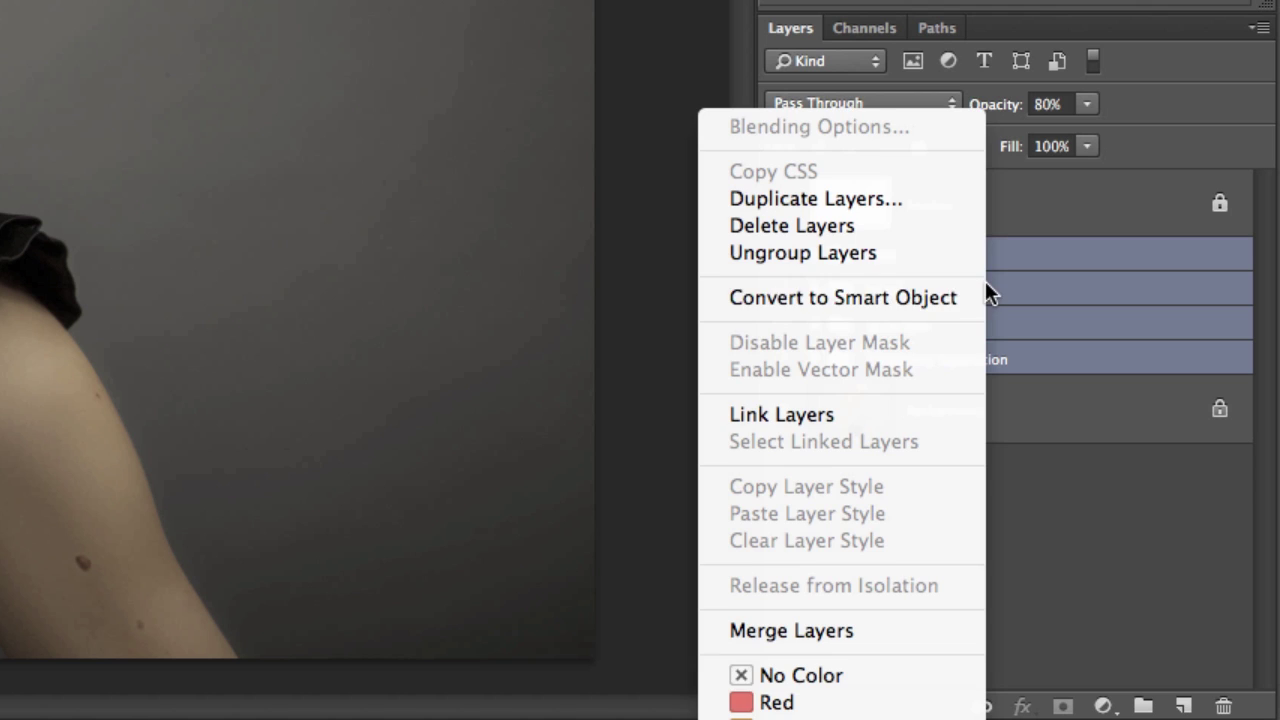
{"action": "left_click", "coordinate": [956, 297]}
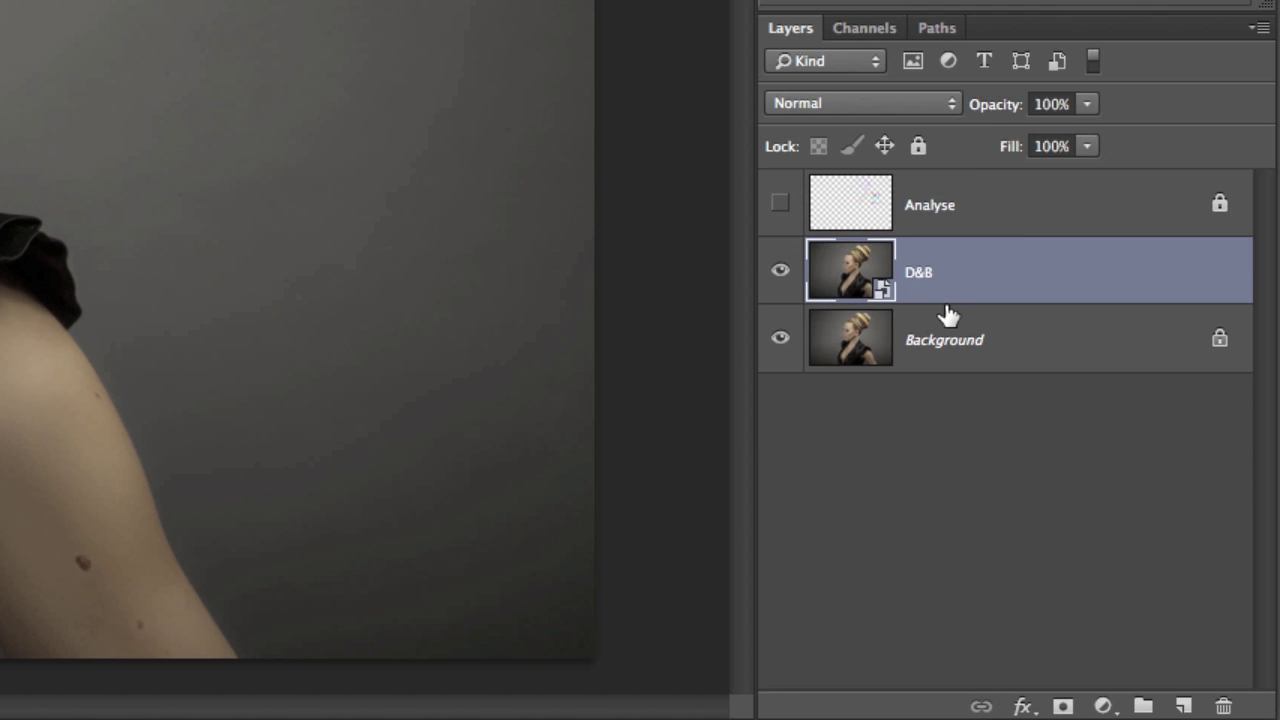
{"action": "double_click", "coordinate": [922, 272]}
{"action": "type", "text": "Hair Retouch"}
{"action": "key", "text": "Return"}
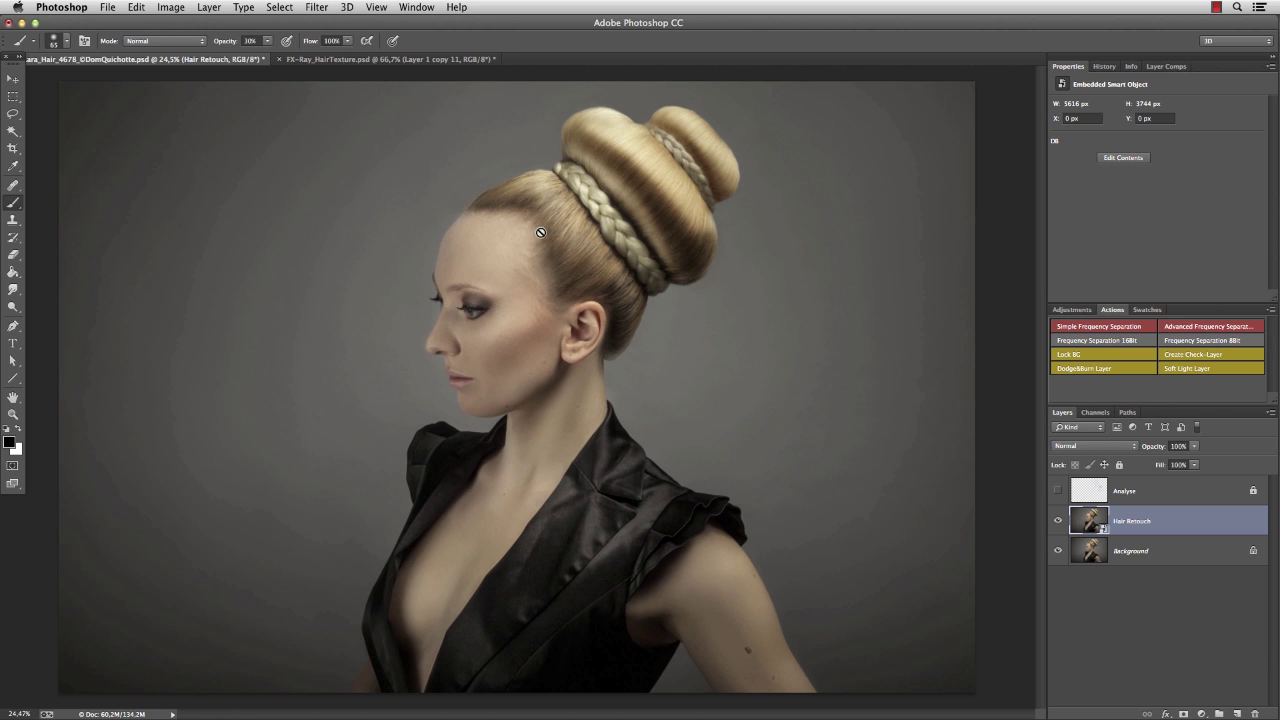
Open the Liquify filter on the Hair Retouch smart object and nudge the hair along the lower braid with brush density and pressure at 13.
{"action": "left_click", "coordinate": [316, 7]}
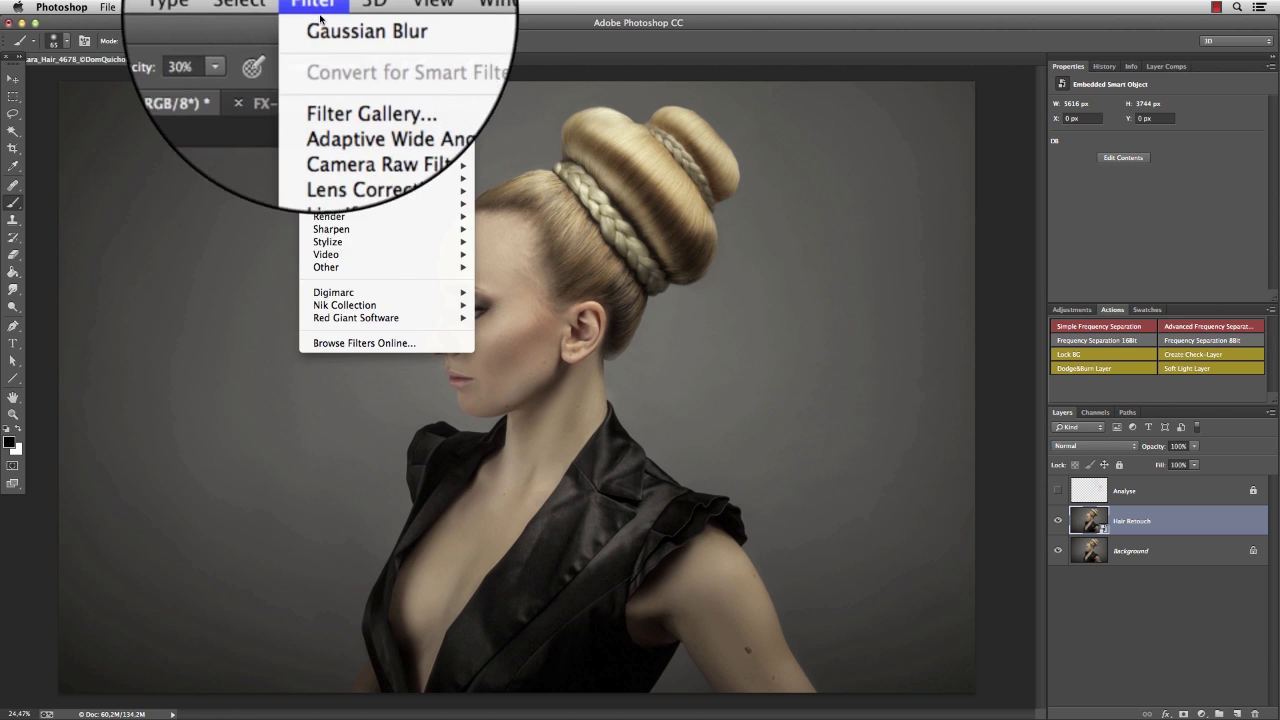
{"action": "left_click", "coordinate": [365, 112]}
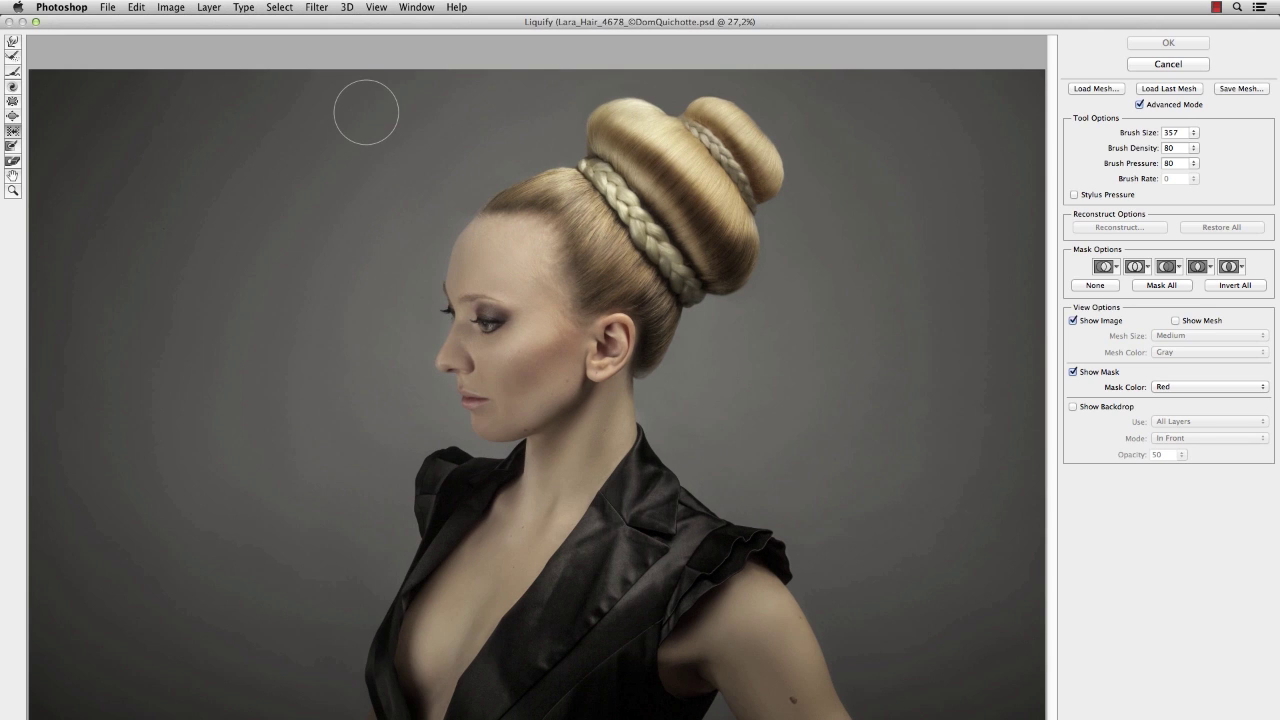
{"action": "left_click", "coordinate": [681, 219], "text": "super"}
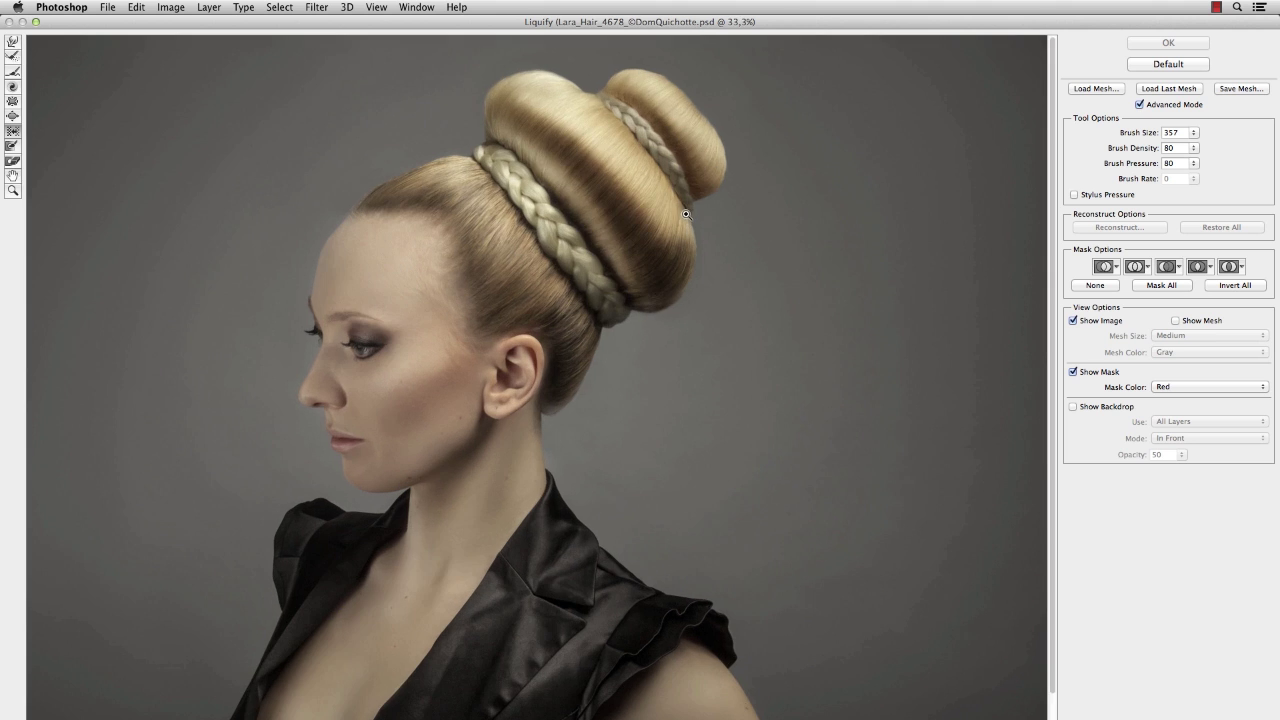
{"action": "left_click", "coordinate": [684, 215], "text": "super"}
{"action": "left_click_drag", "start_coordinate": [497, 312], "coordinate": [697, 346]}
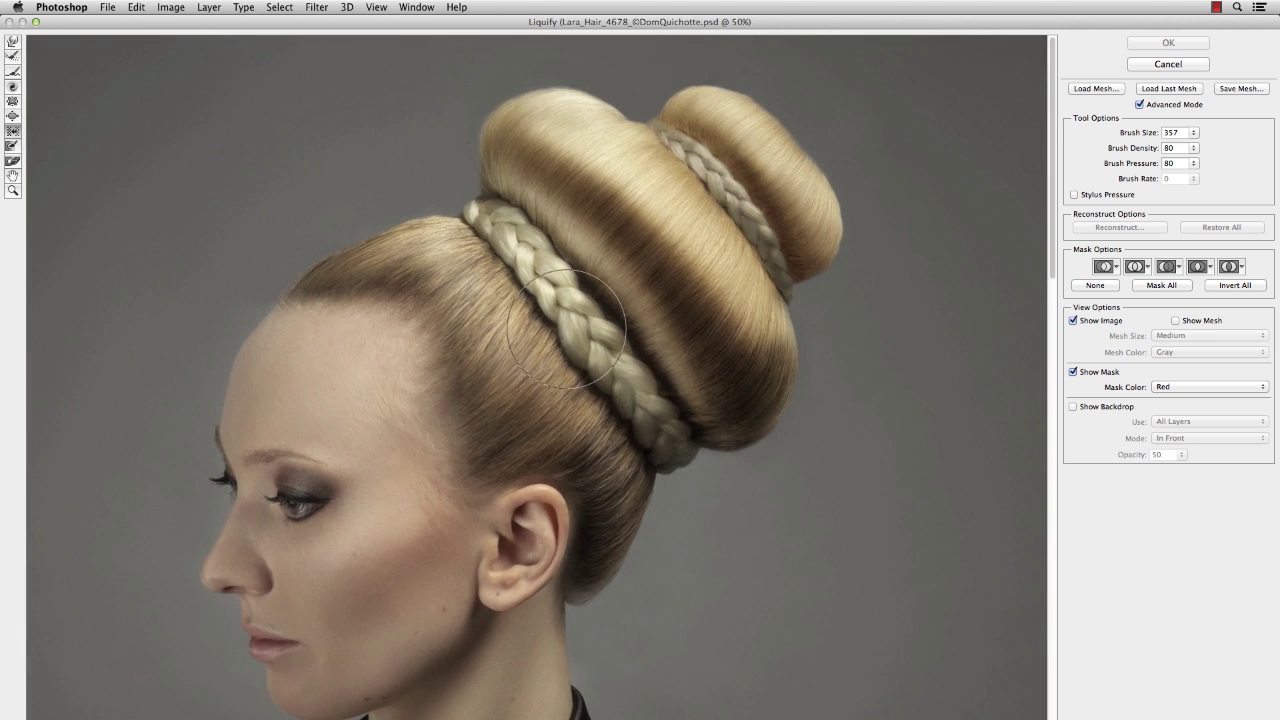
{"action": "left_click", "coordinate": [13, 146]}
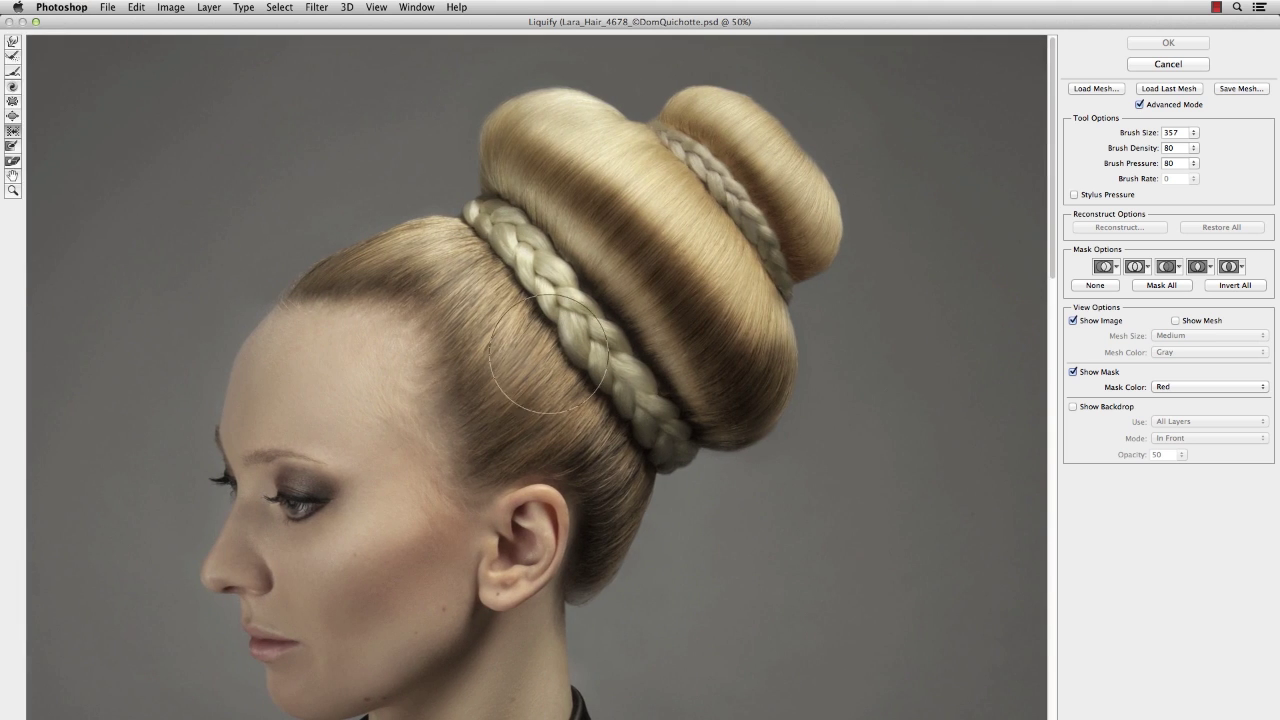
{"action": "mouse_move", "coordinate": [570, 358]}
{"action": "left_mouse_down"}
{"action": "mouse_move", "coordinate": [578, 371]}
{"action": "mouse_move", "coordinate": [558, 369]}
{"action": "left_mouse_up"}
{"action": "left_click_drag", "start_coordinate": [1139, 166], "coordinate": [1114, 166]}
{"action": "left_click_drag", "start_coordinate": [1138, 150], "coordinate": [1128, 166]}
{"action": "left_click_drag", "start_coordinate": [572, 350], "coordinate": [566, 340]}
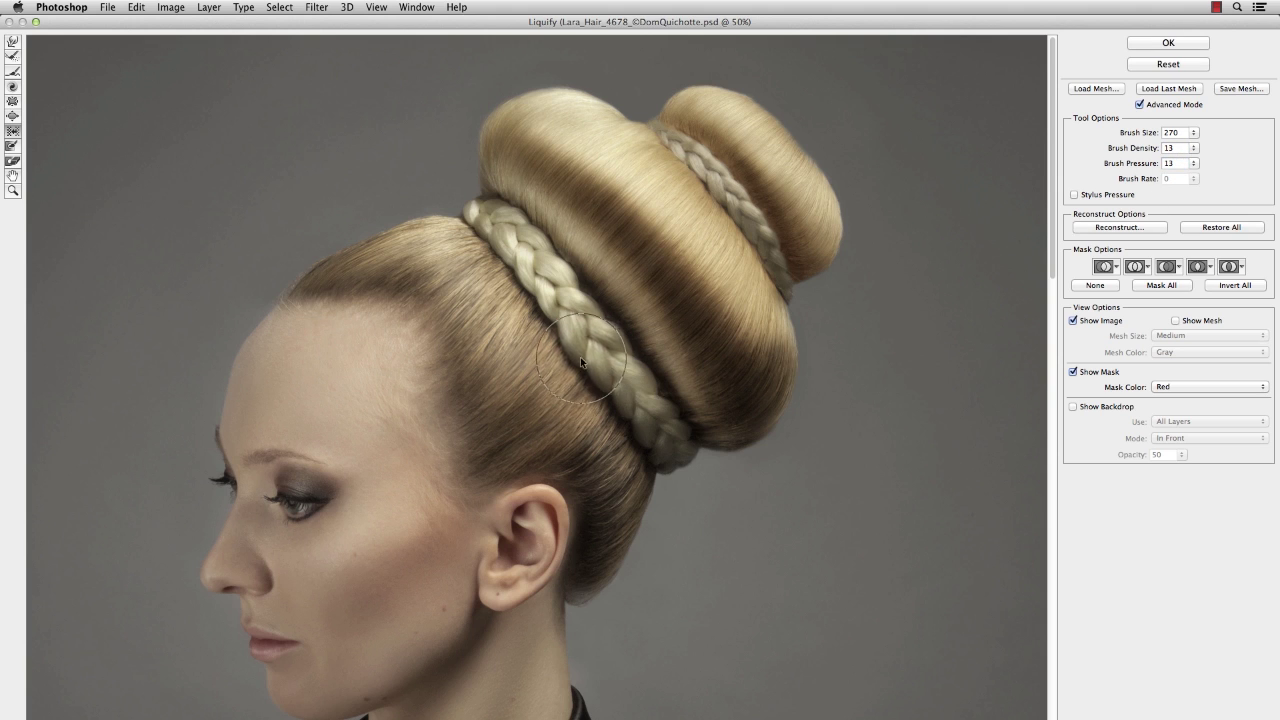
{"action": "key", "text": "bracketleft"}
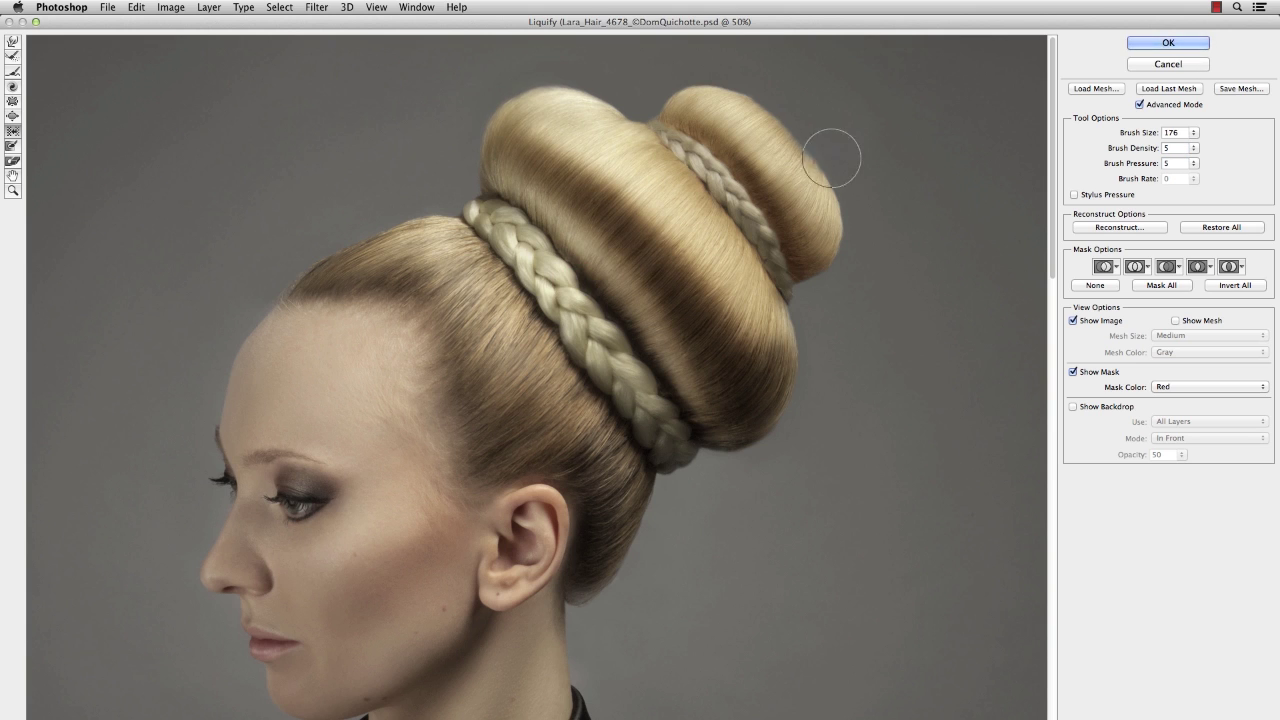
Set the Liquify brush density and pressure to 10 and smooth the hair outline at the crown and the back of the head.
{"action": "double_click", "coordinate": [1183, 148]}
{"action": "type", "text": "10"}
{"action": "key", "text": "Tab"}
{"action": "type", "text": "10"}
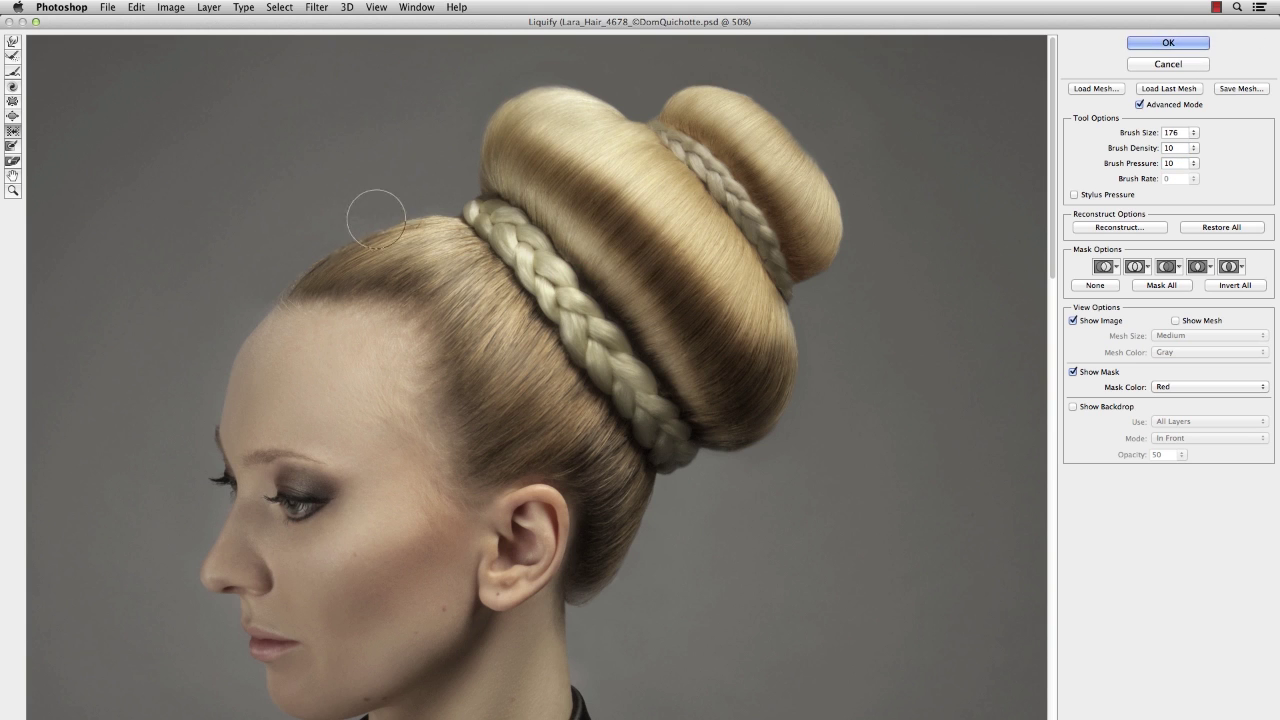
{"action": "left_click_drag", "start_coordinate": [374, 226], "coordinate": [370, 226]}
{"action": "key", "text": "bracketleft"}
{"action": "key", "text": "bracketright"}
{"action": "left_click_drag", "start_coordinate": [672, 485], "coordinate": [646, 573]}
{"action": "key", "text": "bracketleft"}
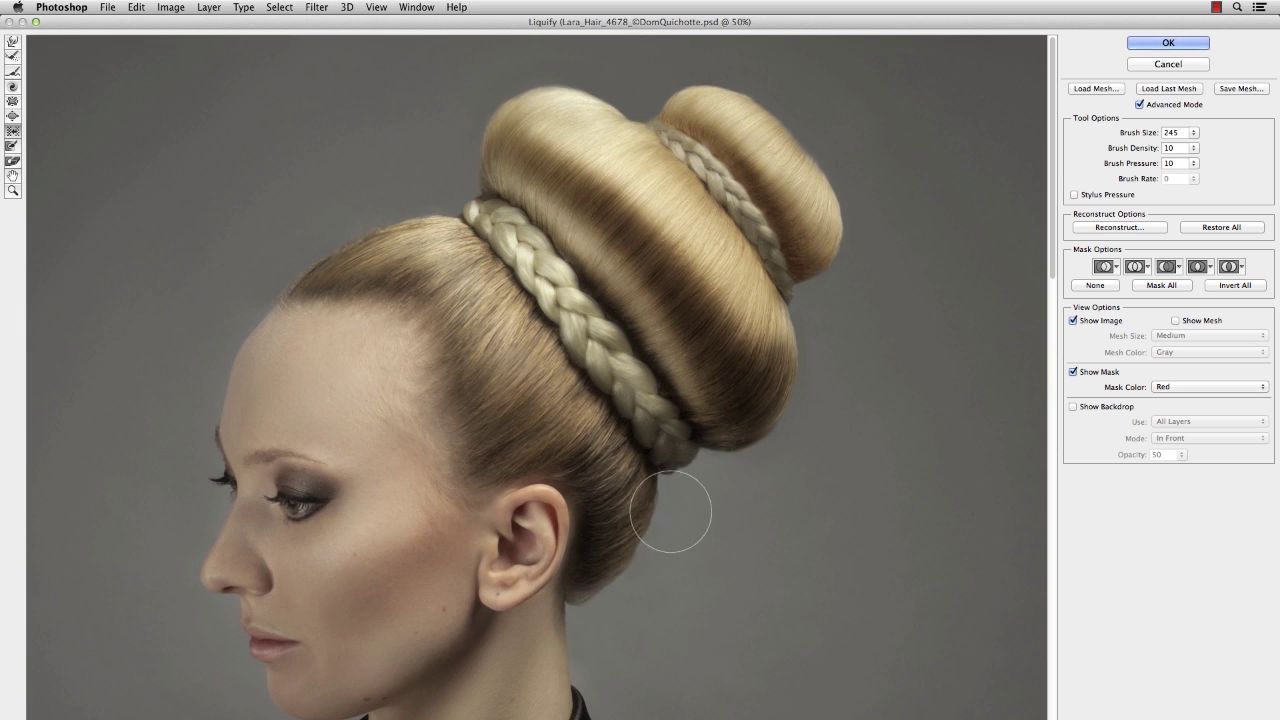
Reduce the Liquify brush size to 154 and apply the filter to the Hair Retouch smart object.
{"action": "key", "text": "bracketleft"}
{"action": "key", "text": "bracketleft"}
{"action": "key", "text": "bracketleft"}
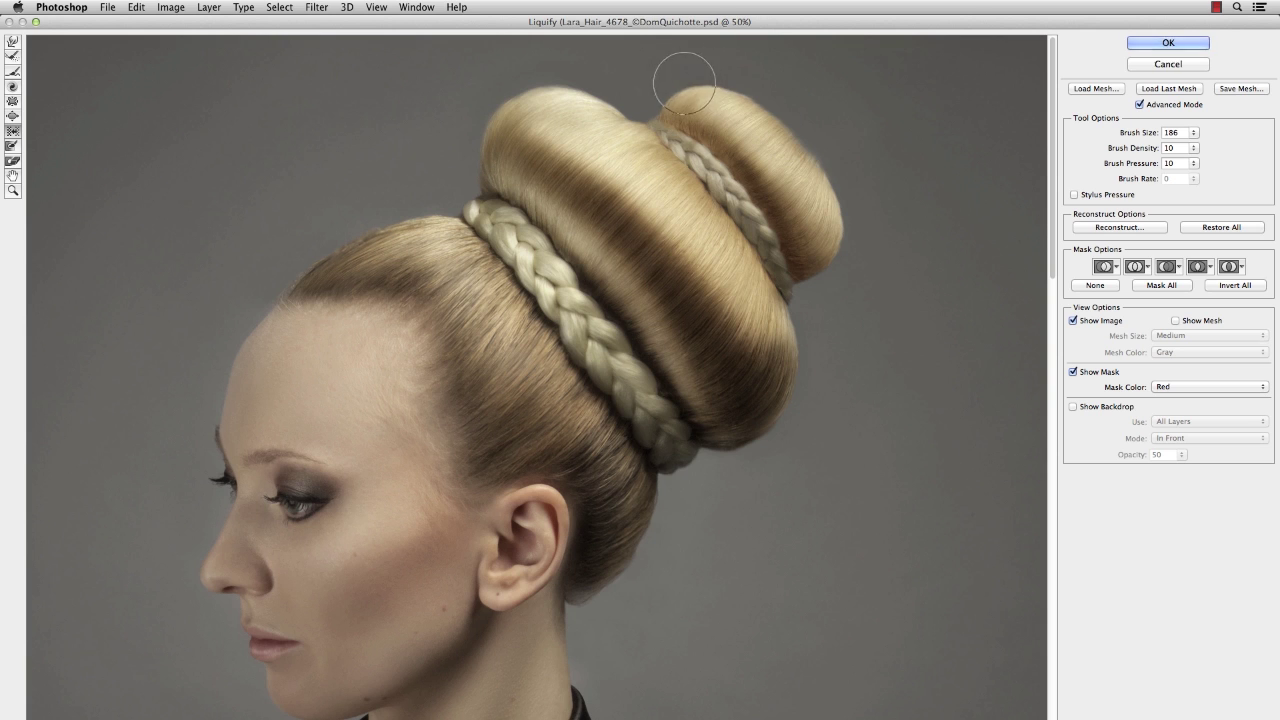
{"action": "key", "text": "bracketleft"}
{"action": "key", "text": "bracketleft"}
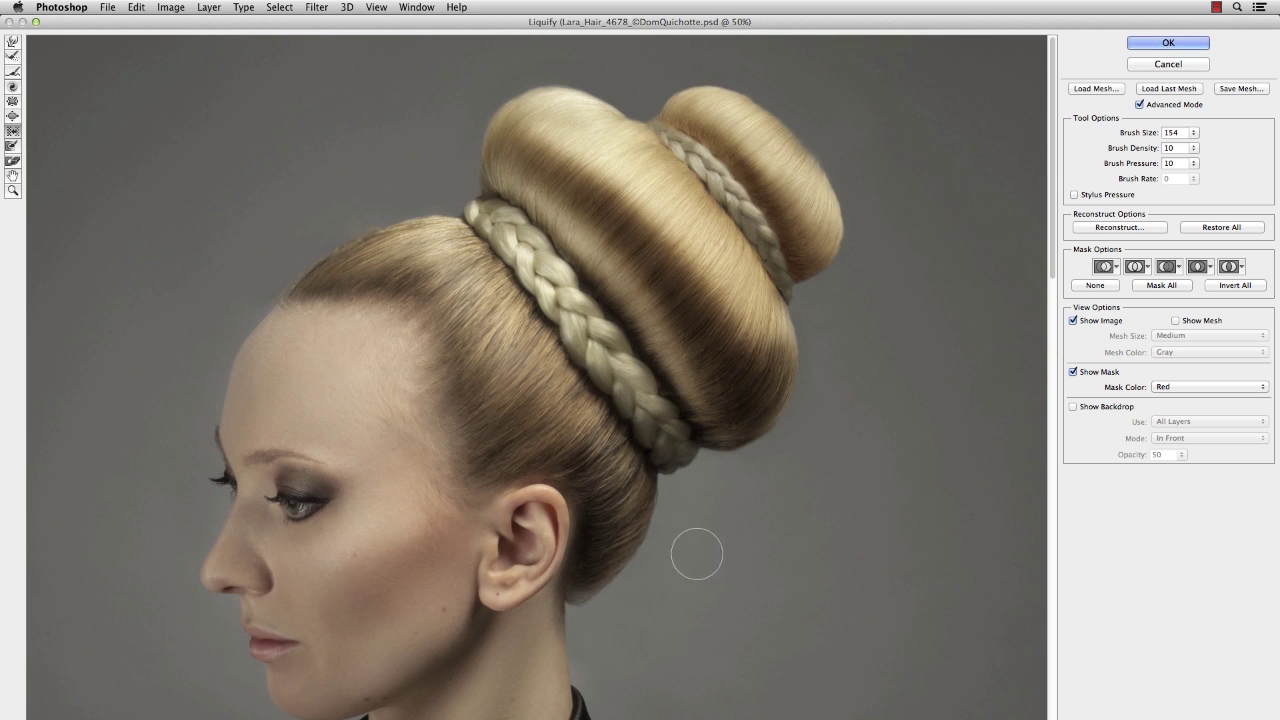
{"action": "key", "text": "super+minus"}
{"action": "left_click", "coordinate": [1180, 43]}
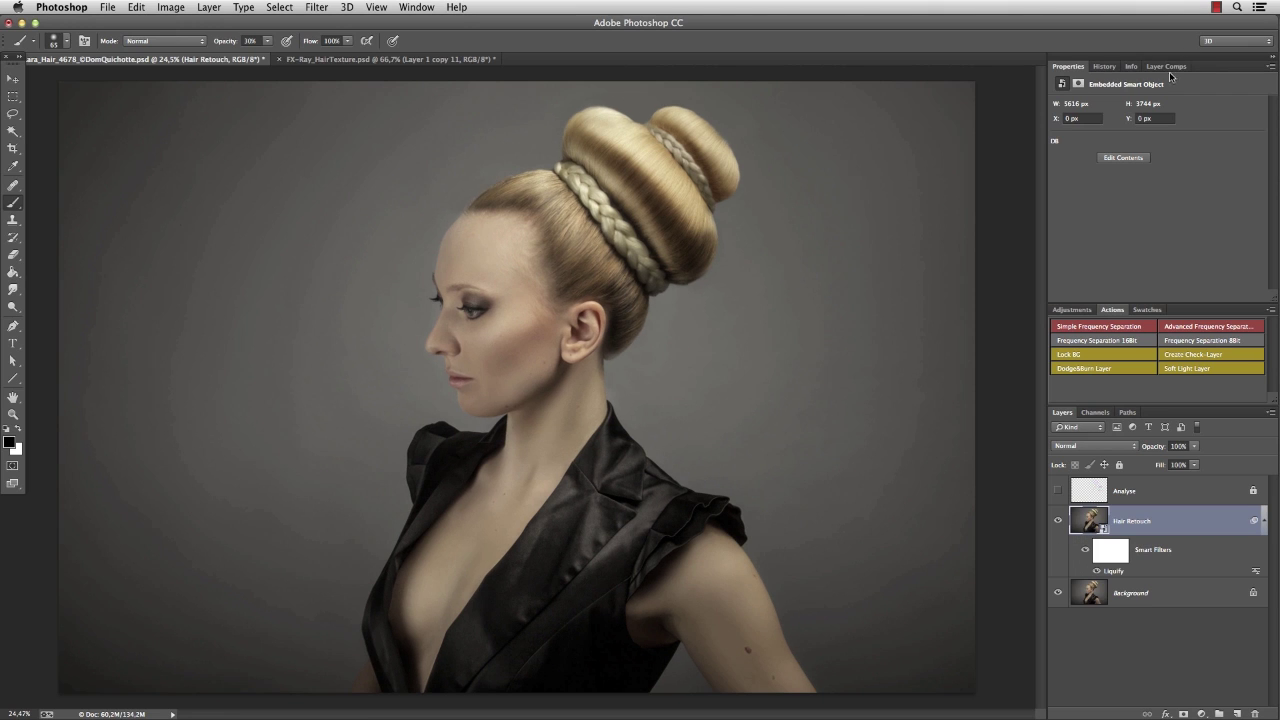